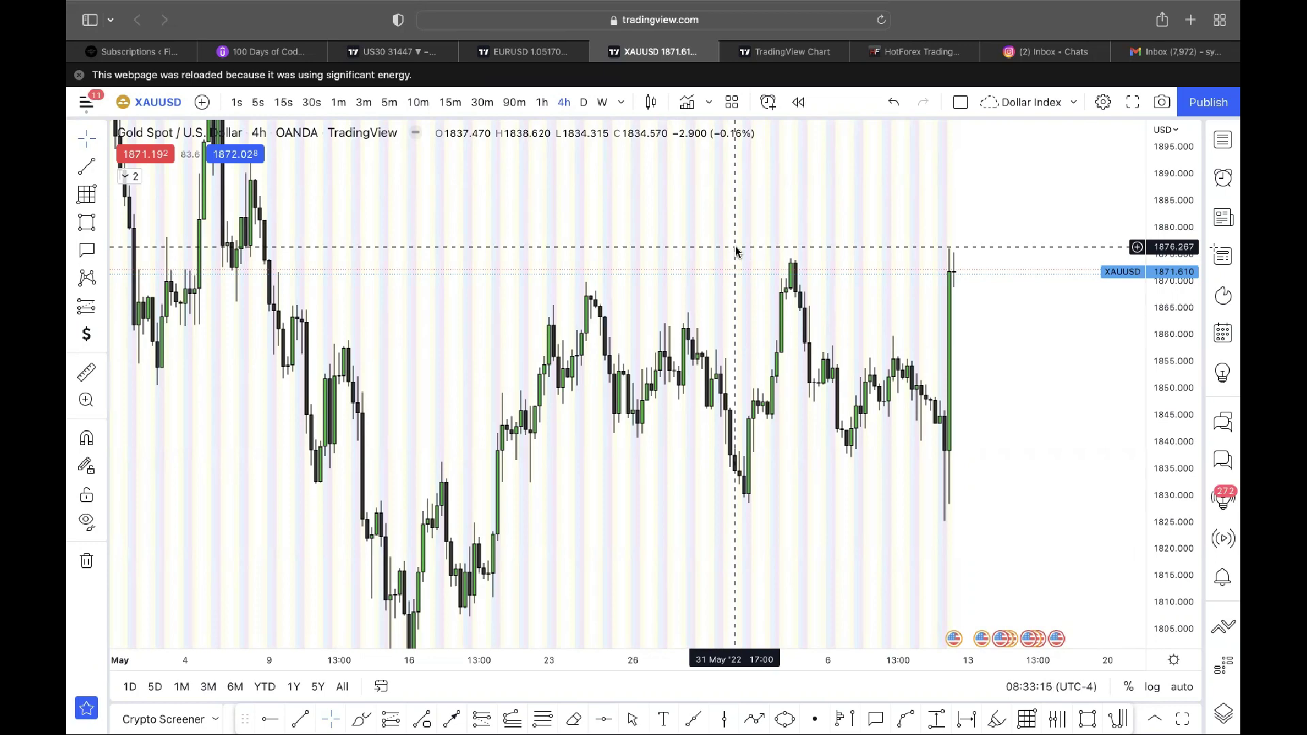
- Try marking the 24 May swing low on the XAUUSD 4h chart with a short horizontal trend line at about 1847
{"action": "left_click_drag", "start_coordinate": [866, 262], "coordinate": [724, 327]}
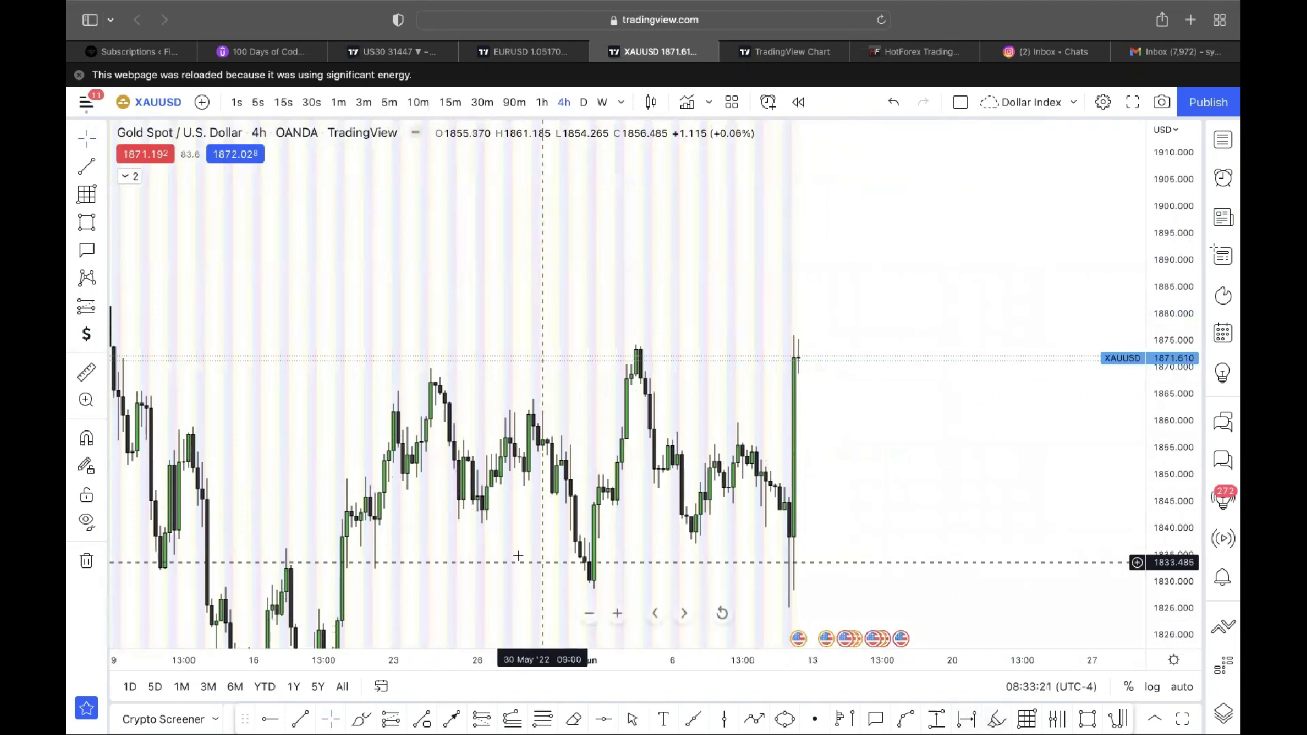
{"action": "left_click_drag", "start_coordinate": [518, 556], "coordinate": [654, 484]}
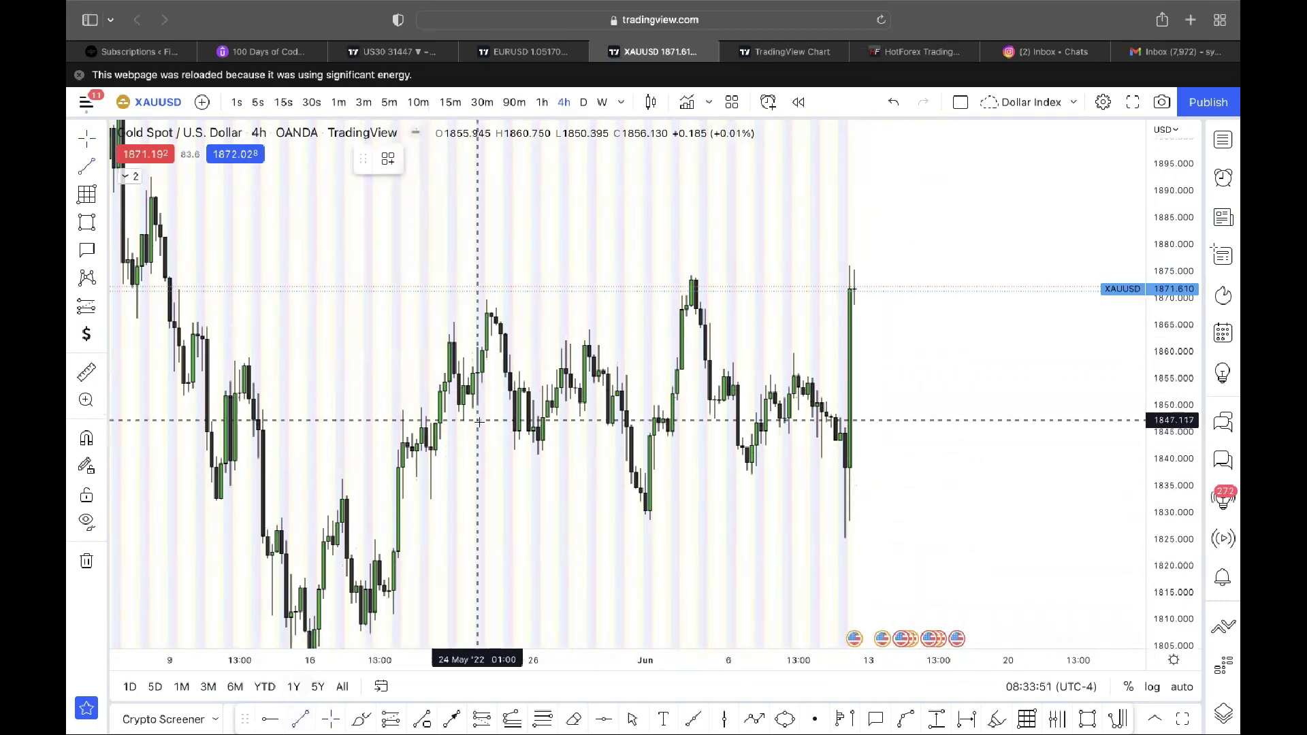
{"action": "left_click", "coordinate": [463, 420]}
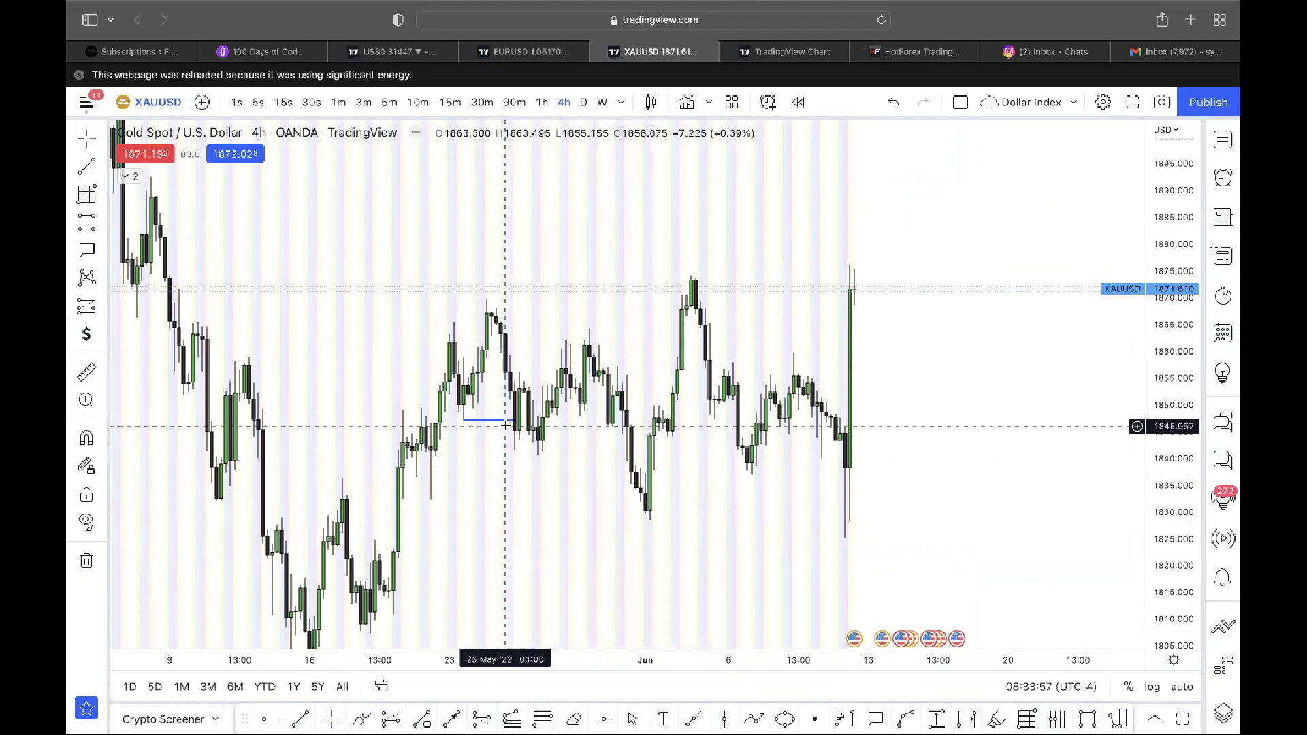
{"action": "left_click", "coordinate": [499, 425]}
{"action": "key", "text": "Delete"}
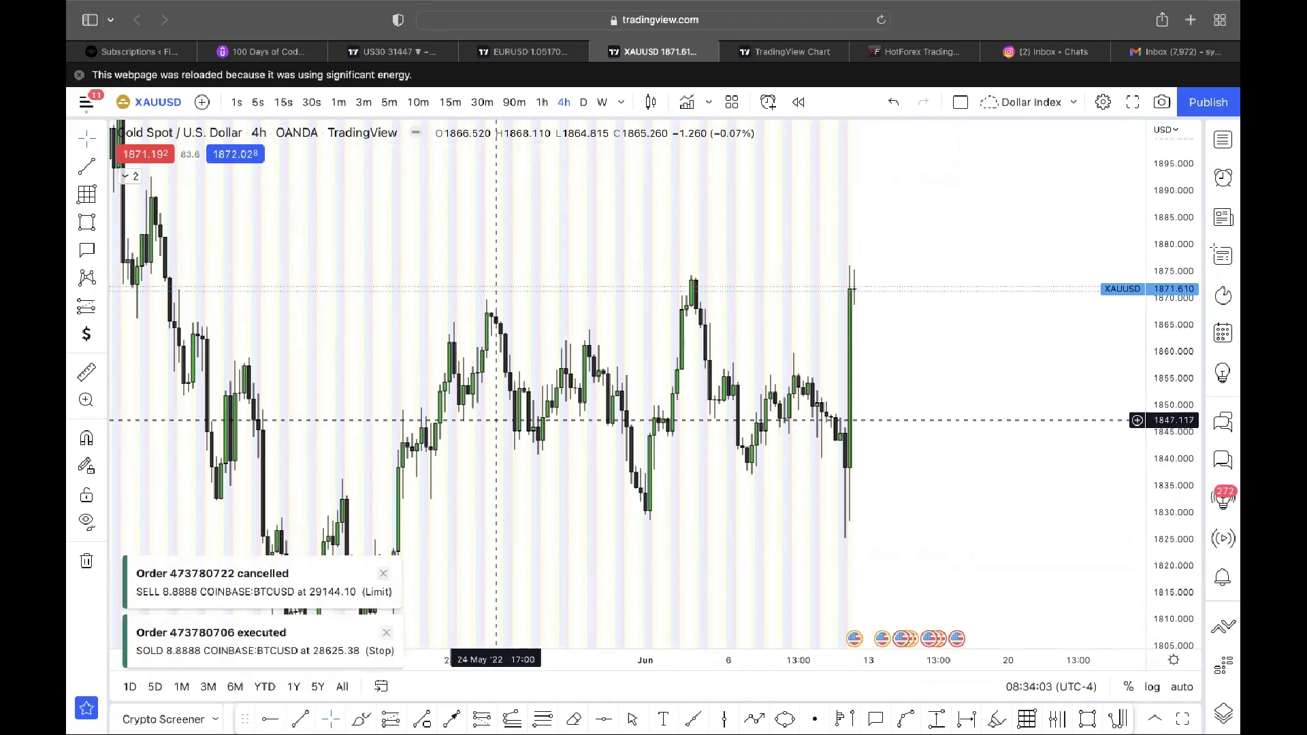
- Dismiss the two order notifications covering the chart
{"action": "left_click", "coordinate": [384, 578]}
{"action": "left_click", "coordinate": [386, 632]}
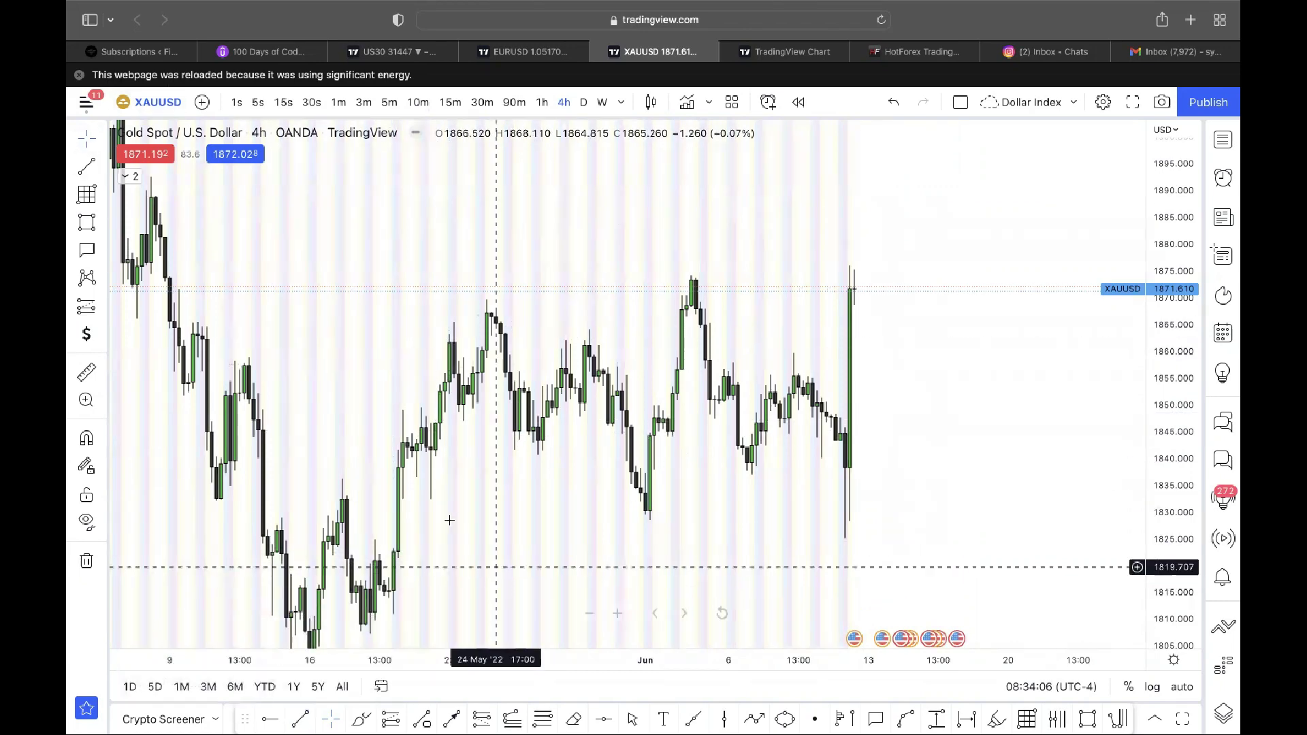
{"action": "left_click", "coordinate": [83, 166]}
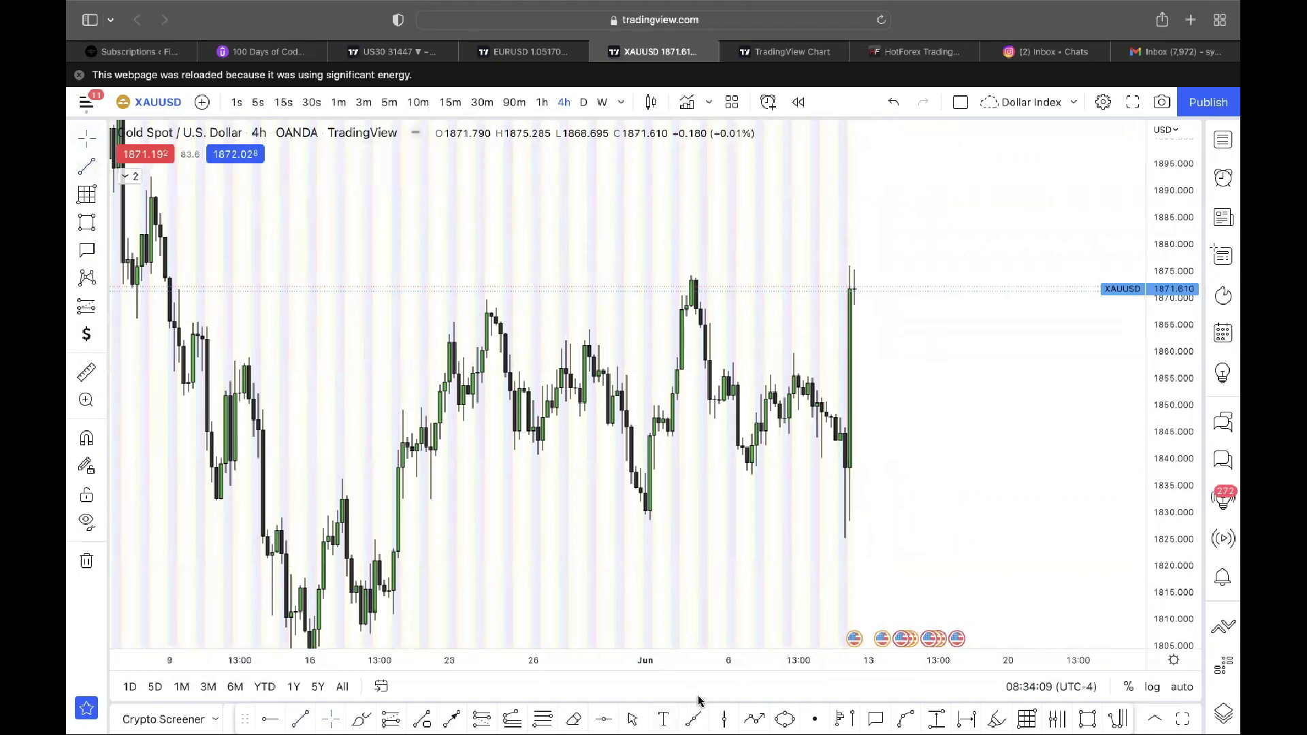
- Sketch a path in the empty area after the latest candle, rising to about 1901, dropping to about 1865 and rebounding to about 1875
{"action": "left_click_drag", "start_coordinate": [773, 546], "coordinate": [568, 669]}
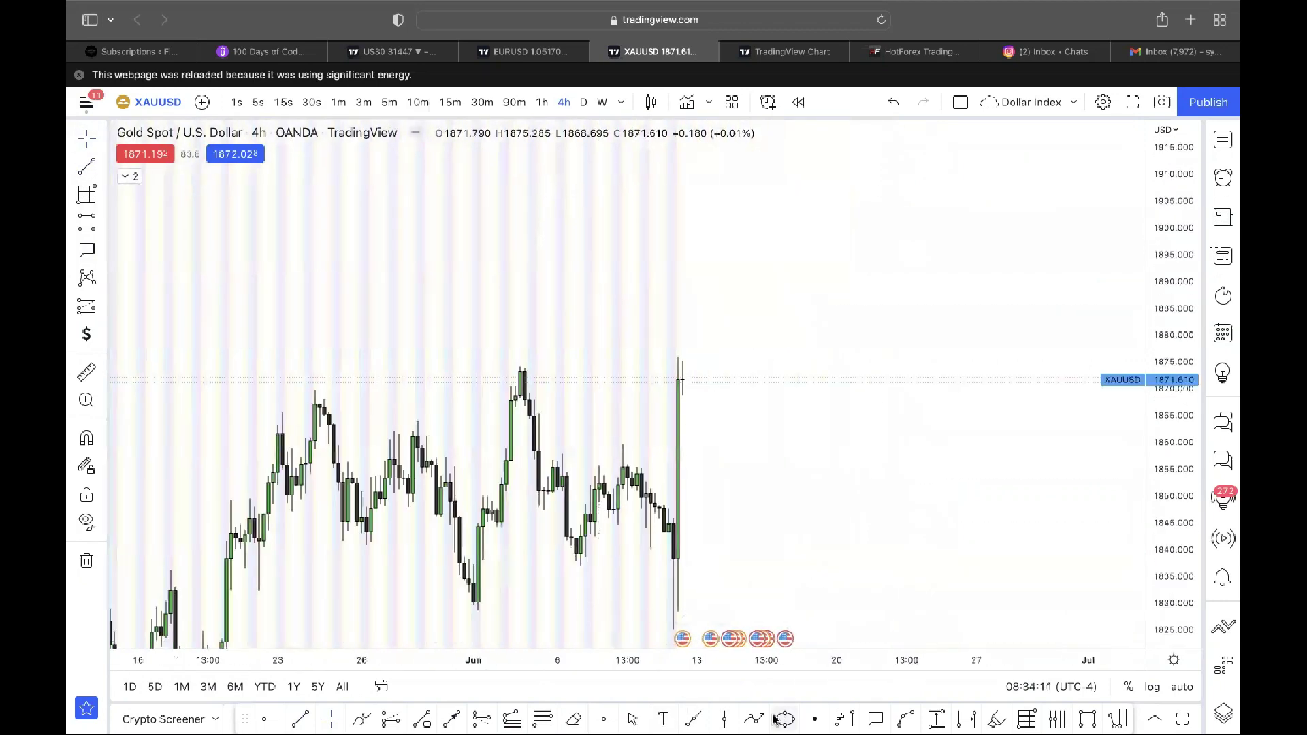
{"action": "left_click", "coordinate": [715, 269]}
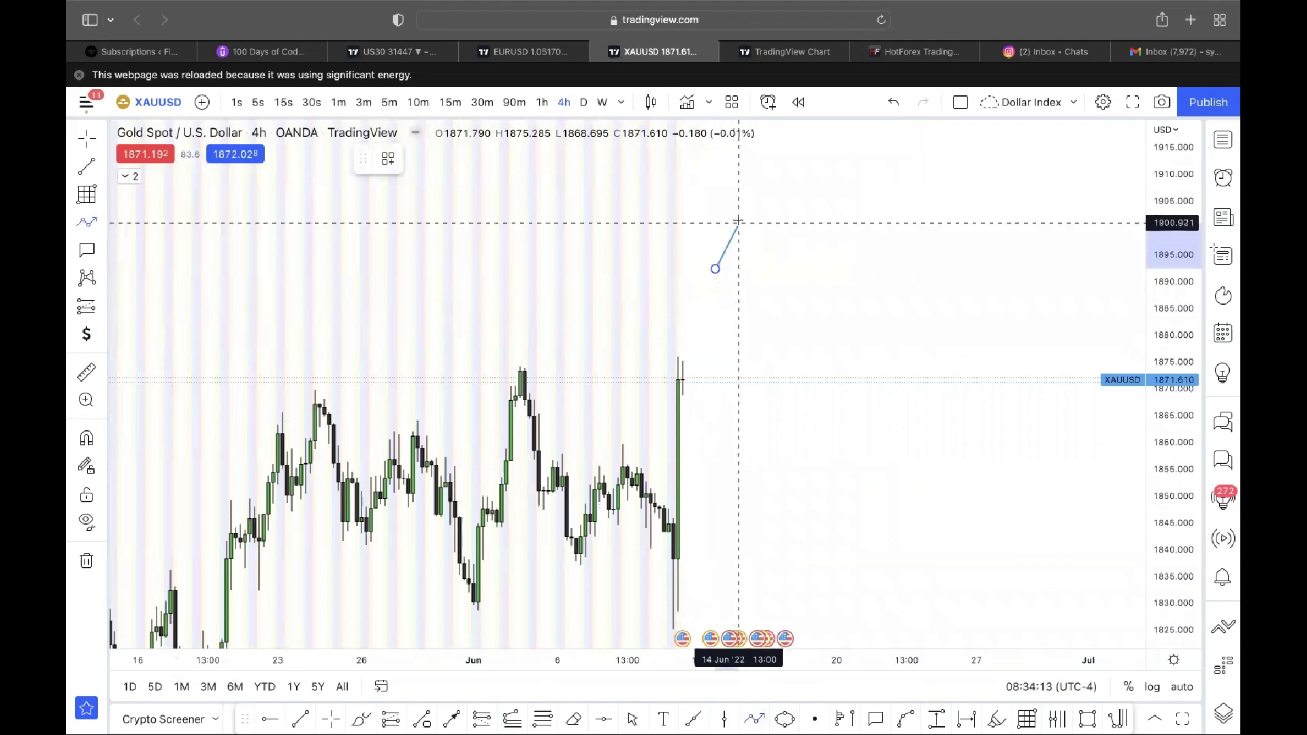
{"action": "left_click", "coordinate": [739, 221]}
{"action": "left_click", "coordinate": [781, 414]}
{"action": "left_click", "coordinate": [800, 363]}
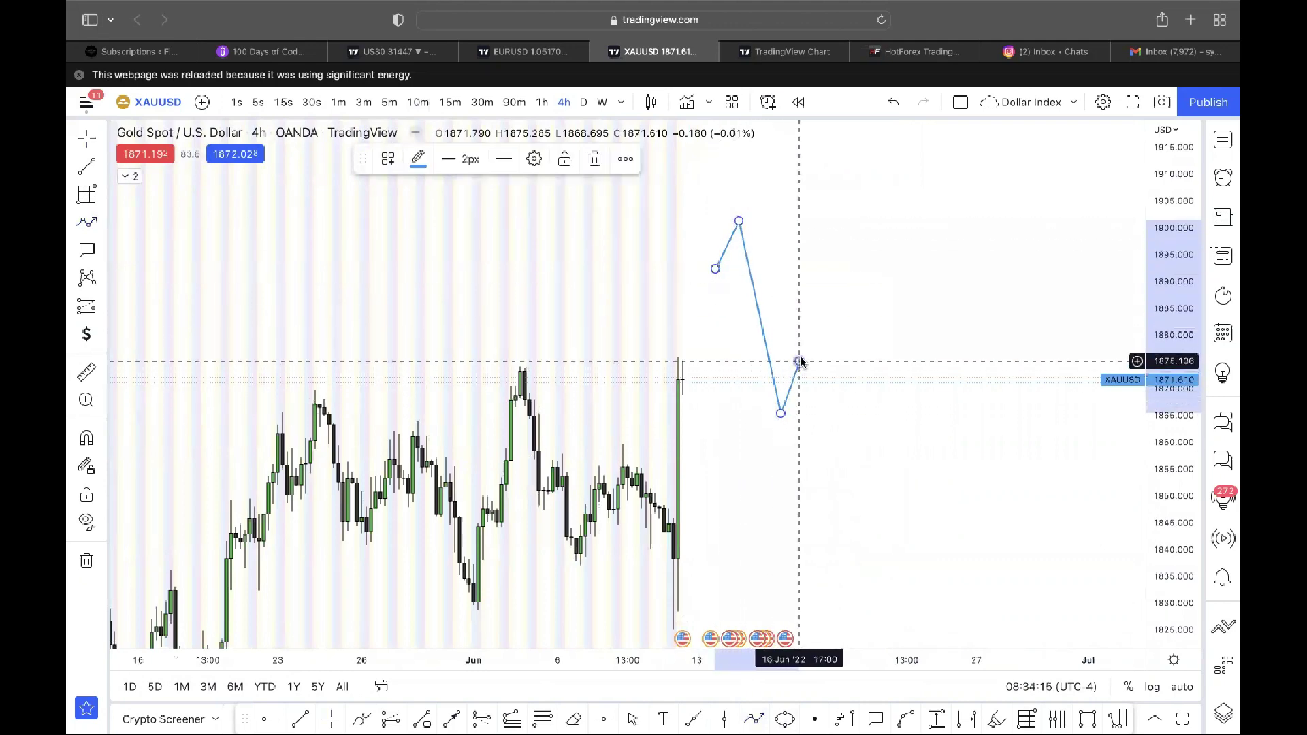
{"action": "left_click_drag", "start_coordinate": [650, 261], "coordinate": [598, 269]}
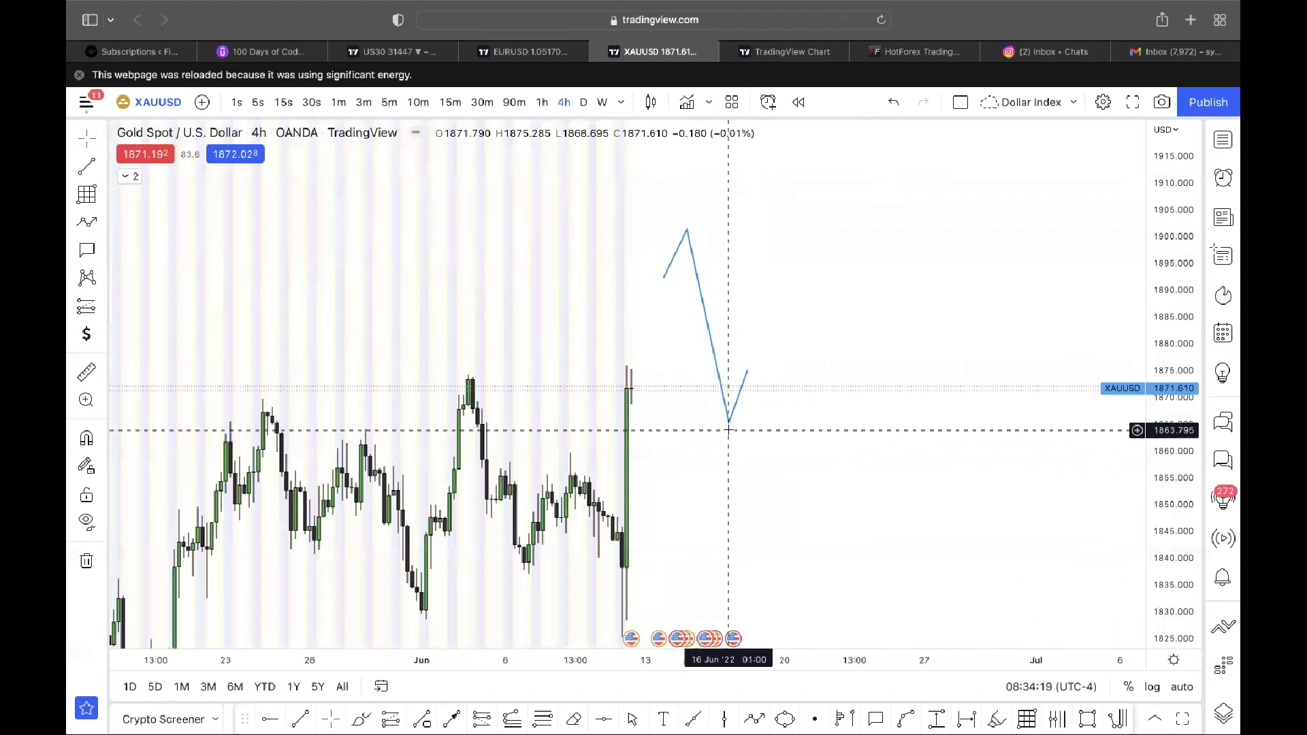
- Try continuing the sketch with a zigzag path between about 1875 and 1900 that spikes to about 1913 and falls to about 1852
{"action": "left_click", "coordinate": [755, 717]}
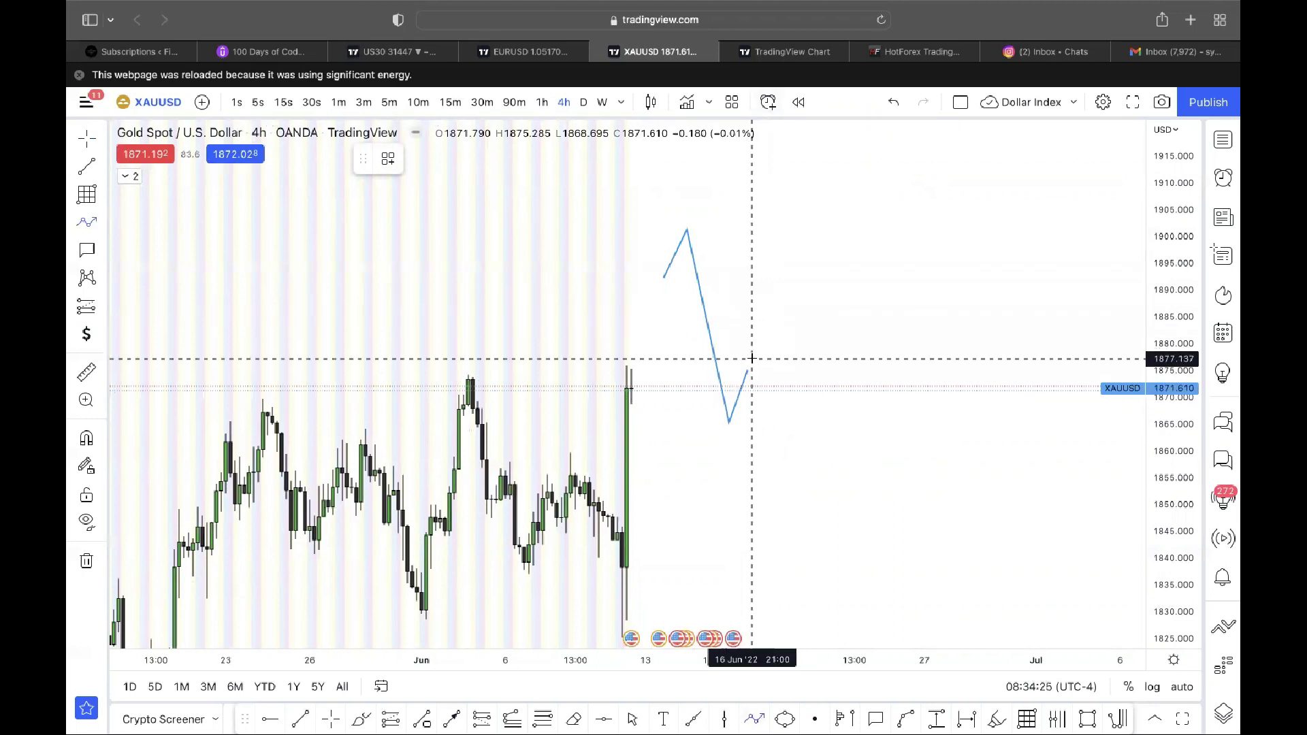
{"action": "left_click", "coordinate": [748, 370]}
{"action": "left_click", "coordinate": [752, 323]}
{"action": "left_click", "coordinate": [761, 367]}
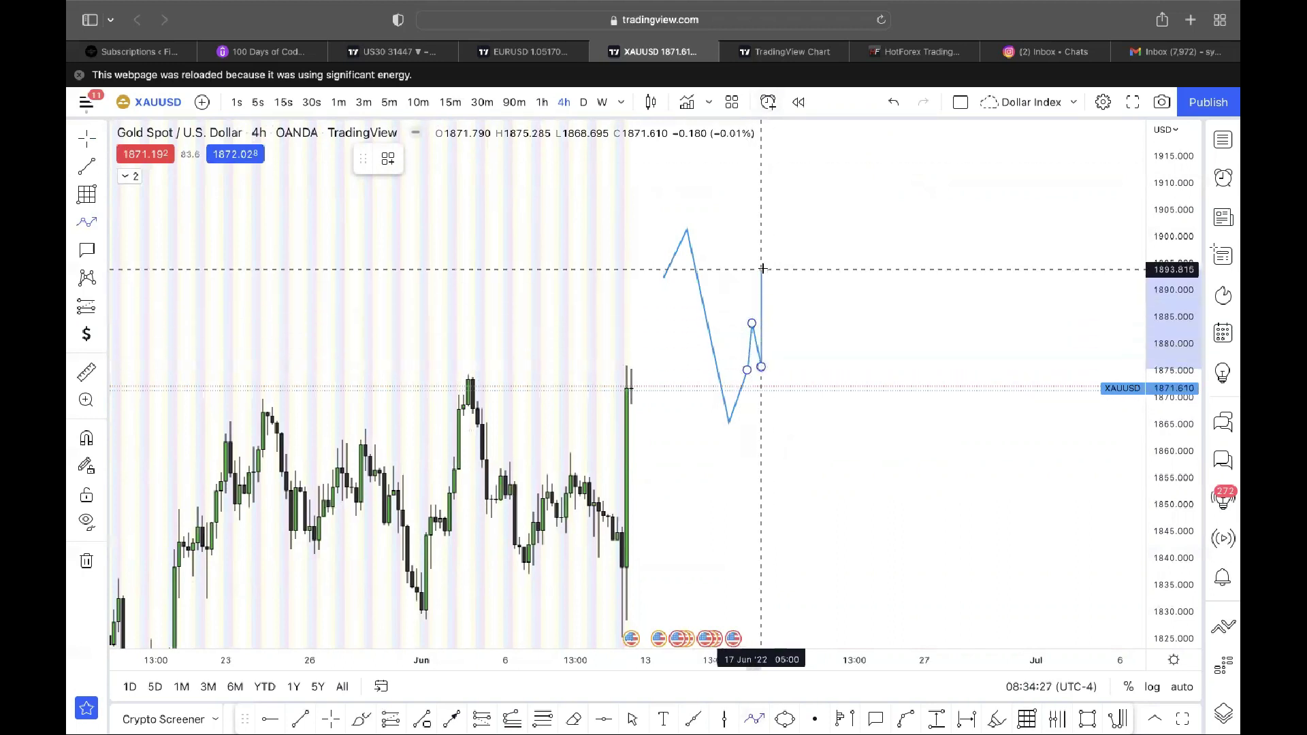
{"action": "left_click", "coordinate": [761, 269]}
{"action": "left_click", "coordinate": [784, 359]}
{"action": "left_click", "coordinate": [794, 245]}
{"action": "left_click", "coordinate": [817, 369]}
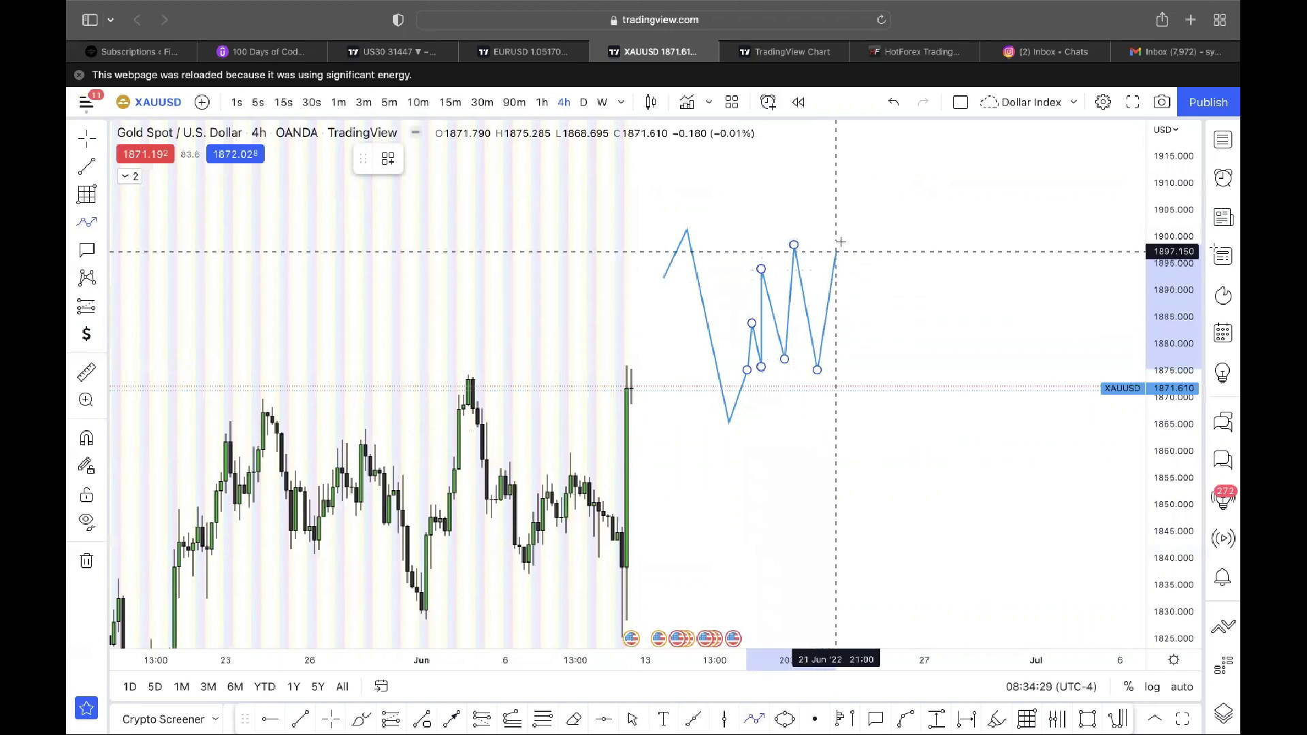
{"action": "left_click", "coordinate": [840, 237]}
{"action": "left_click", "coordinate": [864, 370]}
{"action": "left_click", "coordinate": [879, 236]}
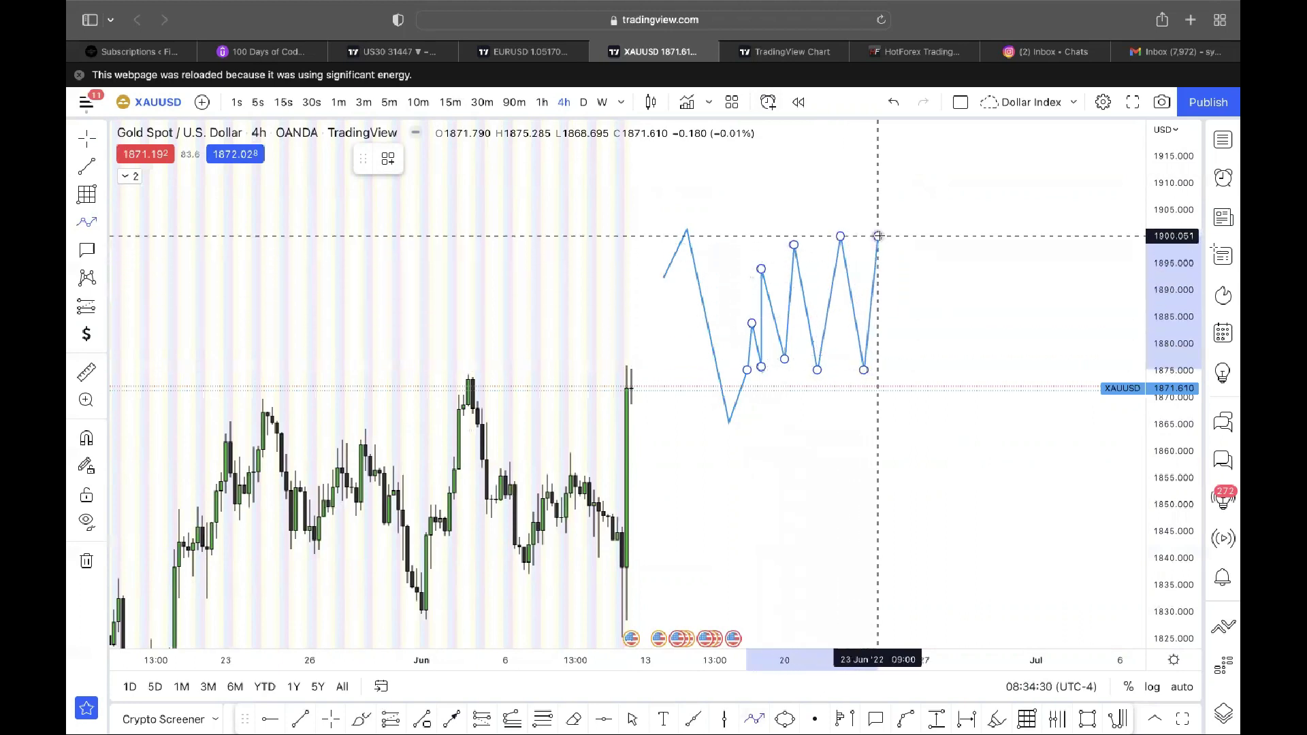
{"action": "left_click", "coordinate": [905, 371]}
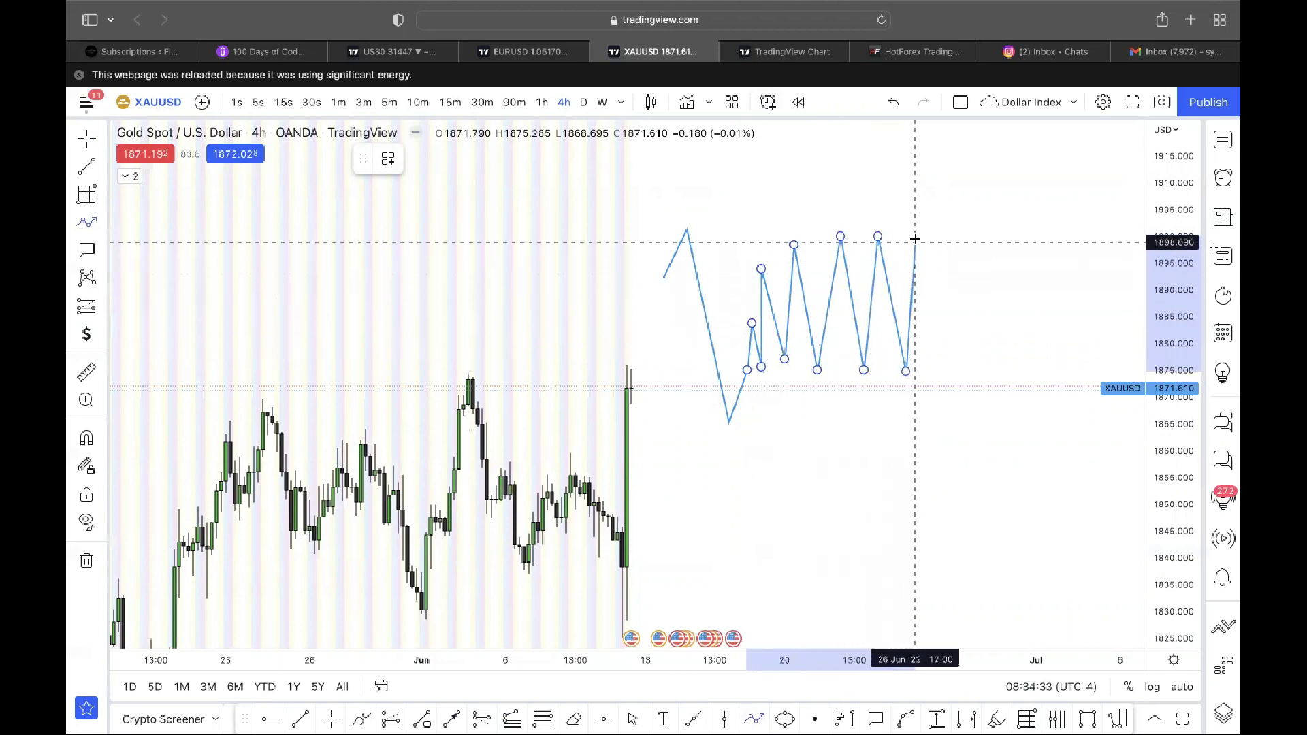
{"action": "left_click", "coordinate": [911, 166]}
{"action": "double_click", "coordinate": [943, 492]}
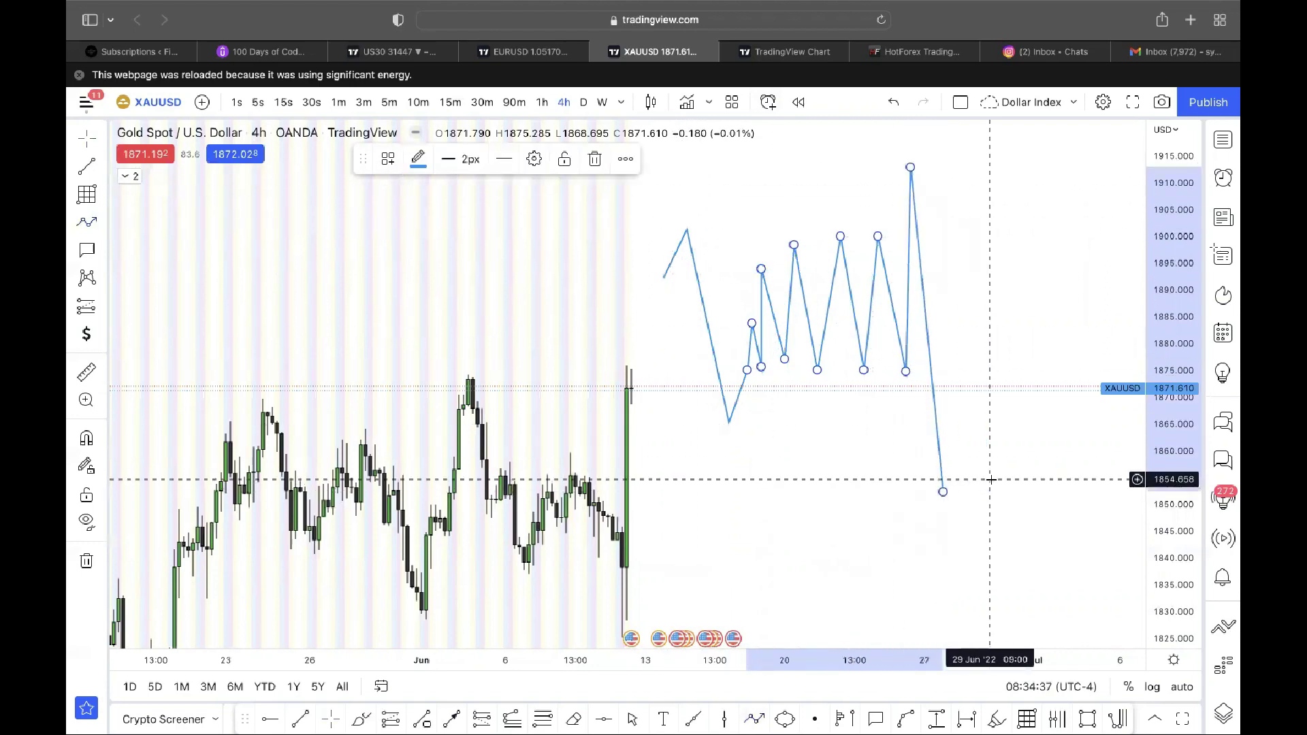
{"action": "key", "text": "ctrl+z"}
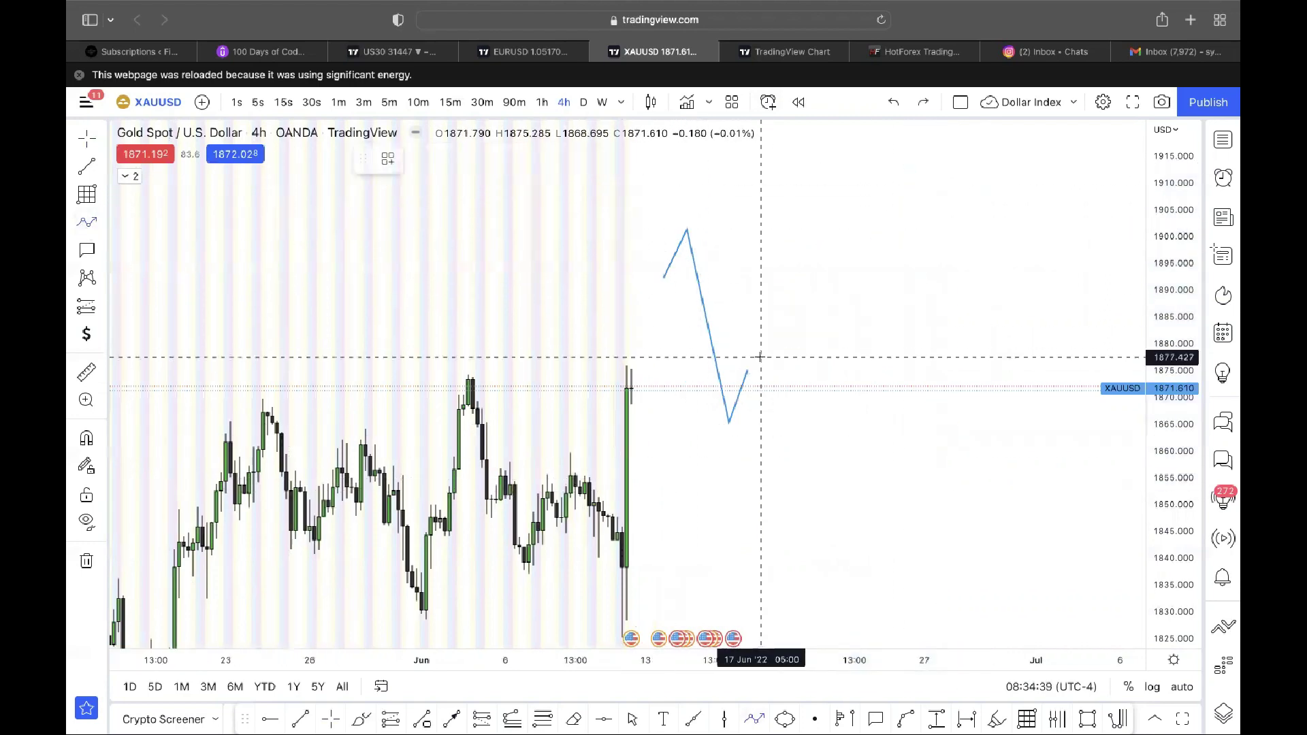
- Continue the sketch from about 1875 with a zigzag path up to about 1900, a drop to about 1861 and a rise to about 1916
{"action": "left_click", "coordinate": [752, 369]}
{"action": "left_click", "coordinate": [761, 278]}
{"action": "left_click", "coordinate": [770, 344]}
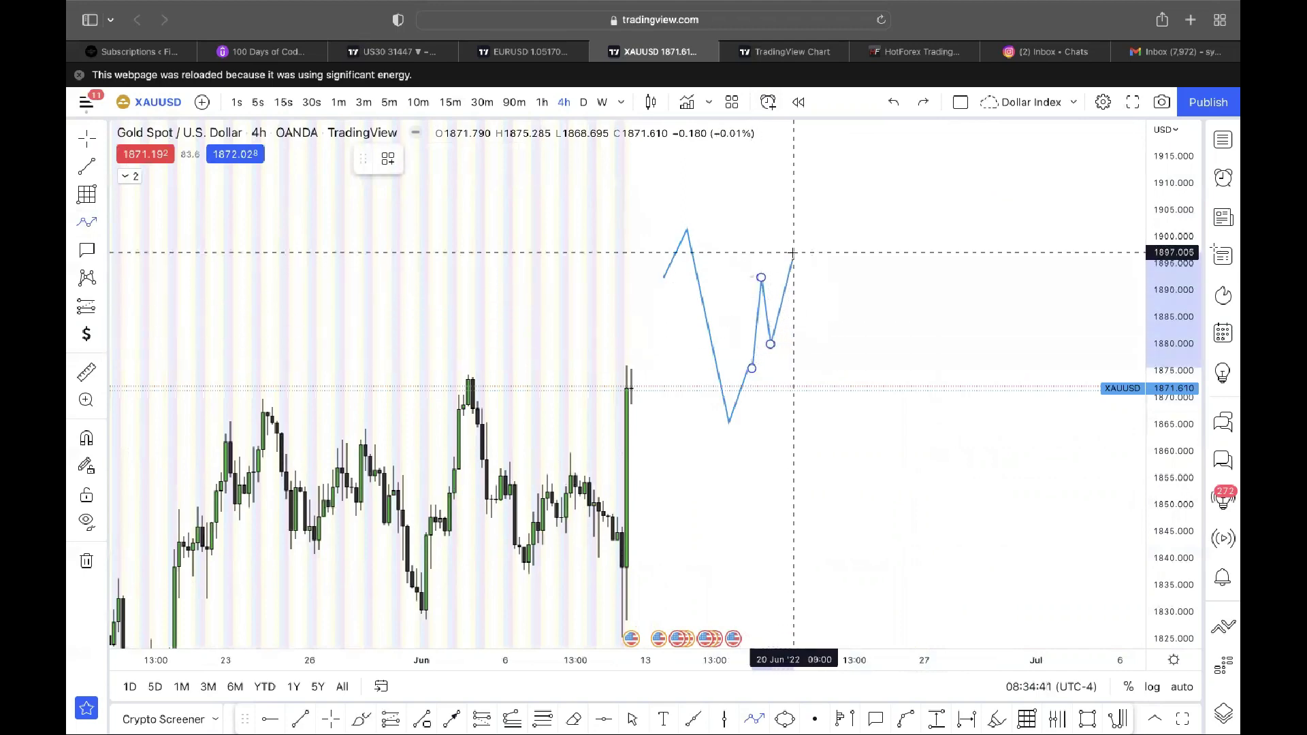
{"action": "left_click", "coordinate": [794, 253]}
{"action": "left_click", "coordinate": [817, 342]}
{"action": "left_click", "coordinate": [836, 244]}
{"action": "left_click", "coordinate": [860, 347]}
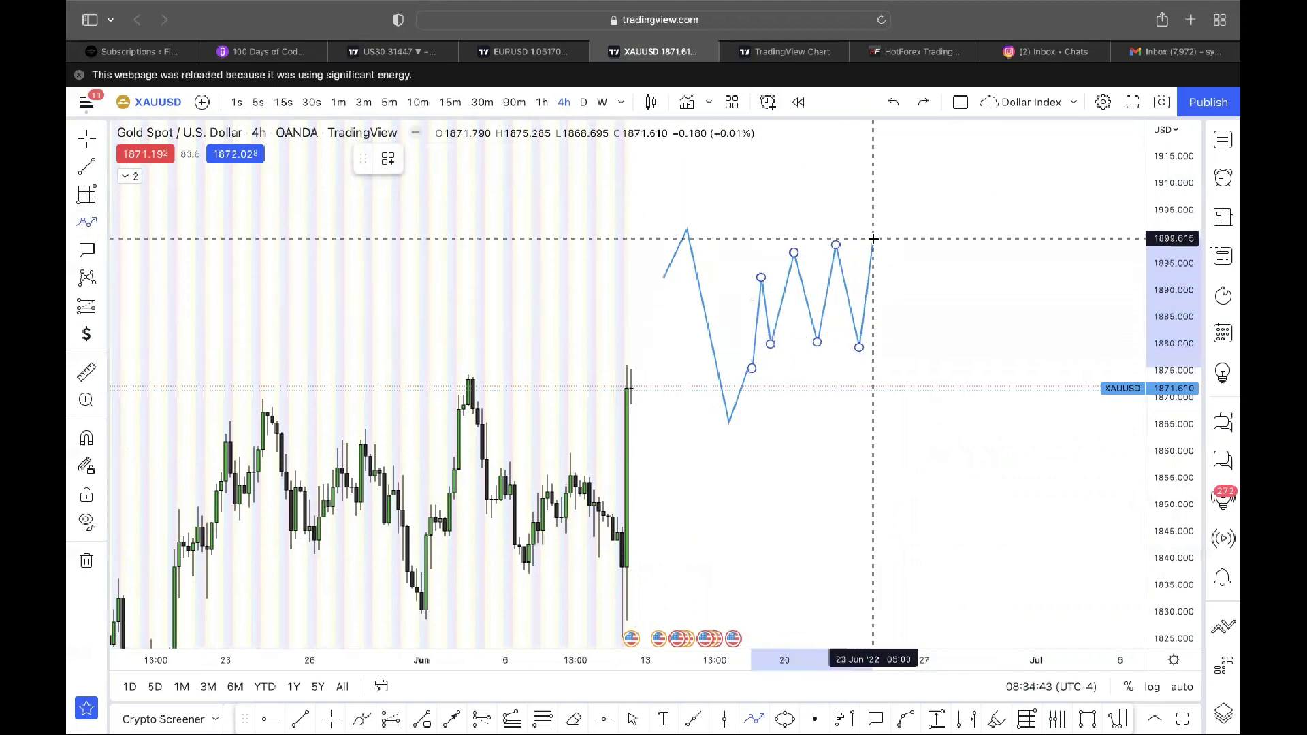
{"action": "left_click", "coordinate": [873, 239]}
{"action": "left_click", "coordinate": [910, 444]}
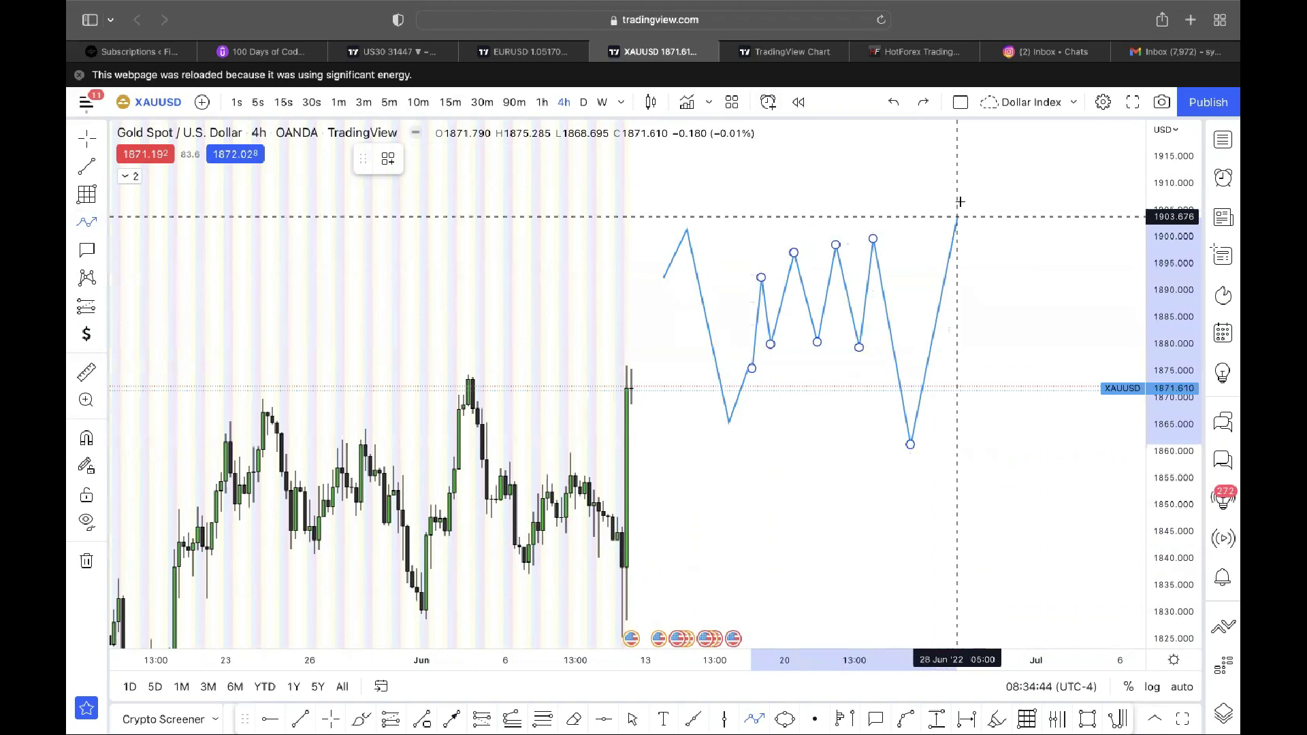
{"action": "double_click", "coordinate": [939, 147]}
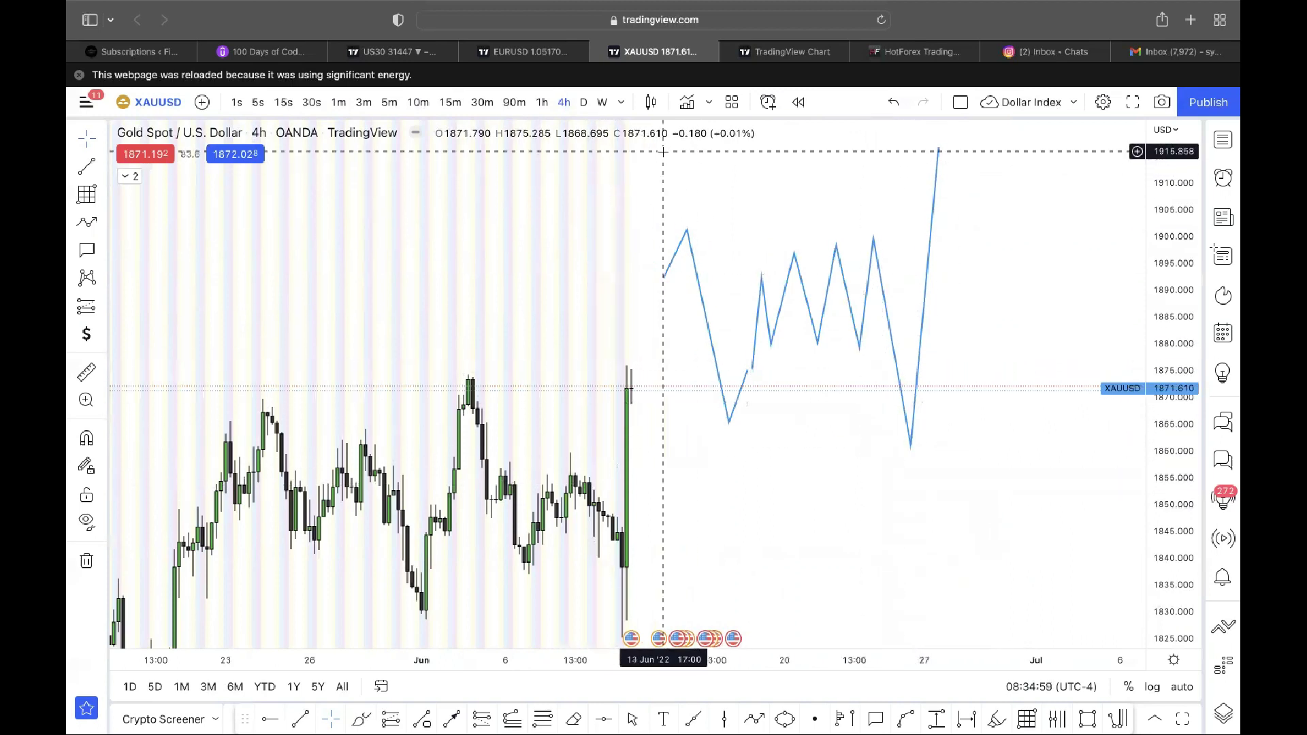
- Delete both sketched paths from the chart together
{"action": "left_click_drag", "start_coordinate": [657, 151], "coordinate": [966, 512]}
{"action": "key", "text": "Delete"}
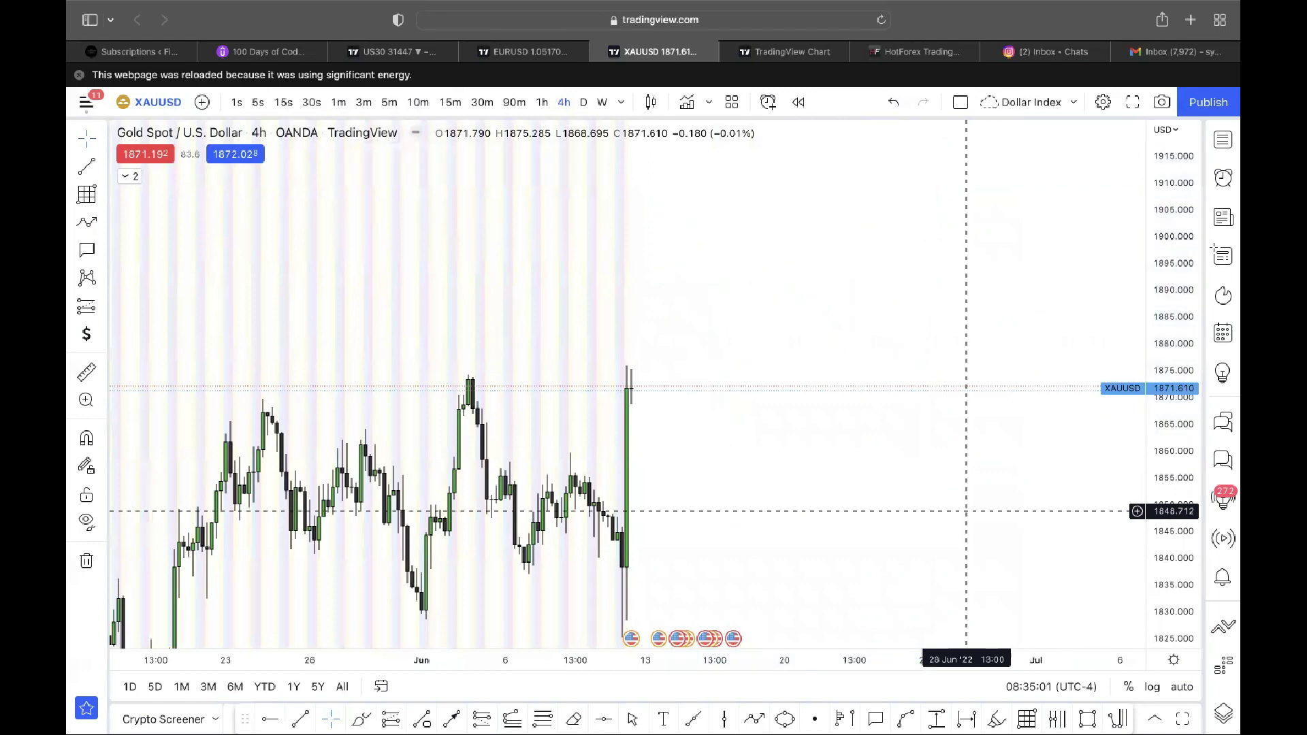
- Sketch a path after the latest candle falling from about 1869 to about 1819, with rebound swings between about 1828 and 1866, ending near 1838
{"action": "left_click_drag", "start_coordinate": [824, 558], "coordinate": [941, 420]}
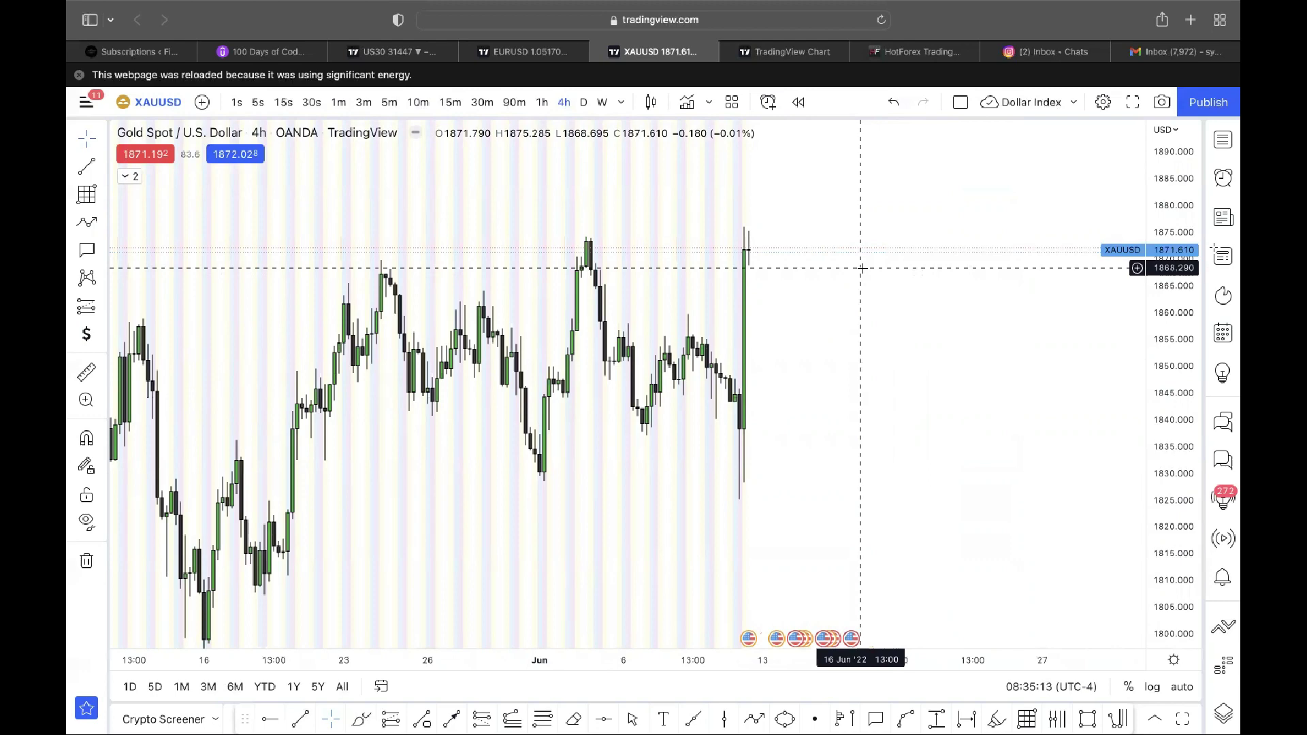
{"action": "left_click_drag", "start_coordinate": [862, 341], "coordinate": [919, 264]}
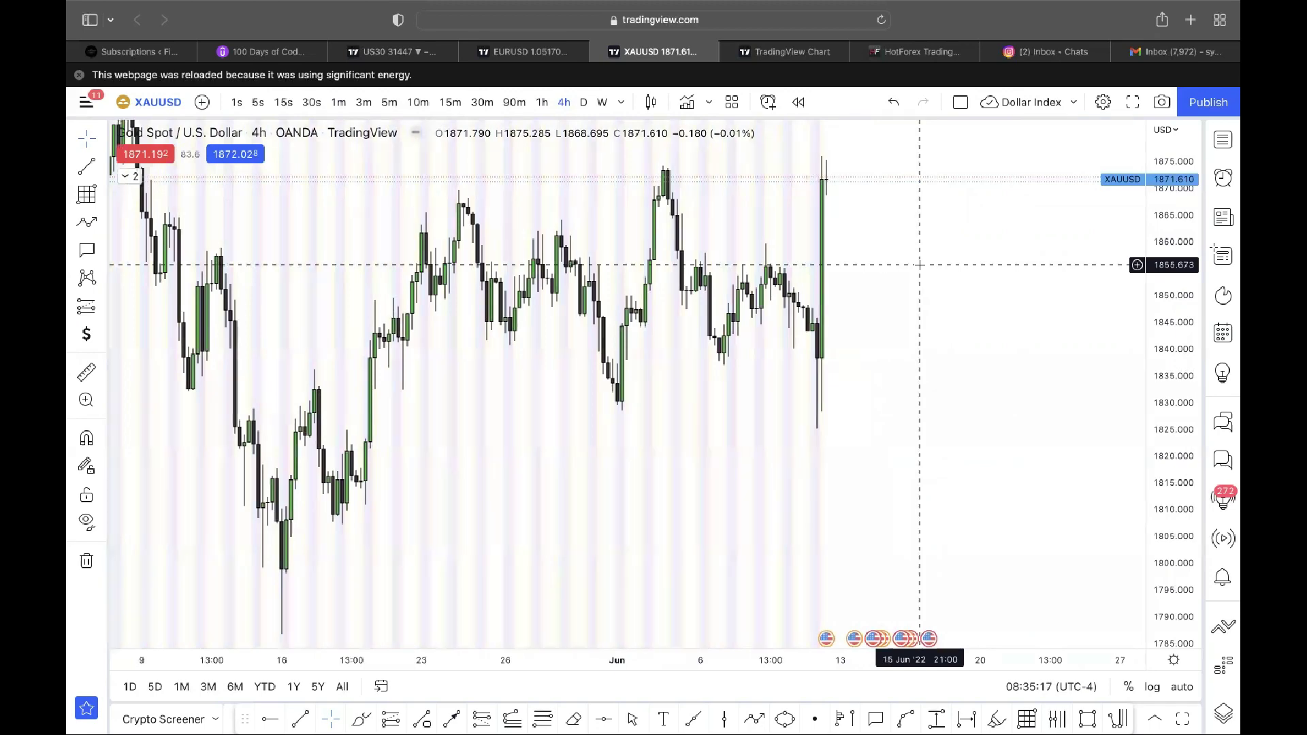
{"action": "left_click_drag", "start_coordinate": [752, 316], "coordinate": [669, 391]}
{"action": "left_click_drag", "start_coordinate": [821, 400], "coordinate": [691, 332]}
{"action": "left_click", "coordinate": [756, 719]}
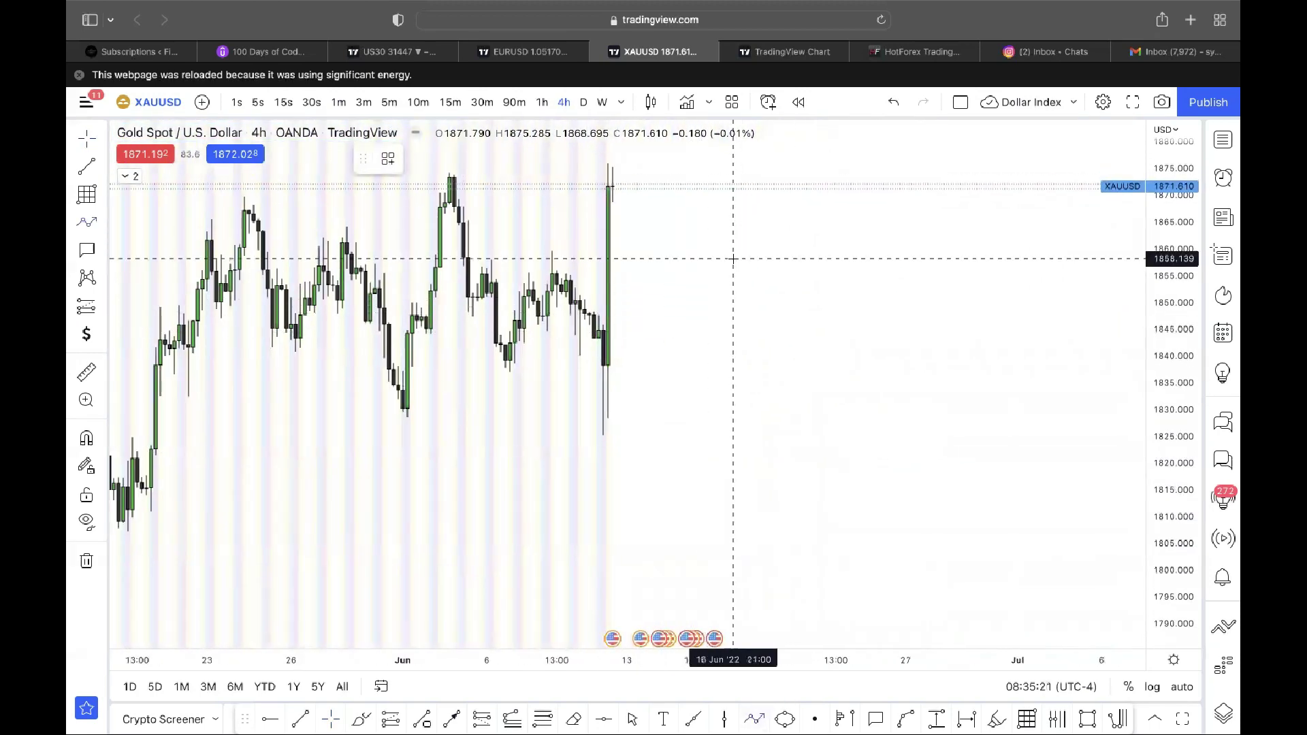
{"action": "left_click", "coordinate": [700, 246]}
{"action": "left_click", "coordinate": [724, 202]}
{"action": "left_click", "coordinate": [756, 469]}
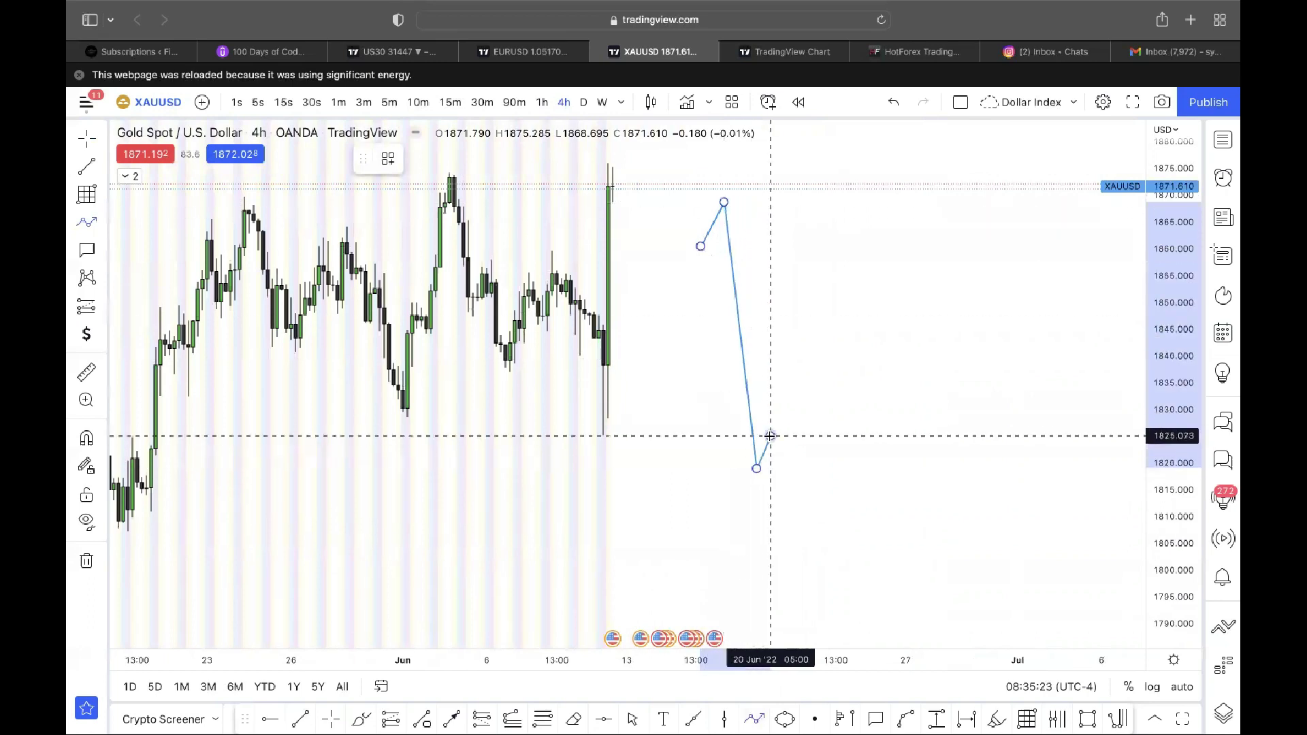
{"action": "left_click", "coordinate": [770, 437]}
{"action": "left_click", "coordinate": [817, 335]}
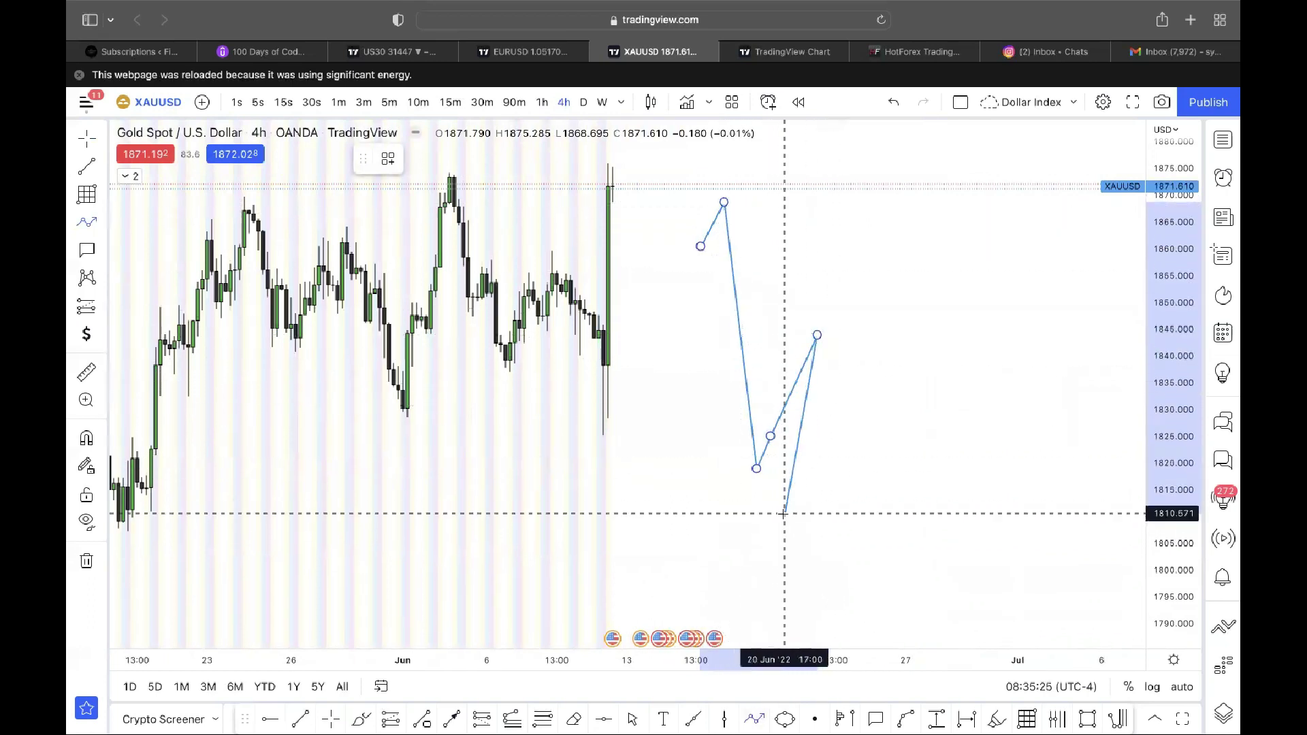
{"action": "left_click", "coordinate": [836, 406]}
{"action": "left_click", "coordinate": [854, 255]}
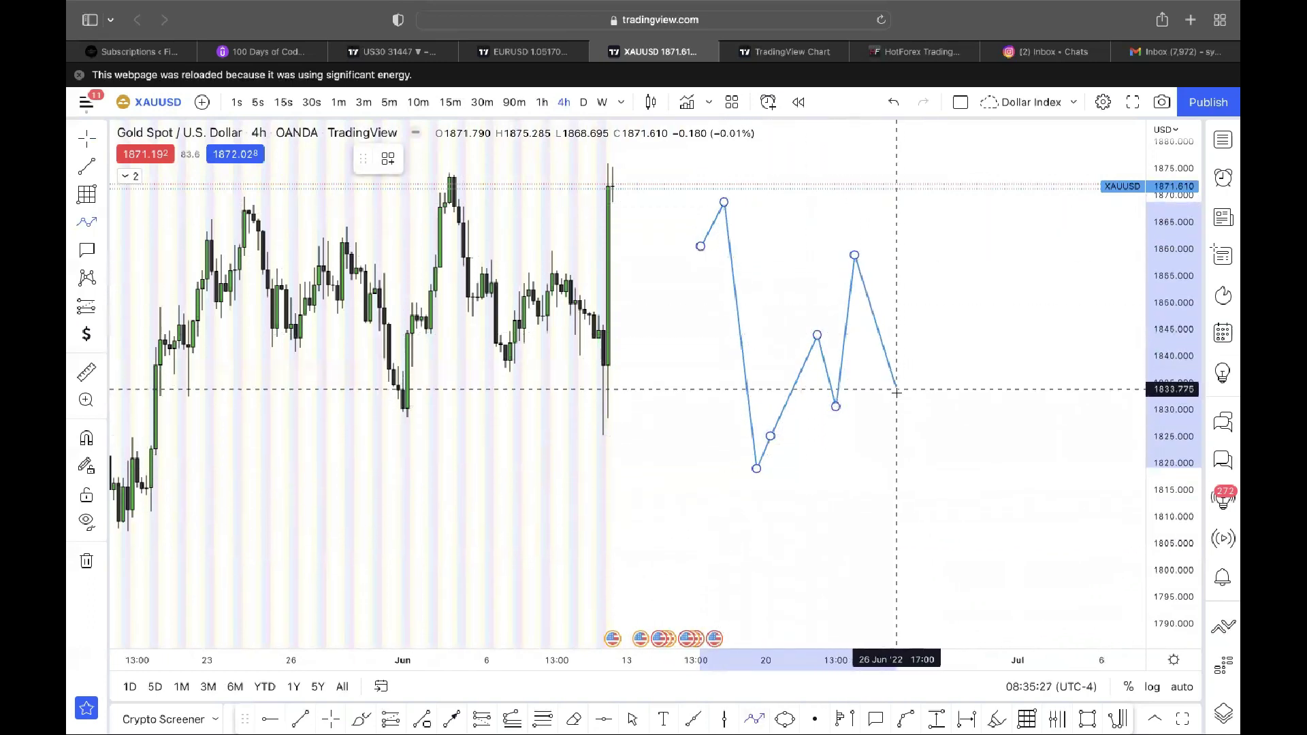
{"action": "left_click", "coordinate": [878, 418]}
{"action": "left_click", "coordinate": [906, 217]}
{"action": "left_click", "coordinate": [938, 405]}
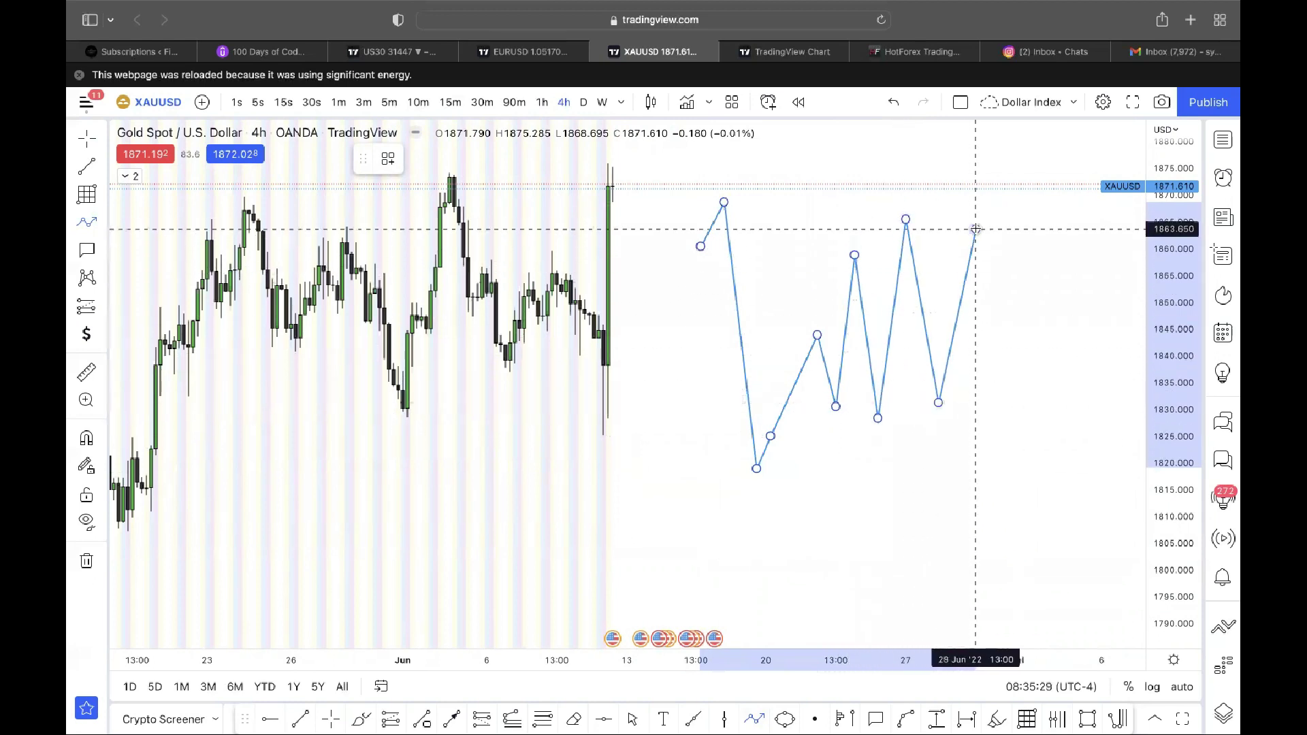
{"action": "left_click", "coordinate": [977, 228]}
{"action": "left_click", "coordinate": [999, 369]}
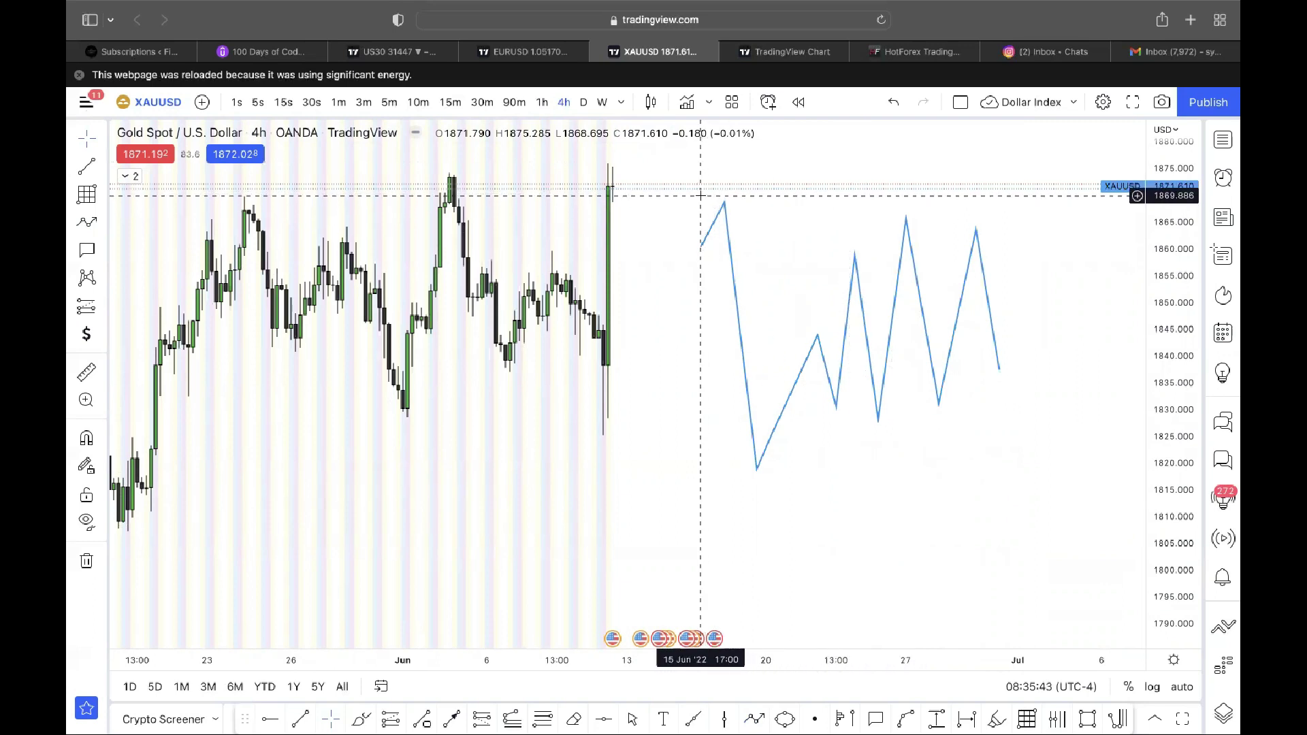
- Delete the sketched zigzag path from the chart
{"action": "left_click_drag", "start_coordinate": [701, 195], "coordinate": [1073, 525]}
{"action": "key", "text": "Delete"}
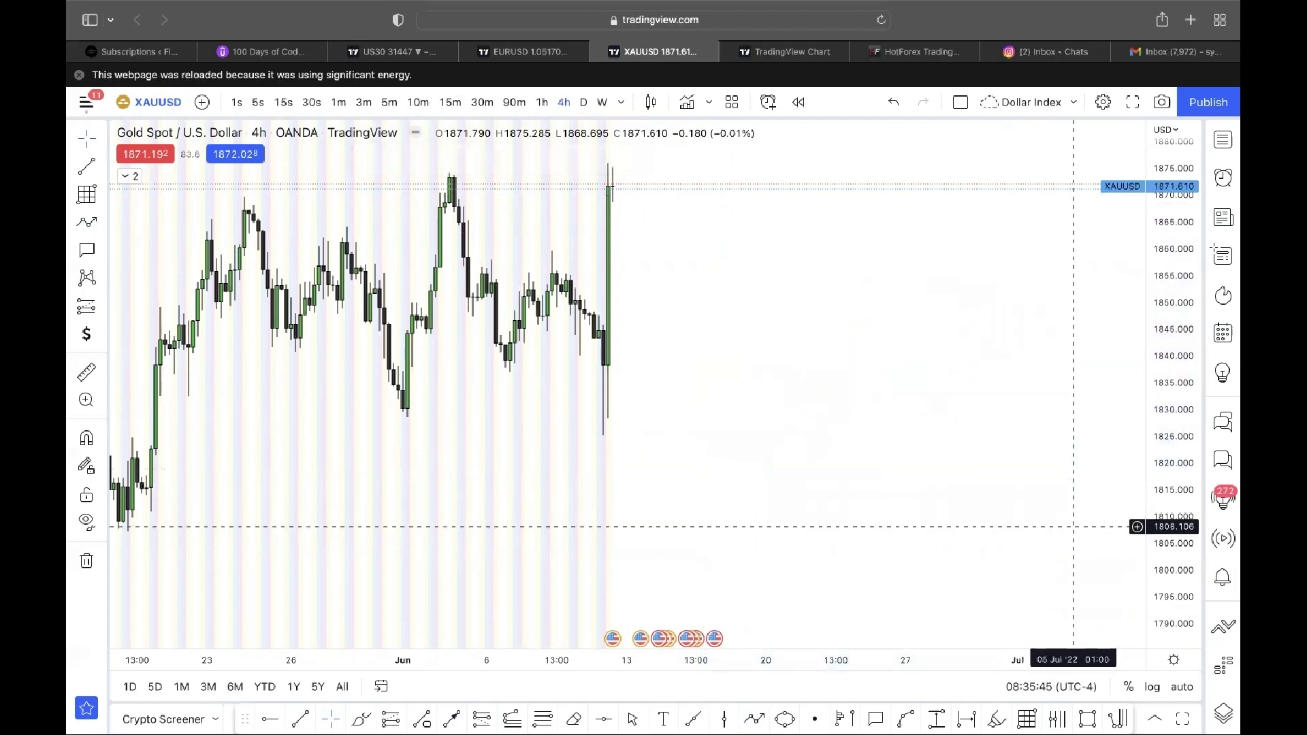
- Draw a short horizontal trend line at about 1847 from the 23 May swing low to about 25 May
{"action": "left_click_drag", "start_coordinate": [735, 341], "coordinate": [957, 402]}
{"action": "scroll", "coordinate": [958, 400], "scroll_direction": "up", "scroll_amount": 2}
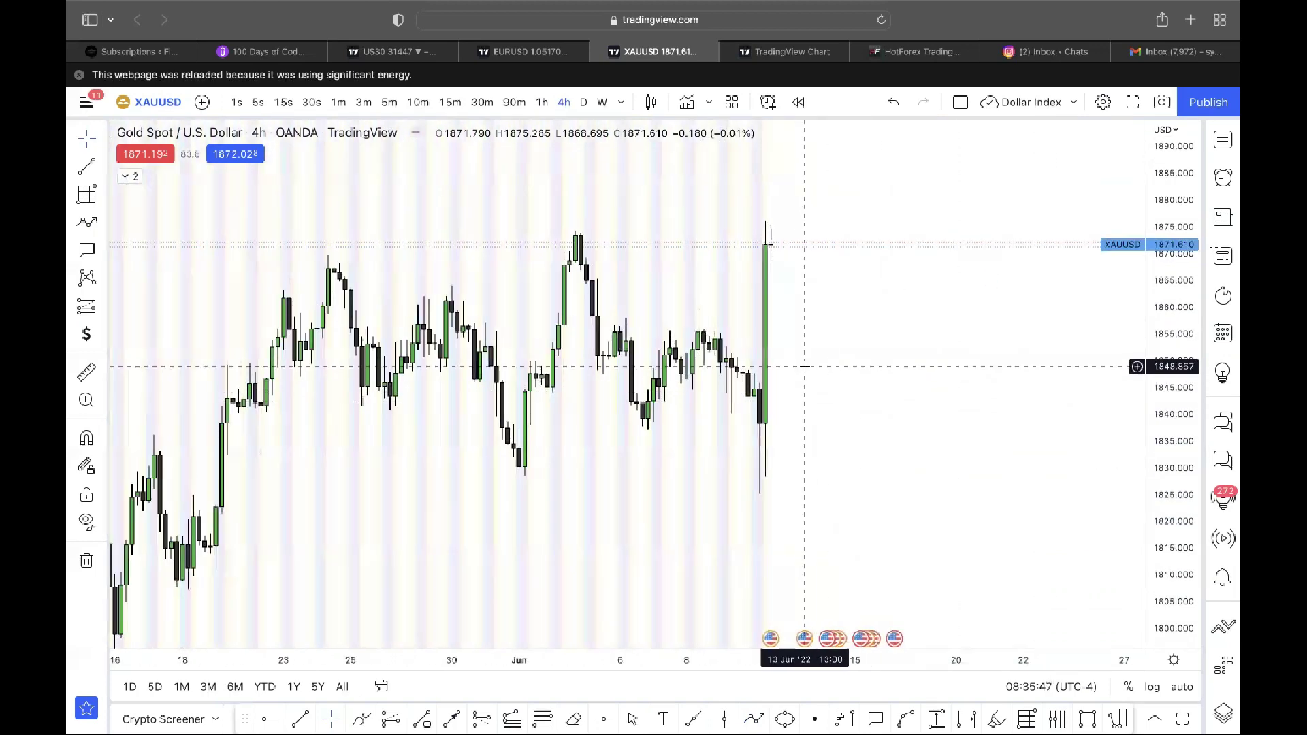
{"action": "left_click_drag", "start_coordinate": [805, 366], "coordinate": [1117, 340]}
{"action": "left_click_drag", "start_coordinate": [1176, 436], "coordinate": [1176, 327]}
{"action": "left_click_drag", "start_coordinate": [1099, 340], "coordinate": [1085, 473]}
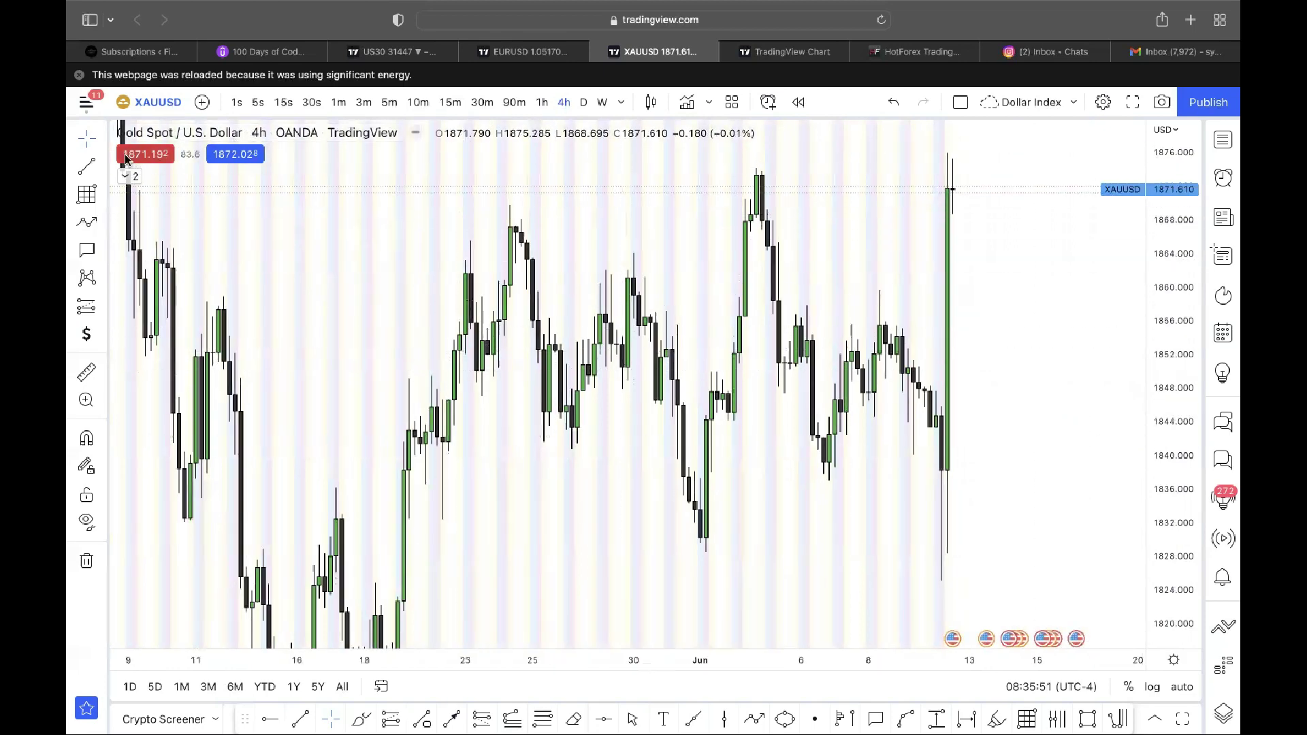
{"action": "left_click", "coordinate": [79, 165]}
{"action": "left_click", "coordinate": [482, 395]}
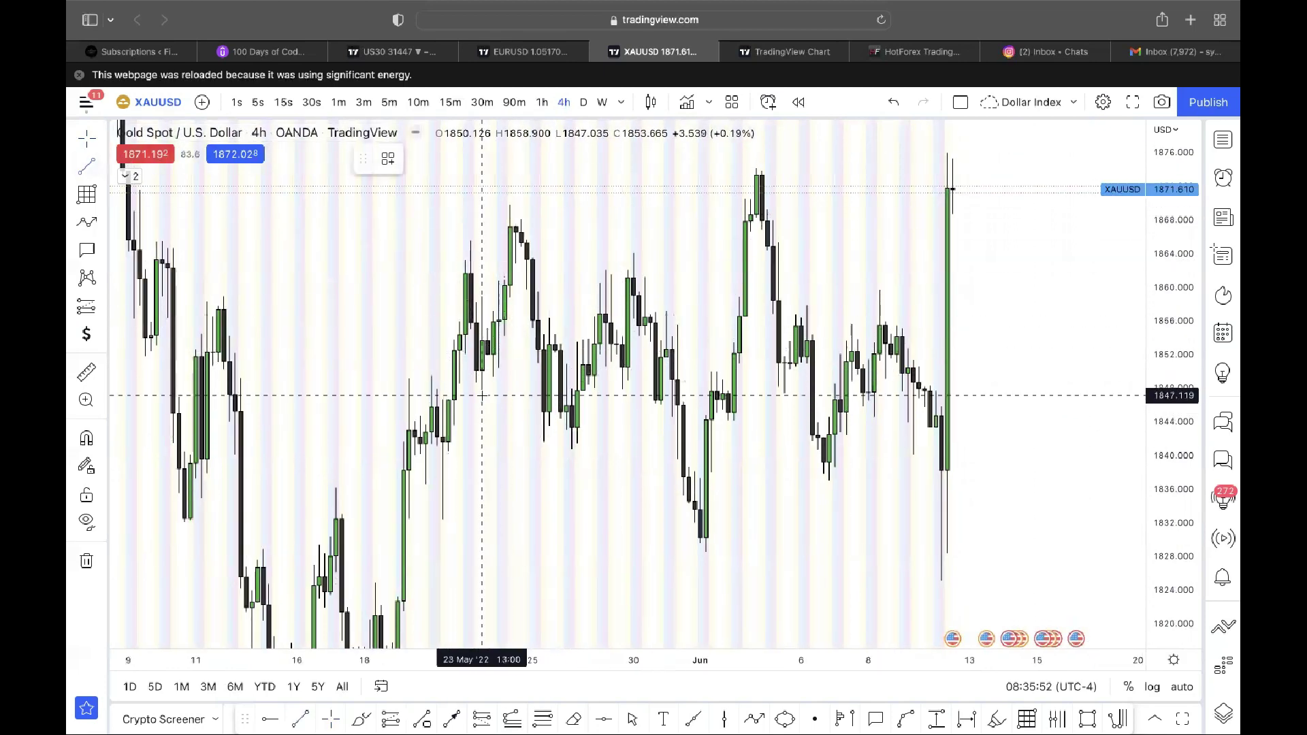
{"action": "left_click", "coordinate": [540, 395]}
{"action": "left_click_drag", "start_coordinate": [554, 443], "coordinate": [506, 386]}
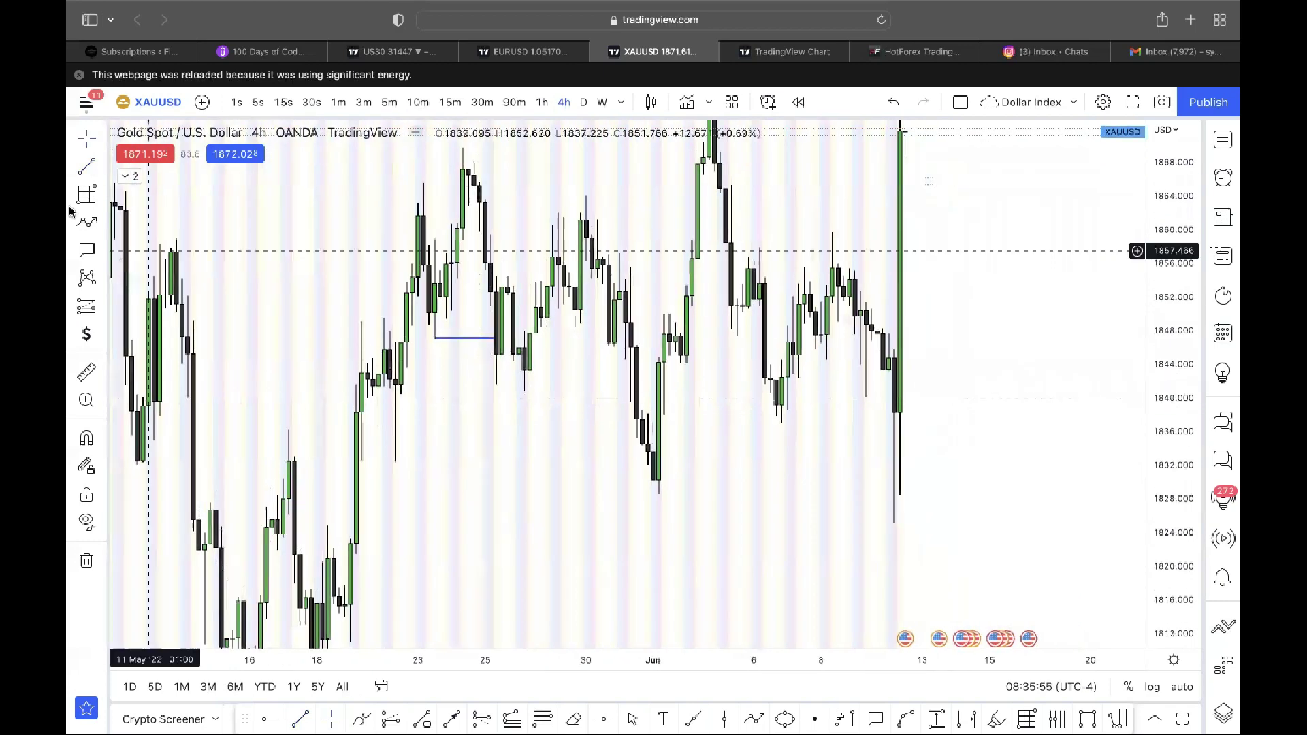
- Draw a horizontal trend line at about 1832 from the 20 May swing low to about 31 May
{"action": "left_click", "coordinate": [84, 174]}
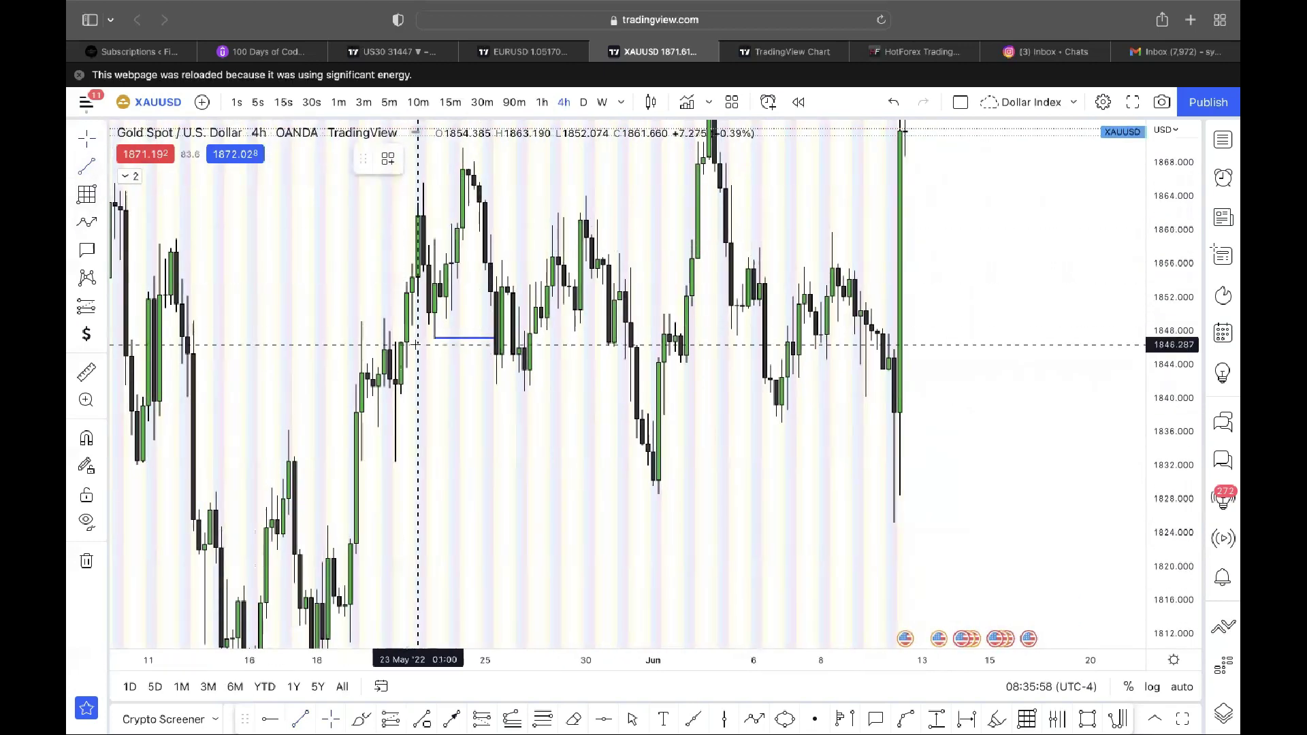
{"action": "left_click", "coordinate": [401, 462]}
{"action": "left_click", "coordinate": [636, 462]}
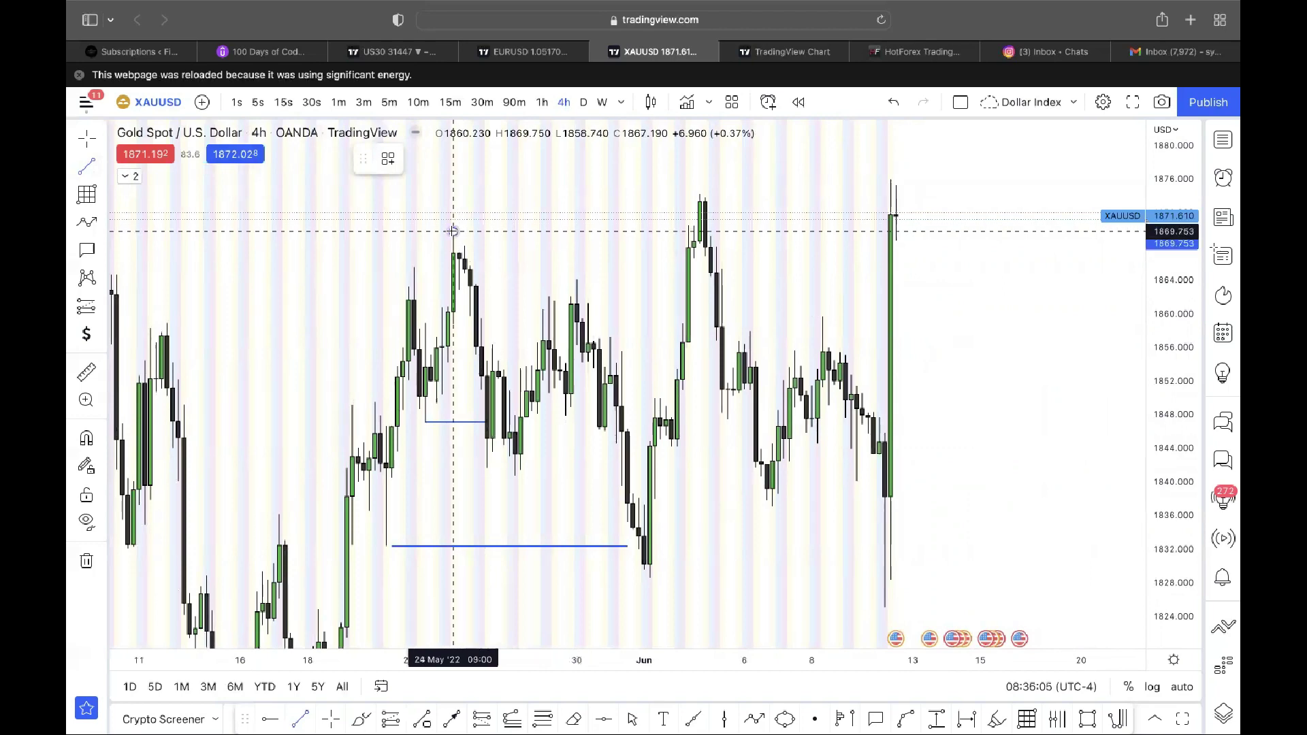
- Draw a horizontal trend line at about 1869.75 from the 24 May swing high to about 1 June
{"action": "left_click", "coordinate": [452, 232]}
{"action": "left_click", "coordinate": [644, 231]}
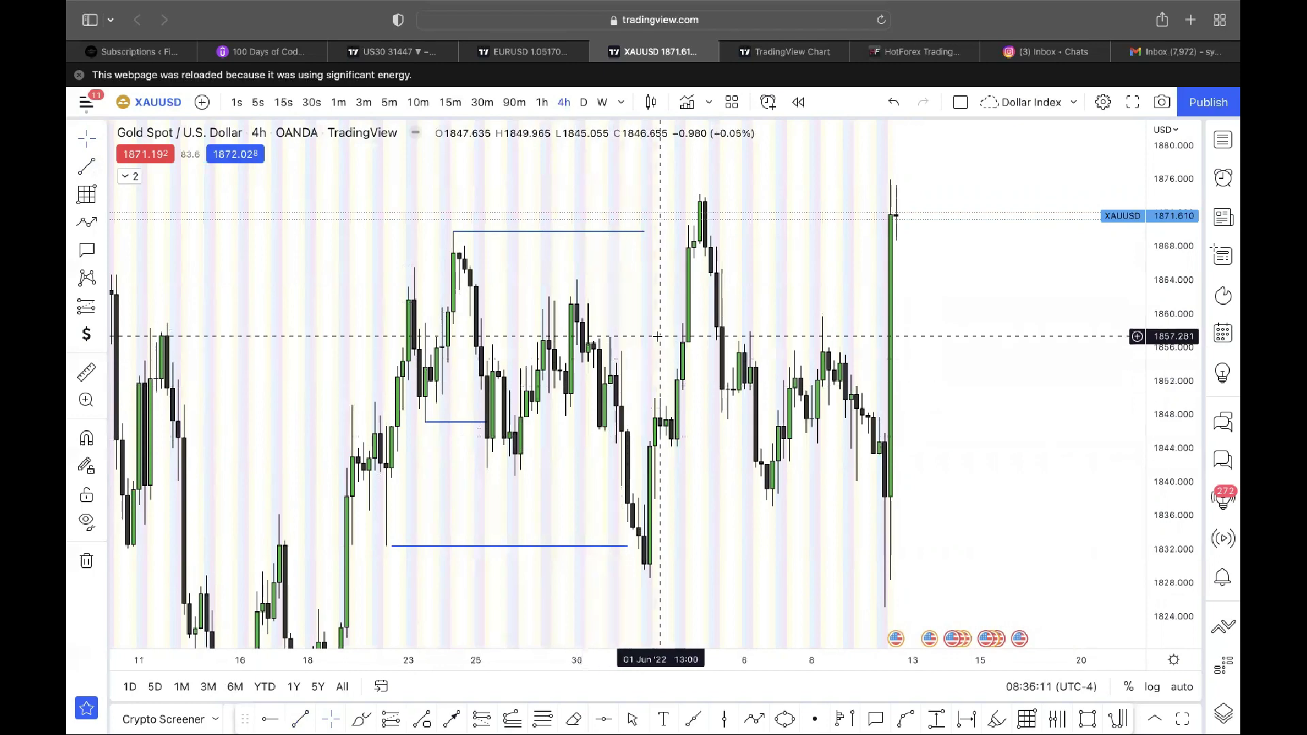
{"action": "left_click_drag", "start_coordinate": [657, 337], "coordinate": [621, 282]}
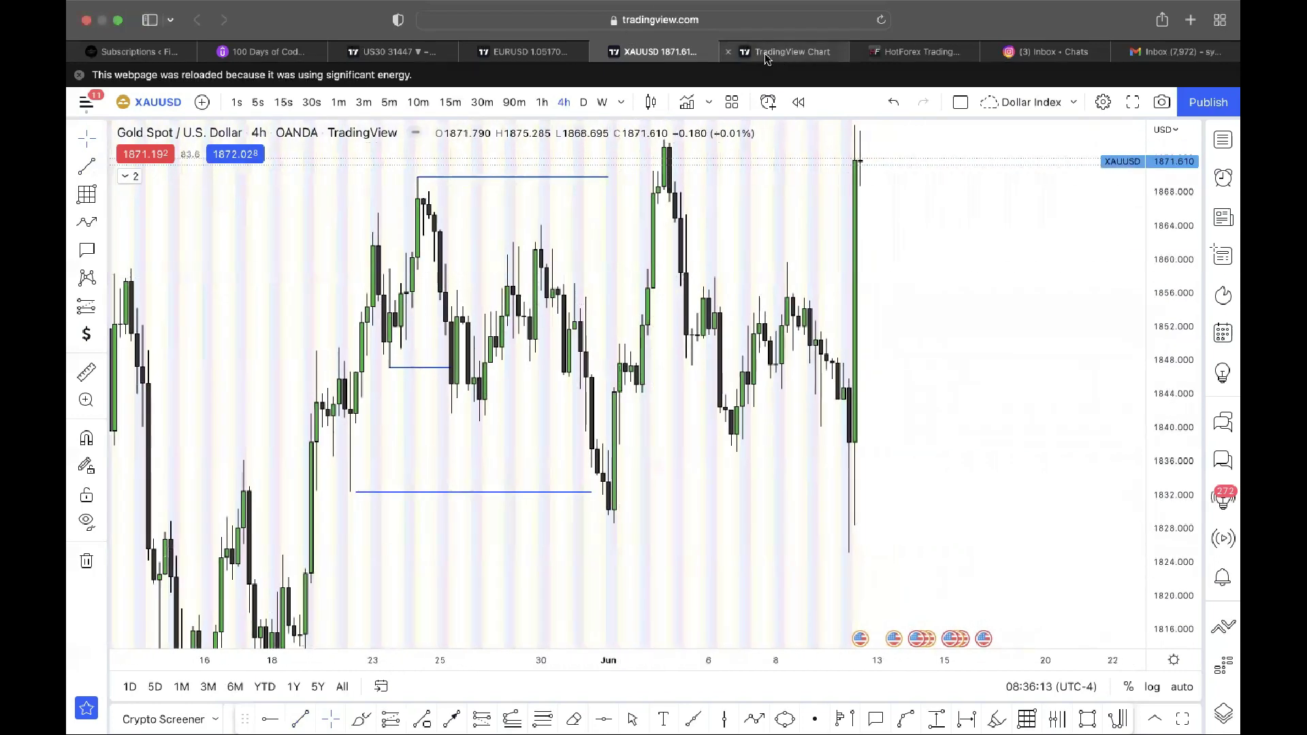
- Annotate the late-May drop with a freehand downward arrow from about 1846 and an arc over the highs, and clear the markings
{"action": "key", "text": "ctrl+a"}
{"action": "left_click_drag", "start_coordinate": [566, 379], "coordinate": [573, 425]}
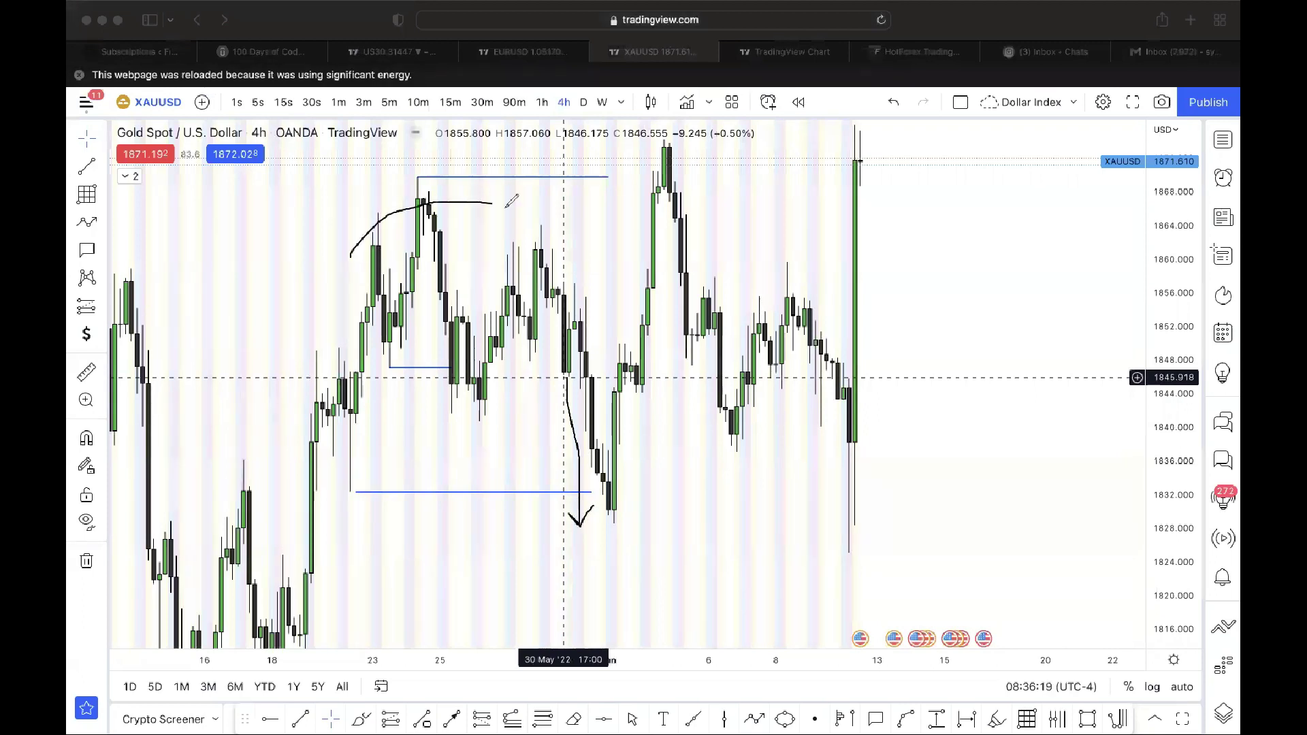
{"action": "left_click", "coordinate": [843, 93]}
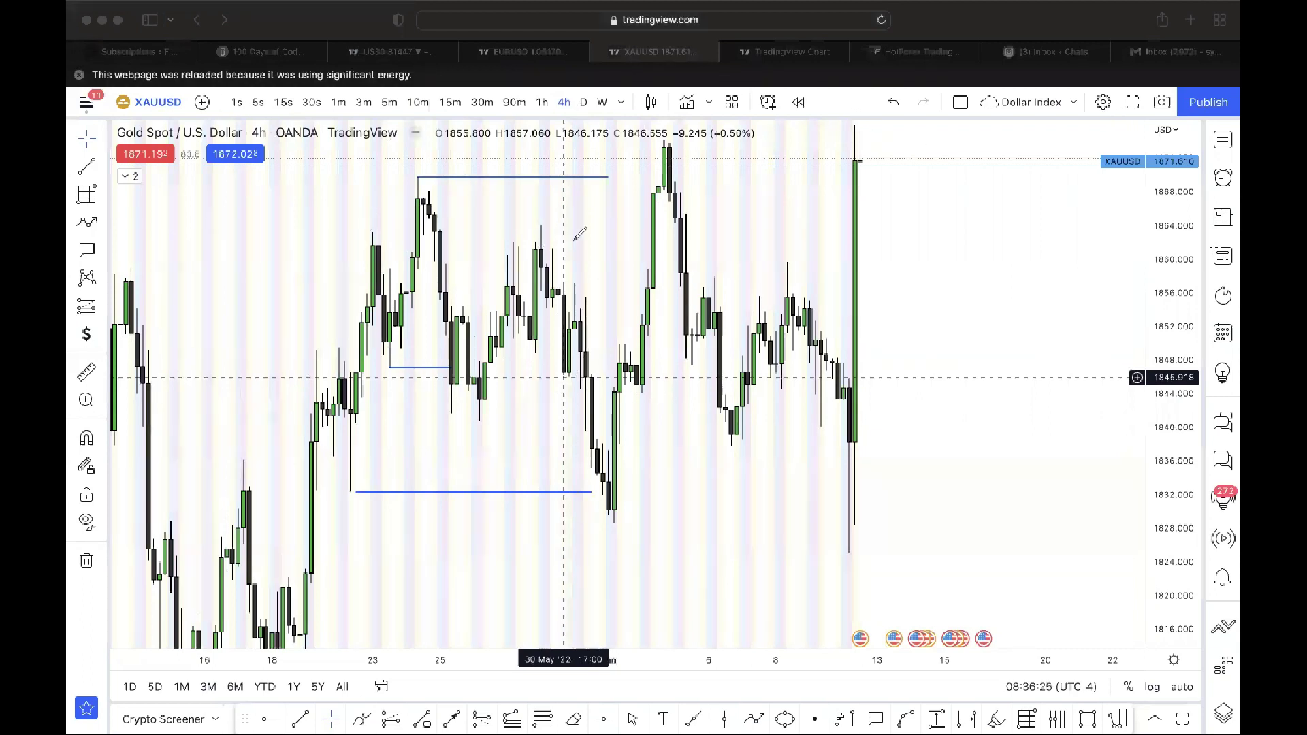
{"action": "left_click", "coordinate": [531, 260]}
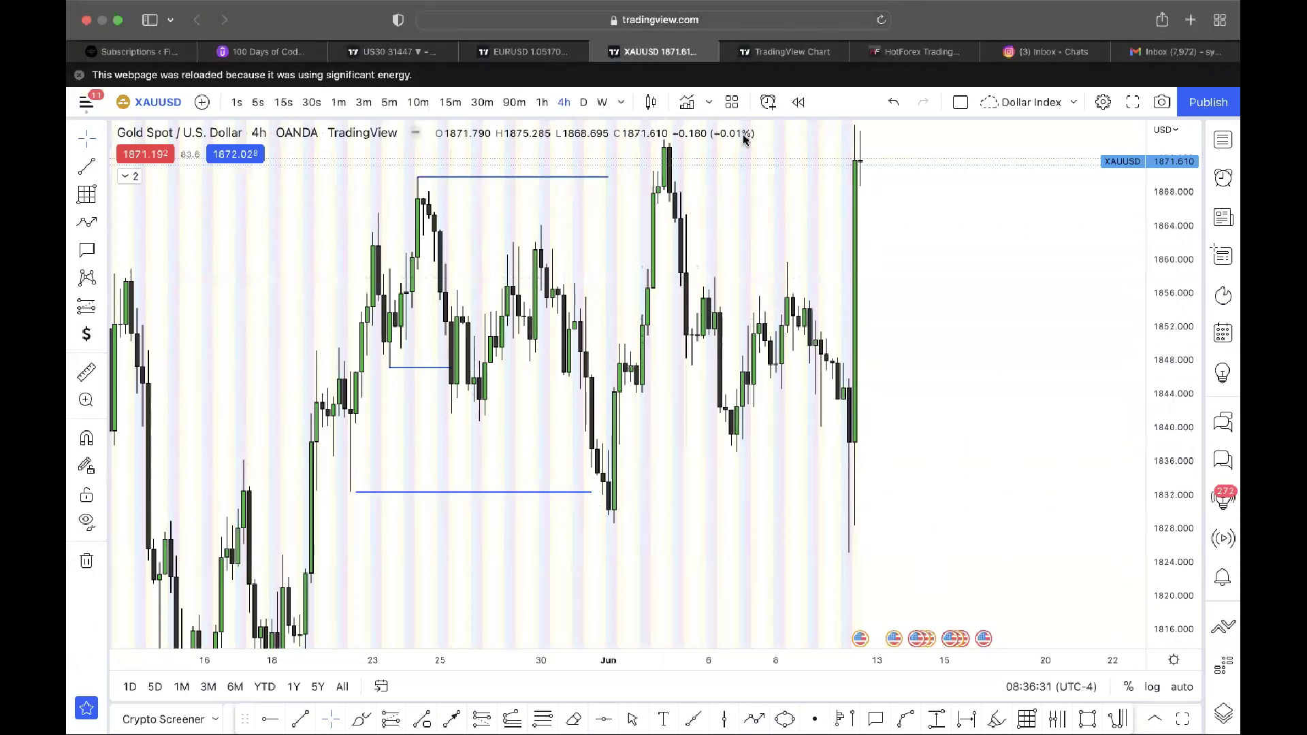
- Start bar replay on the 4-hour chart from the 1 June 13:00 candle
{"action": "left_click", "coordinate": [799, 102]}
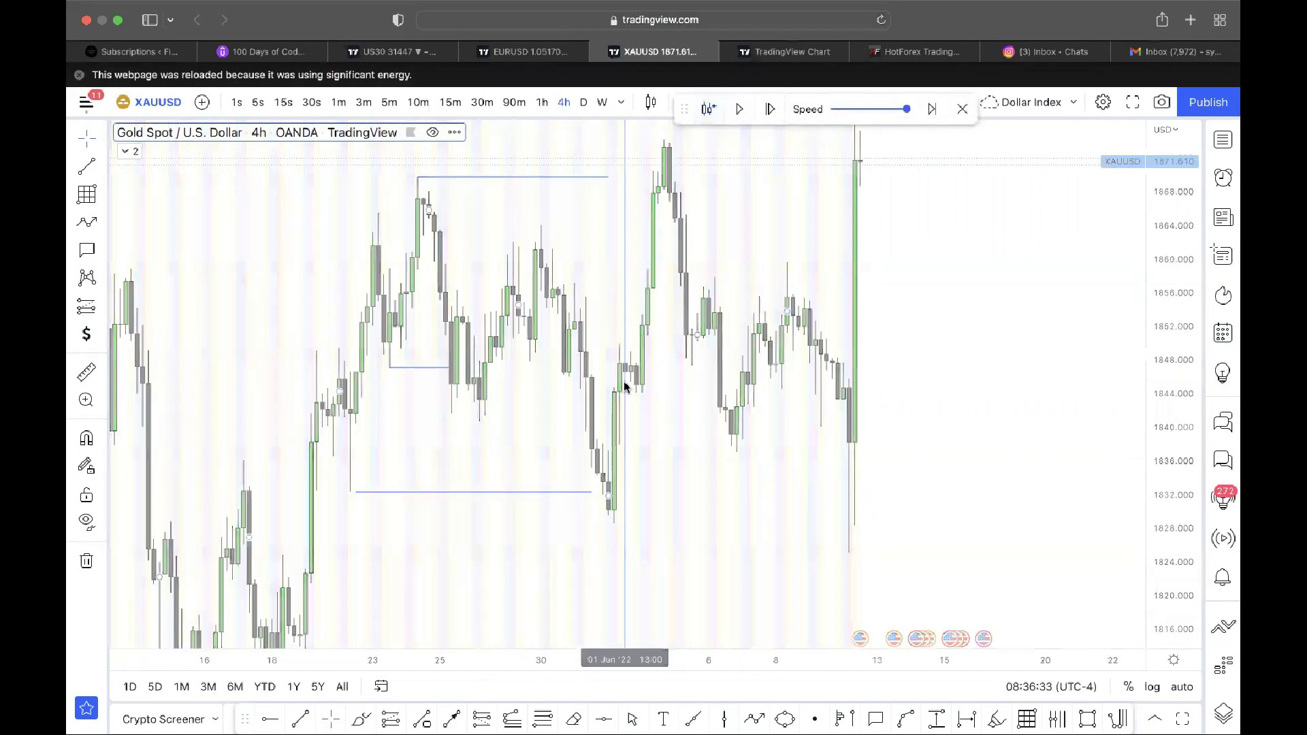
{"action": "left_click", "coordinate": [625, 386]}
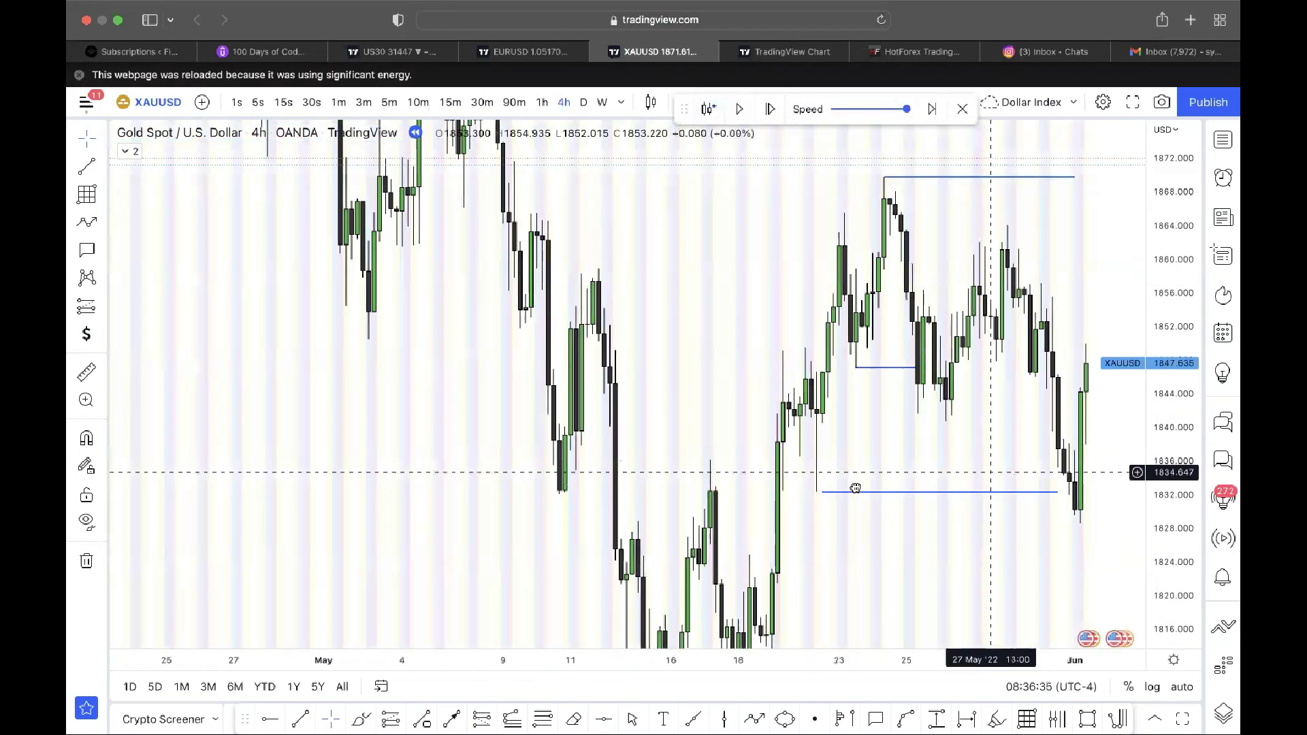
{"action": "scroll", "coordinate": [722, 497], "scroll_direction": "up", "scroll_amount": 2}
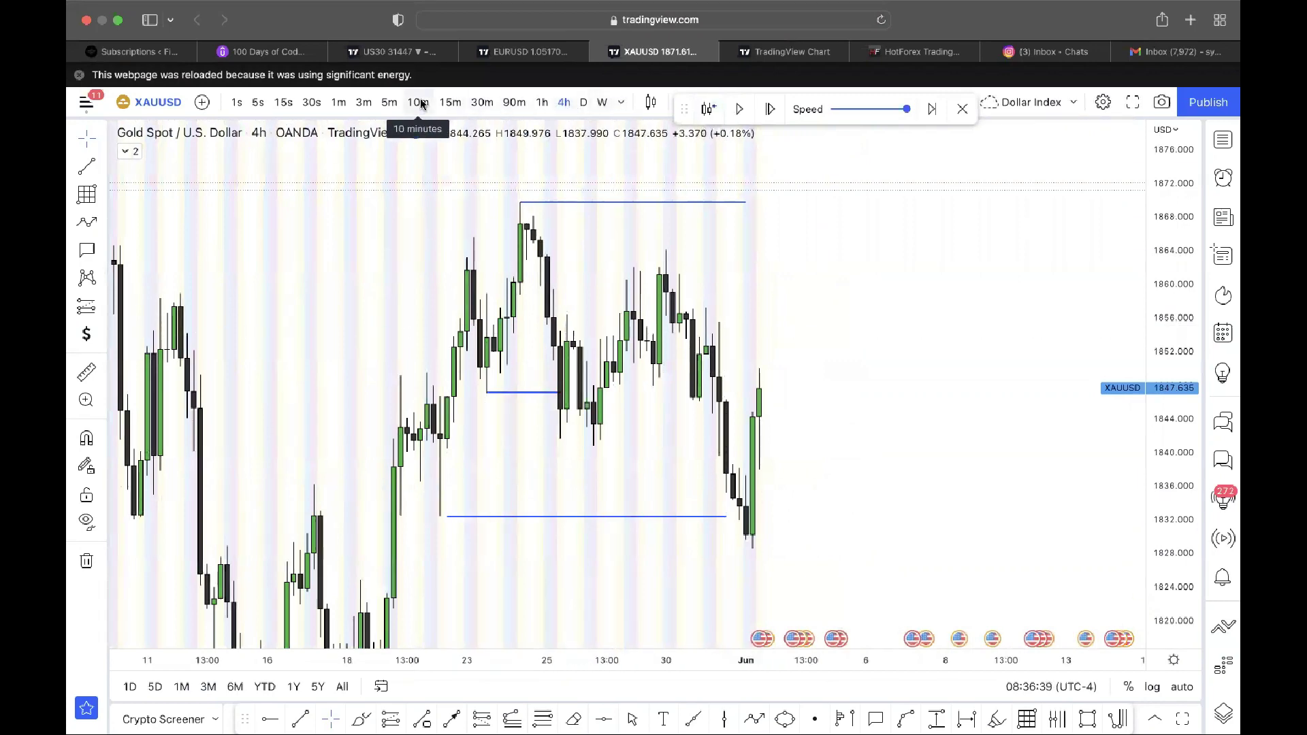
- Examine the price swings around the 1 June low on the 5-minute timeframe with the chart view reset
{"action": "left_click", "coordinate": [391, 102]}
{"action": "right_click", "coordinate": [664, 273]}
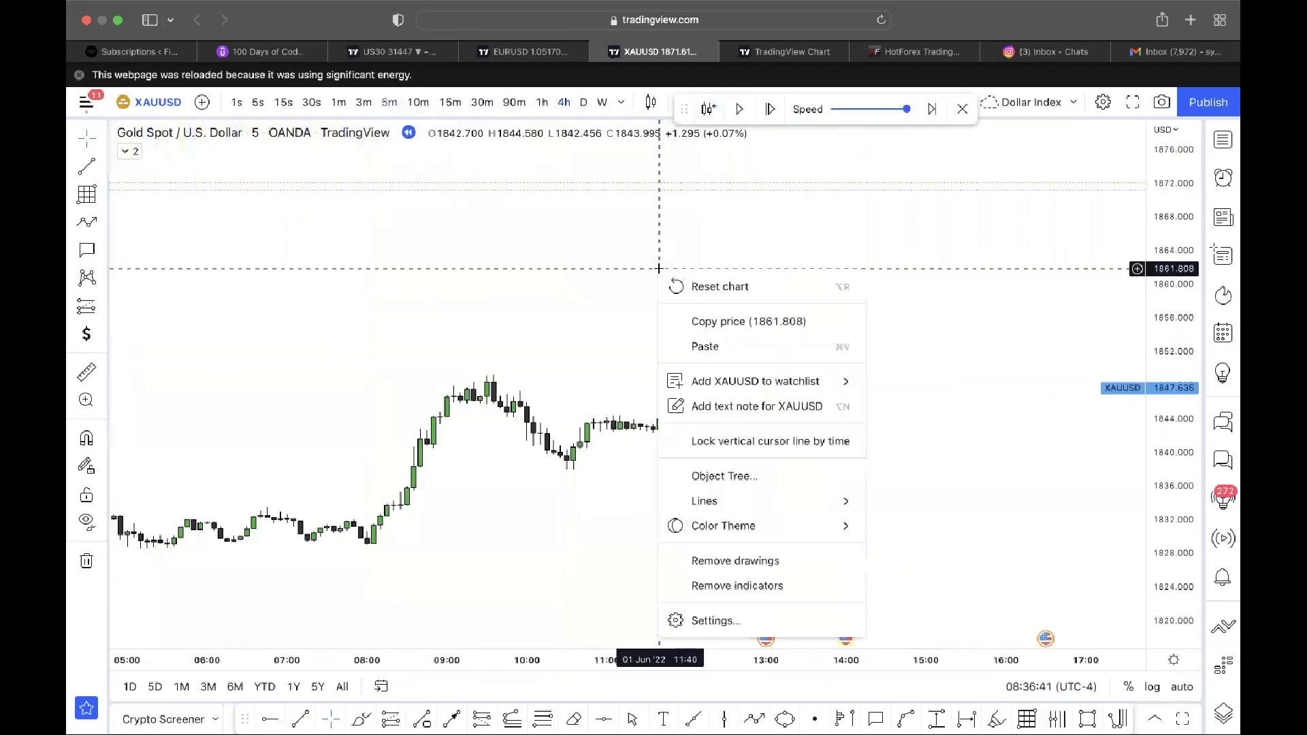
{"action": "left_click", "coordinate": [713, 297]}
{"action": "left_click_drag", "start_coordinate": [1156, 553], "coordinate": [1154, 444]}
{"action": "left_click_drag", "start_coordinate": [1095, 489], "coordinate": [1090, 227]}
{"action": "scroll", "coordinate": [891, 418], "scroll_direction": "up", "scroll_amount": 1}
{"action": "scroll", "coordinate": [890, 418], "scroll_direction": "up", "scroll_amount": 1}
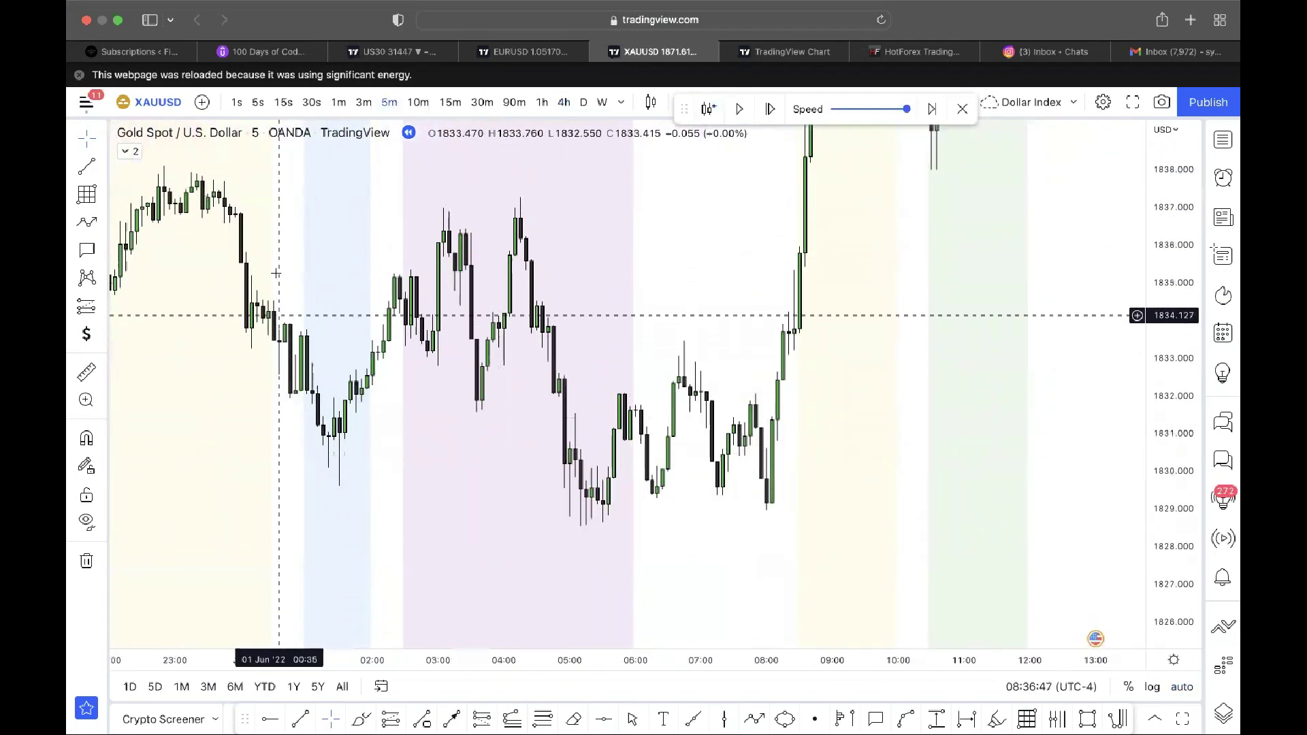
{"action": "left_click_drag", "start_coordinate": [277, 312], "coordinate": [418, 283]}
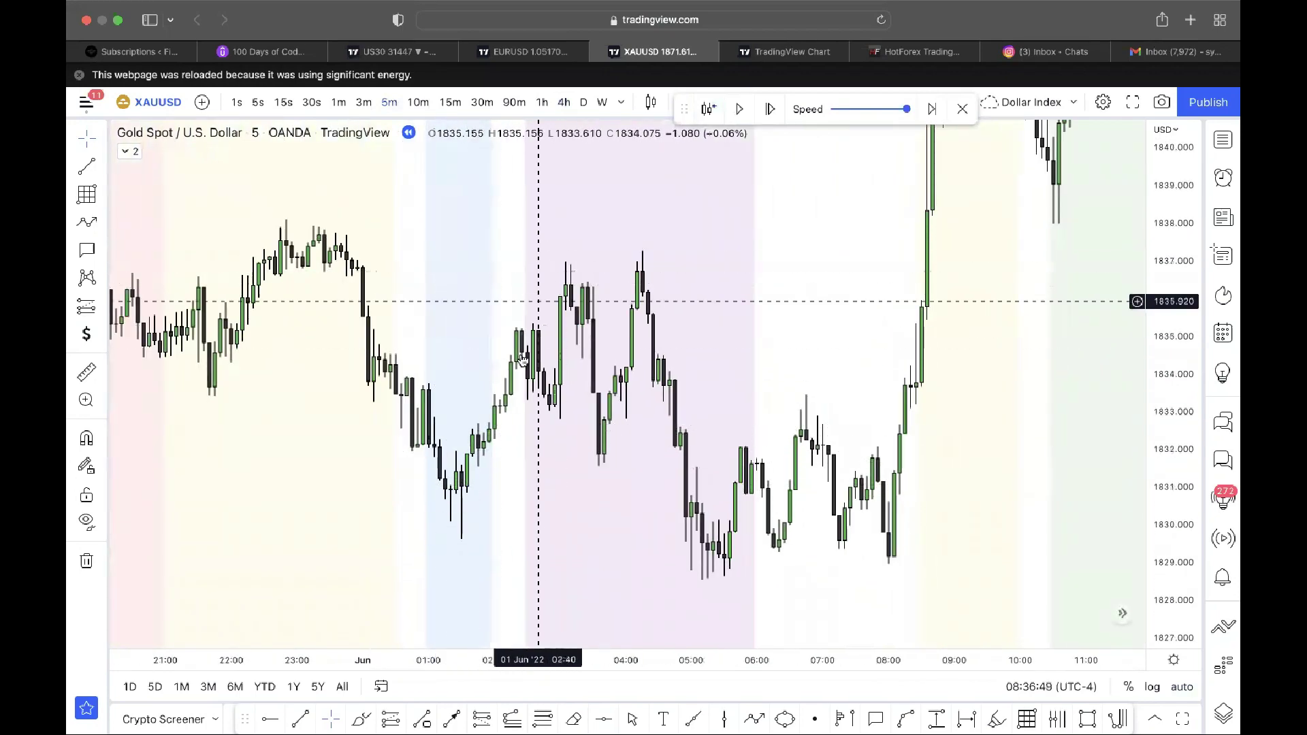
{"action": "scroll", "coordinate": [514, 400], "scroll_direction": "down", "scroll_amount": 2}
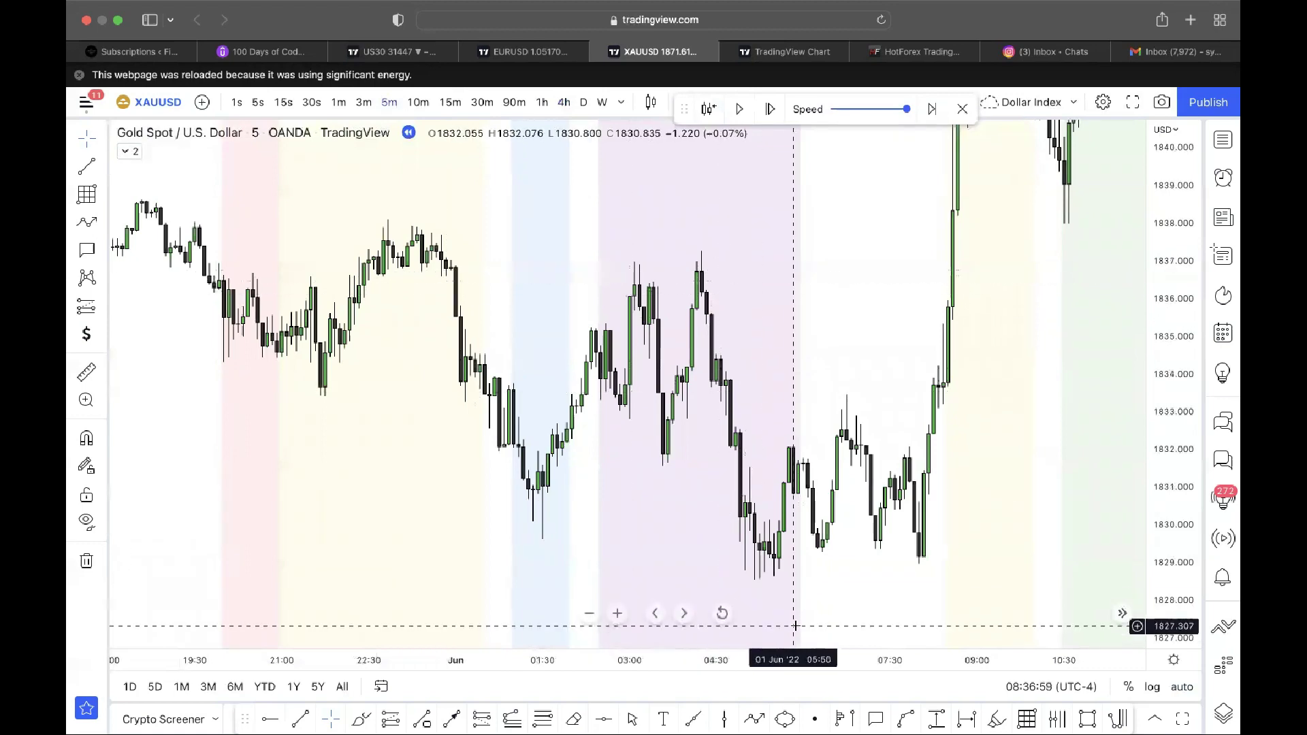
{"action": "left_click_drag", "start_coordinate": [681, 593], "coordinate": [525, 243]}
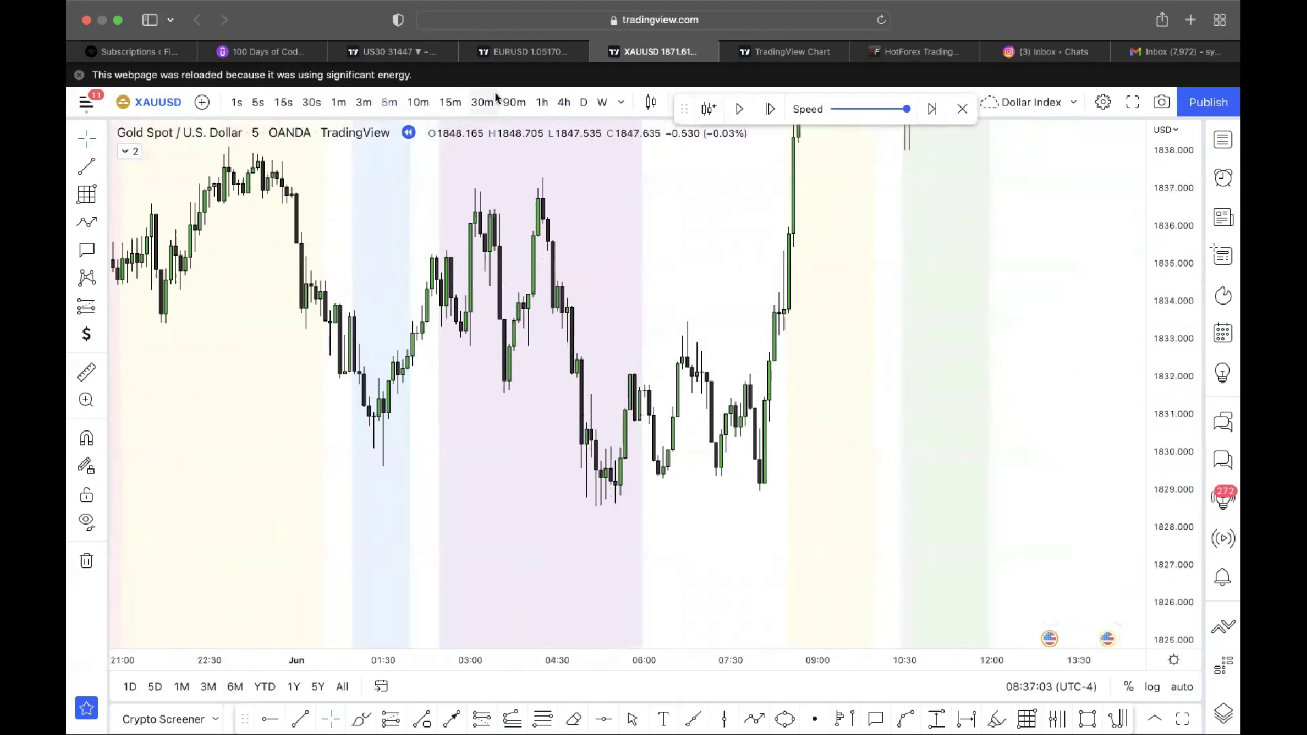
- Return to the 4-hour timeframe and extend the horizontal trend line at about 1832 forward to about 8 June
{"action": "left_click", "coordinate": [564, 102]}
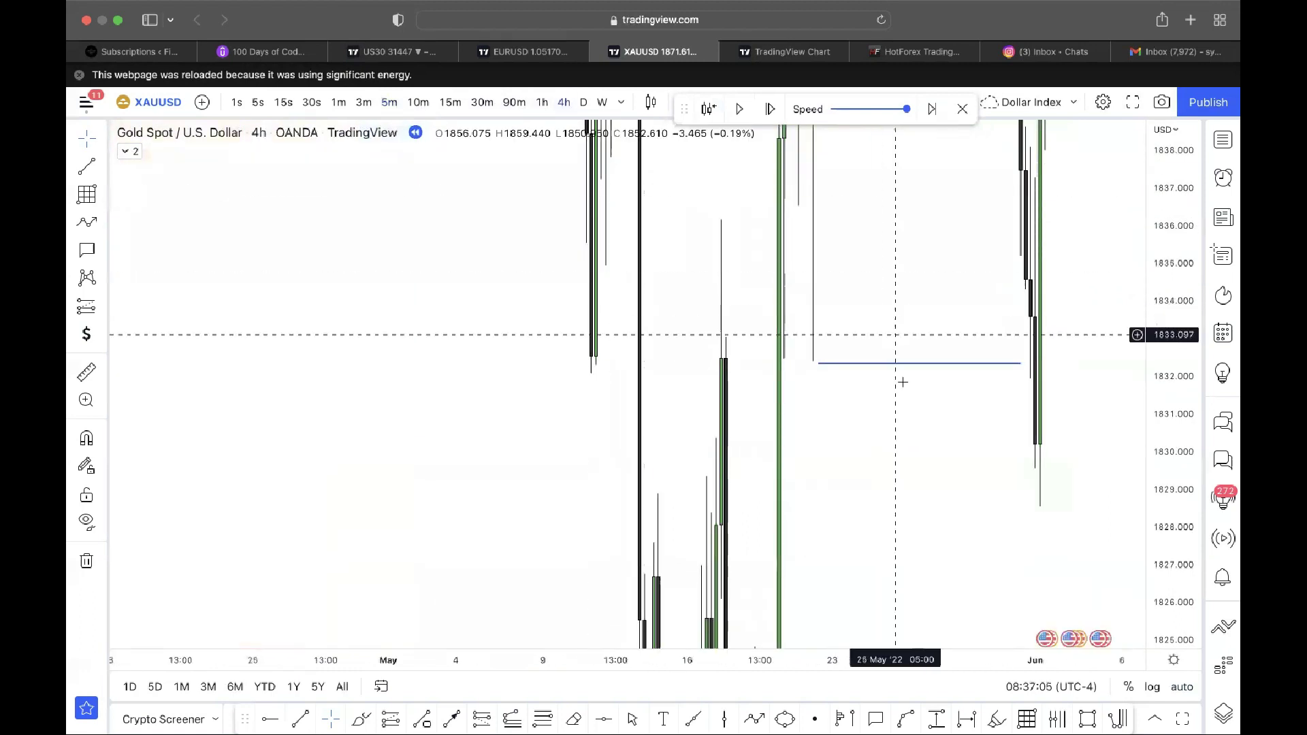
{"action": "left_click_drag", "start_coordinate": [810, 374], "coordinate": [984, 373]}
{"action": "left_click", "coordinate": [984, 429]}
{"action": "left_click_drag", "start_coordinate": [984, 429], "coordinate": [952, 425]}
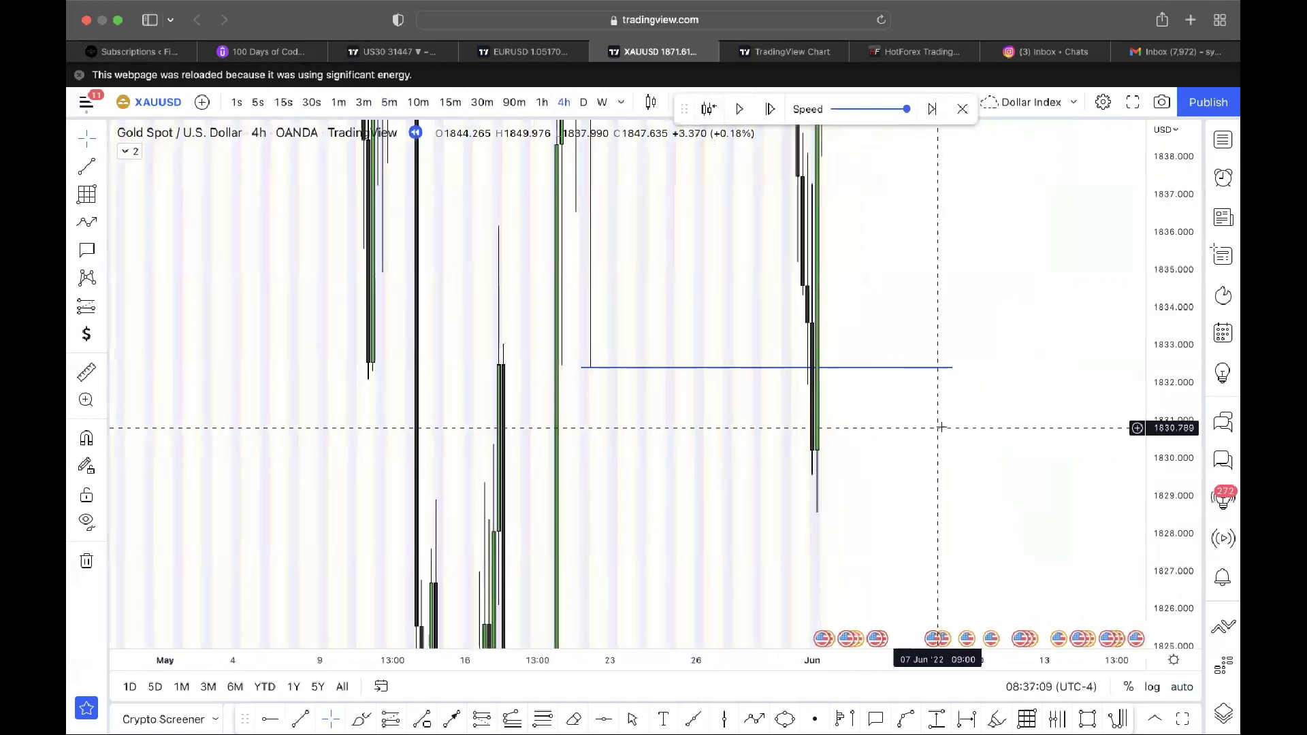
- Examine the price reaction at the extended lower trend line on the 4-hour and 1-hour timeframes, ending on the 4-hour
{"action": "left_click_drag", "start_coordinate": [1155, 425], "coordinate": [1159, 558]}
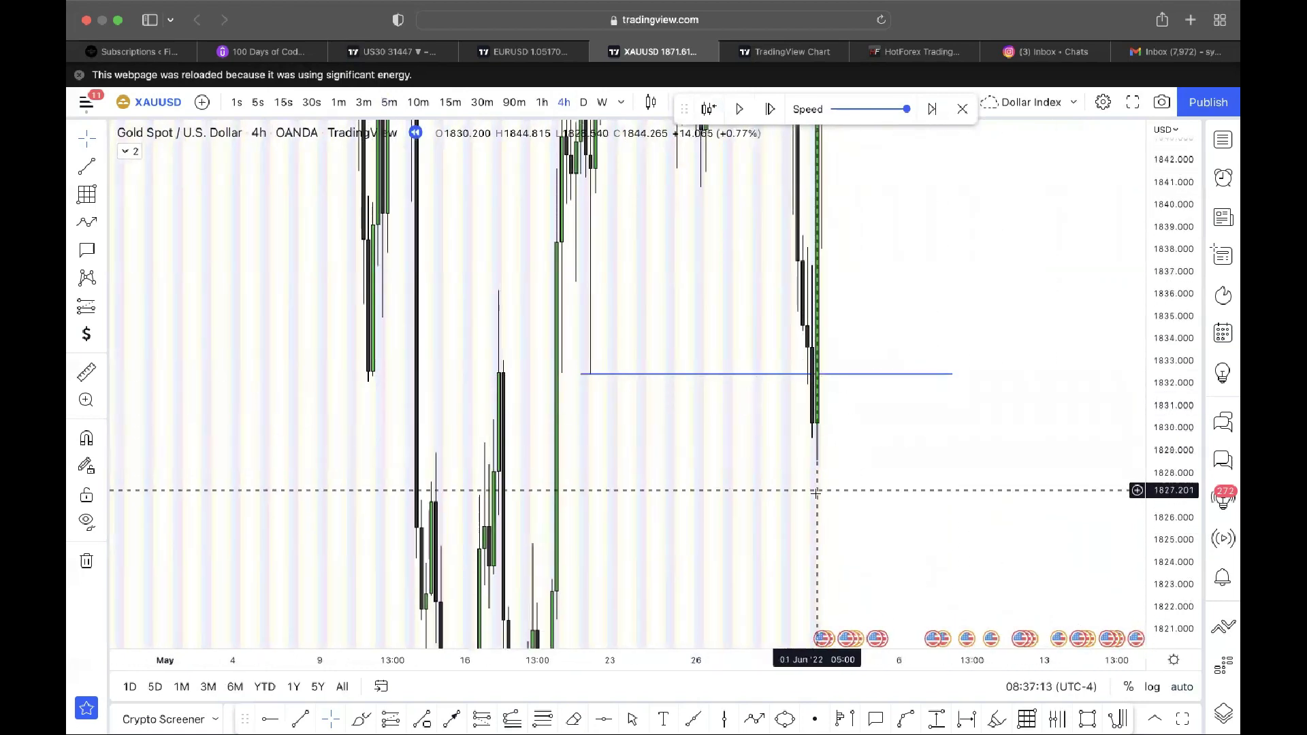
{"action": "left_click_drag", "start_coordinate": [816, 492], "coordinate": [845, 413]}
{"action": "left_click_drag", "start_coordinate": [1180, 395], "coordinate": [1173, 608]}
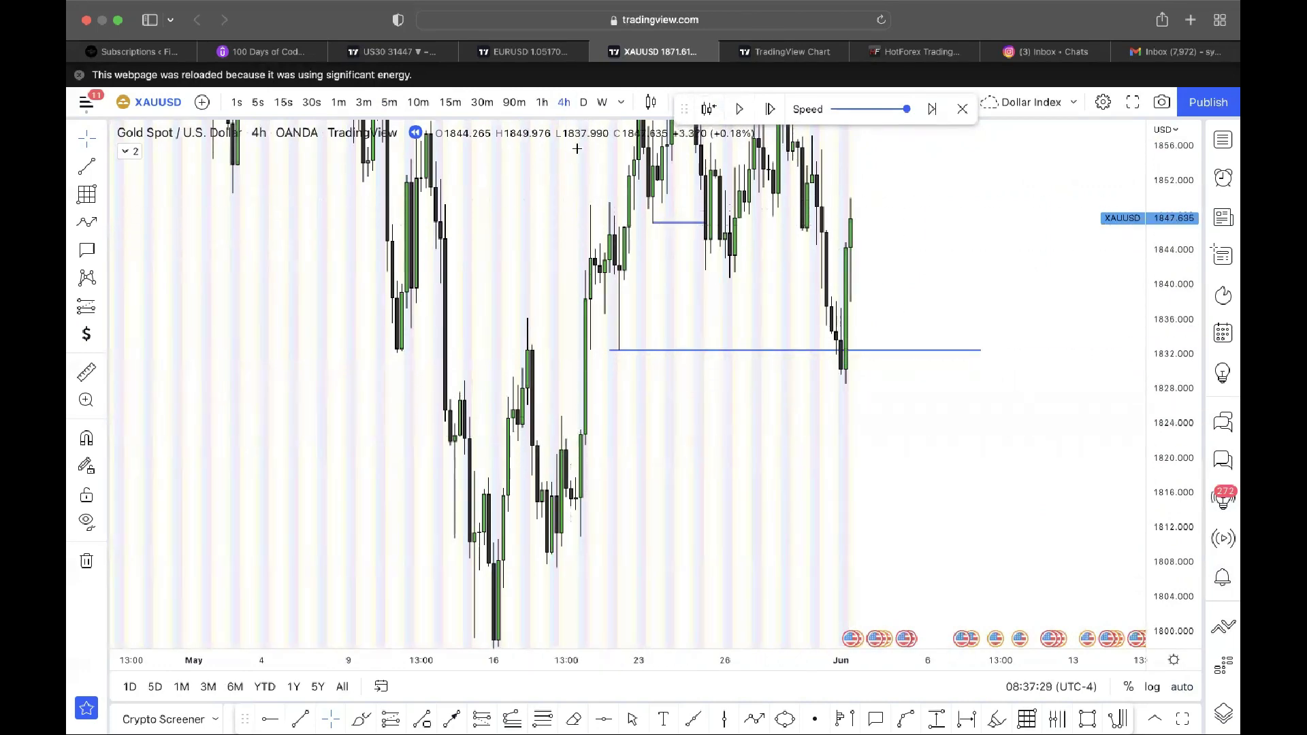
{"action": "left_click", "coordinate": [542, 102]}
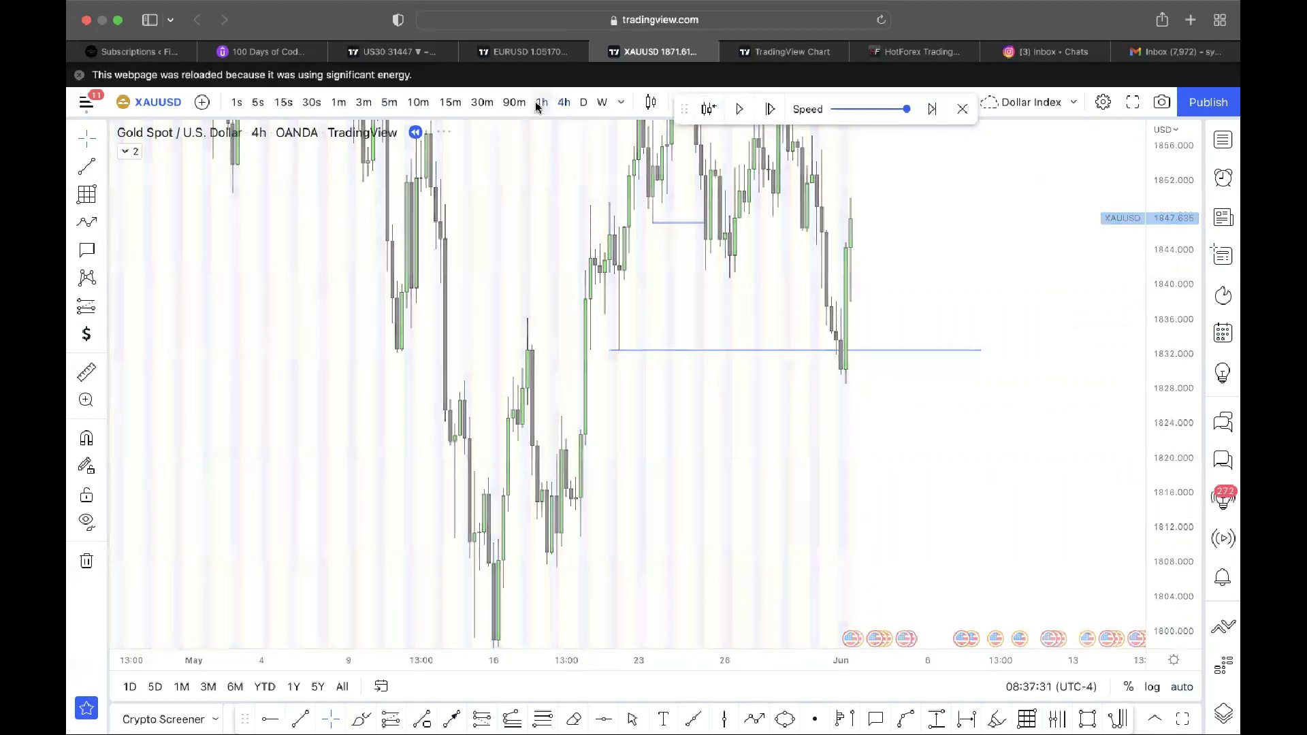
{"action": "scroll", "coordinate": [406, 497], "scroll_direction": "left", "scroll_amount": 3}
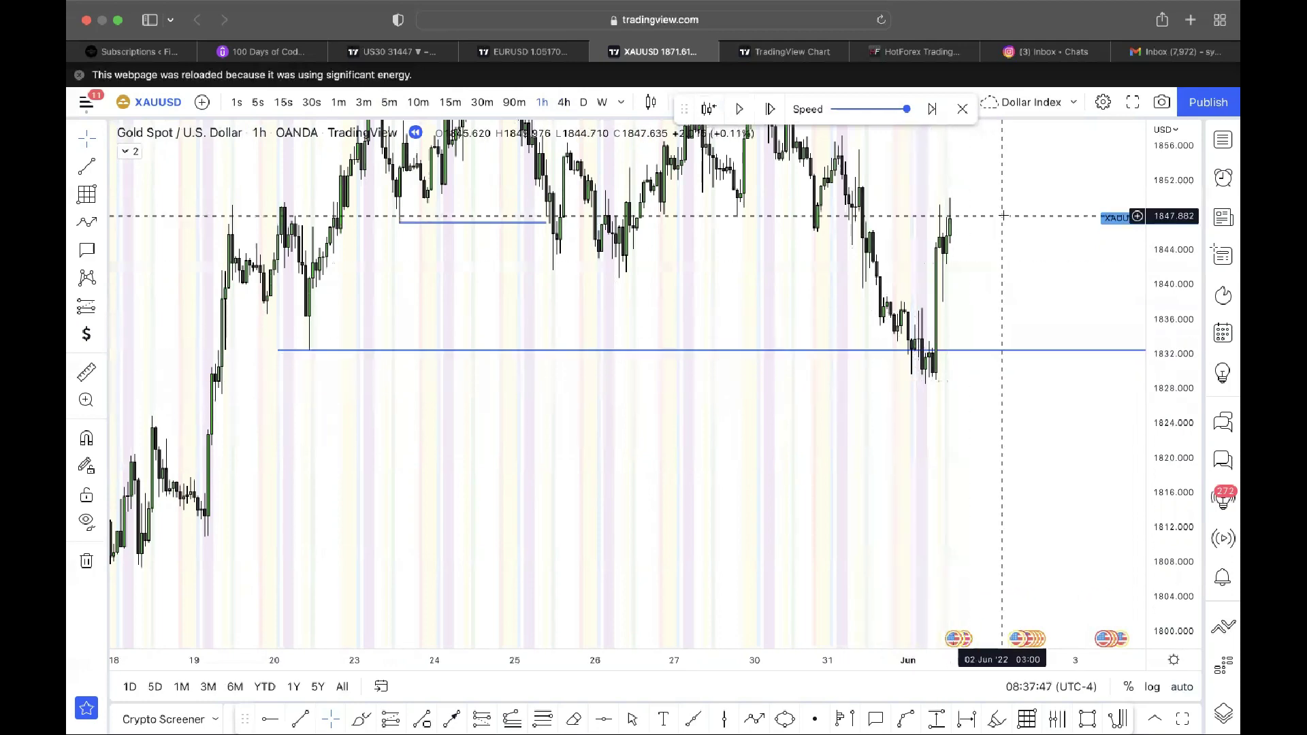
{"action": "left_click_drag", "start_coordinate": [987, 236], "coordinate": [897, 337]}
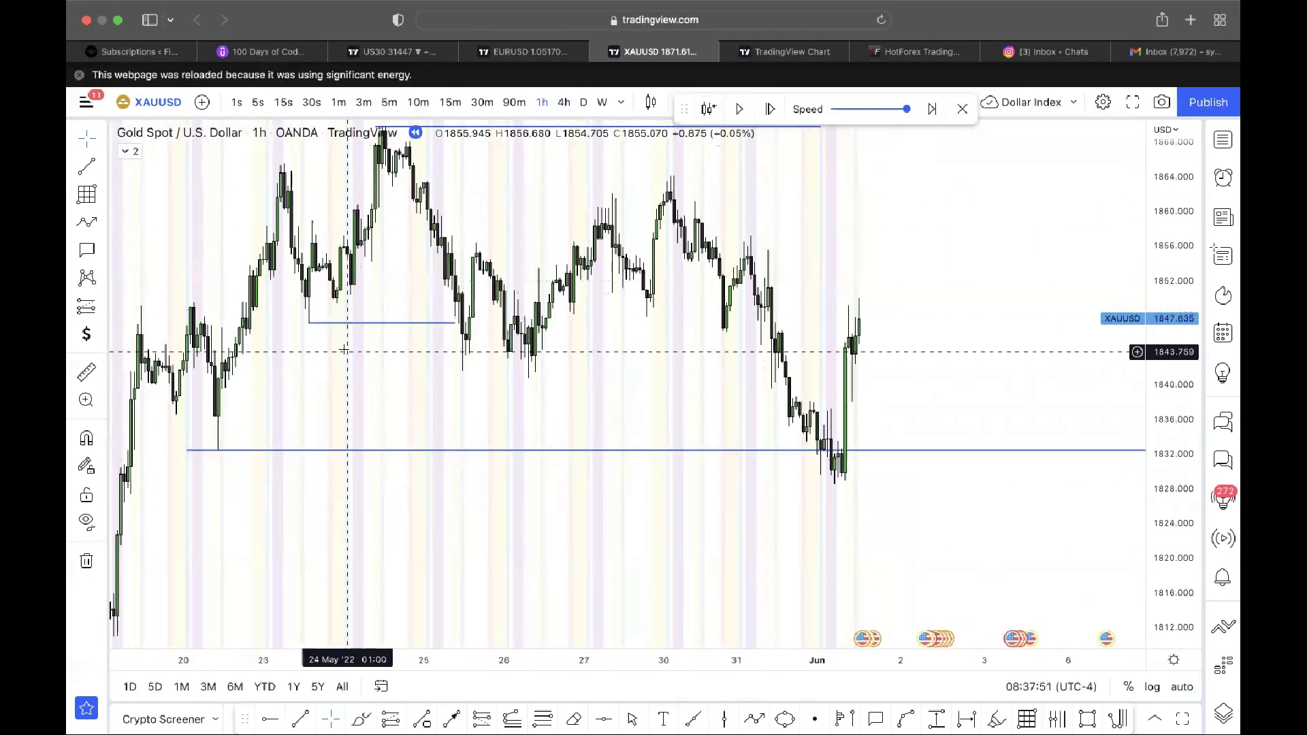
{"action": "left_click", "coordinate": [564, 102]}
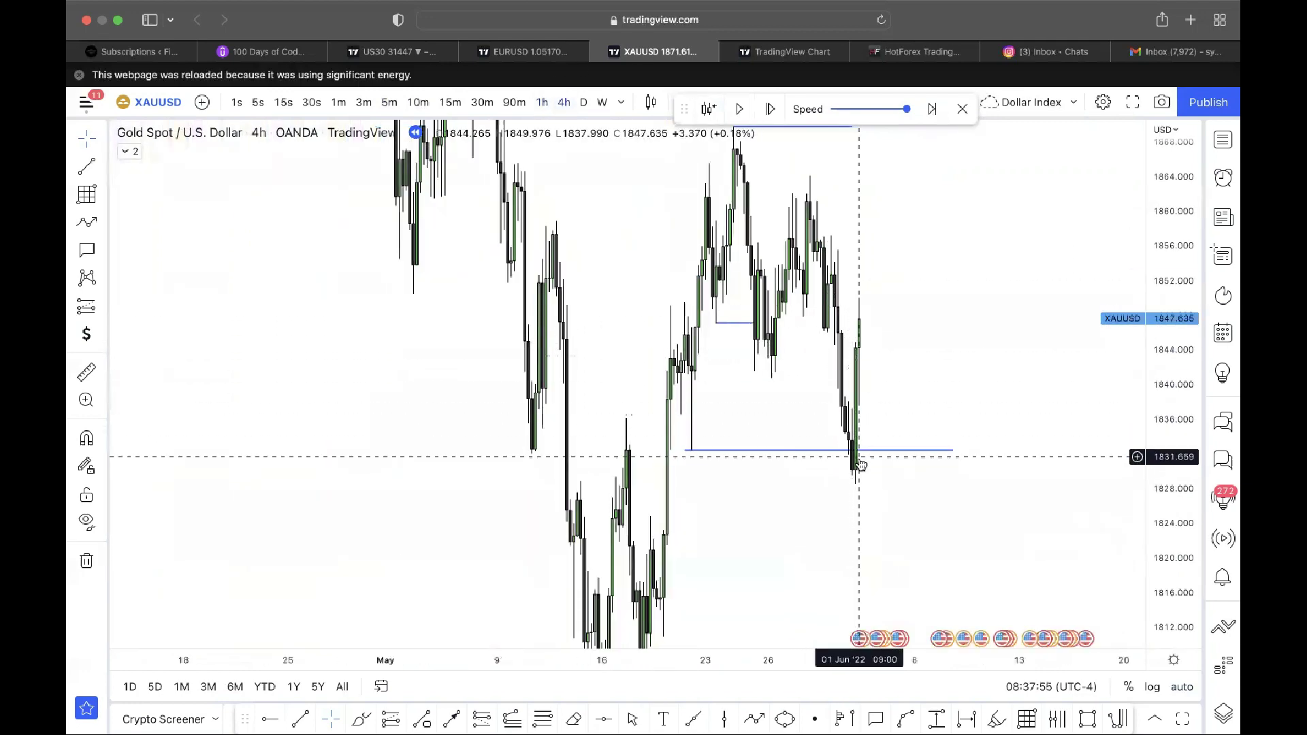
{"action": "scroll", "coordinate": [859, 466], "scroll_direction": "up", "scroll_amount": 4}
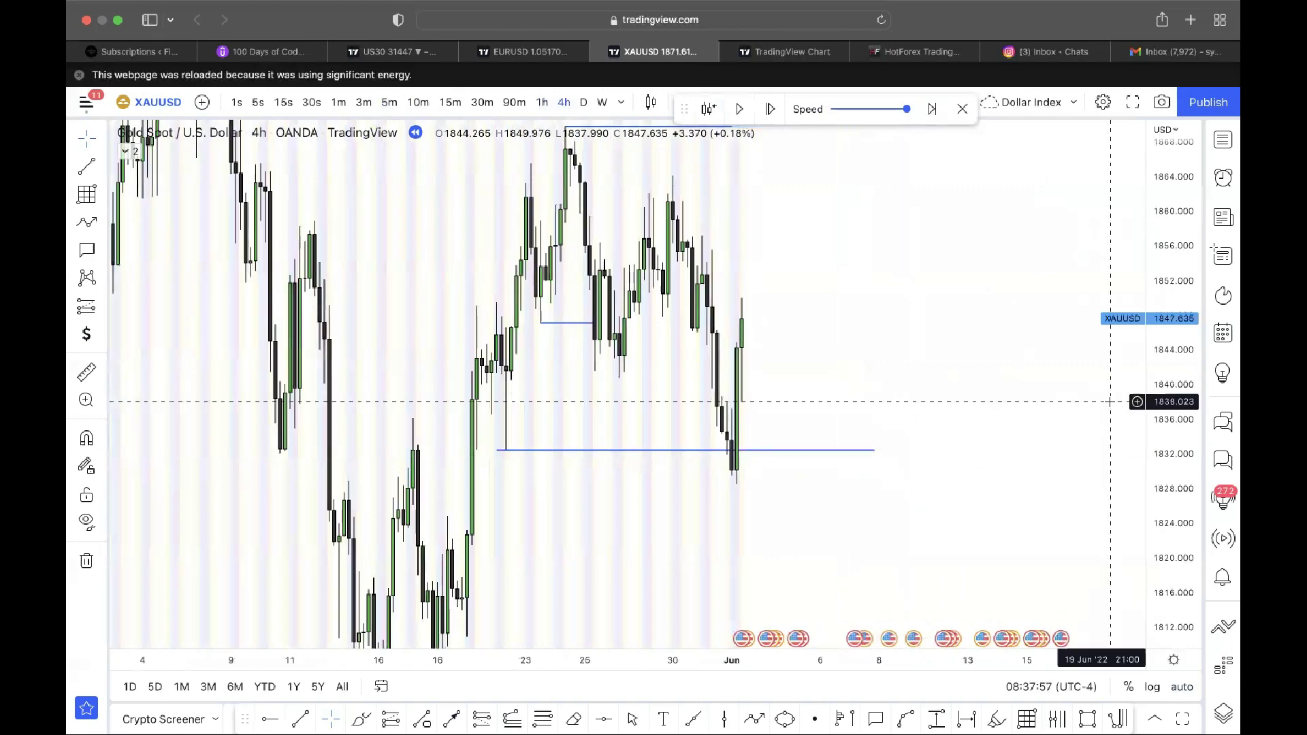
{"action": "left_click_drag", "start_coordinate": [1170, 479], "coordinate": [1170, 535]}
{"action": "left_click_drag", "start_coordinate": [1082, 416], "coordinate": [1080, 448]}
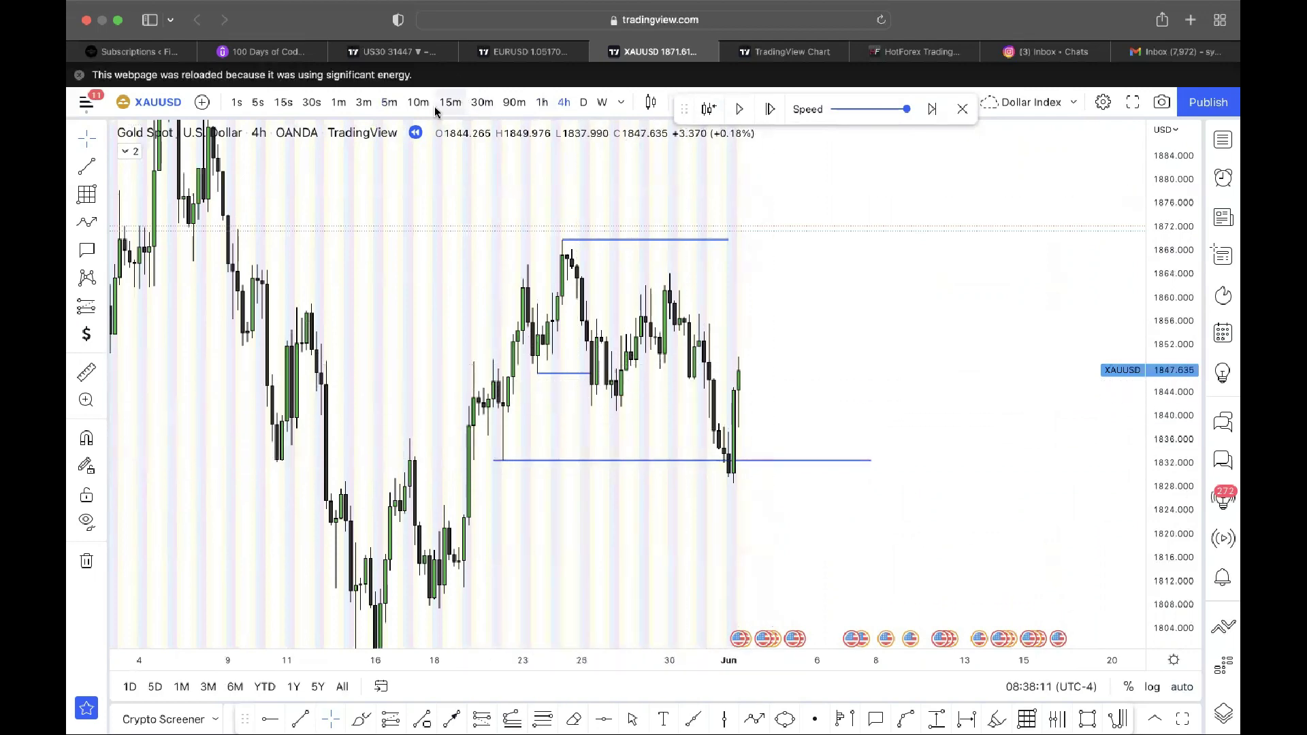
- Examine the 1 June price swings around the lower trend line on the 5-minute timeframe
{"action": "left_click", "coordinate": [389, 102]}
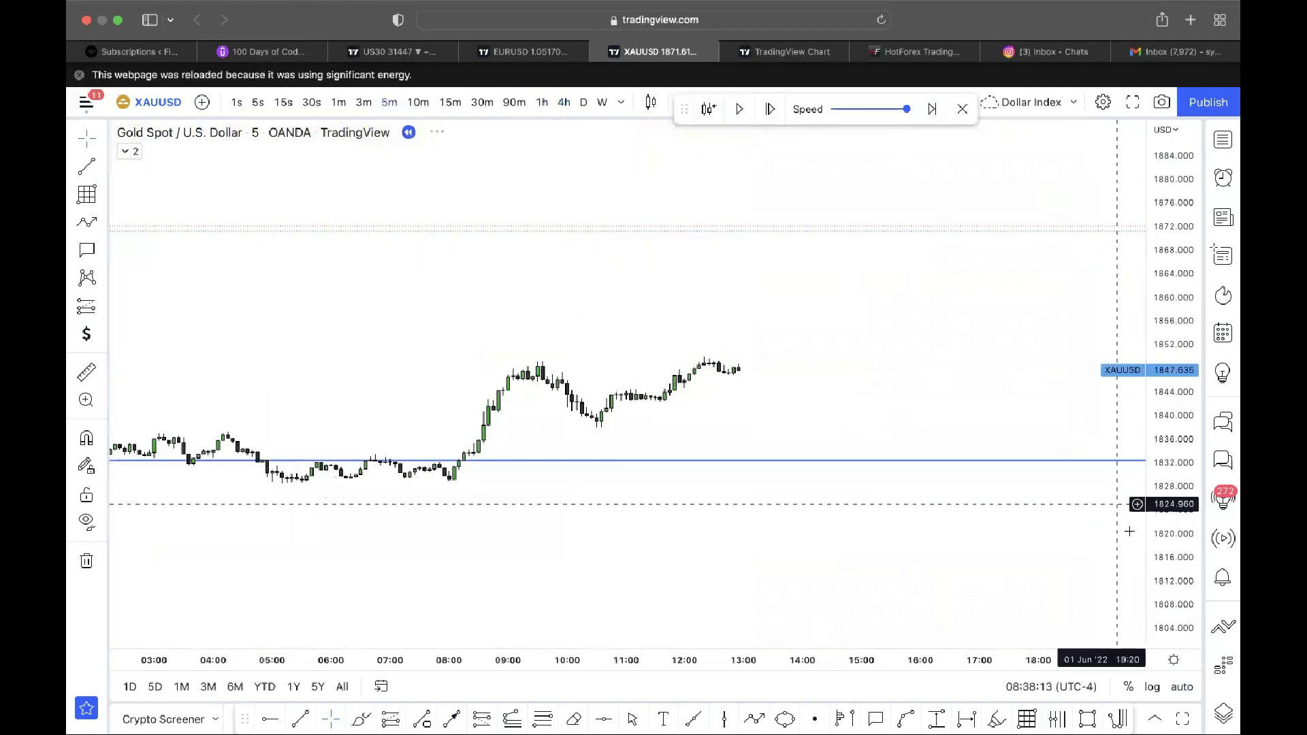
{"action": "left_click_drag", "start_coordinate": [1152, 478], "coordinate": [1153, 273]}
{"action": "left_click_drag", "start_coordinate": [934, 388], "coordinate": [1127, 234]}
{"action": "left_click_drag", "start_coordinate": [952, 257], "coordinate": [1067, 193]}
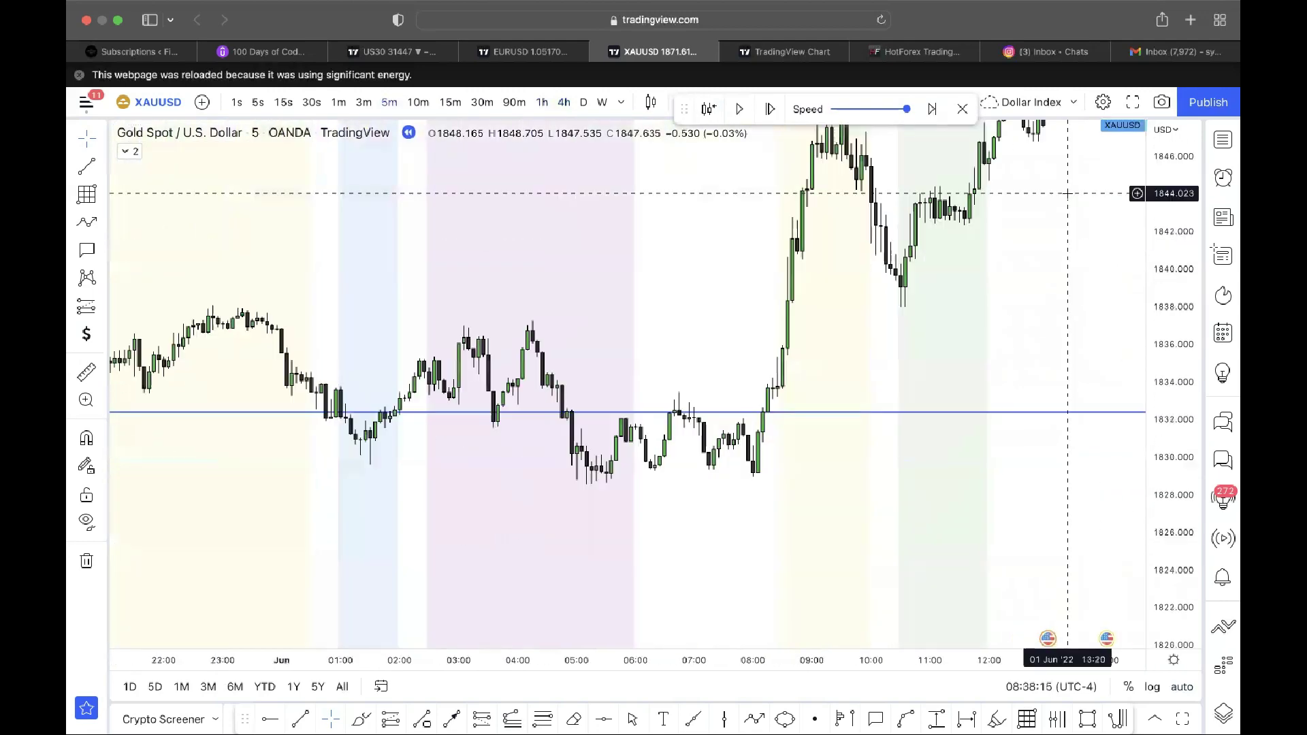
{"action": "scroll", "coordinate": [1068, 193], "scroll_direction": "down", "scroll_amount": 3}
{"action": "scroll", "coordinate": [1068, 194], "scroll_direction": "down", "scroll_amount": 1}
{"action": "left_click_drag", "start_coordinate": [1170, 615], "coordinate": [1156, 472]}
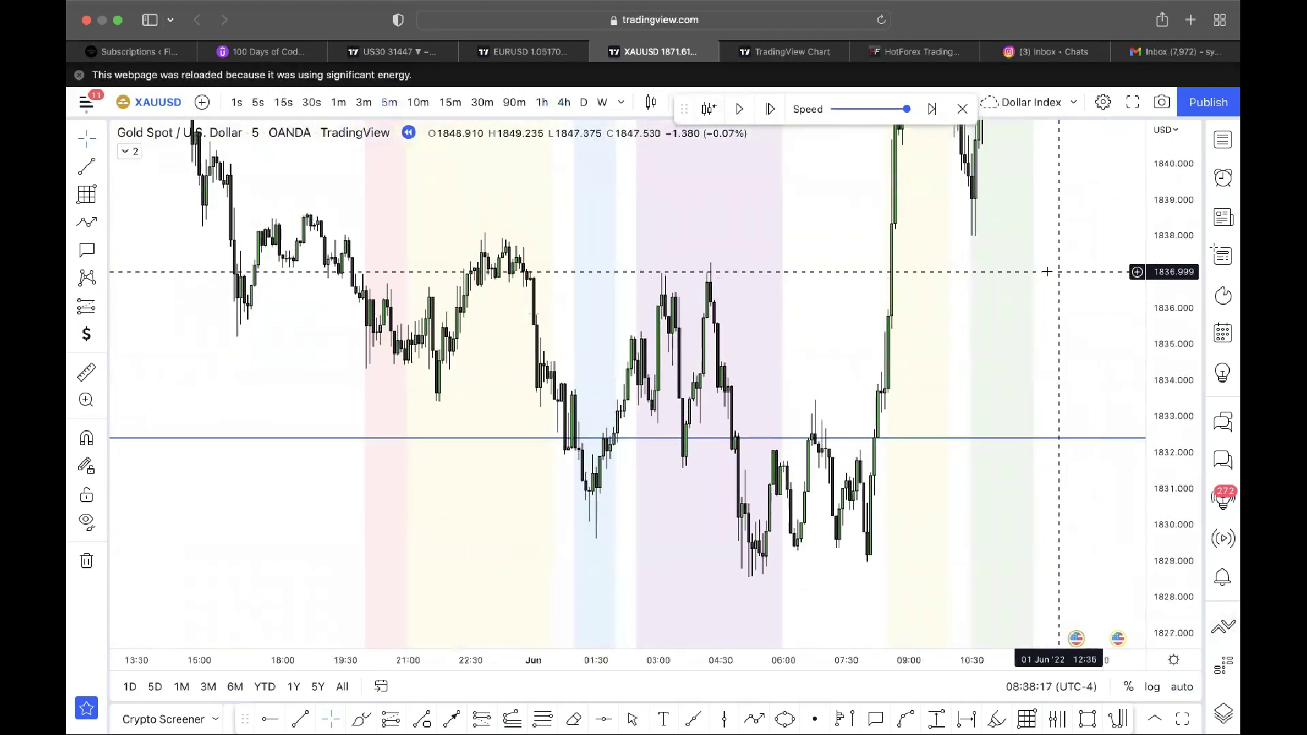
{"action": "left_click_drag", "start_coordinate": [1050, 271], "coordinate": [939, 271]}
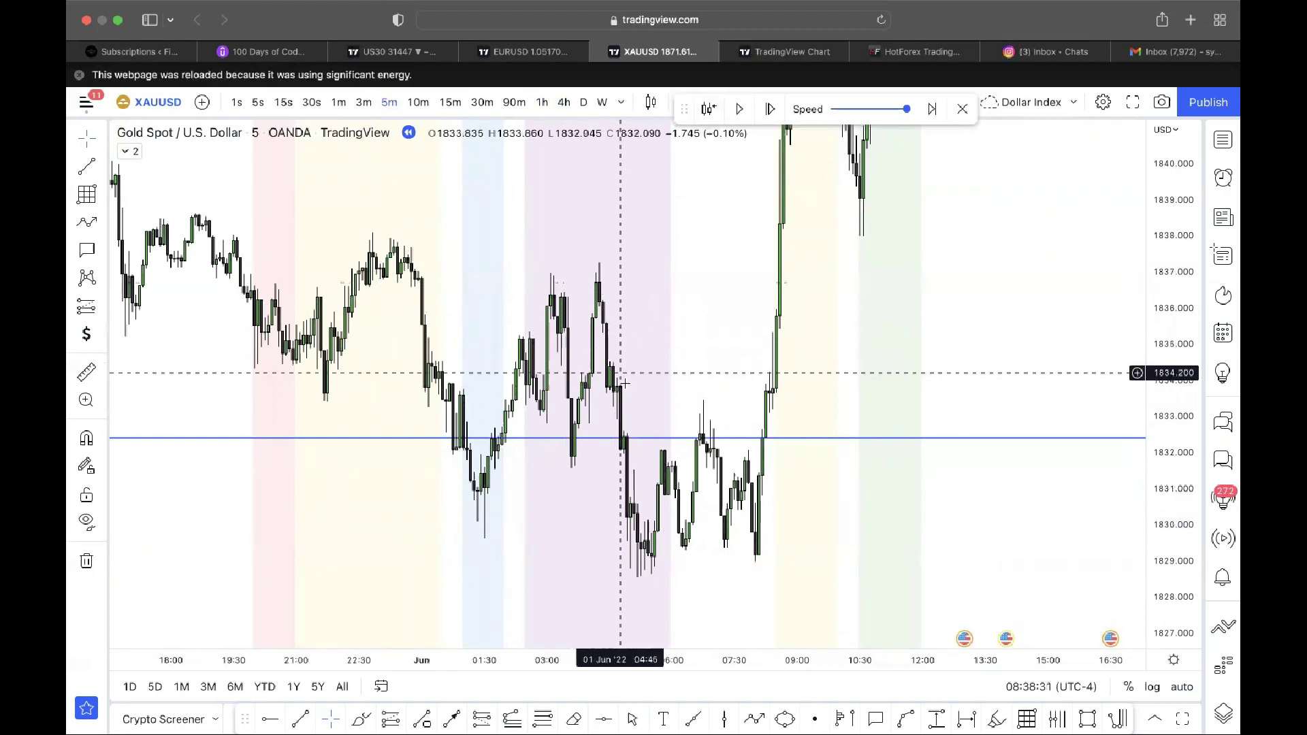
{"action": "left_click_drag", "start_coordinate": [698, 586], "coordinate": [693, 561]}
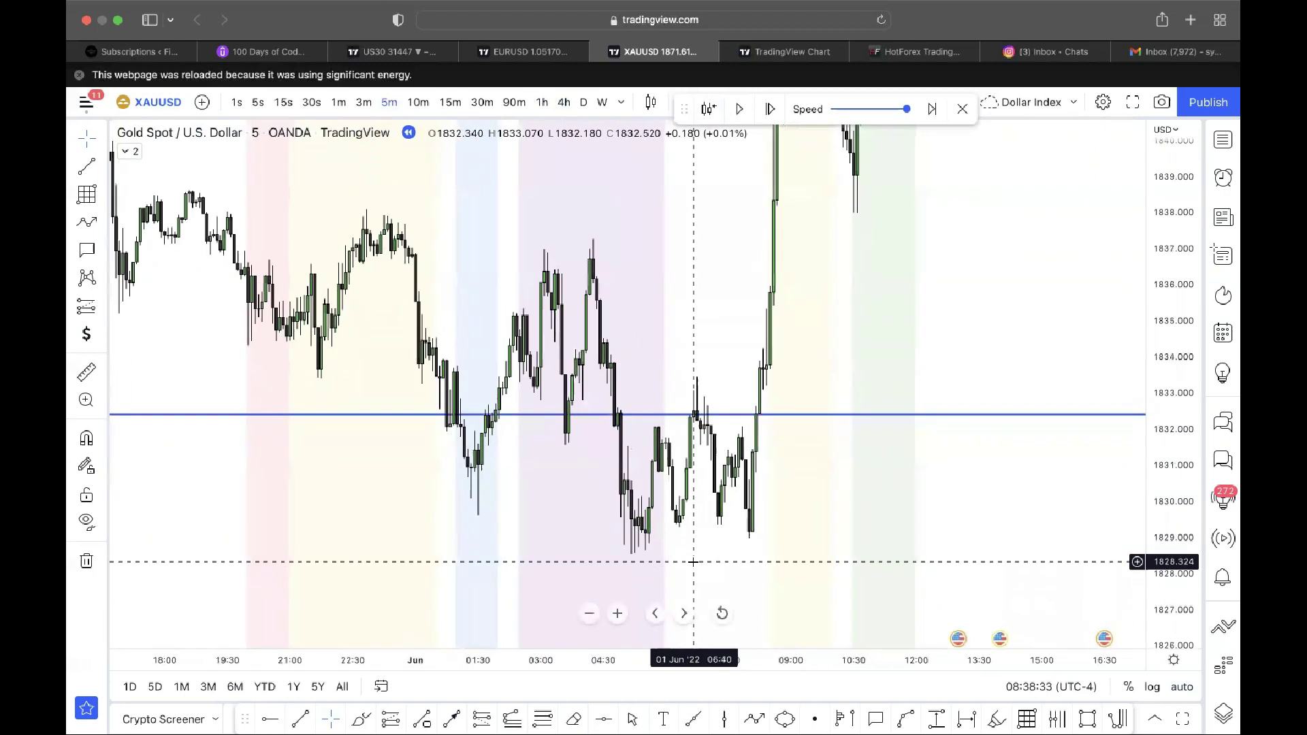
{"action": "left_click_drag", "start_coordinate": [1154, 549], "coordinate": [1143, 510]}
{"action": "scroll", "coordinate": [1090, 485], "scroll_direction": "up", "scroll_amount": 2}
{"action": "scroll", "coordinate": [1090, 485], "scroll_direction": "up", "scroll_amount": 2}
{"action": "left_click_drag", "start_coordinate": [834, 491], "coordinate": [897, 448]}
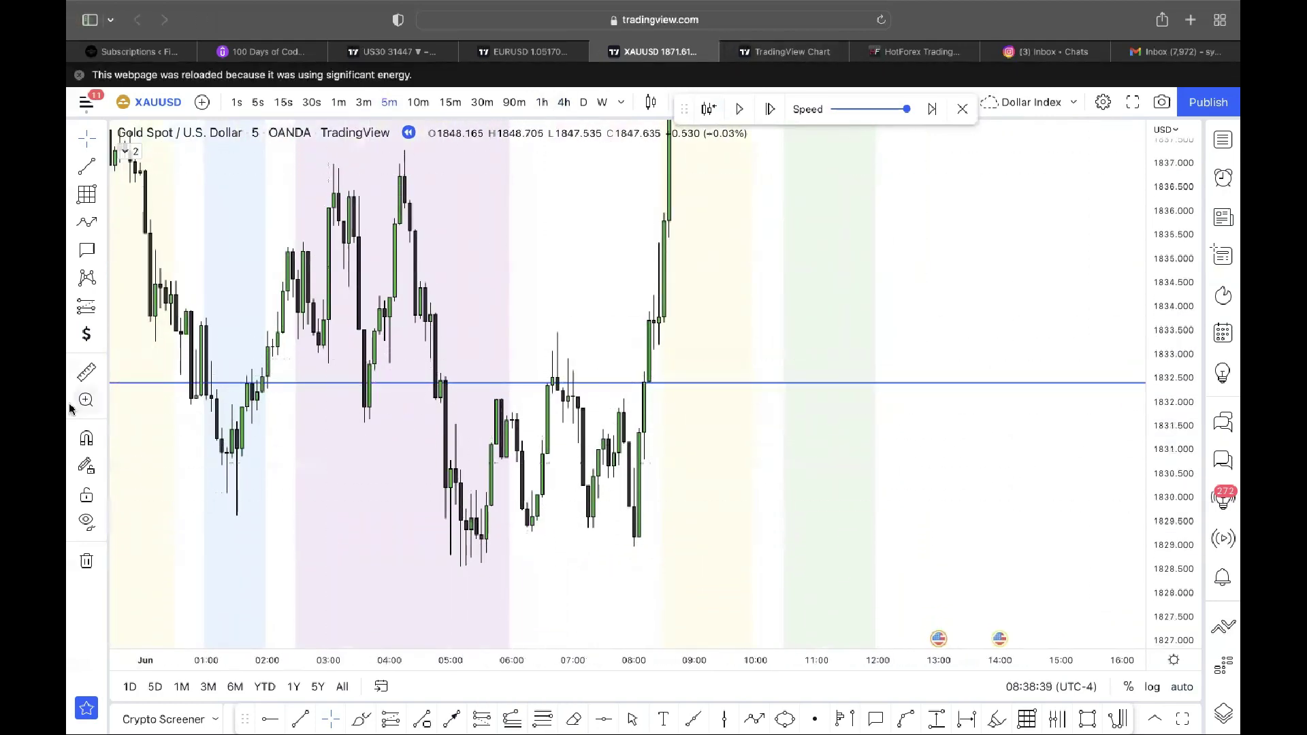
- Place a long position at the 1 June 06:05 candle with entry 1829.559, stop 1828.437 and target 1833.846
{"action": "left_click", "coordinate": [83, 308]}
{"action": "left_click", "coordinate": [146, 306]}
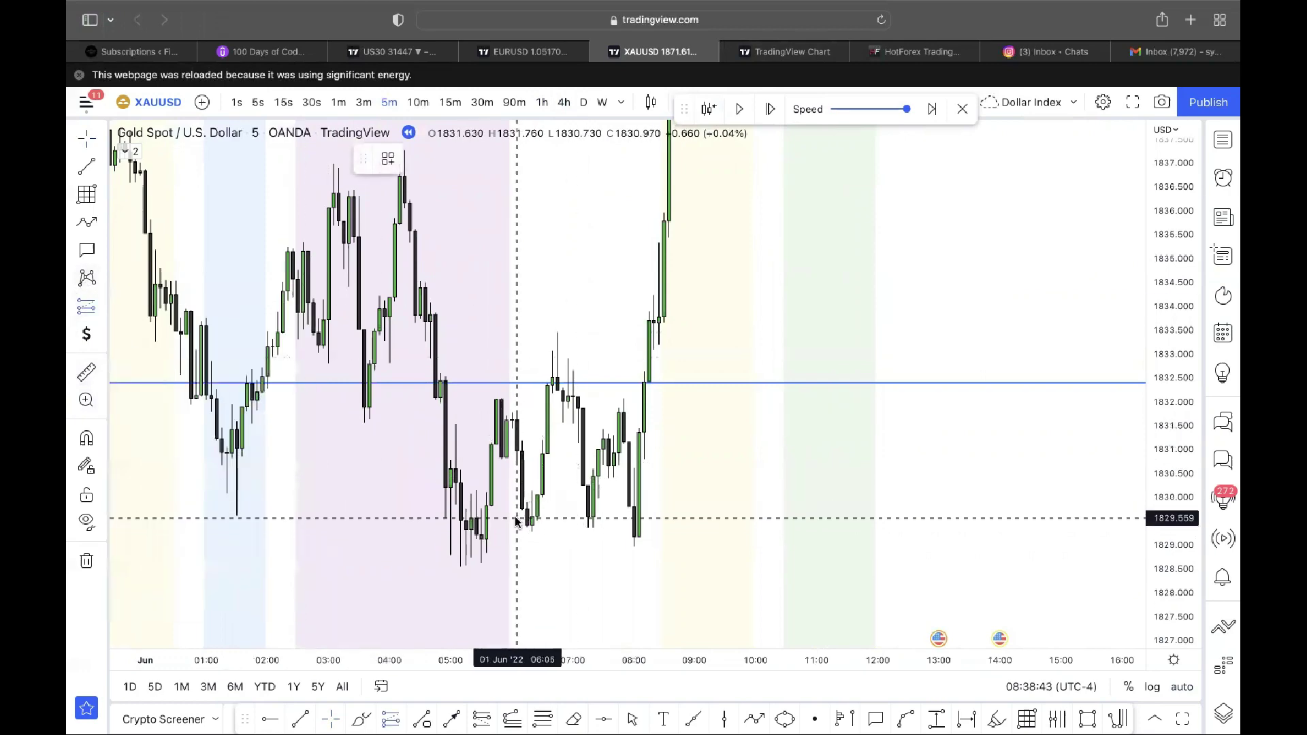
{"action": "left_click", "coordinate": [517, 518]}
{"action": "left_click_drag", "start_coordinate": [503, 556], "coordinate": [503, 407]}
{"action": "left_click_drag", "start_coordinate": [517, 574], "coordinate": [497, 415]}
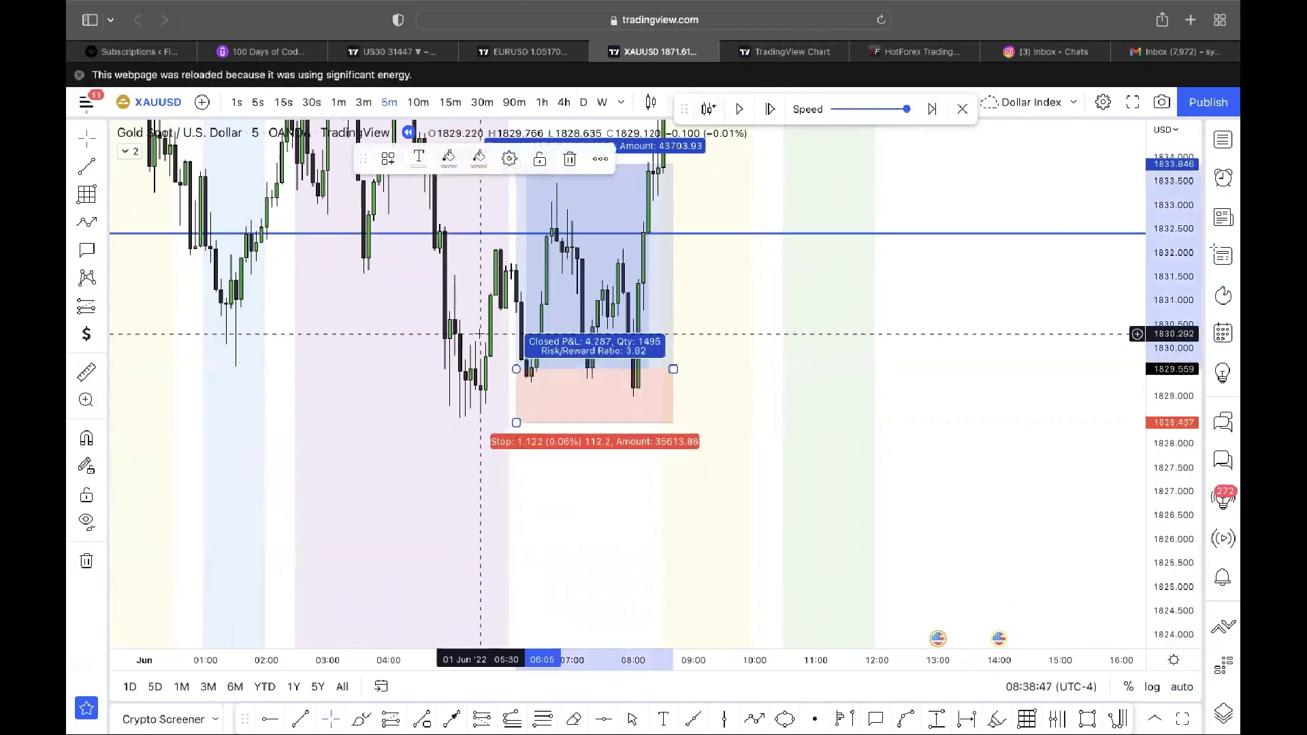
{"action": "scroll", "coordinate": [478, 562], "scroll_direction": "up", "scroll_amount": 8}
{"action": "scroll", "coordinate": [478, 563], "scroll_direction": "down", "scroll_amount": 5}
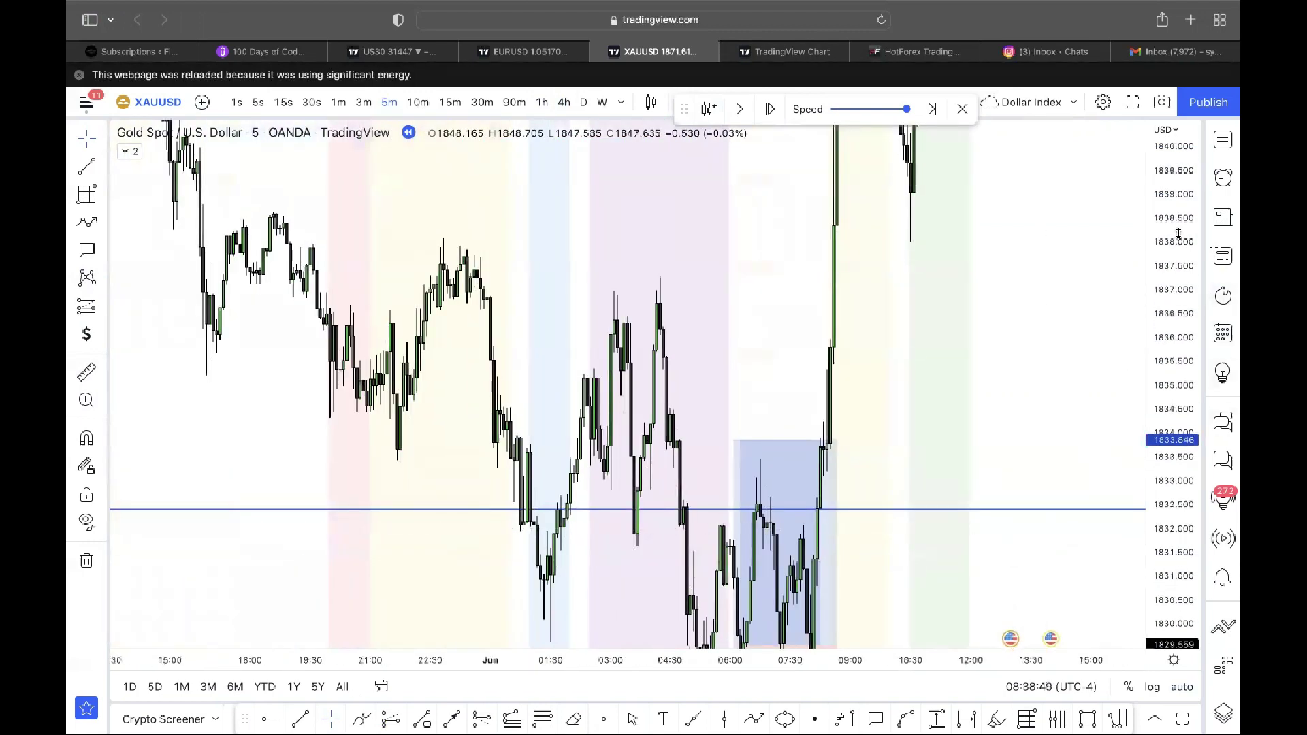
{"action": "left_click_drag", "start_coordinate": [1179, 233], "coordinate": [1163, 441]}
{"action": "scroll", "coordinate": [742, 301], "scroll_direction": "down", "scroll_amount": 1}
{"action": "scroll", "coordinate": [683, 262], "scroll_direction": "up", "scroll_amount": 1}
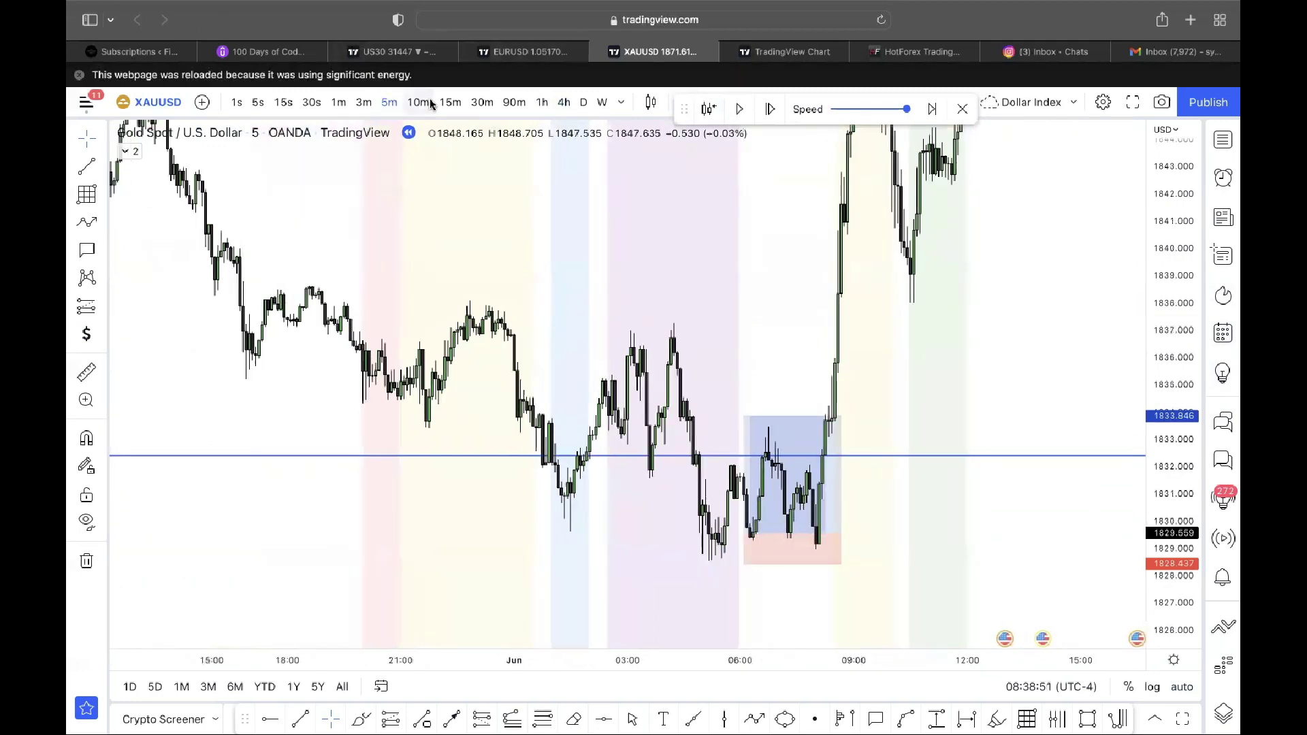
- Switch to the 15-minute timeframe and extend the long position's time span to 1 June 14:00
{"action": "left_click", "coordinate": [450, 102]}
{"action": "left_click_drag", "start_coordinate": [949, 533], "coordinate": [1028, 533]}
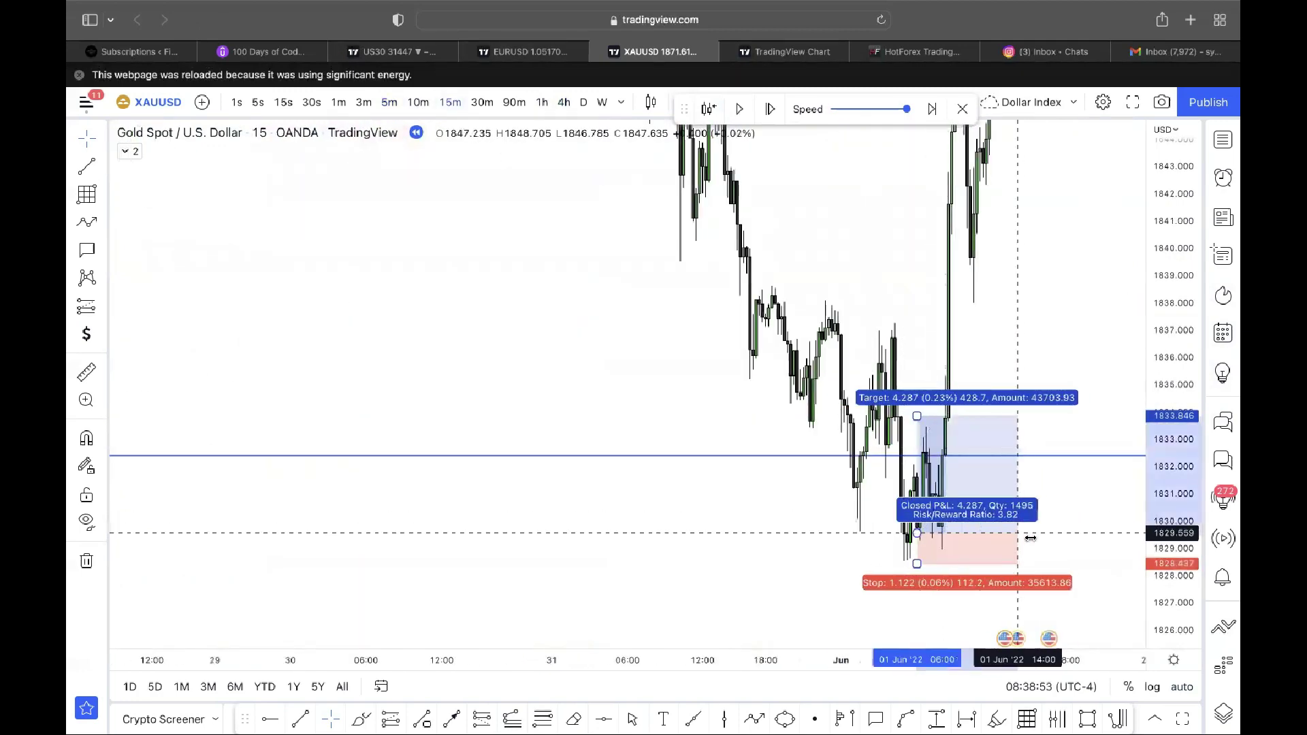
{"action": "scroll", "coordinate": [999, 352], "scroll_direction": "down", "scroll_amount": 5}
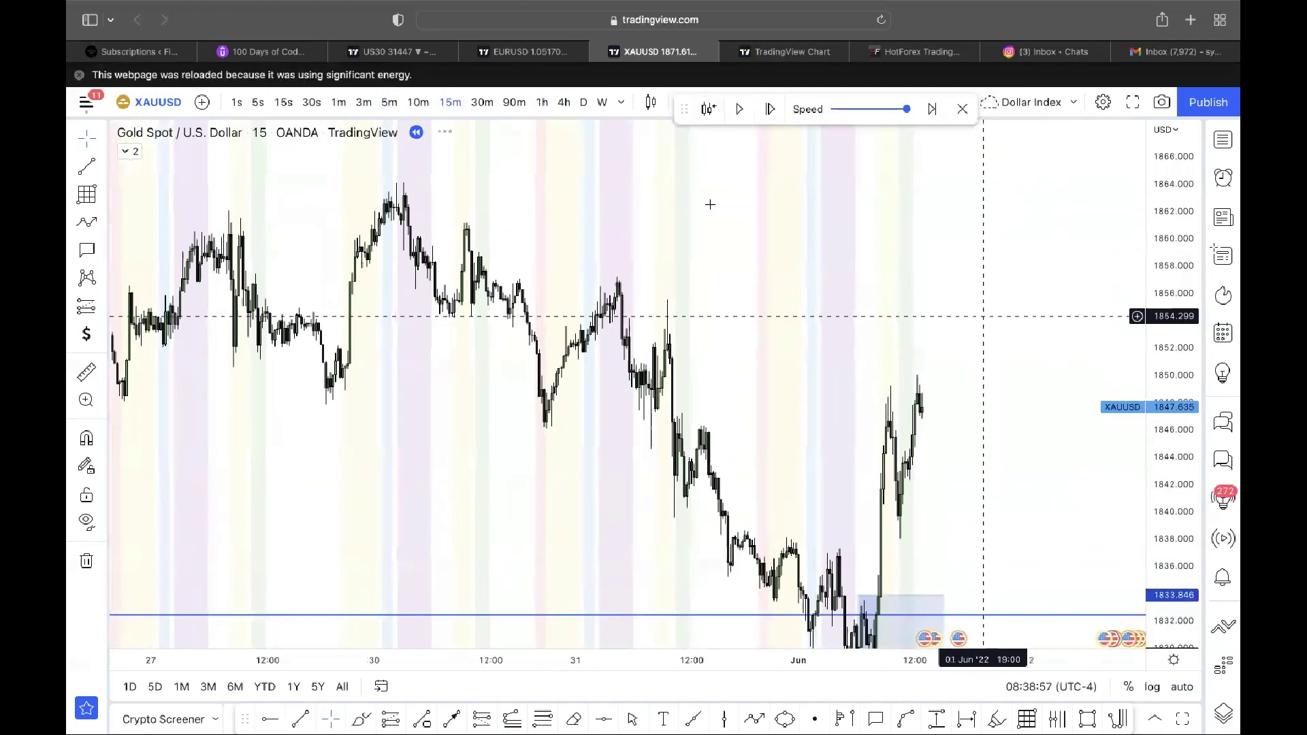
- Return to the 4-hour timeframe and stretch the long position's time span to about 7 June
{"action": "left_click", "coordinate": [564, 102]}
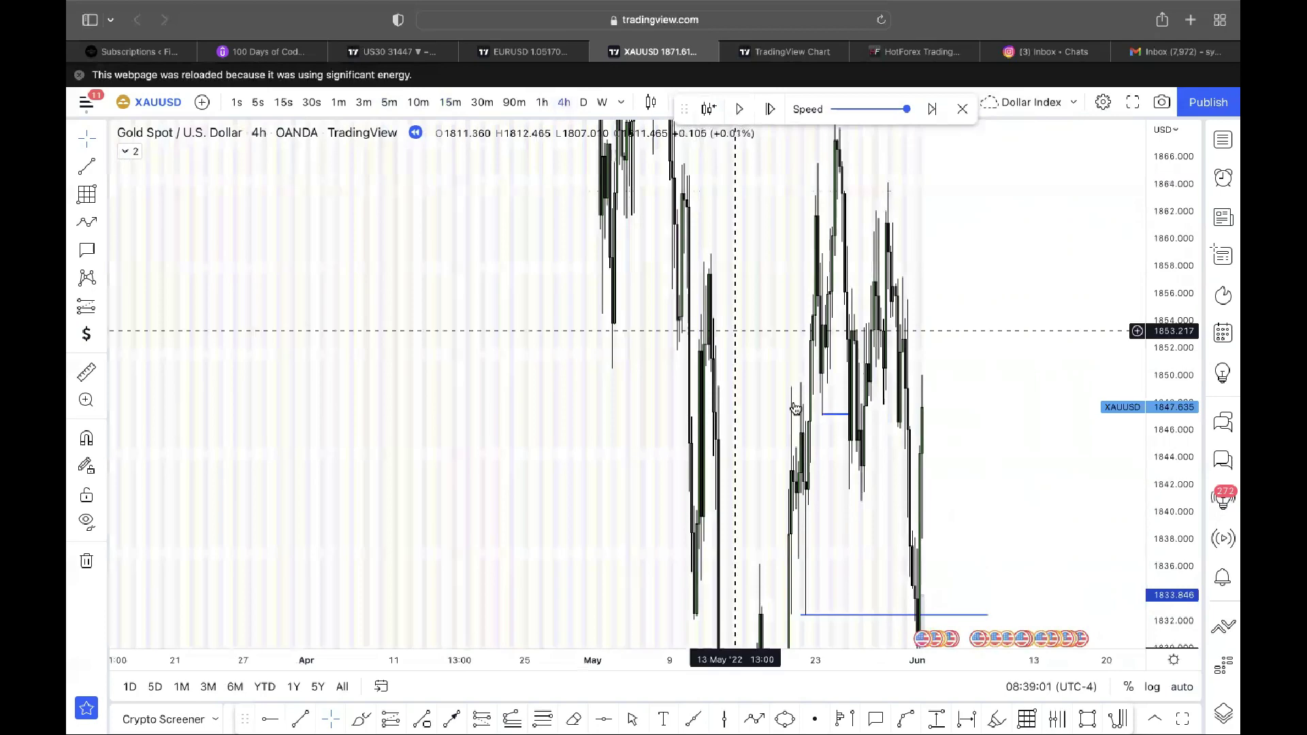
{"action": "left_click_drag", "start_coordinate": [989, 494], "coordinate": [891, 354]}
{"action": "left_click_drag", "start_coordinate": [829, 514], "coordinate": [879, 513]}
{"action": "left_click_drag", "start_coordinate": [1007, 367], "coordinate": [998, 379]}
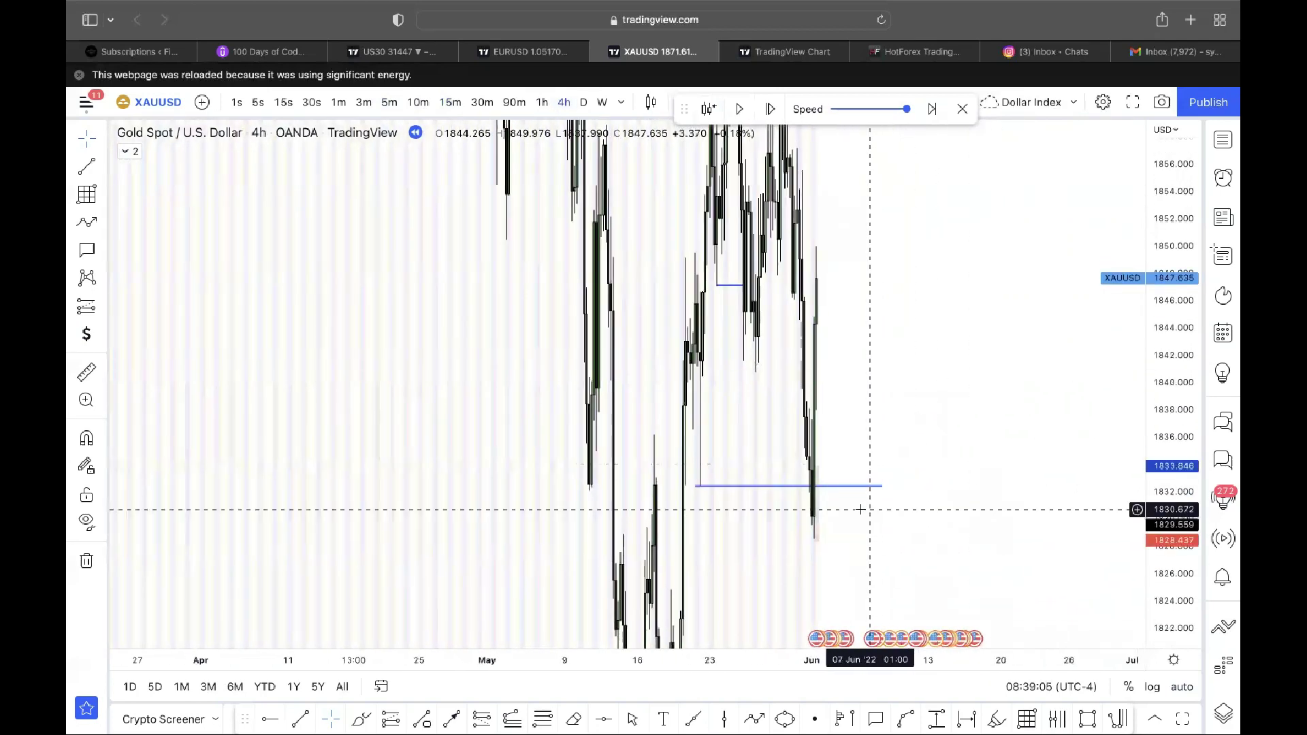
{"action": "mouse_move", "coordinate": [870, 520]}
{"action": "left_mouse_down"}
{"action": "mouse_move", "coordinate": [820, 501]}
{"action": "mouse_move", "coordinate": [819, 519]}
{"action": "mouse_move", "coordinate": [873, 521]}
{"action": "left_mouse_up"}
{"action": "left_click", "coordinate": [948, 355]}
{"action": "left_click_drag", "start_coordinate": [1161, 420], "coordinate": [1159, 572]}
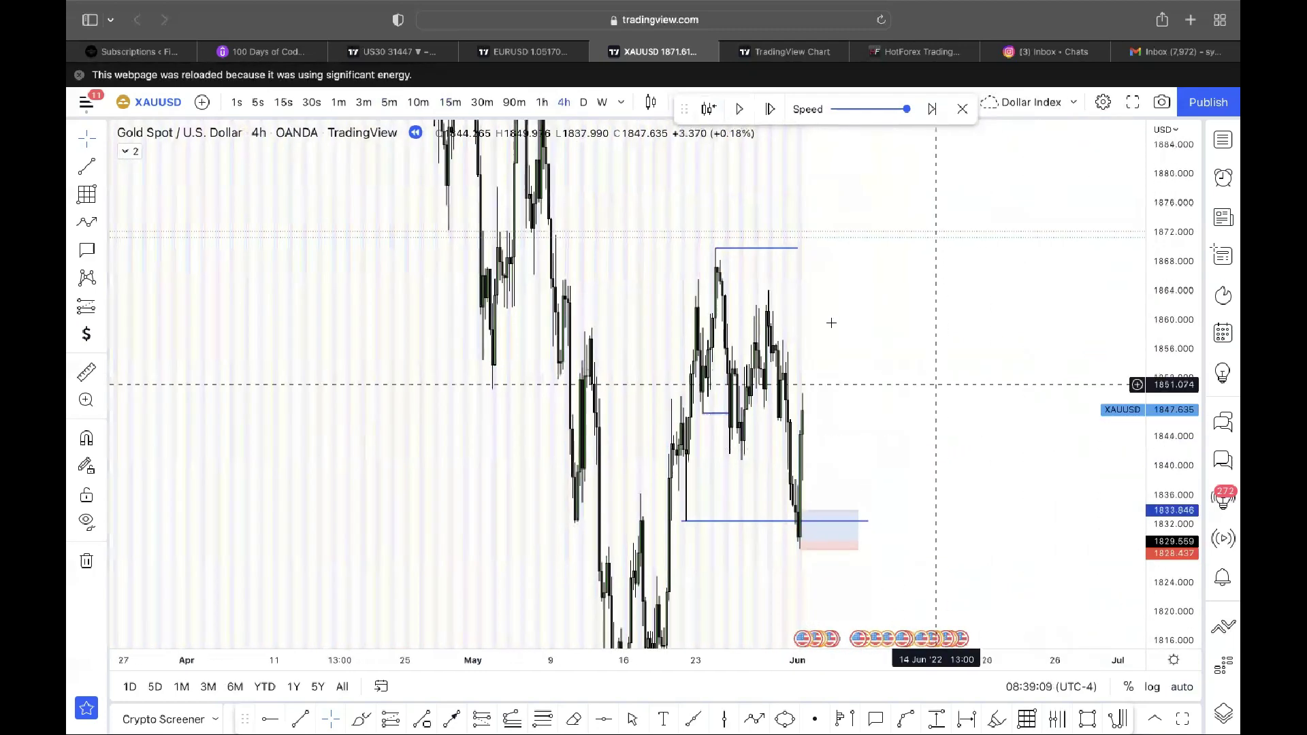
- Extend the upper trend line to about 3 June and raise the long position's target to it at 1869.707
{"action": "left_click_drag", "start_coordinate": [797, 249], "coordinate": [822, 247]}
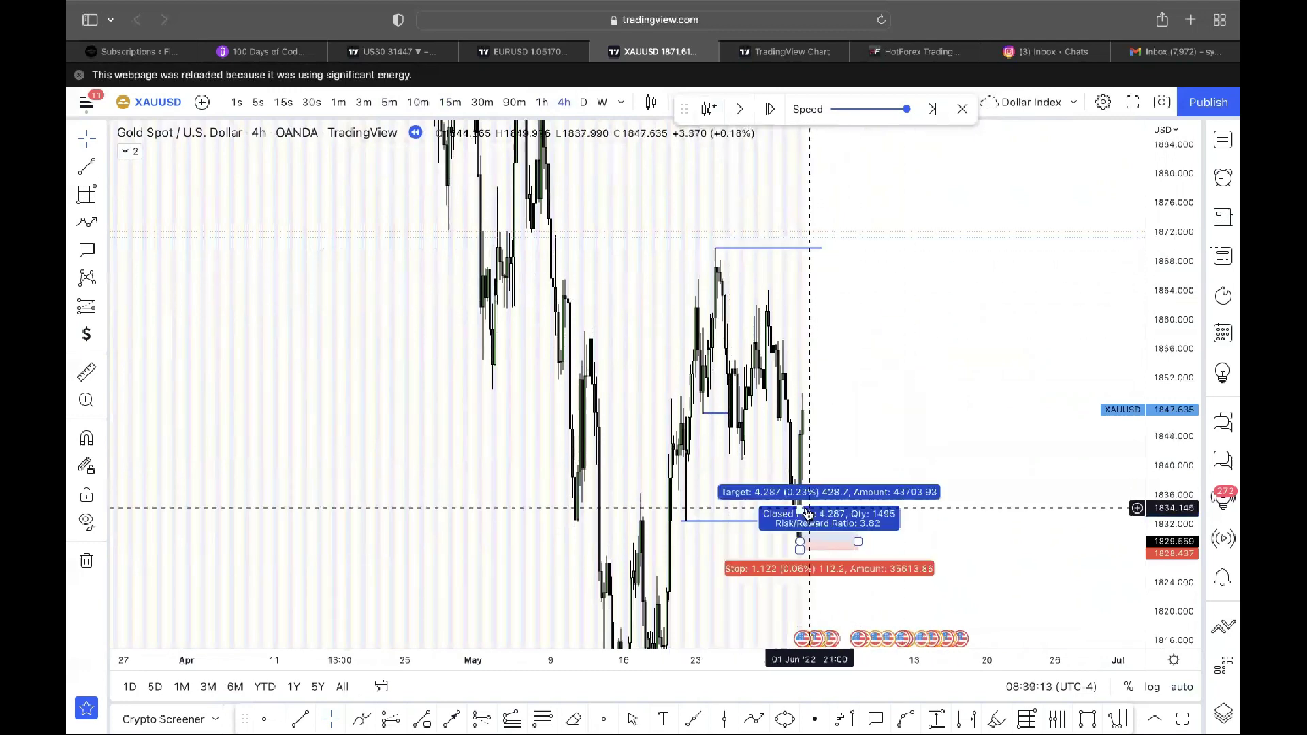
{"action": "left_click_drag", "start_coordinate": [802, 512], "coordinate": [773, 248]}
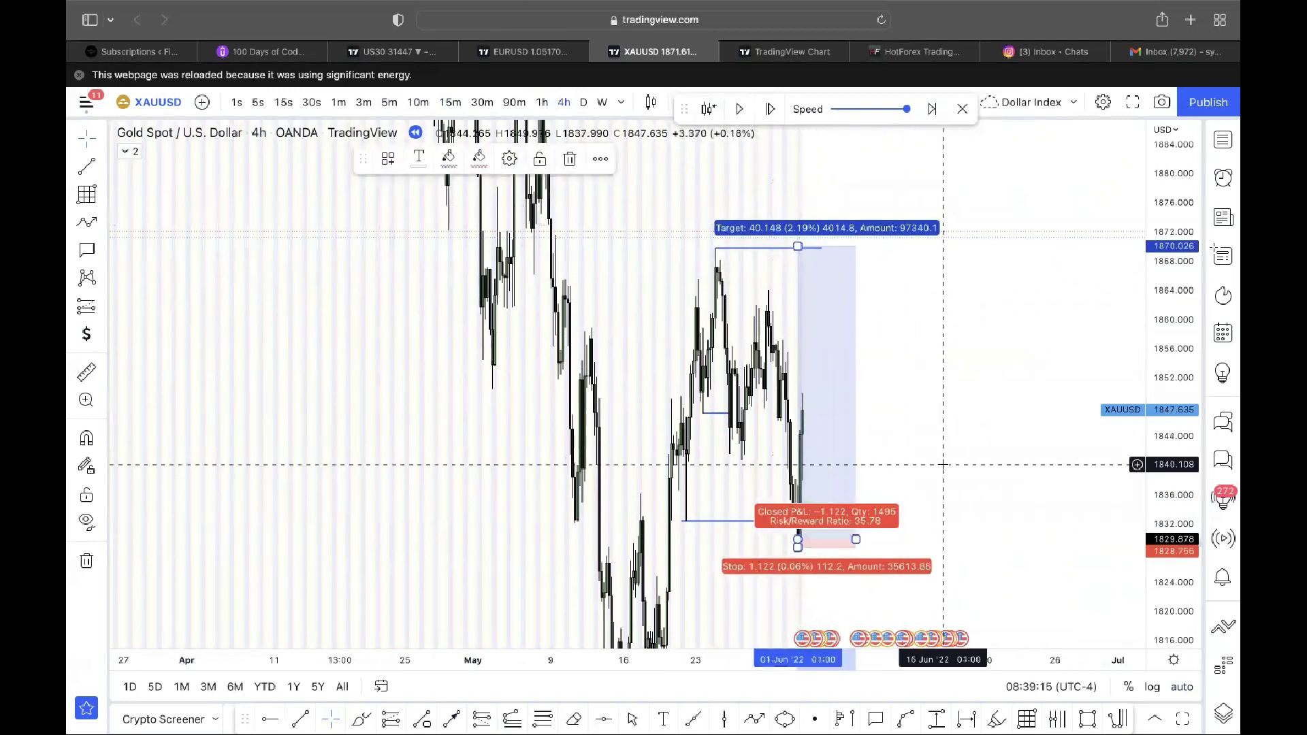
{"action": "left_click", "coordinate": [948, 504]}
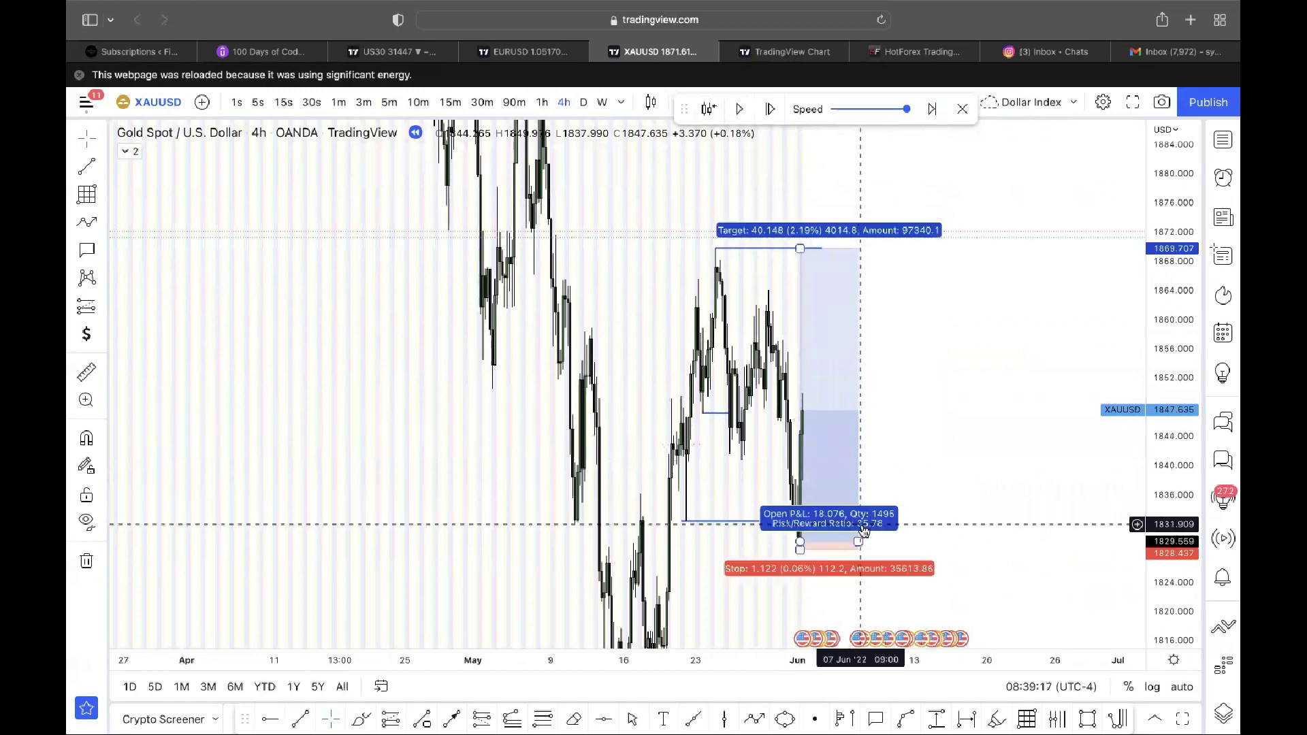
- Stretch the long position to about 10 June and advance the bar replay until price passes the 1869.707 target
{"action": "left_click_drag", "start_coordinate": [858, 542], "coordinate": [895, 541]}
{"action": "left_click", "coordinate": [814, 169]}
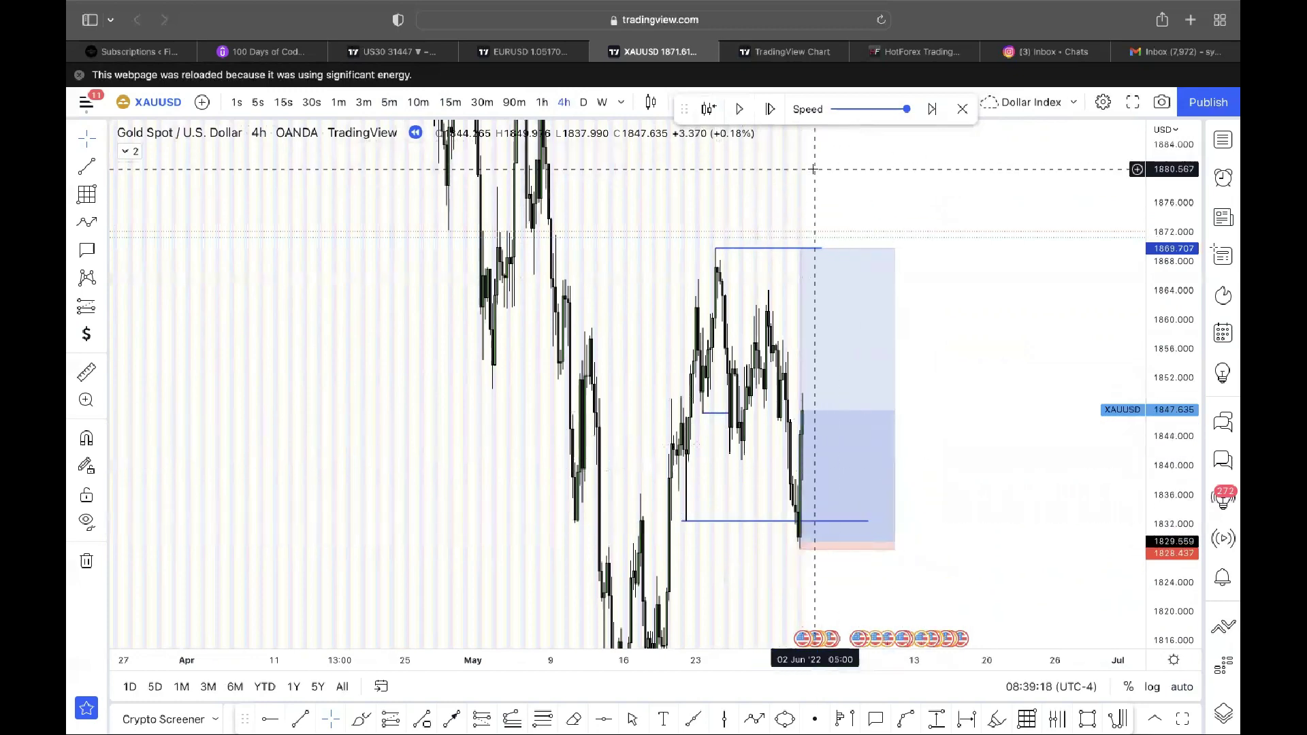
{"action": "left_click", "coordinate": [770, 109]}
{"action": "left_click", "coordinate": [770, 109]}
{"action": "left_click", "coordinate": [770, 109]}
{"action": "left_click", "coordinate": [770, 109]}
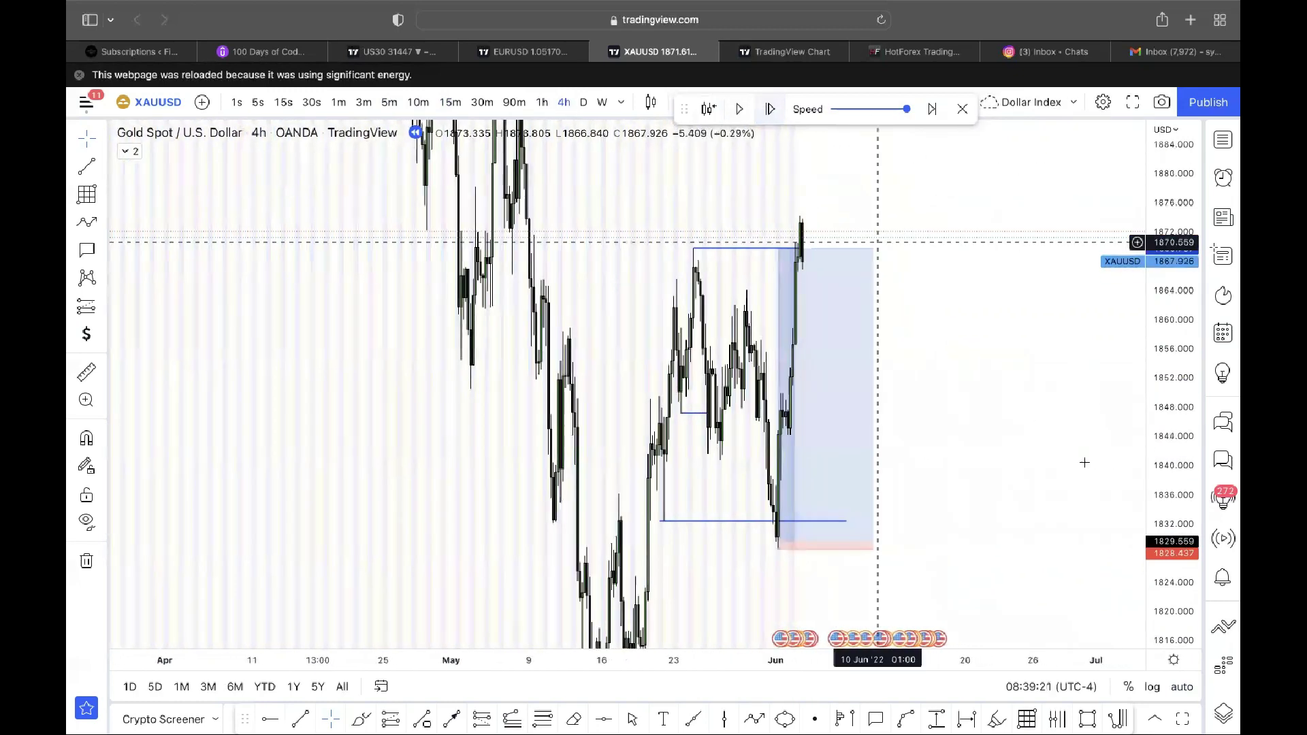
{"action": "scroll", "coordinate": [767, 389], "scroll_direction": "up", "scroll_amount": 3}
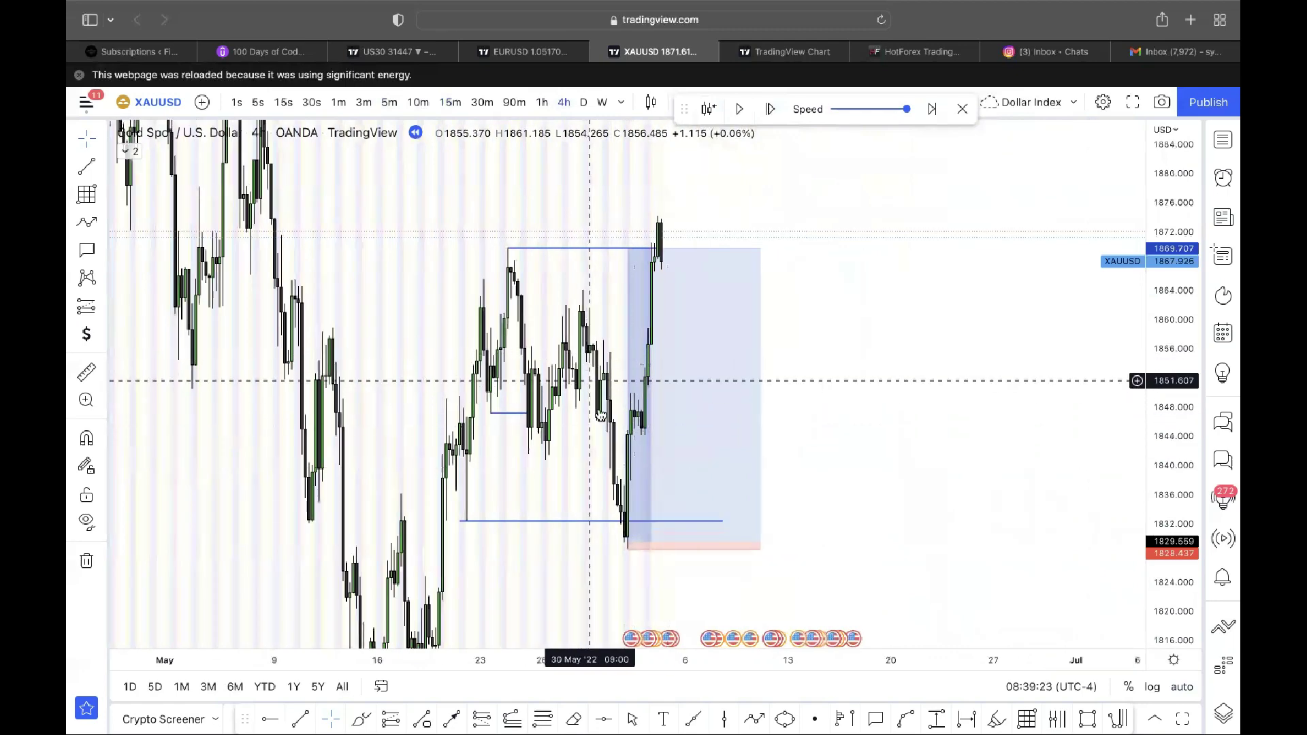
{"action": "left_click", "coordinate": [624, 551]}
{"action": "left_click", "coordinate": [597, 450]}
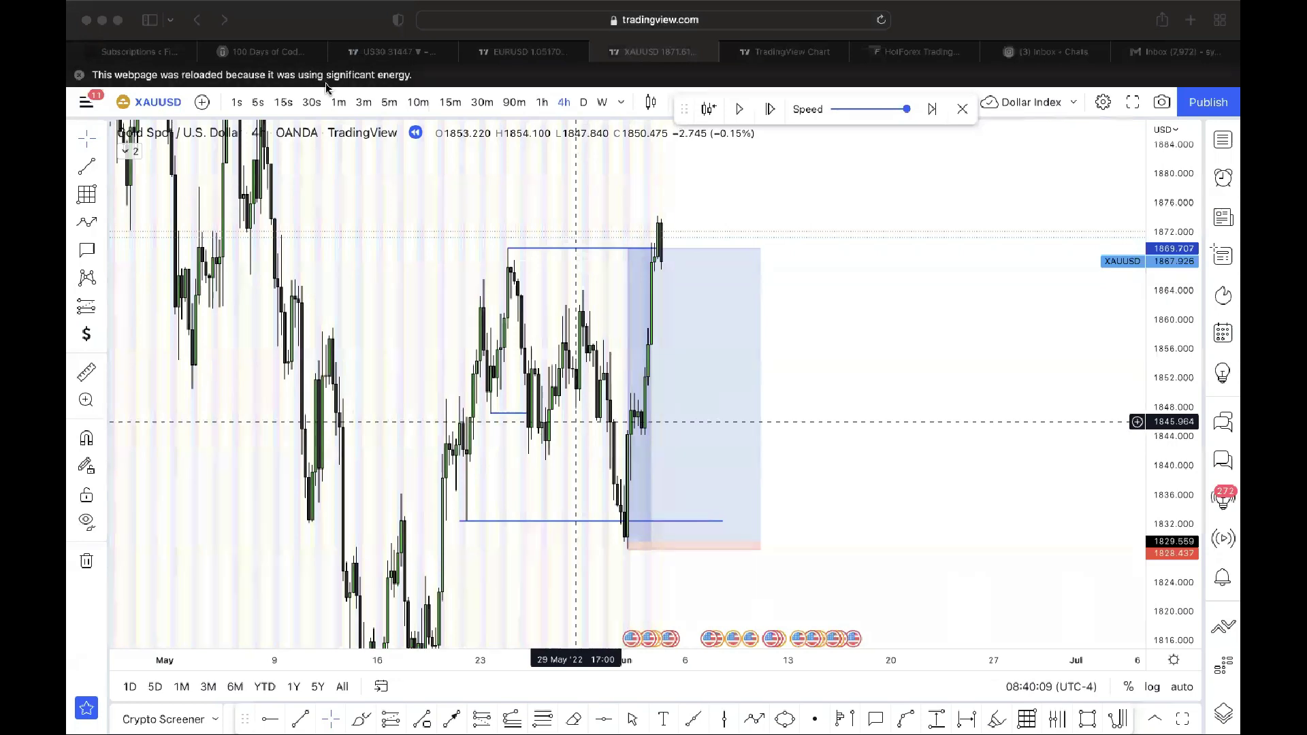
{"action": "left_click", "coordinate": [712, 295]}
{"action": "left_click", "coordinate": [809, 322]}
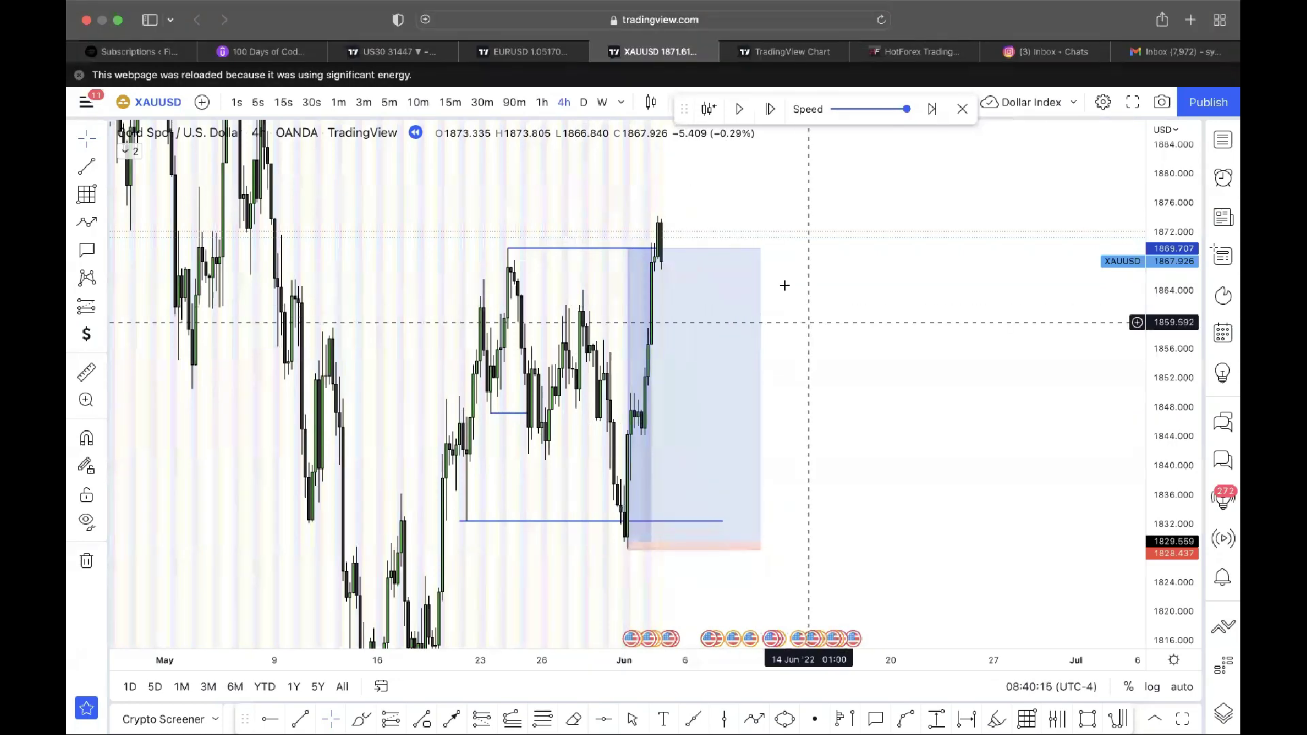
- Delete the long position and the short trend line at about 1847
{"action": "left_click", "coordinate": [692, 298]}
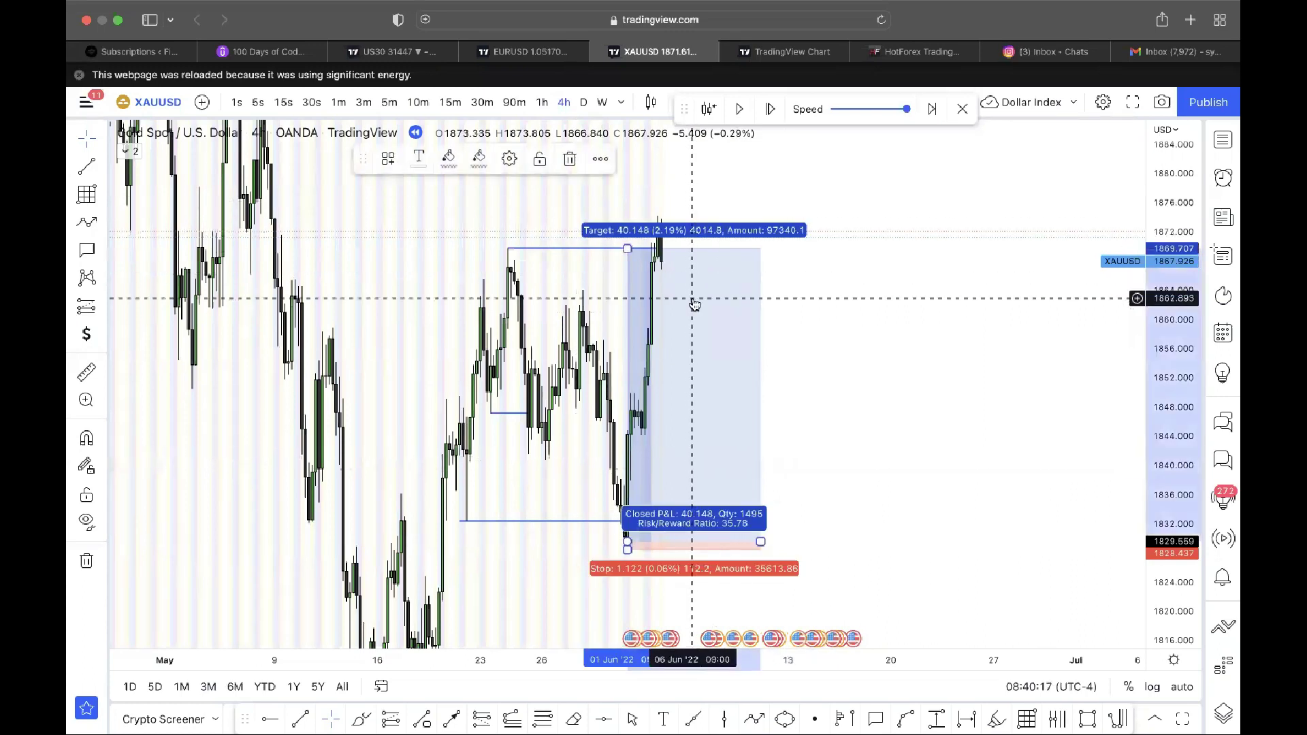
{"action": "key", "text": "Delete"}
{"action": "left_click", "coordinate": [512, 413]}
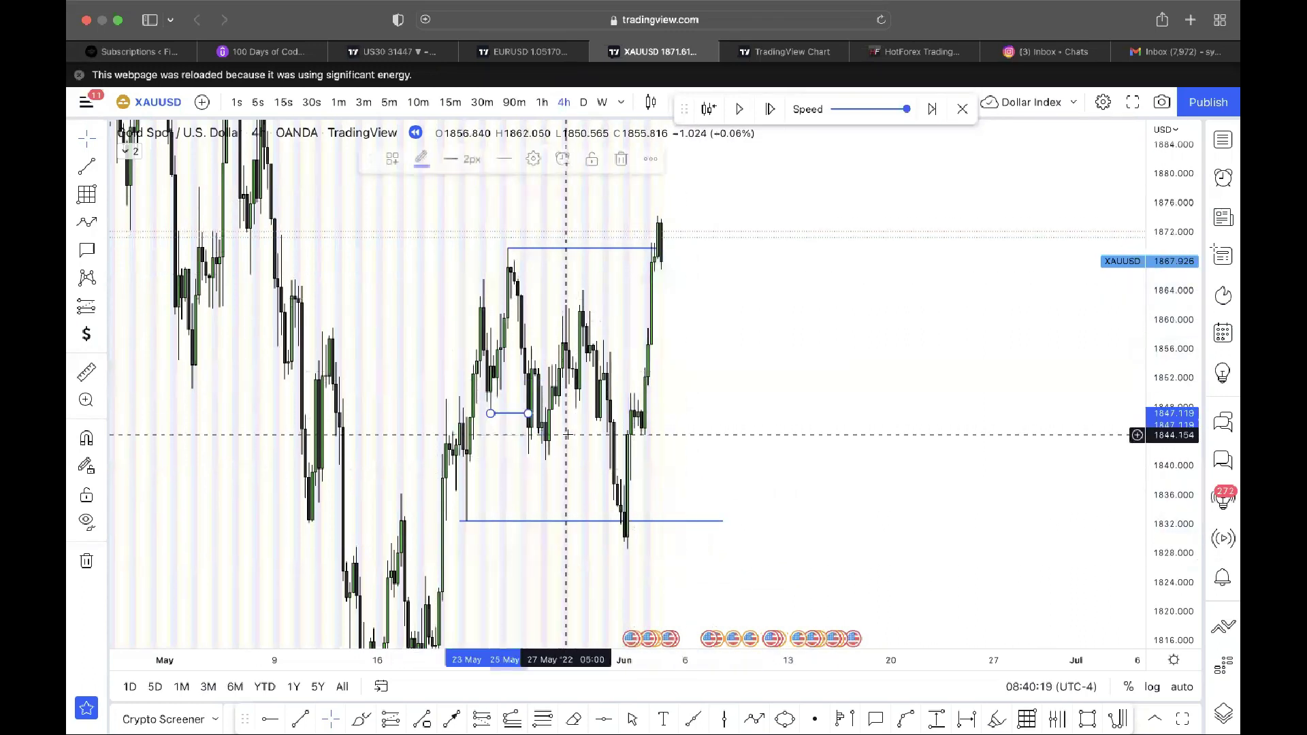
{"action": "key", "text": "Delete"}
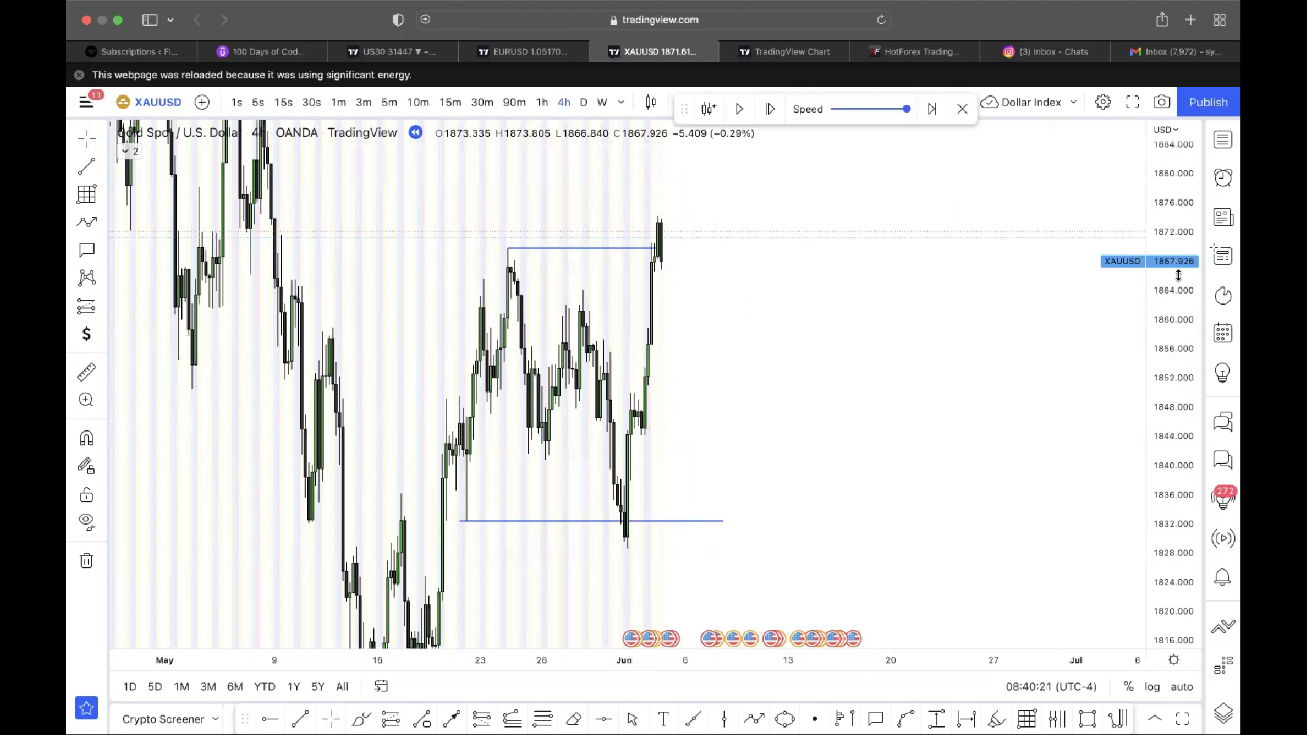
- Advance the 4-hour bar replay candle by candle to about 6 June, as price drops back into the range
{"action": "left_click_drag", "start_coordinate": [1179, 276], "coordinate": [1179, 432]}
{"action": "left_click", "coordinate": [771, 109]}
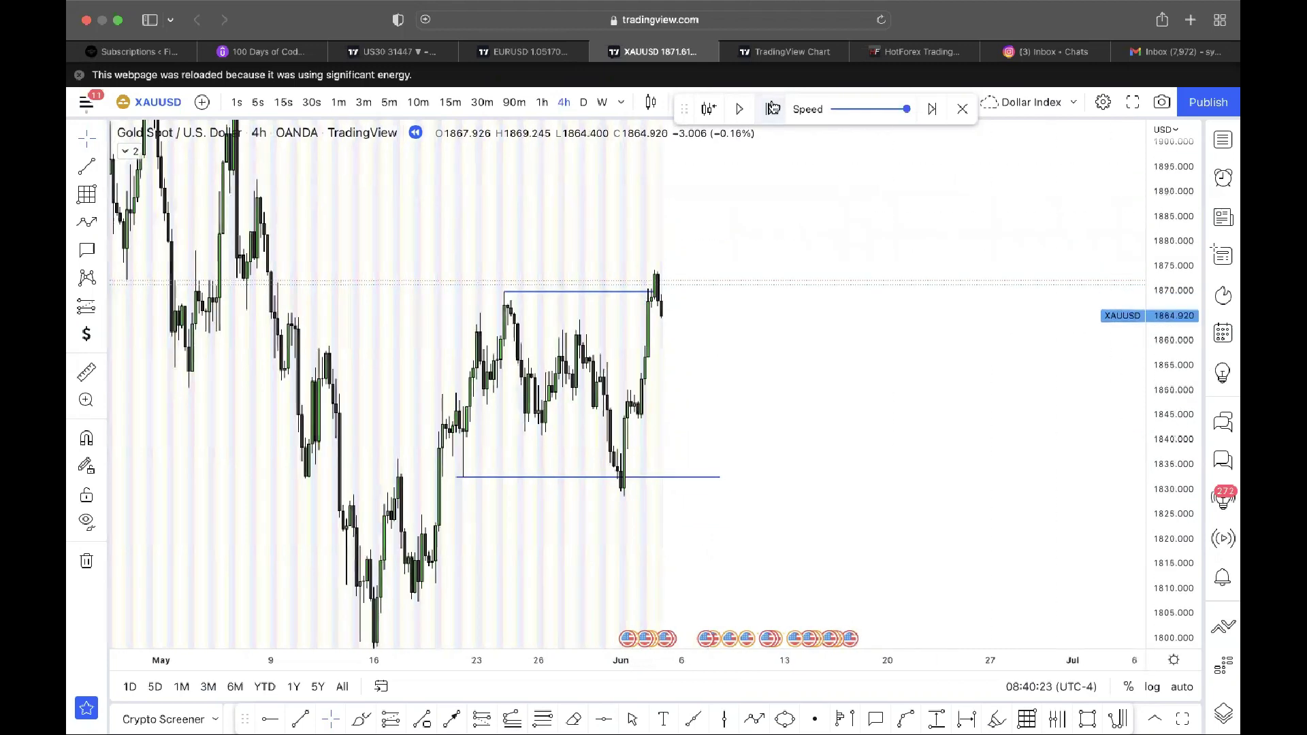
{"action": "left_click", "coordinate": [771, 109]}
{"action": "left_click", "coordinate": [771, 109]}
{"action": "left_click", "coordinate": [771, 109]}
{"action": "left_click", "coordinate": [771, 108]}
{"action": "left_click", "coordinate": [771, 109]}
{"action": "left_click", "coordinate": [771, 109]}
{"action": "left_click", "coordinate": [771, 109]}
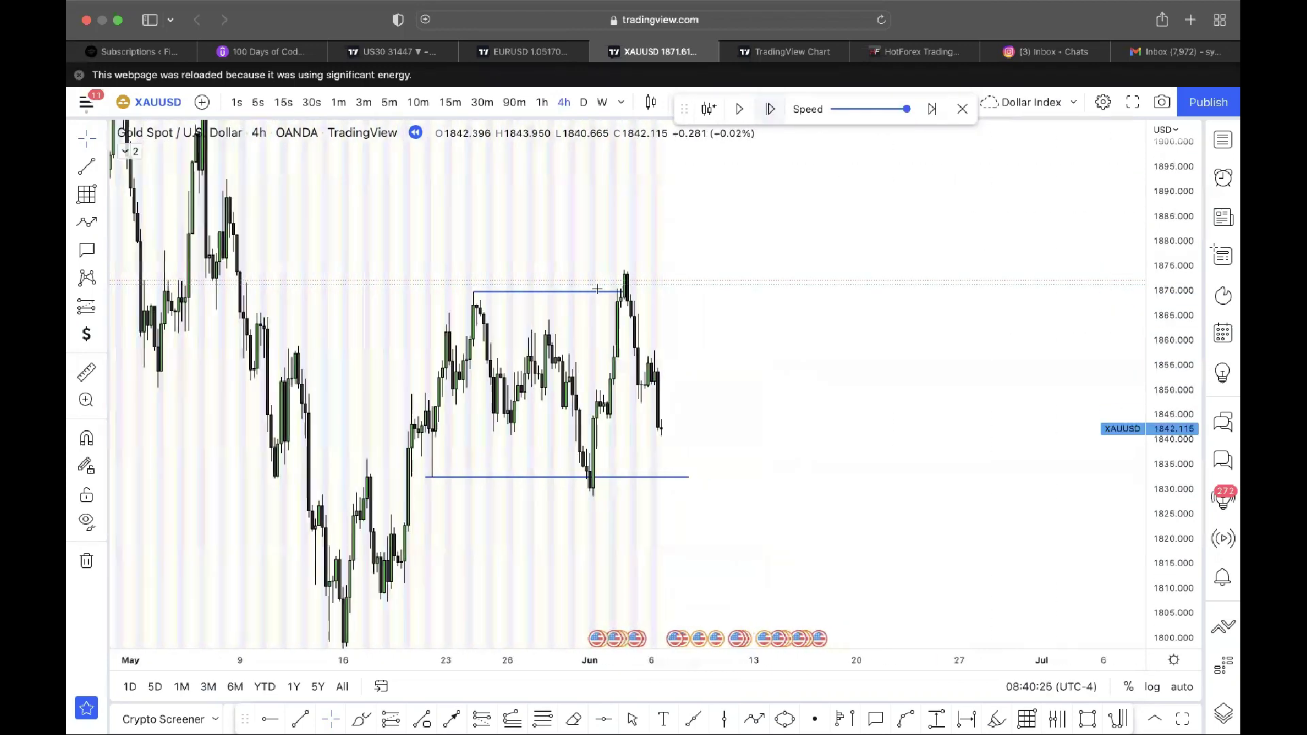
- Move the upper trend line to the 2 June high at about 1874 and the lower one to the 1 June low at about 1828.5
{"action": "left_click_drag", "start_coordinate": [586, 291], "coordinate": [719, 271]}
{"action": "left_click", "coordinate": [719, 254]}
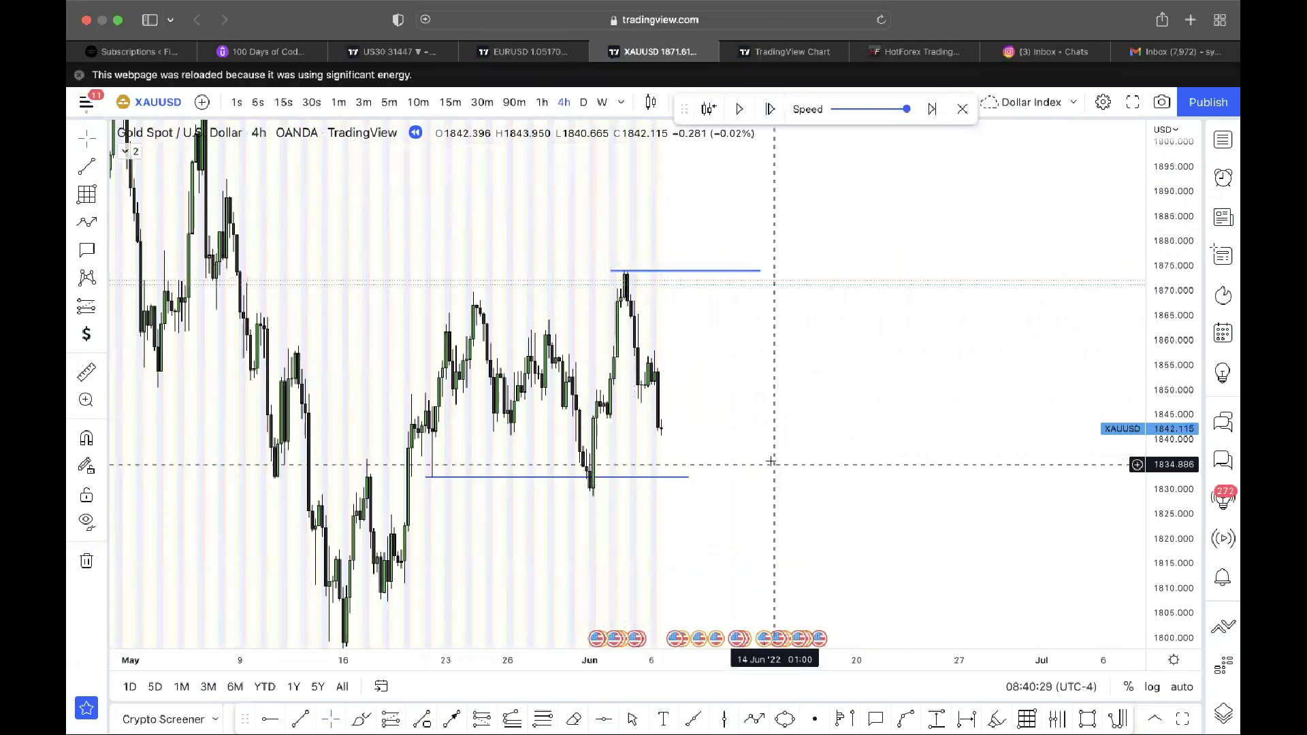
{"action": "left_click_drag", "start_coordinate": [773, 461], "coordinate": [695, 408]}
{"action": "left_click_drag", "start_coordinate": [591, 425], "coordinate": [776, 441]}
{"action": "left_click_drag", "start_coordinate": [796, 320], "coordinate": [800, 391]}
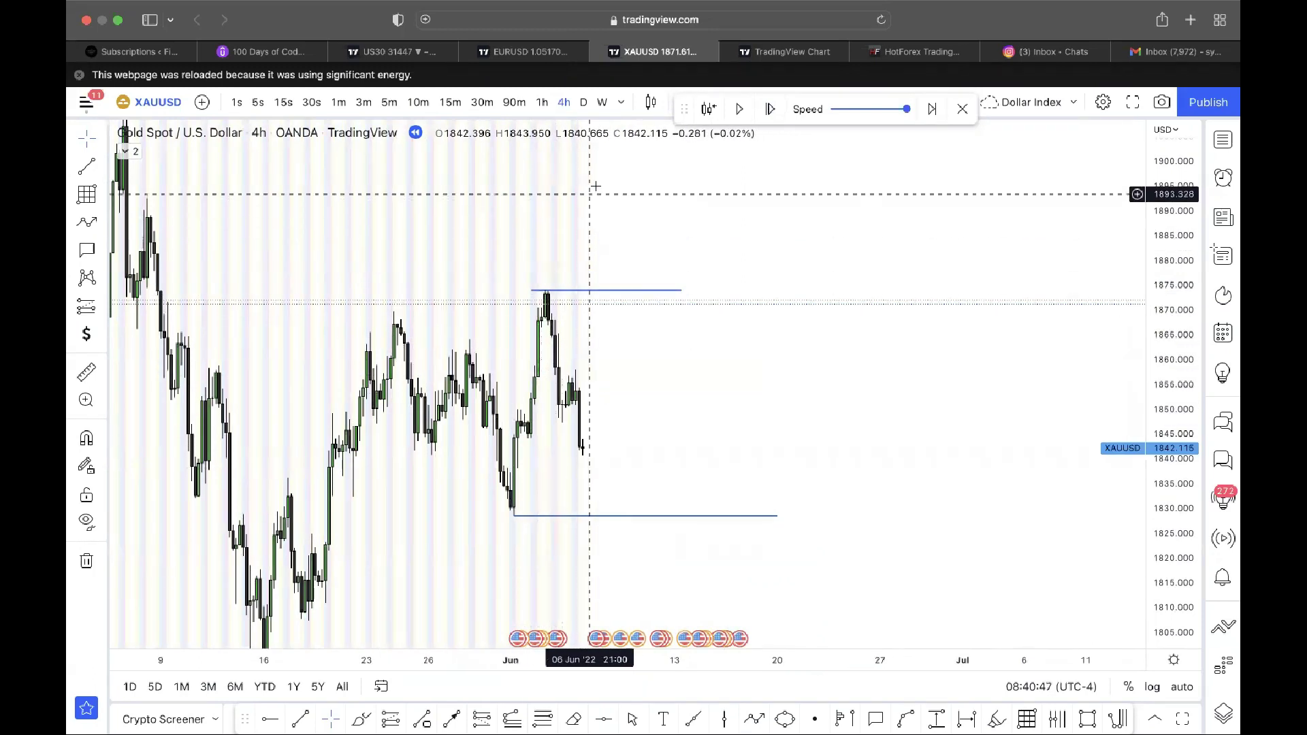
- Restart the bar replay from 3 June 01:00 and show the 5-minute price action around the upper trend line
{"action": "left_click", "coordinate": [708, 109]}
{"action": "left_click", "coordinate": [554, 269]}
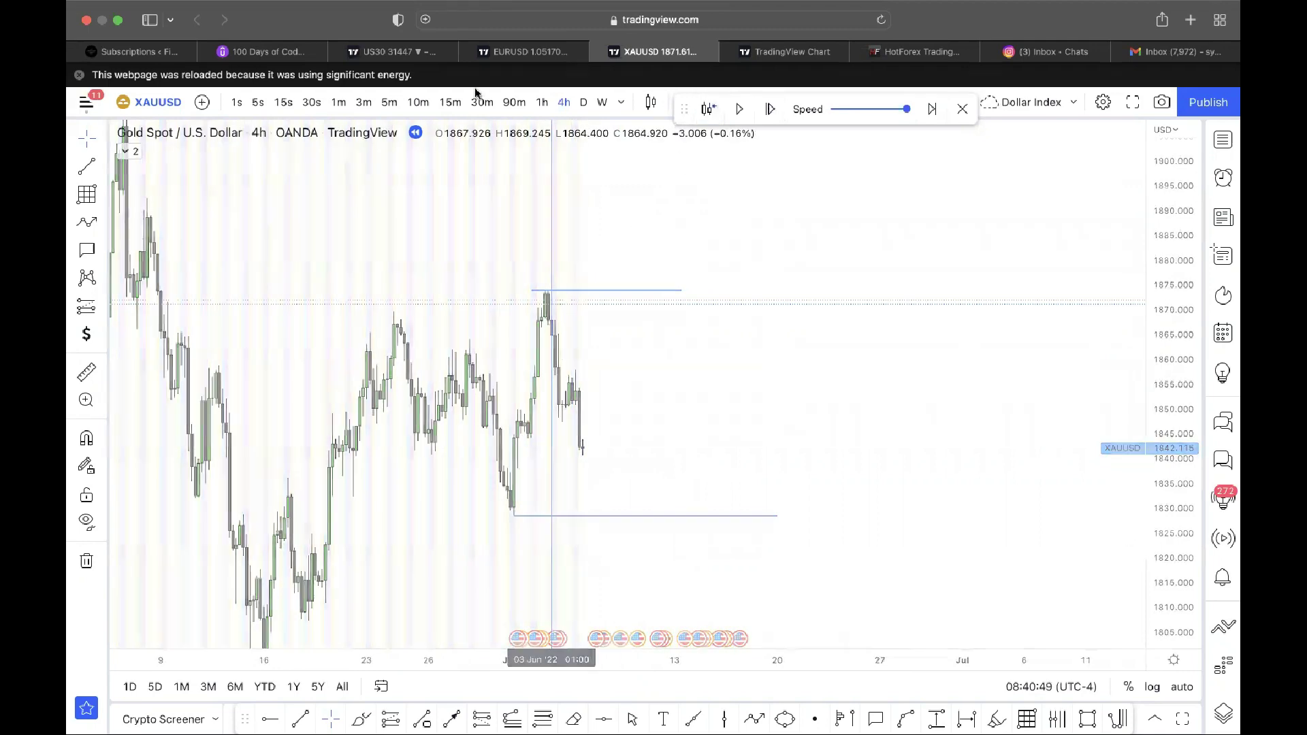
{"action": "key", "text": "5"}
{"action": "key", "text": "Return"}
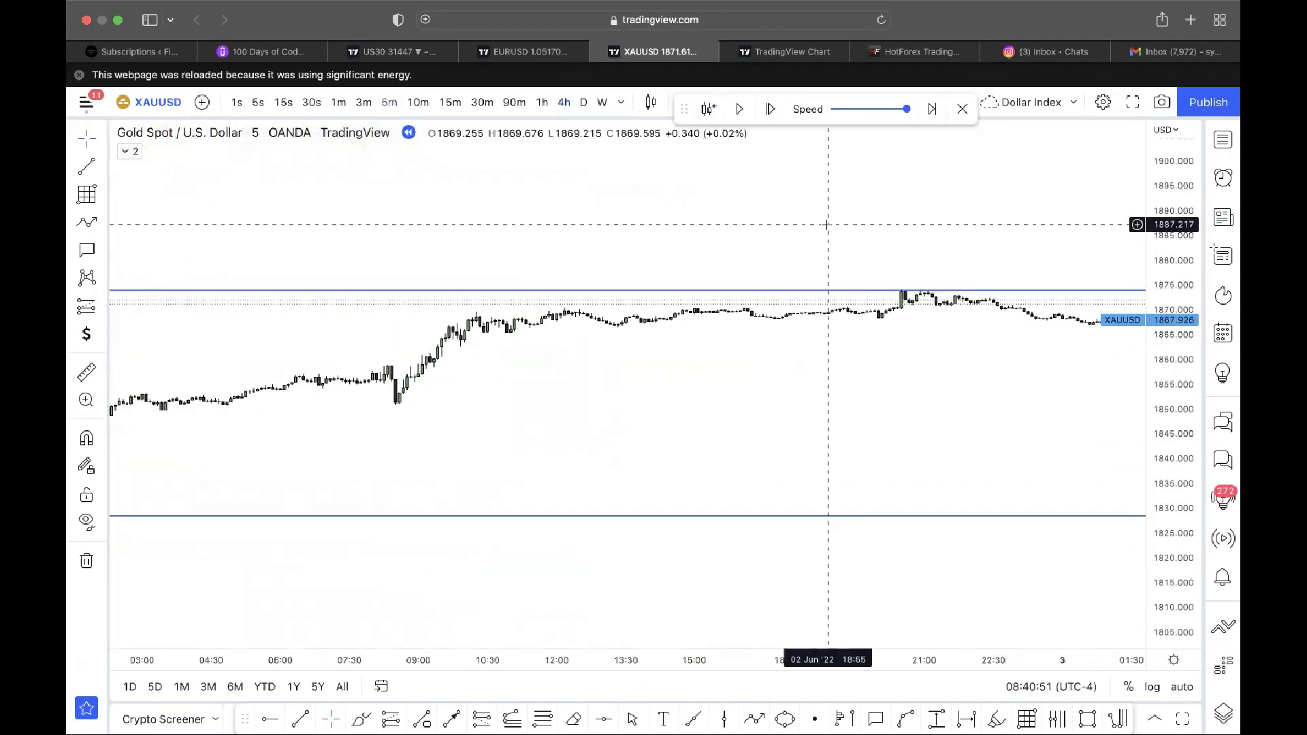
{"action": "right_click", "coordinate": [828, 224]}
{"action": "left_click", "coordinate": [885, 242]}
{"action": "scroll", "coordinate": [1008, 599], "scroll_direction": "up", "scroll_amount": 5}
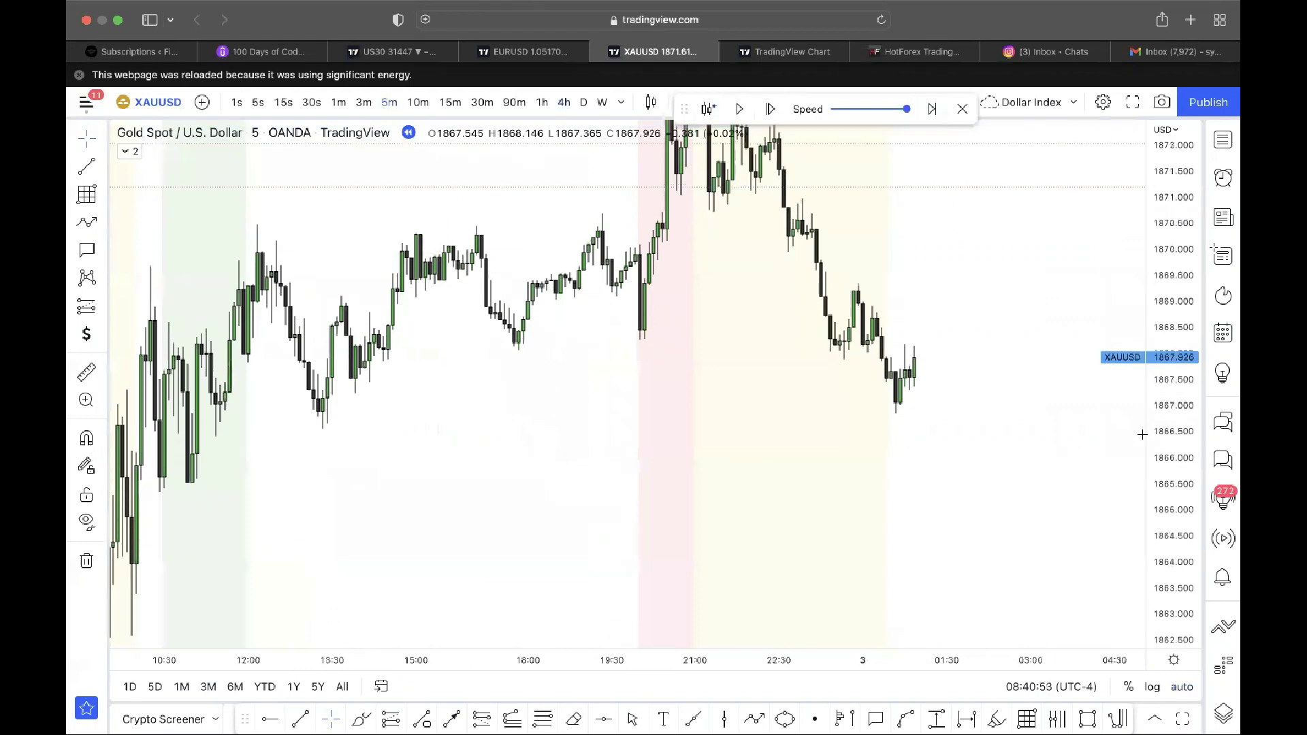
{"action": "scroll", "coordinate": [1014, 608], "scroll_direction": "up", "scroll_amount": 1}
{"action": "scroll", "coordinate": [850, 379], "scroll_direction": "up", "scroll_amount": 3}
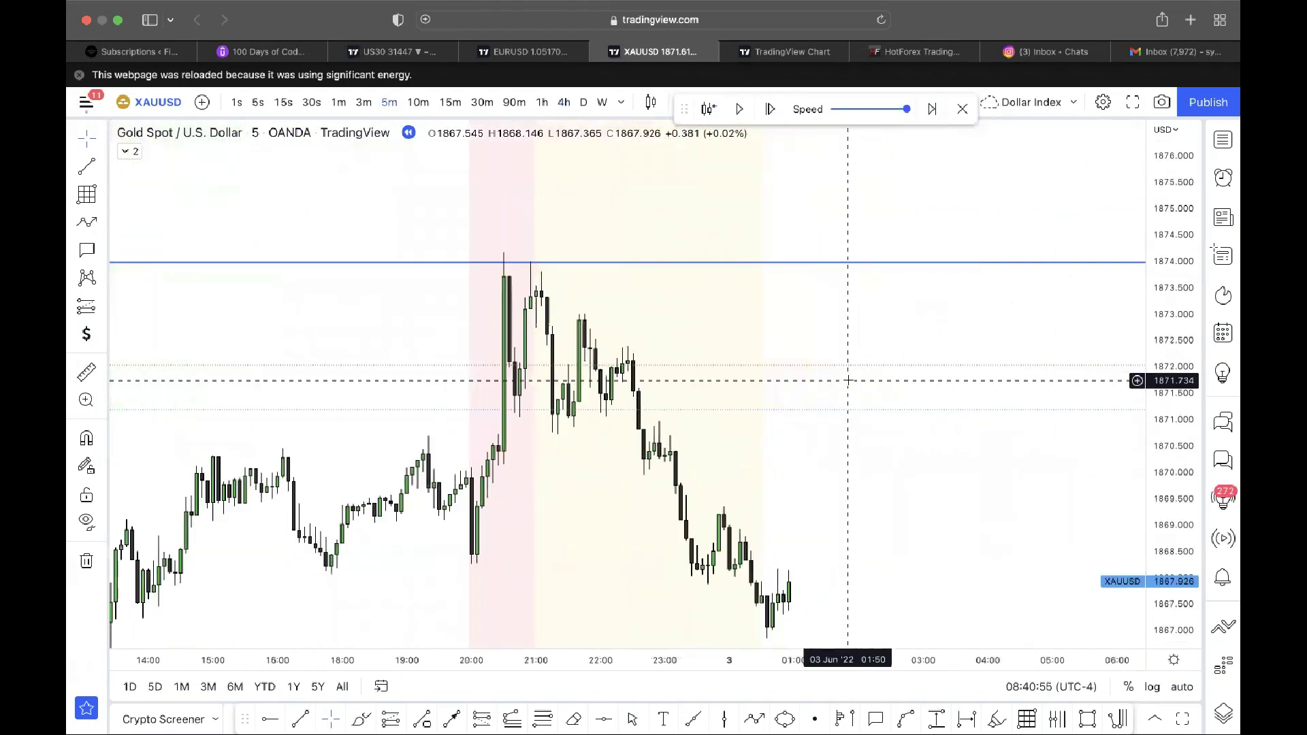
{"action": "left_click_drag", "start_coordinate": [849, 381], "coordinate": [818, 301]}
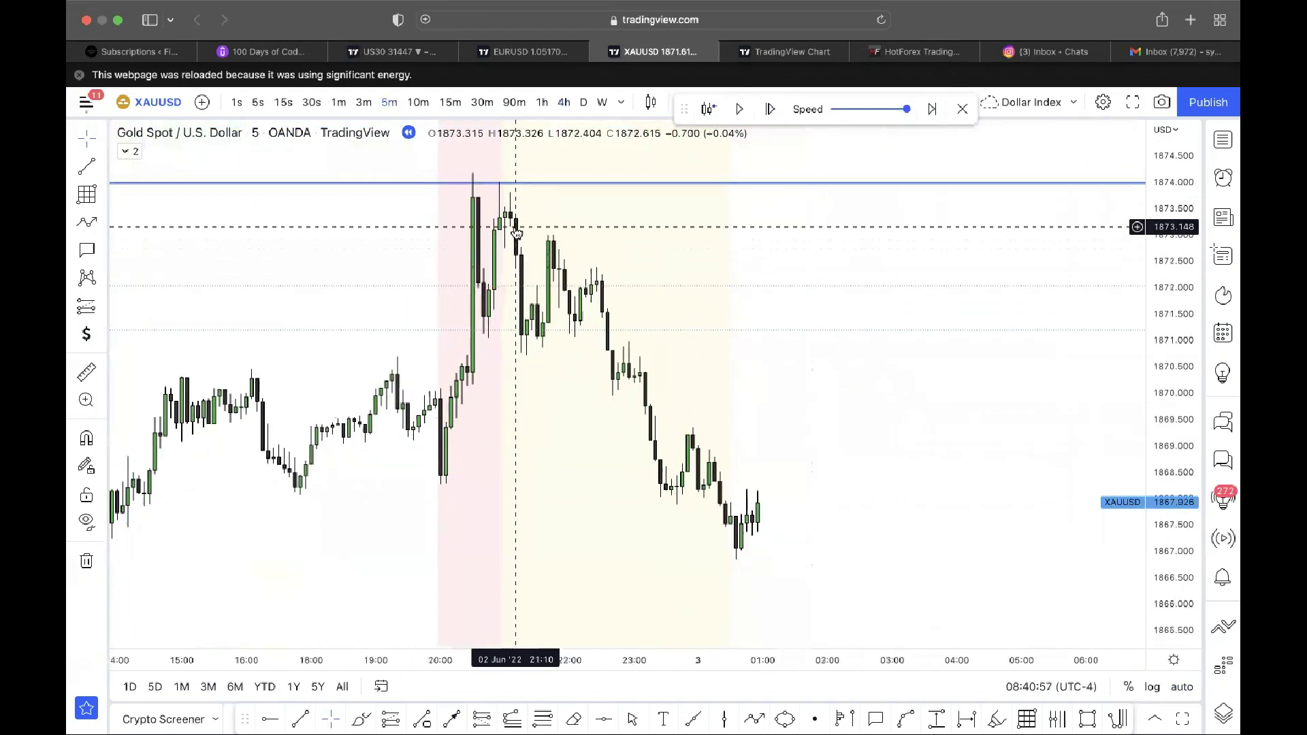
- Play the 5-minute bar replay and pause it at about 08:20 on 3 June
{"action": "left_click", "coordinate": [741, 110]}
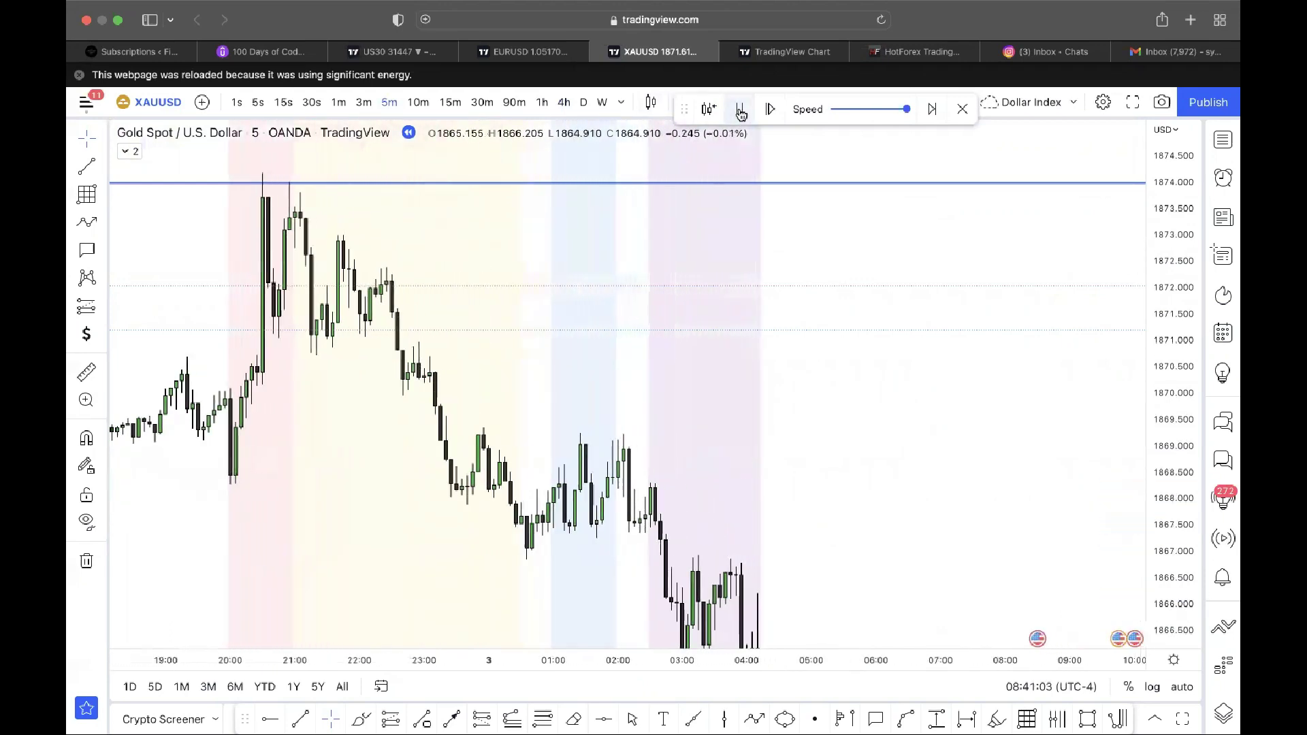
{"action": "left_click_drag", "start_coordinate": [938, 413], "coordinate": [1118, 344]}
{"action": "left_click_drag", "start_coordinate": [1185, 427], "coordinate": [1186, 521]}
{"action": "left_click_drag", "start_coordinate": [1063, 478], "coordinate": [1021, 450]}
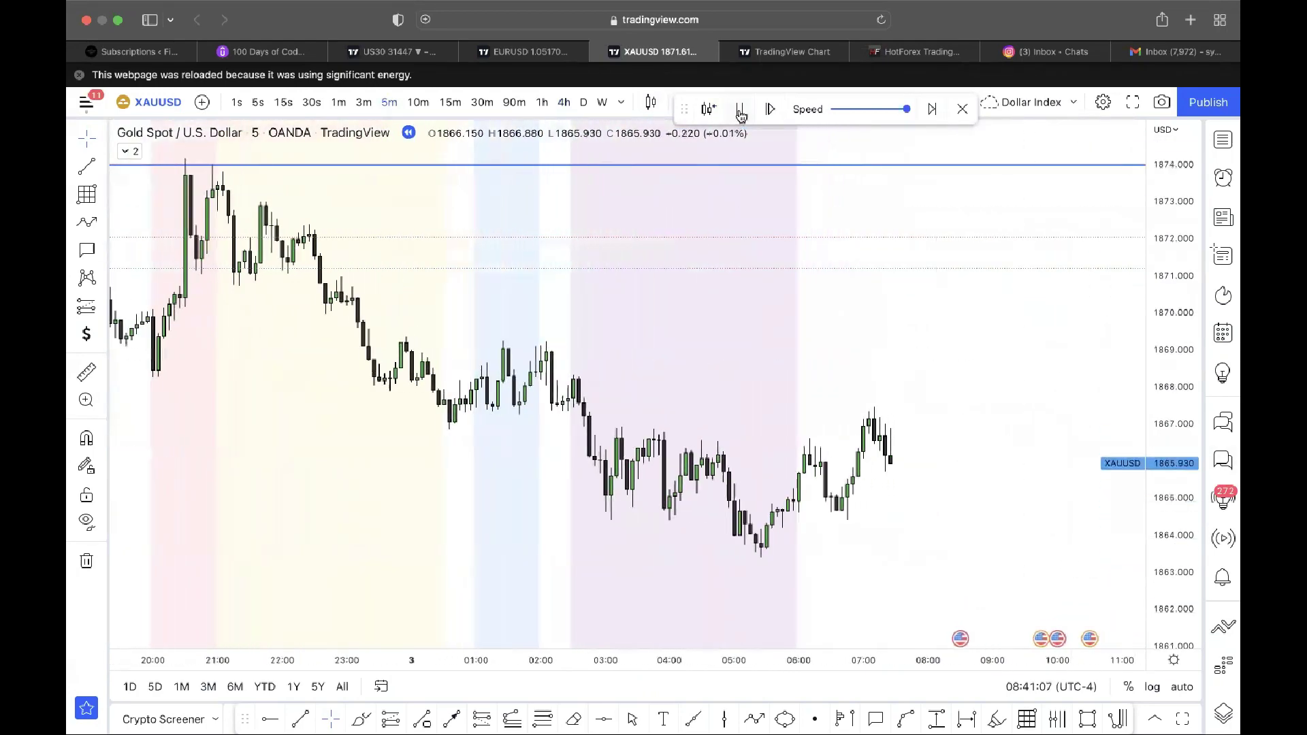
{"action": "left_click", "coordinate": [740, 112]}
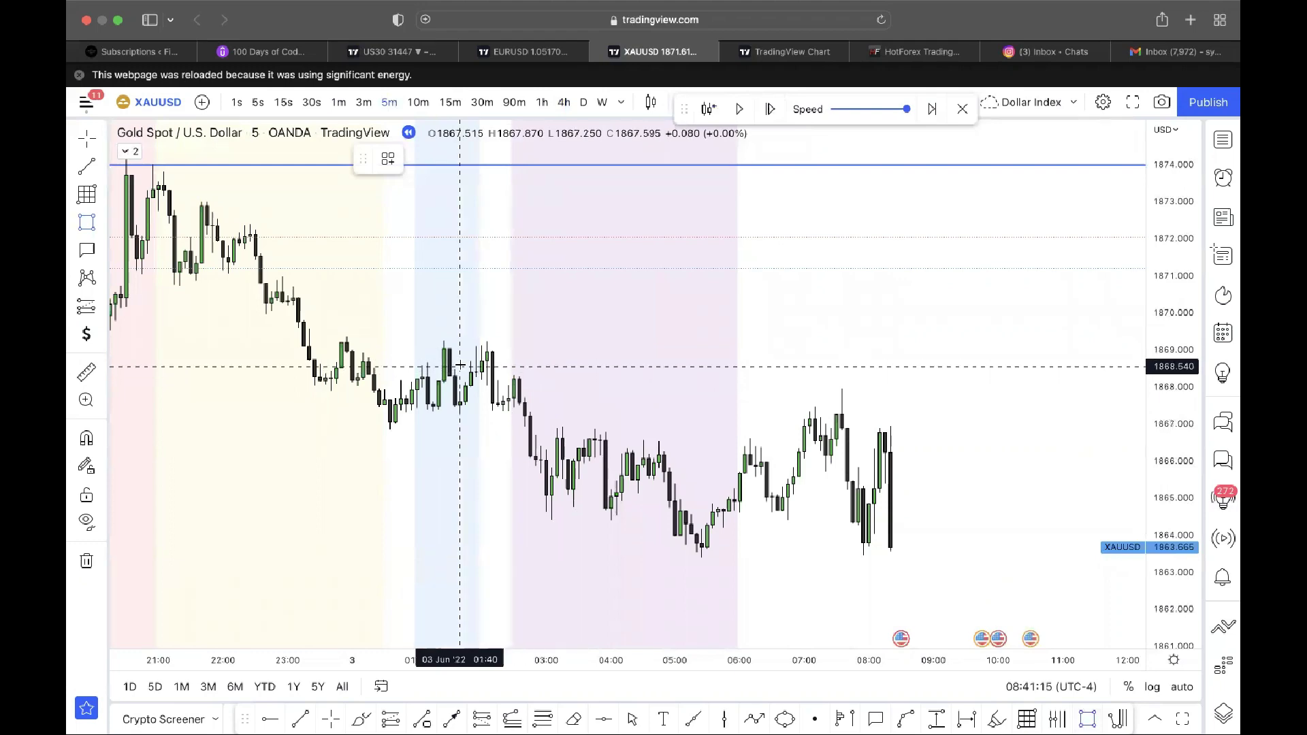
- Draw a rectangle over the 3 June 01:25 highs between about 1869.3 and 1868.1, extending to about 11:45
{"action": "left_click_drag", "start_coordinate": [443, 340], "coordinate": [1112, 382]}
{"action": "left_click", "coordinate": [1112, 382]}
{"action": "left_click", "coordinate": [1100, 304]}
{"action": "scroll", "coordinate": [1100, 304], "scroll_direction": "down", "scroll_amount": 3}
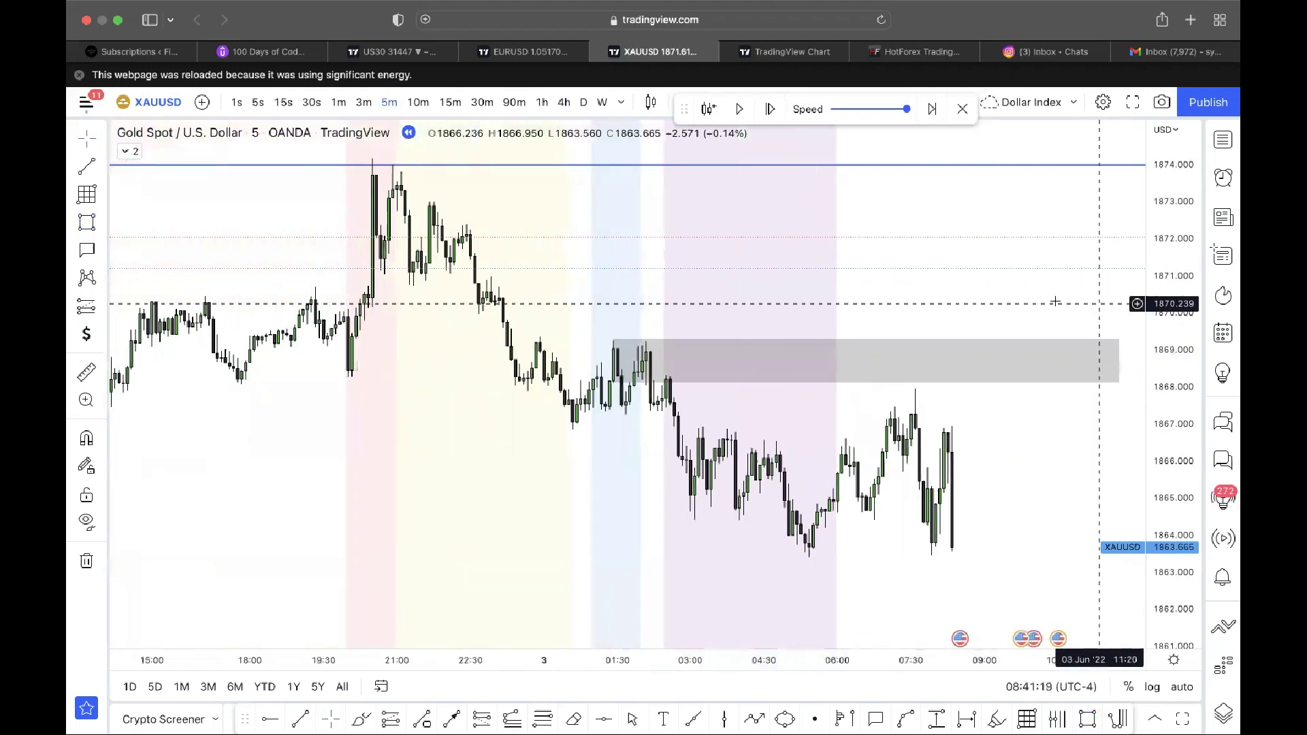
- Resume the 5-minute bar replay and pause it after 12:00 on 3 June, once price has dropped below 1850
{"action": "left_click_drag", "start_coordinate": [1023, 287], "coordinate": [979, 259]}
{"action": "left_click", "coordinate": [742, 111]}
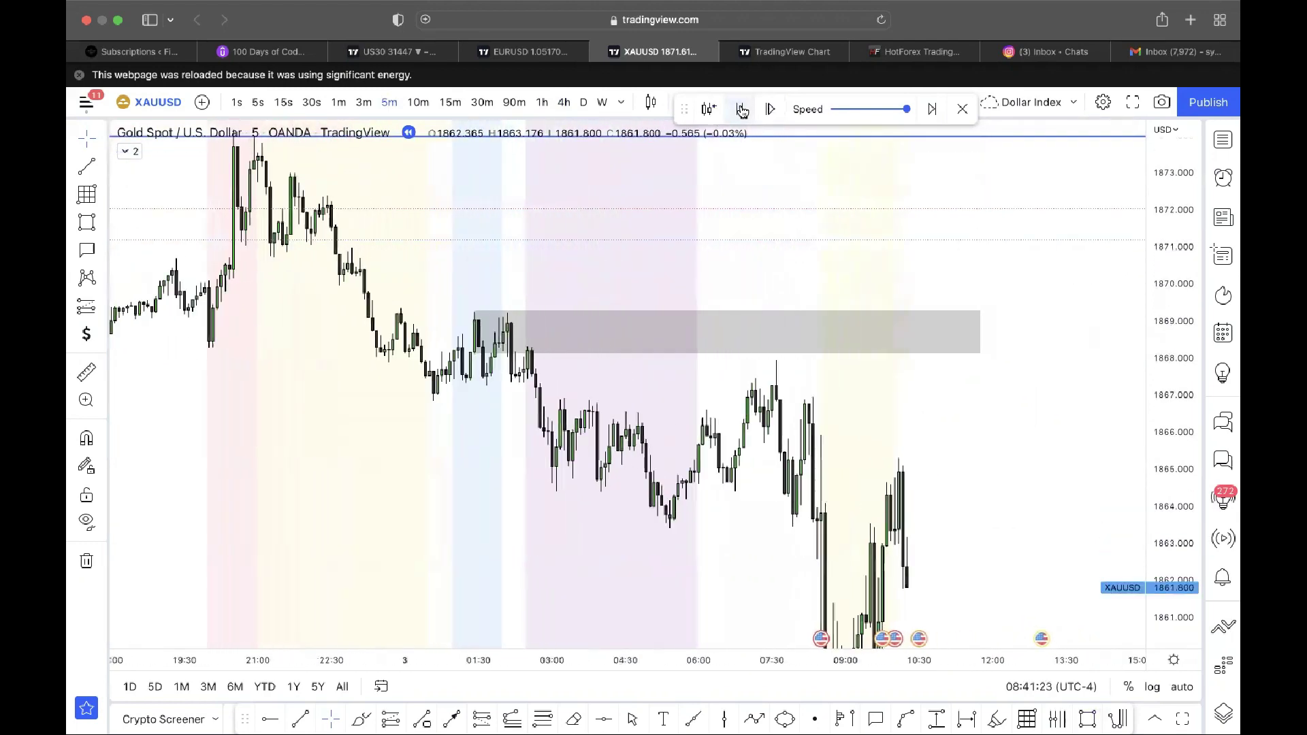
{"action": "left_click_drag", "start_coordinate": [1181, 430], "coordinate": [1186, 608]}
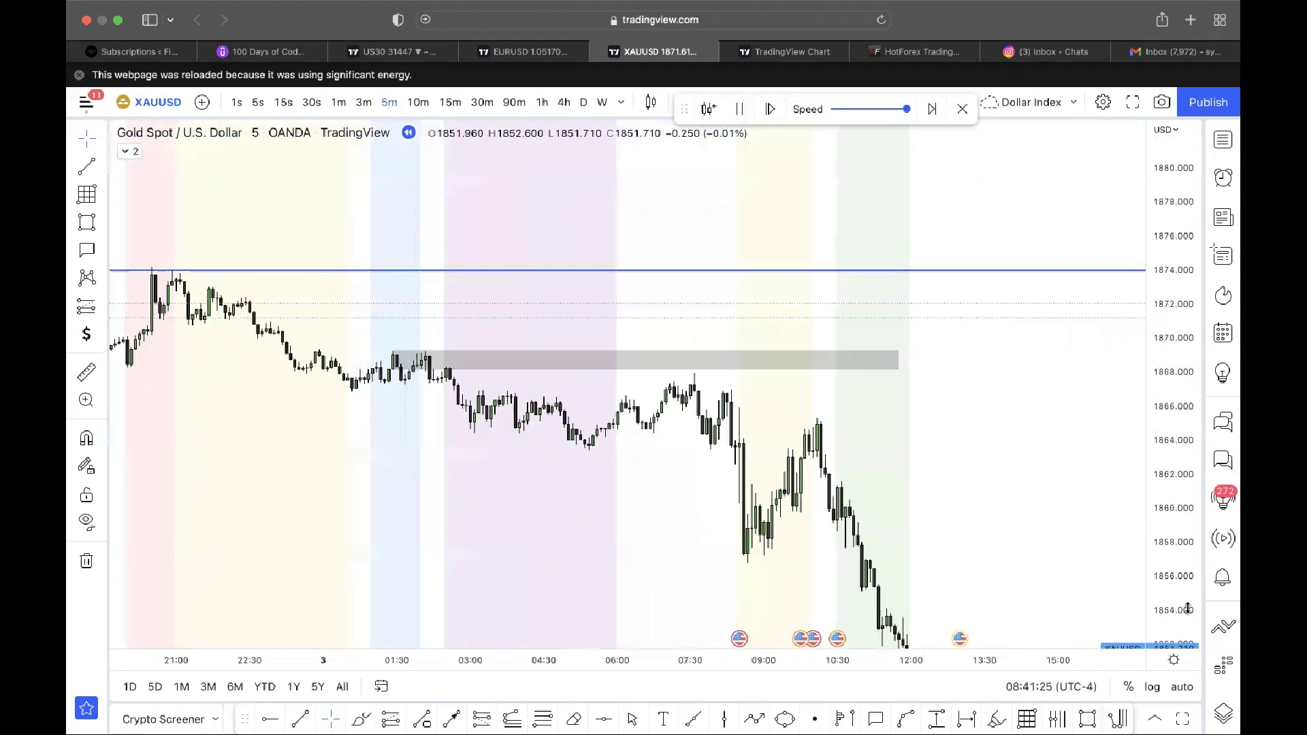
{"action": "left_click", "coordinate": [740, 109]}
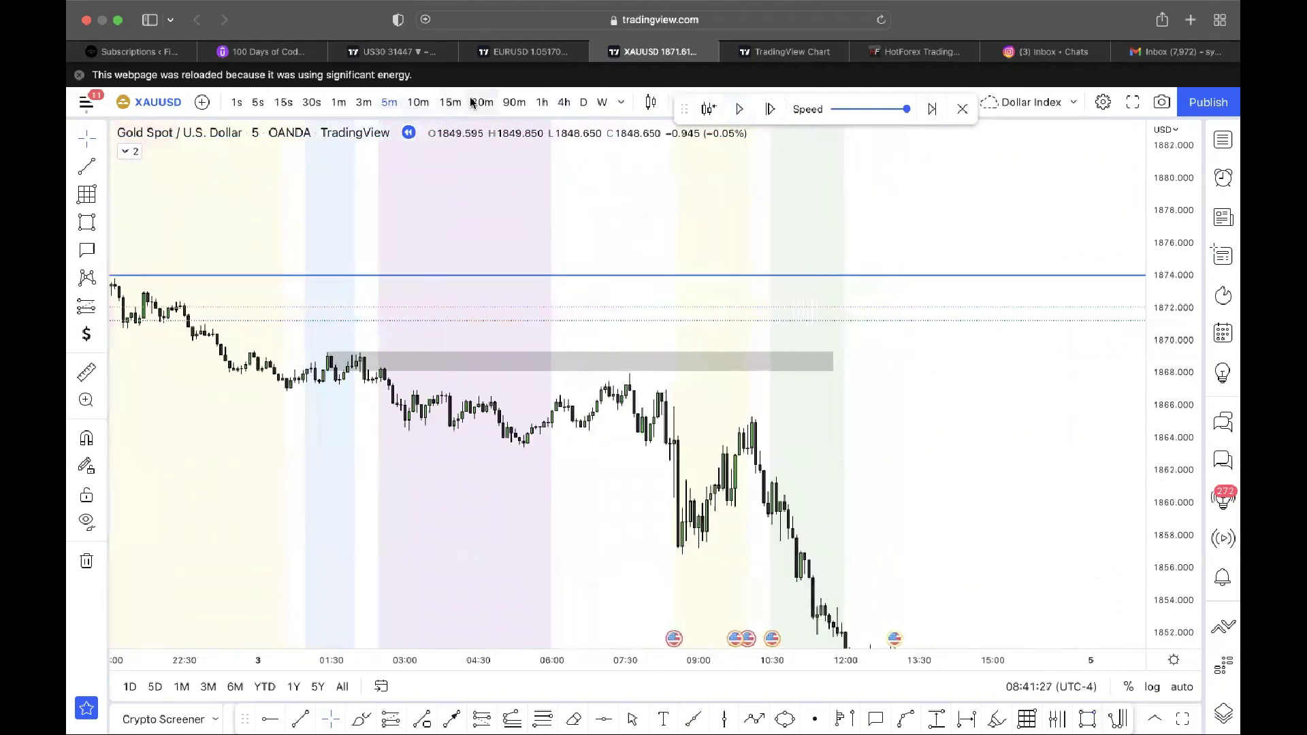
- Switch to the 15-minute timeframe and lower the rectangle's bottom edge to about 1867.5
{"action": "left_click", "coordinate": [459, 100]}
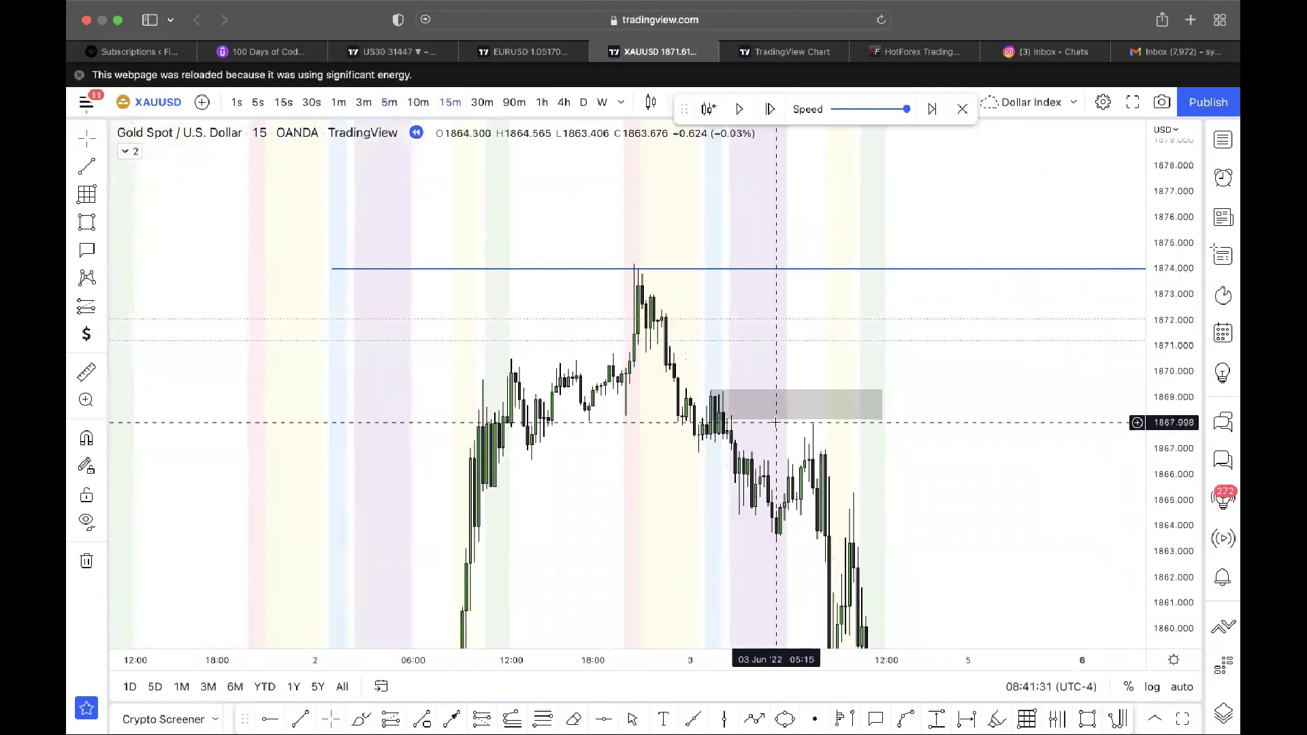
{"action": "left_click_drag", "start_coordinate": [797, 419], "coordinate": [797, 434]}
{"action": "left_click", "coordinate": [783, 378]}
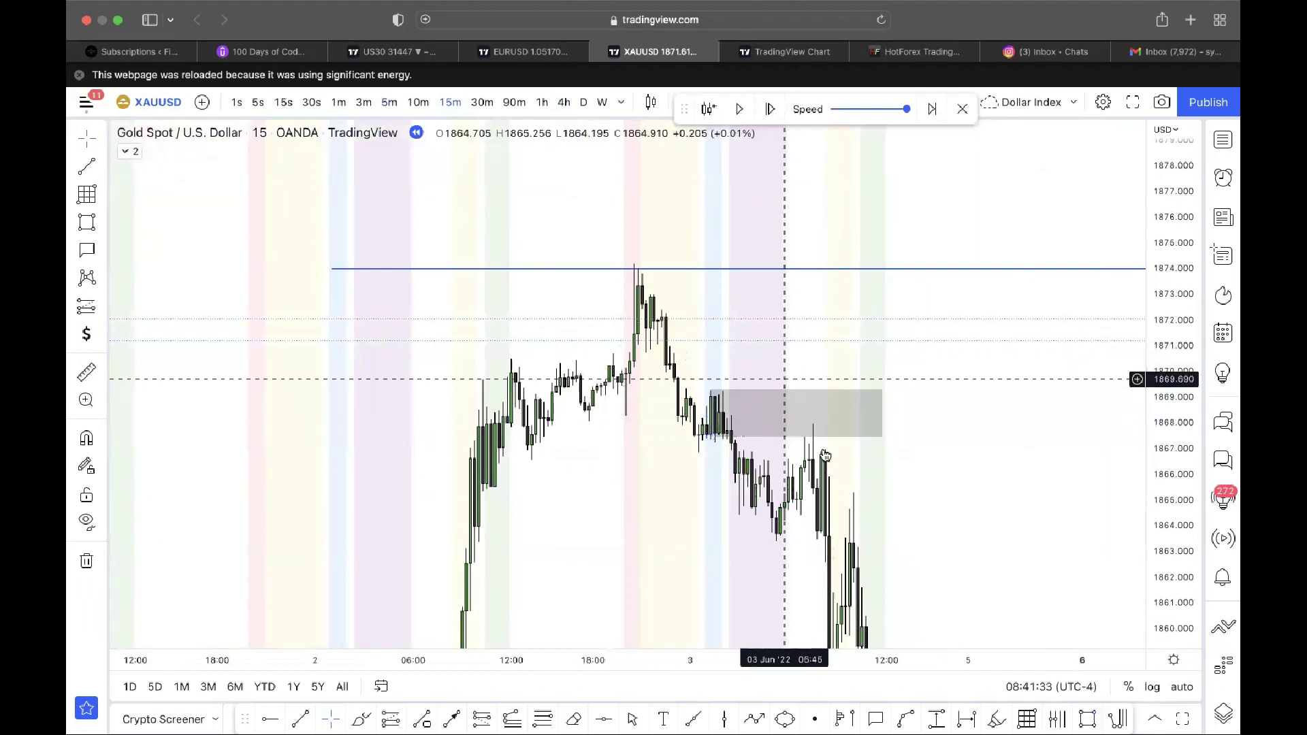
{"action": "left_click_drag", "start_coordinate": [1187, 443], "coordinate": [1186, 544]}
{"action": "left_click_drag", "start_coordinate": [1025, 452], "coordinate": [1028, 418]}
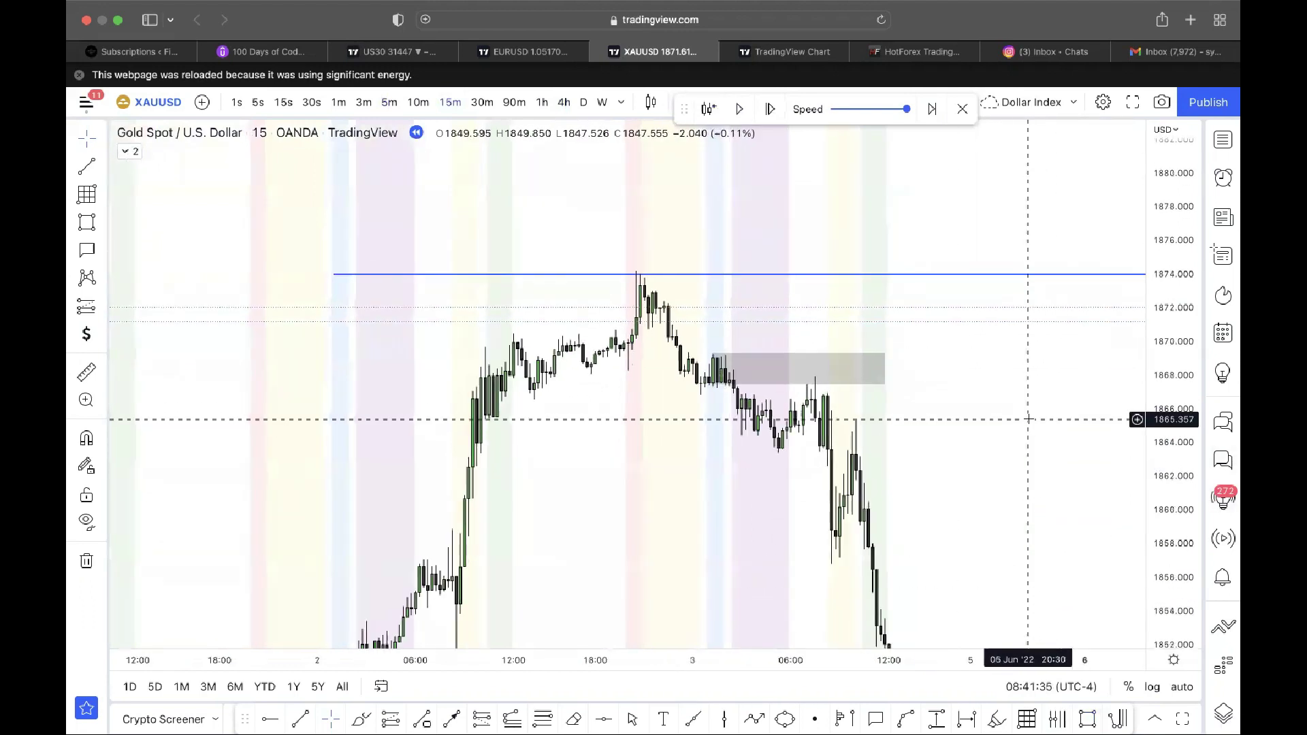
- Switch the XAUUSD chart to the 4-hour timeframe
{"action": "scroll", "coordinate": [639, 276], "scroll_direction": "down", "scroll_amount": 8}
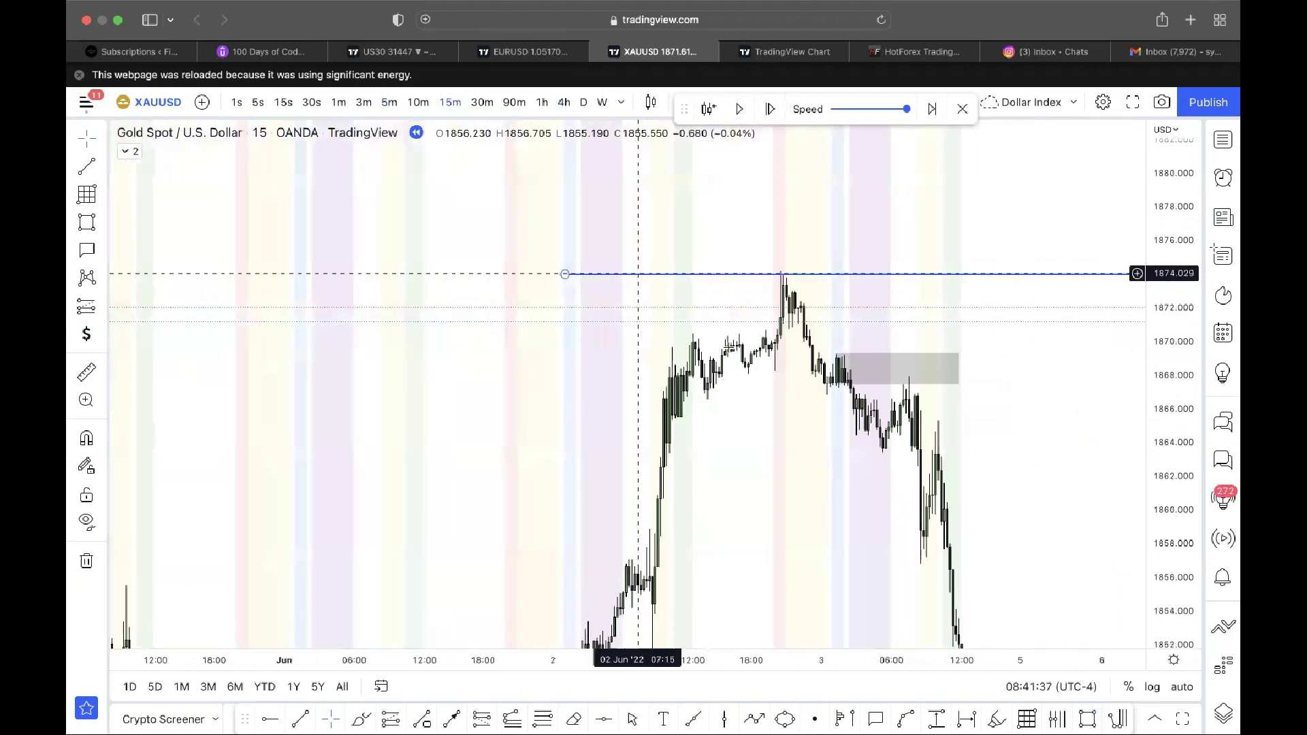
{"action": "scroll", "coordinate": [943, 313], "scroll_direction": "up", "scroll_amount": 10}
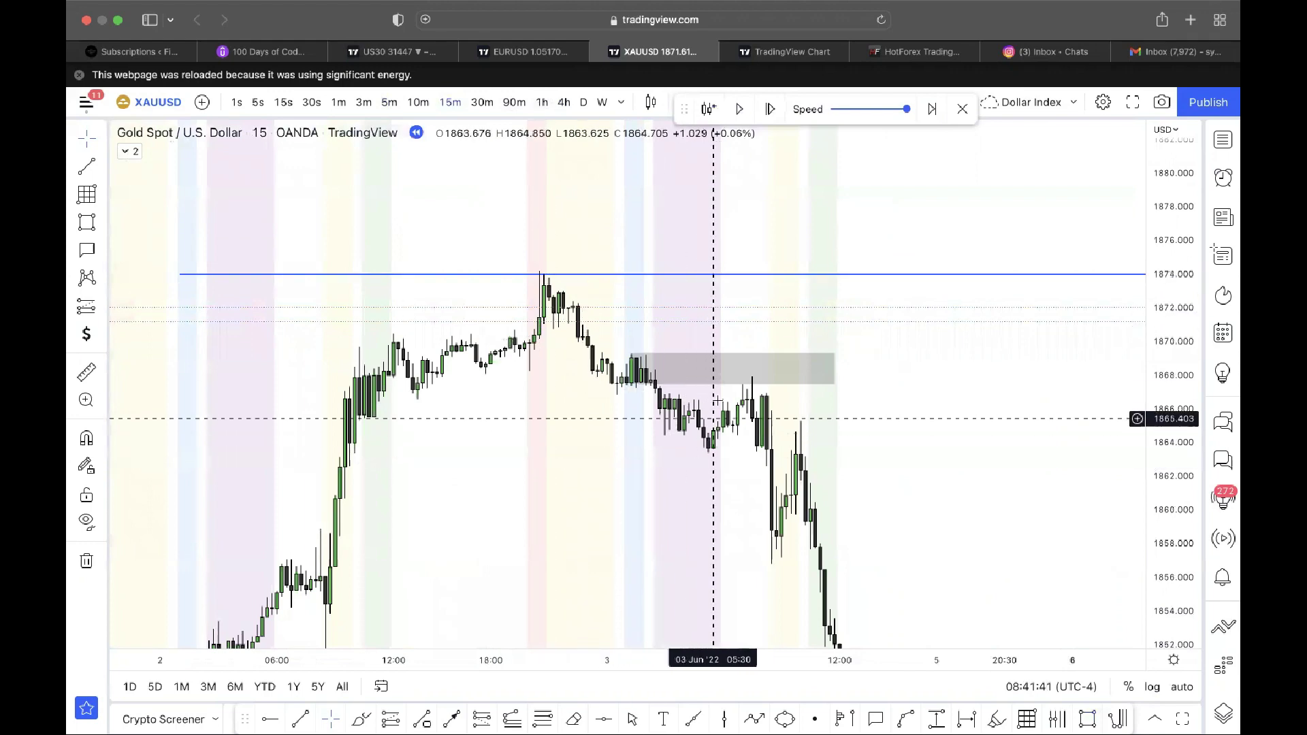
{"action": "left_click_drag", "start_coordinate": [874, 535], "coordinate": [767, 310]}
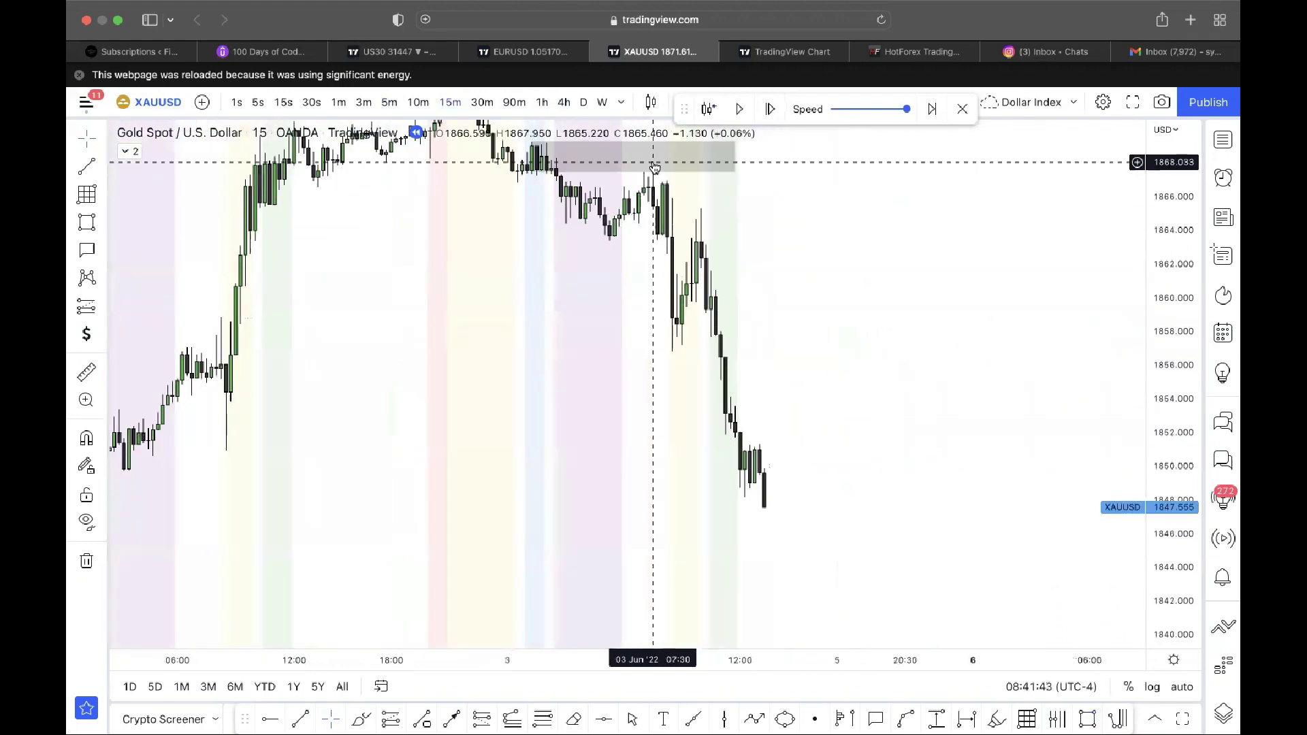
{"action": "left_click_drag", "start_coordinate": [706, 397], "coordinate": [706, 432]}
{"action": "left_click", "coordinate": [558, 104]}
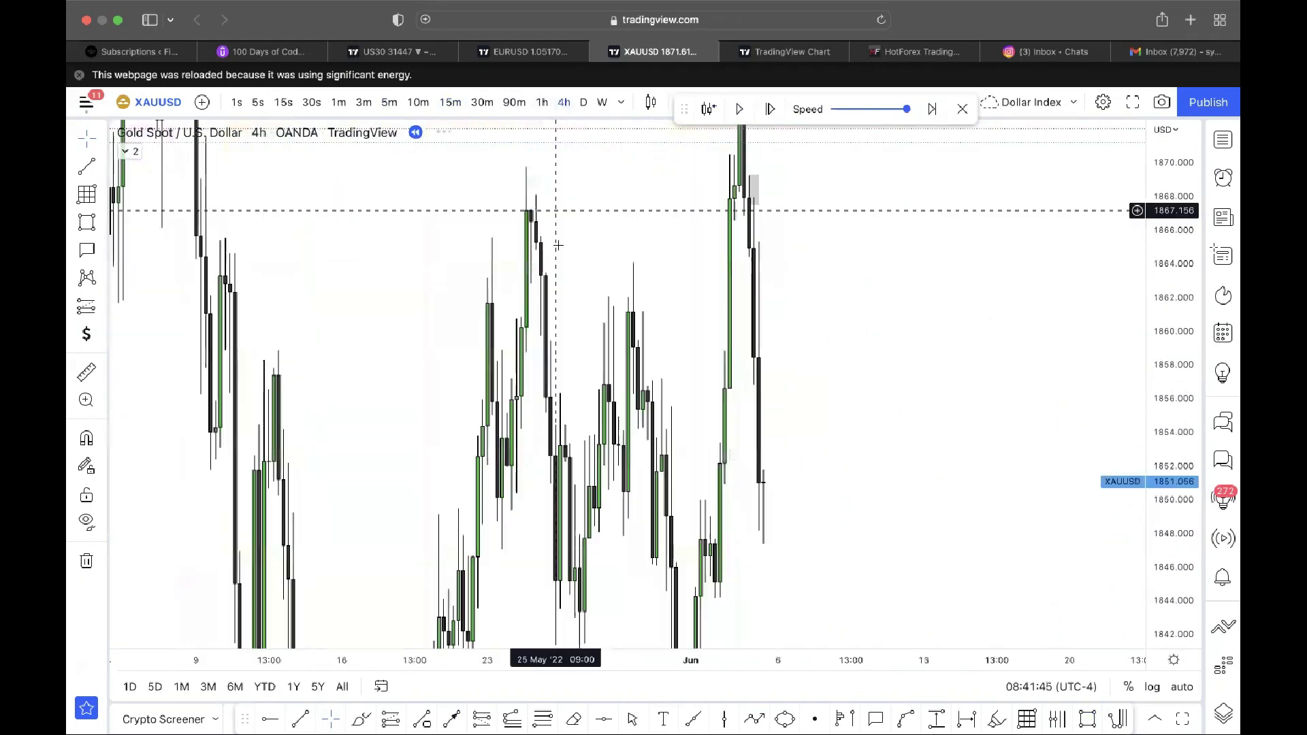
- Draw horizontal lines at the 24 May high near 1870, ending around 1 June, and under the long-wick low before 23 May near 1832
{"action": "left_click_drag", "start_coordinate": [967, 435], "coordinate": [1087, 435]}
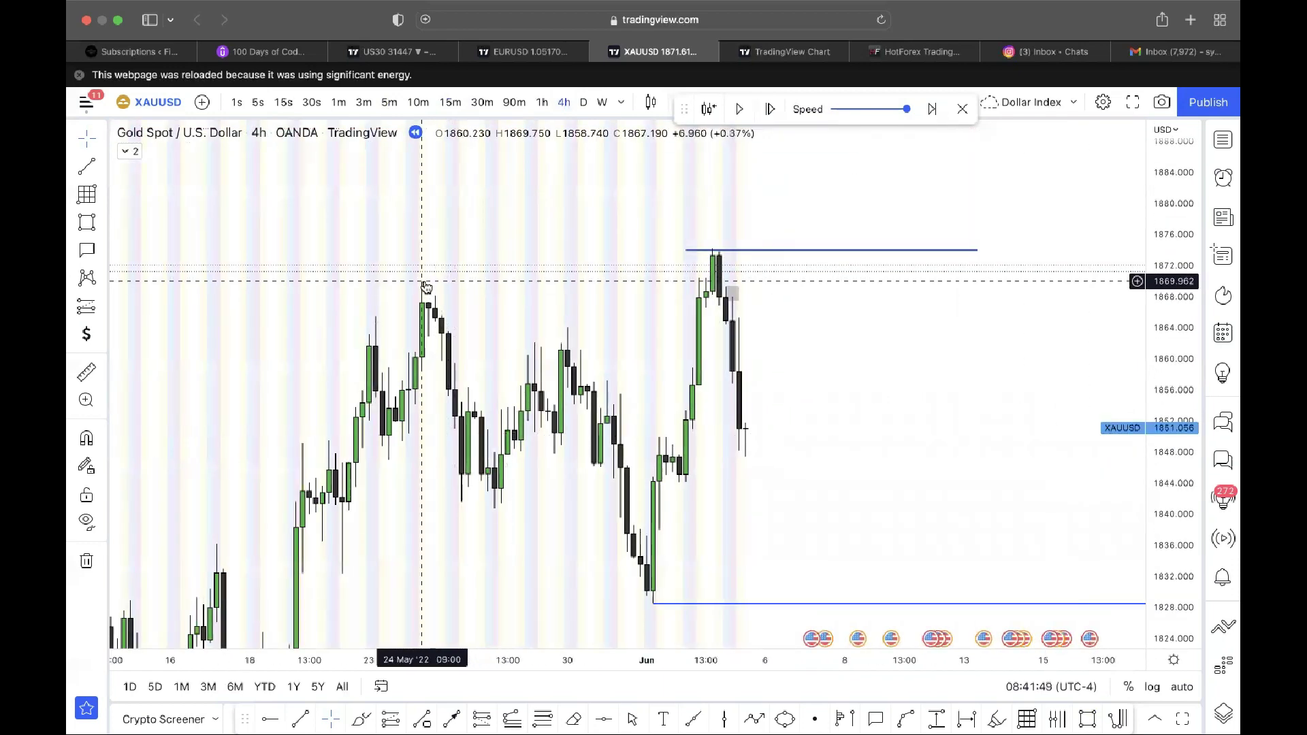
{"action": "left_click_drag", "start_coordinate": [1180, 439], "coordinate": [1177, 506]}
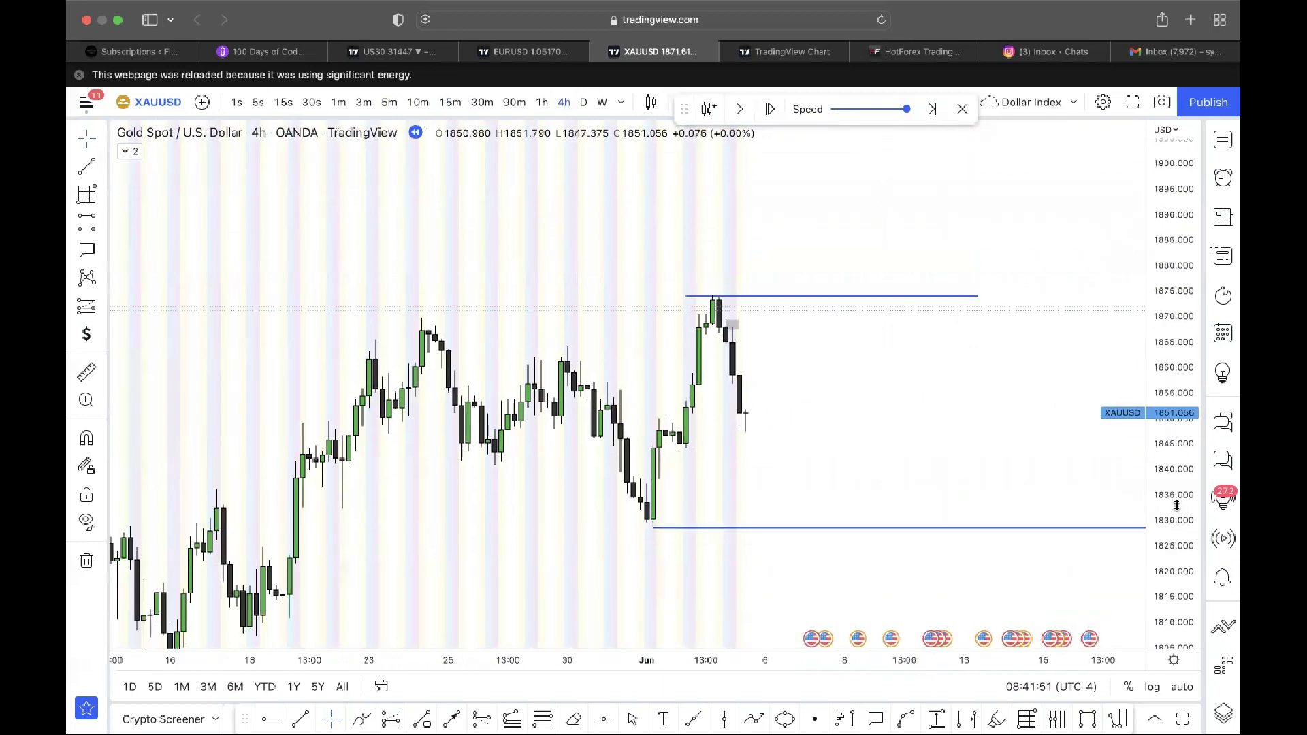
{"action": "left_click", "coordinate": [421, 315]}
{"action": "left_click", "coordinate": [659, 316]}
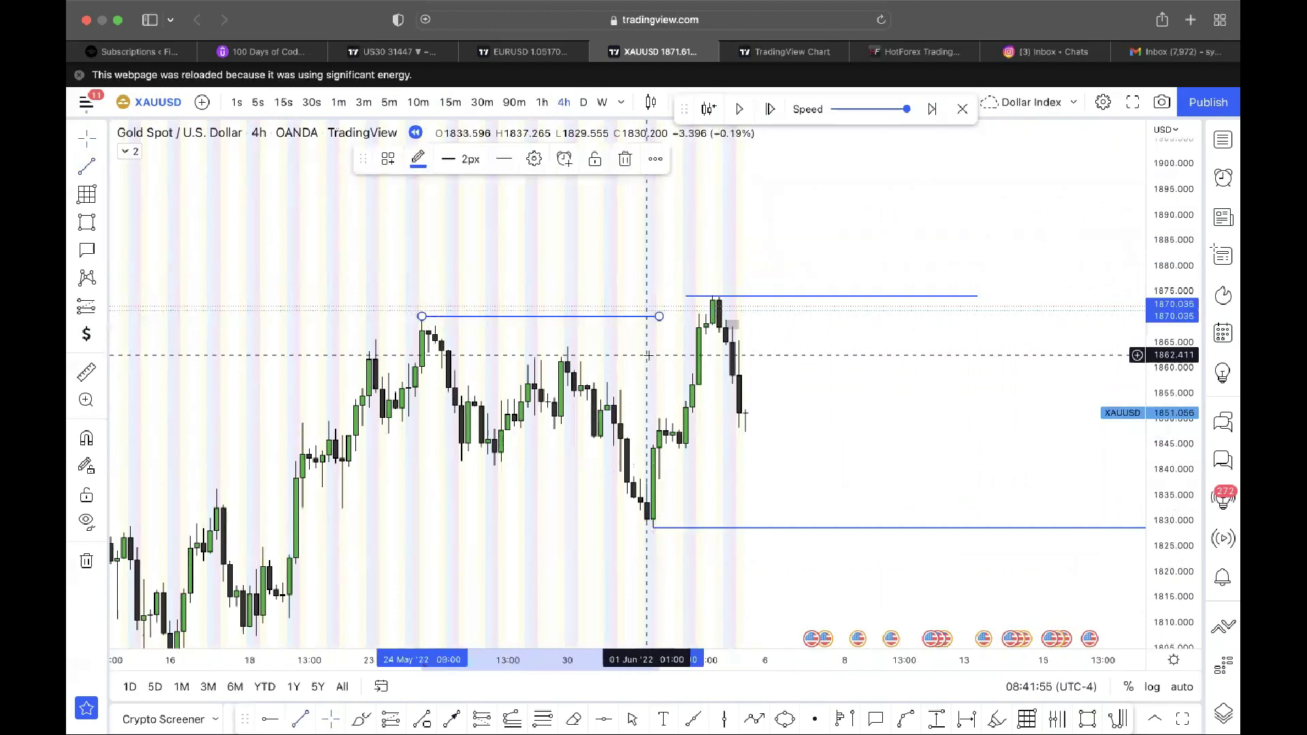
{"action": "left_click", "coordinate": [348, 509]}
{"action": "left_click", "coordinate": [581, 508]}
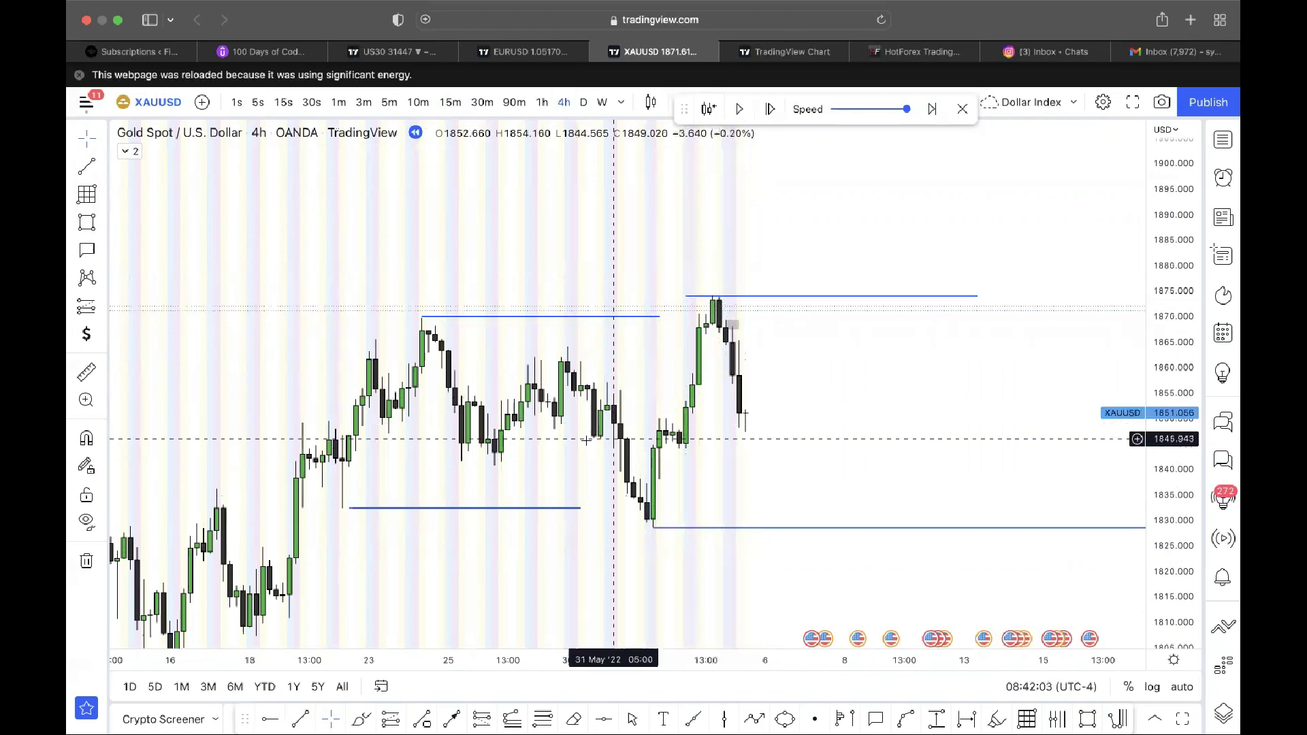
- Advance the 4-hour bar replay one bar at a time from 3 June to about 10 June and bring the chart to real time
{"action": "left_click_drag", "start_coordinate": [823, 406], "coordinate": [745, 408]}
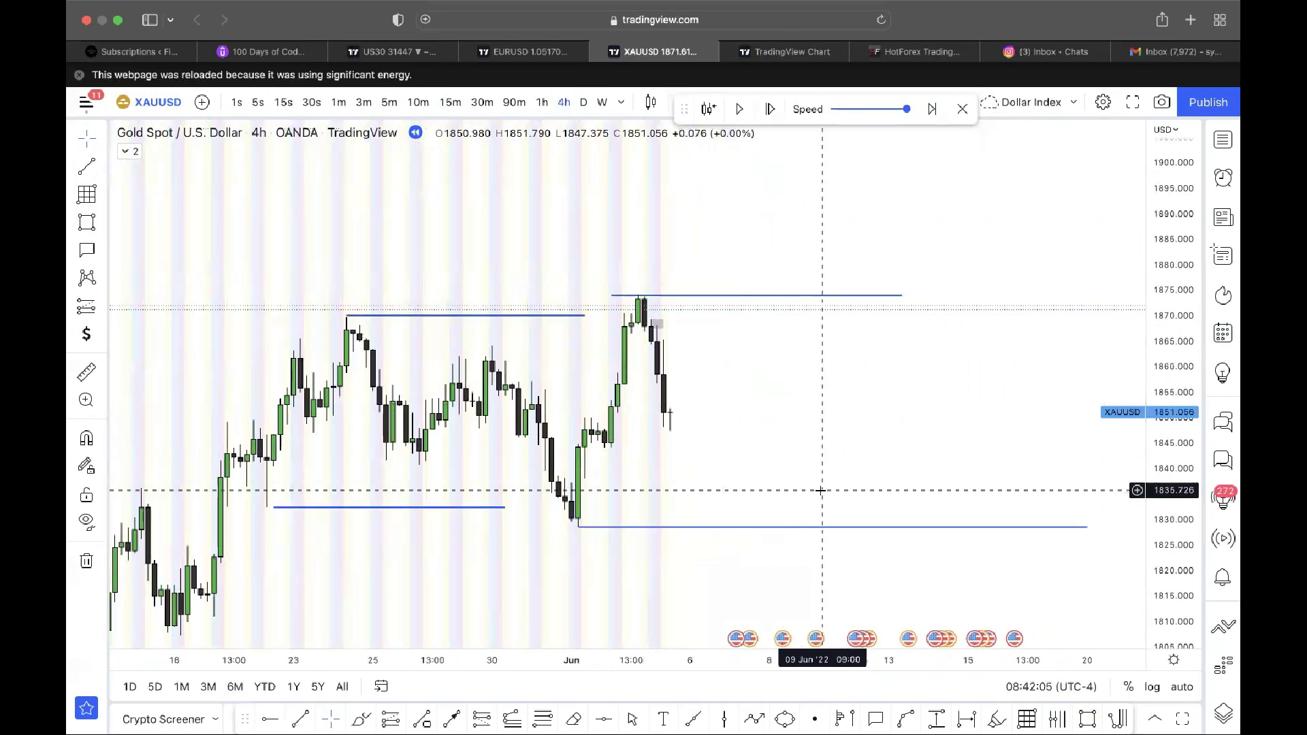
{"action": "scroll", "coordinate": [821, 490], "scroll_direction": "down", "scroll_amount": 5}
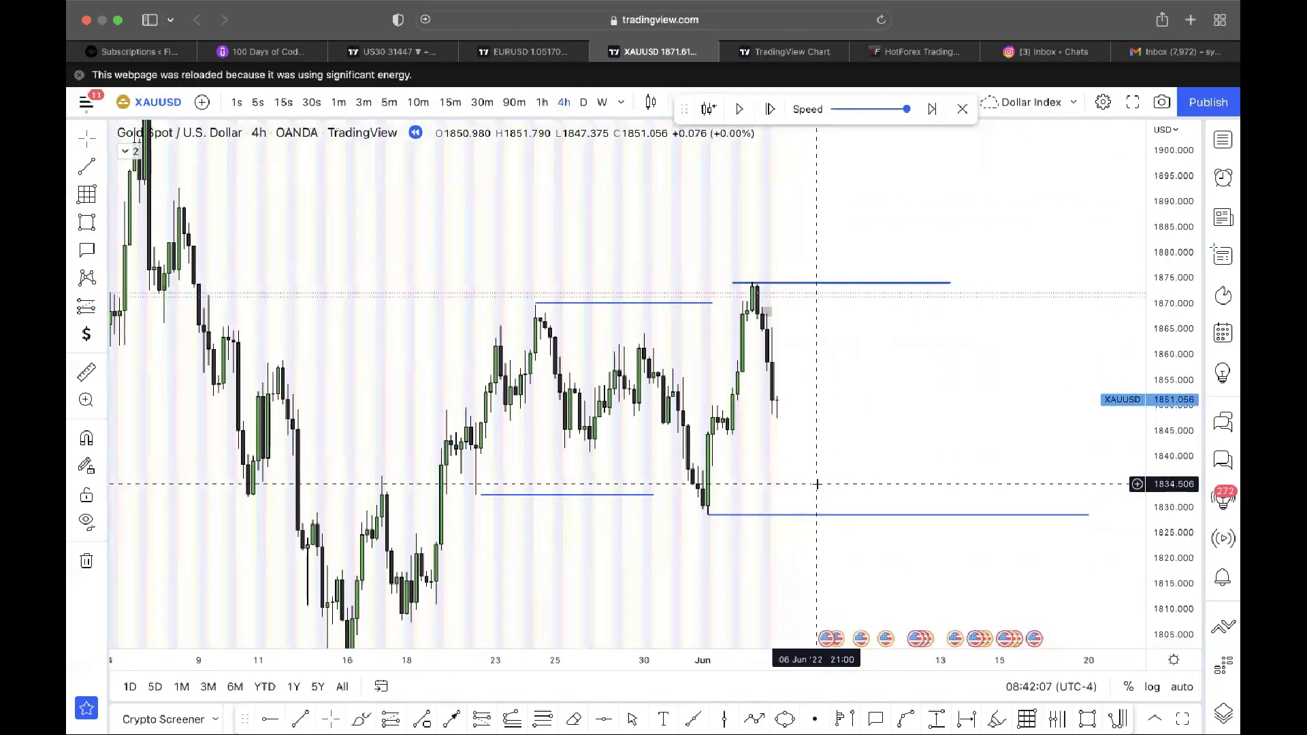
{"action": "left_click", "coordinate": [767, 110]}
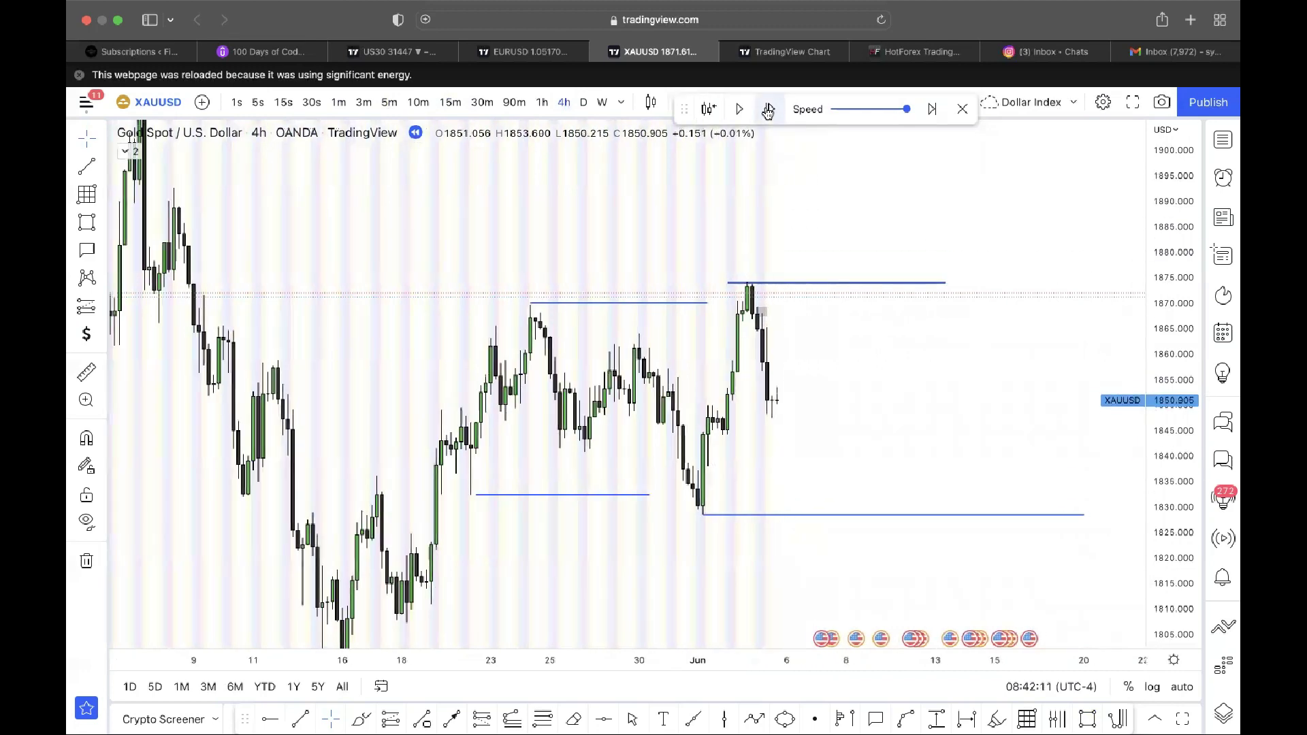
{"action": "left_click", "coordinate": [767, 109]}
{"action": "left_click", "coordinate": [767, 110]}
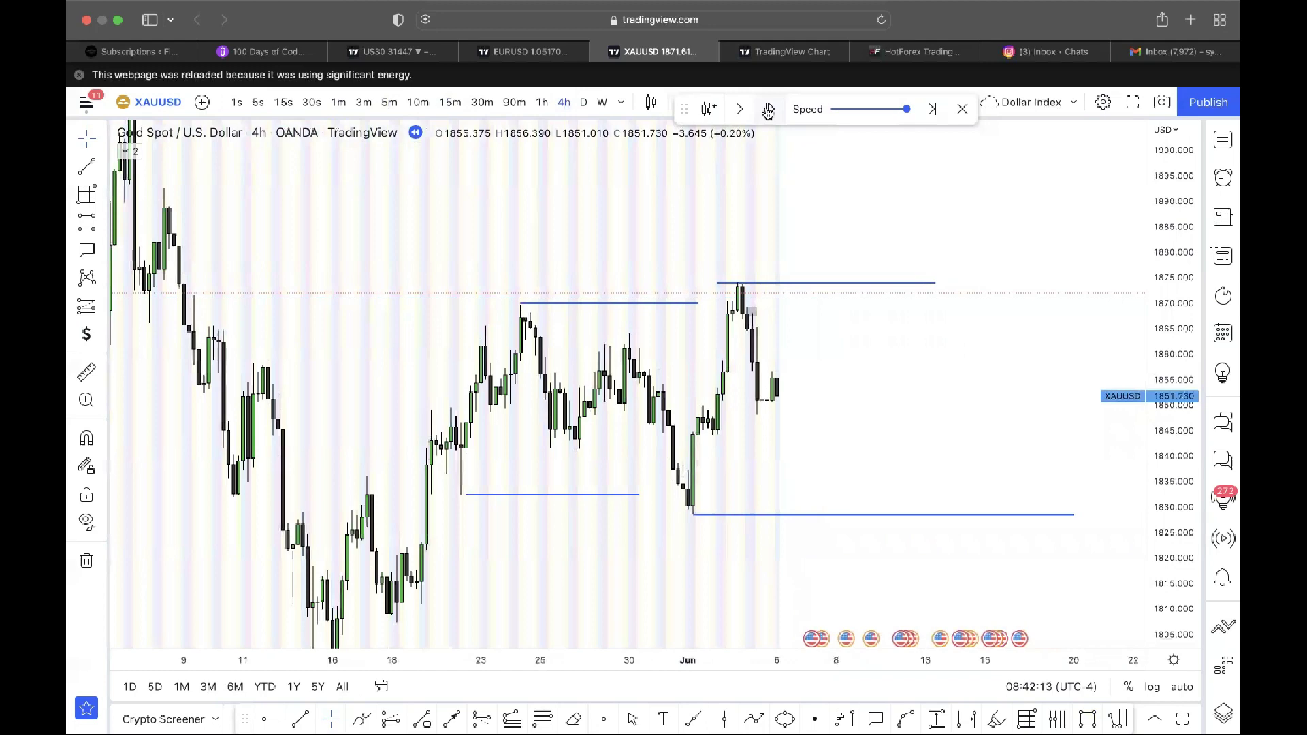
{"action": "left_click", "coordinate": [767, 110]}
{"action": "left_click", "coordinate": [767, 110]}
{"action": "left_click", "coordinate": [767, 110]}
{"action": "left_click", "coordinate": [767, 110]}
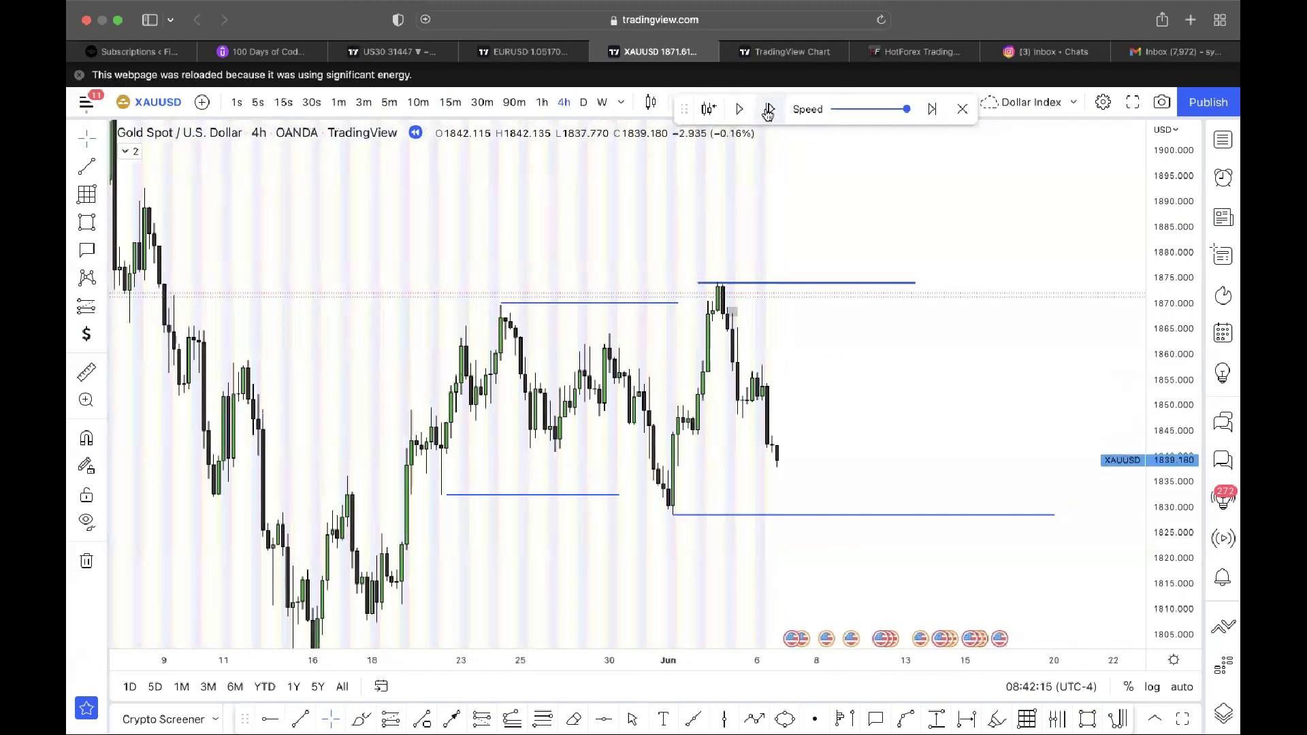
{"action": "left_click", "coordinate": [767, 110]}
{"action": "left_click", "coordinate": [767, 109]}
{"action": "left_click", "coordinate": [768, 109]}
{"action": "left_click", "coordinate": [767, 110]}
{"action": "left_click", "coordinate": [767, 110]}
{"action": "left_click", "coordinate": [767, 109]}
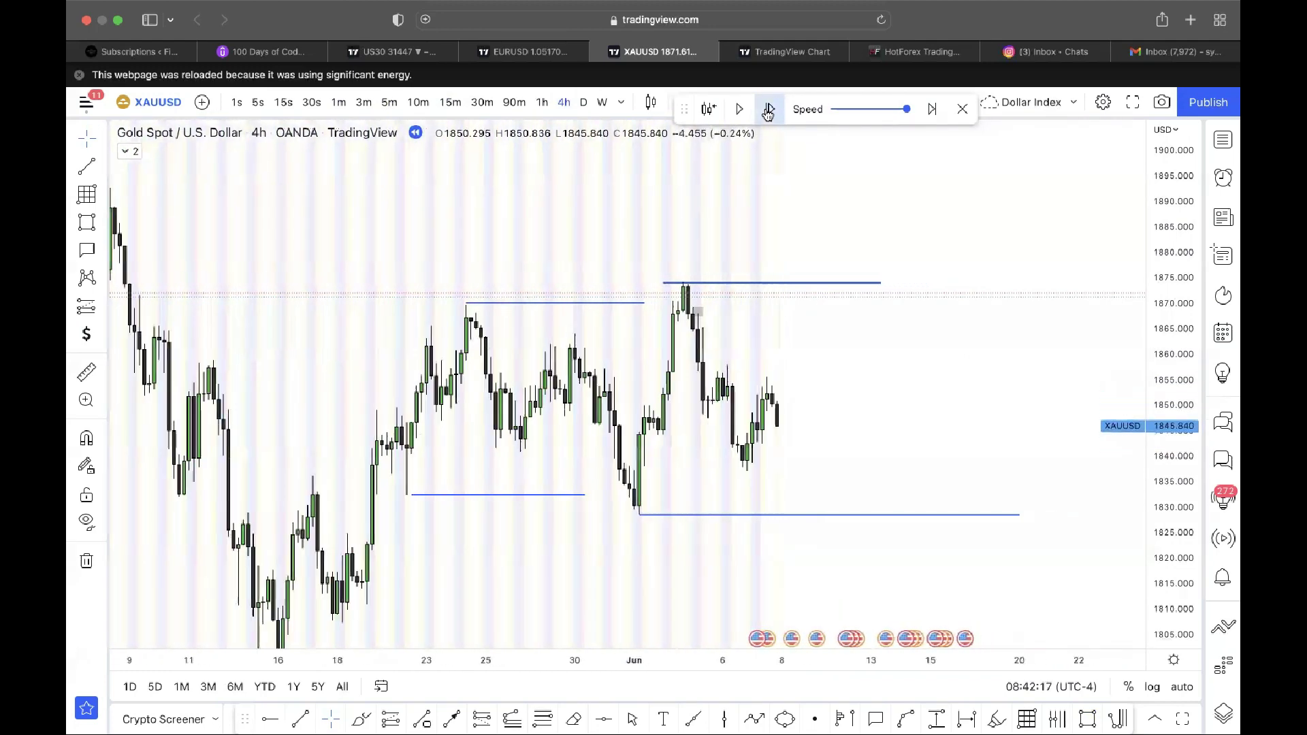
{"action": "left_click", "coordinate": [768, 109]}
{"action": "left_click", "coordinate": [767, 109]}
{"action": "left_click", "coordinate": [767, 110]}
{"action": "left_click", "coordinate": [767, 110]}
{"action": "left_click", "coordinate": [767, 109]}
{"action": "left_click", "coordinate": [767, 110]}
{"action": "left_click", "coordinate": [768, 110]}
{"action": "left_click", "coordinate": [767, 110]}
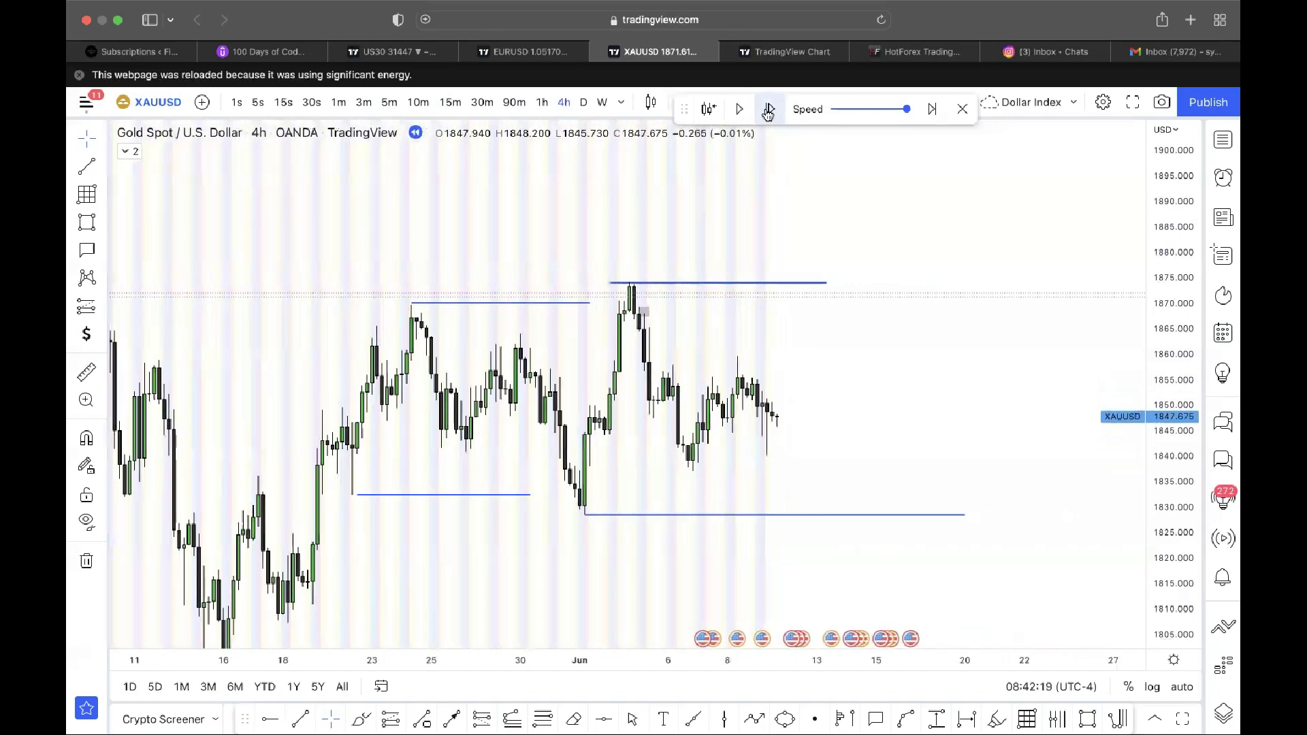
{"action": "left_click", "coordinate": [768, 112]}
{"action": "left_click", "coordinate": [767, 112]}
{"action": "left_click", "coordinate": [768, 112]}
{"action": "left_click", "coordinate": [767, 113]}
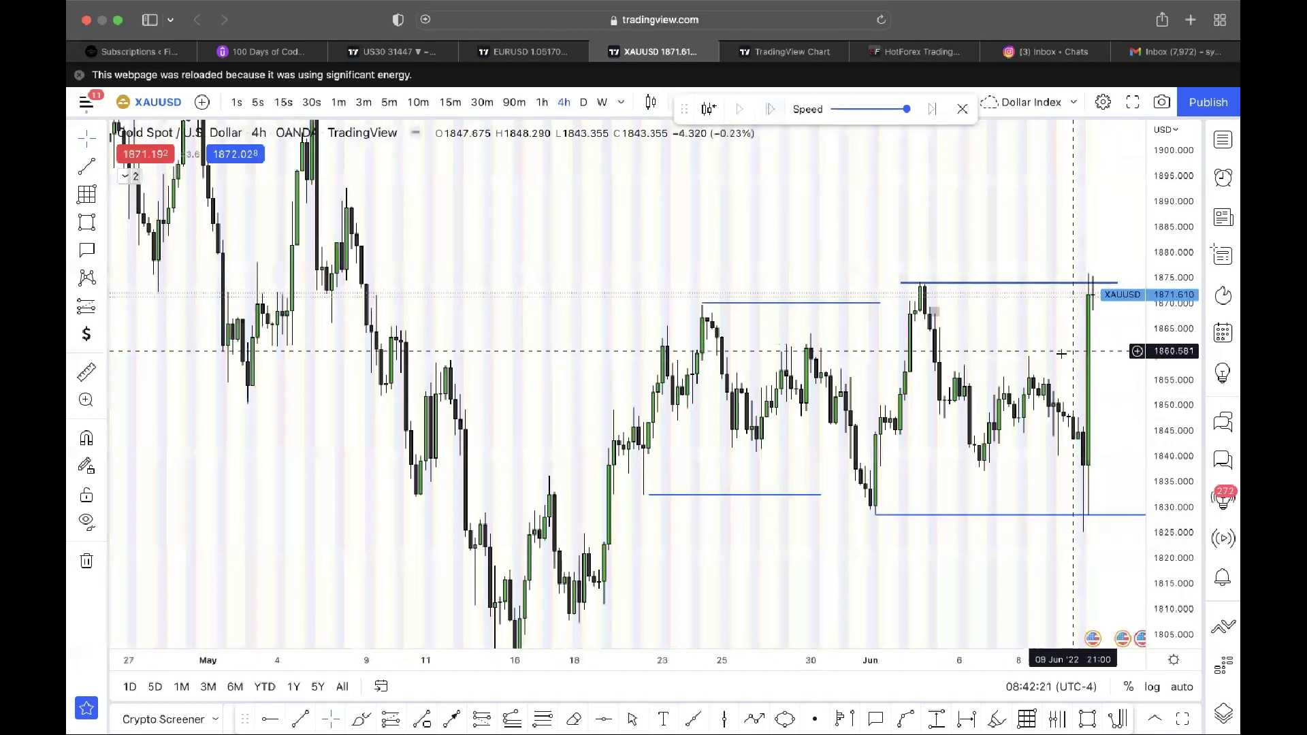
- Switch the chart to the 1-hour timeframe
{"action": "left_click_drag", "start_coordinate": [1021, 361], "coordinate": [801, 362]}
{"action": "scroll", "coordinate": [800, 362], "scroll_direction": "up", "scroll_amount": 5}
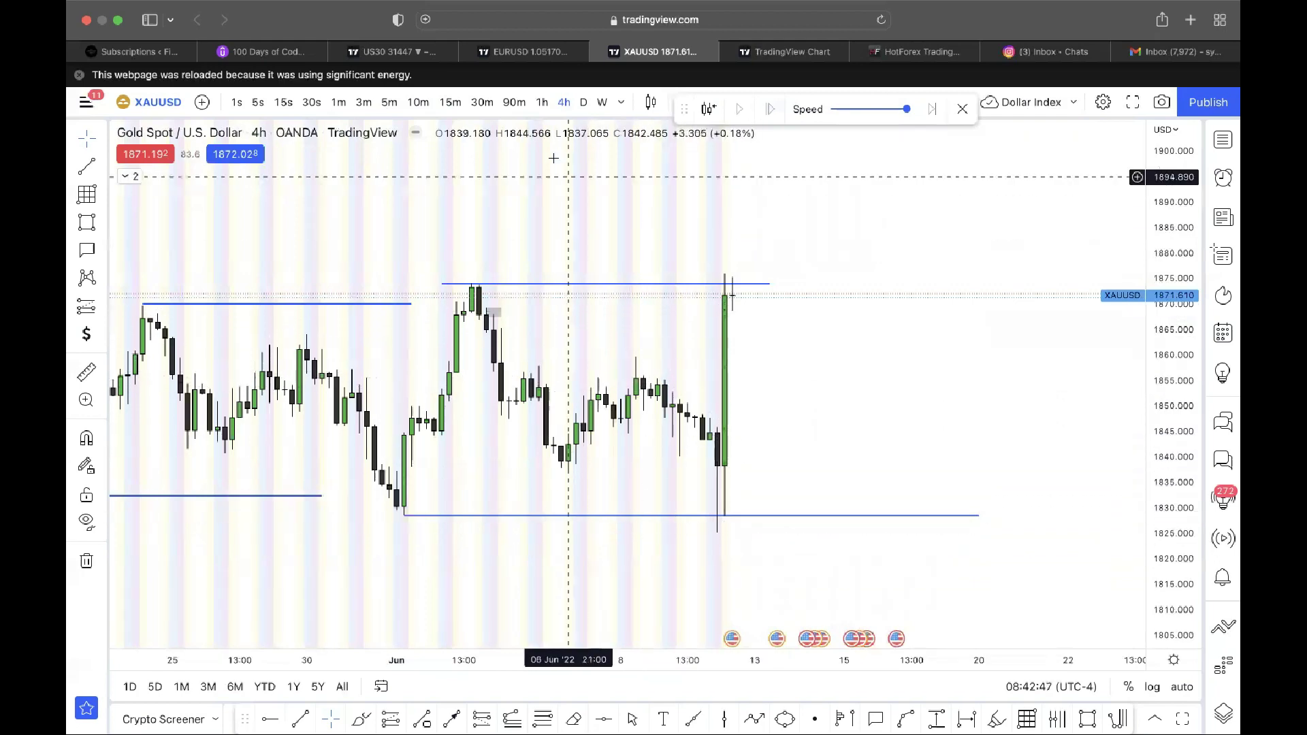
{"action": "left_click", "coordinate": [542, 103]}
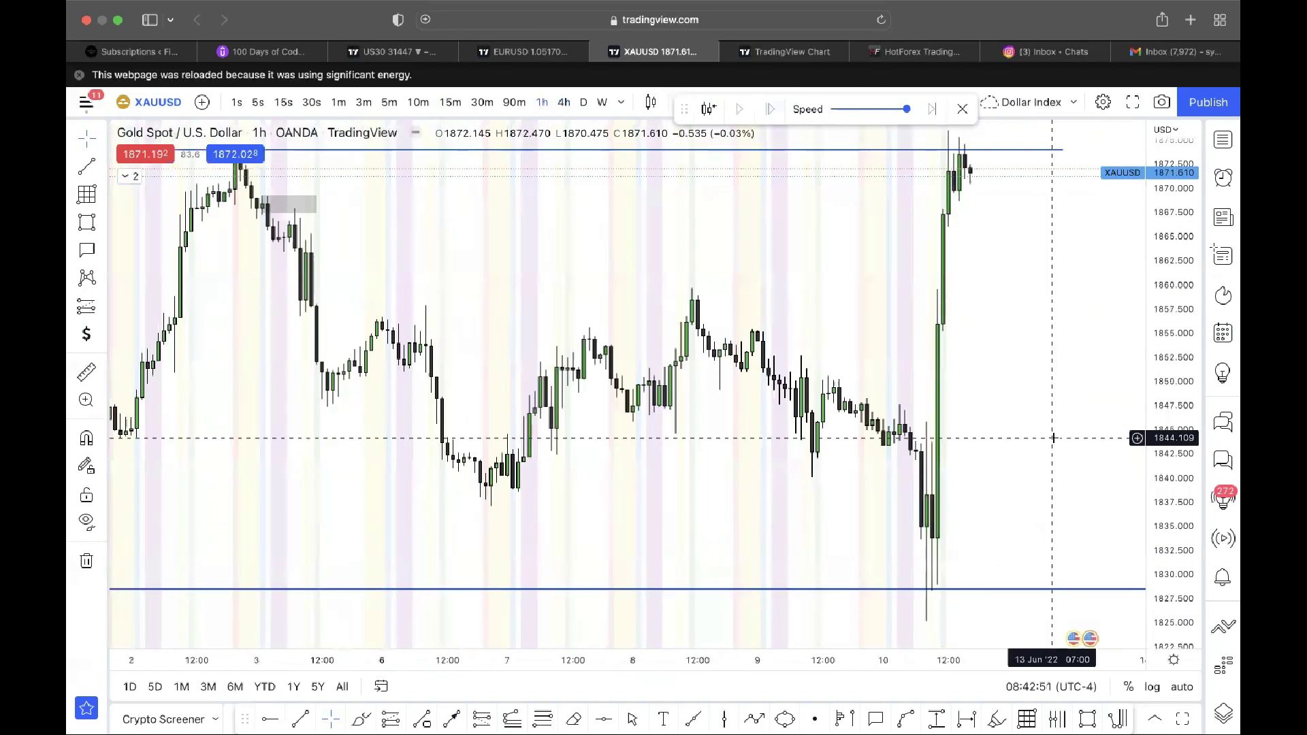
- Draw horizontal lines from the 6 June 08:00 high at about 1857.87 and from the 6 June 21:00 low at about 1837.2, both reaching 8 June
{"action": "scroll", "coordinate": [800, 389], "scroll_direction": "up", "scroll_amount": 1}
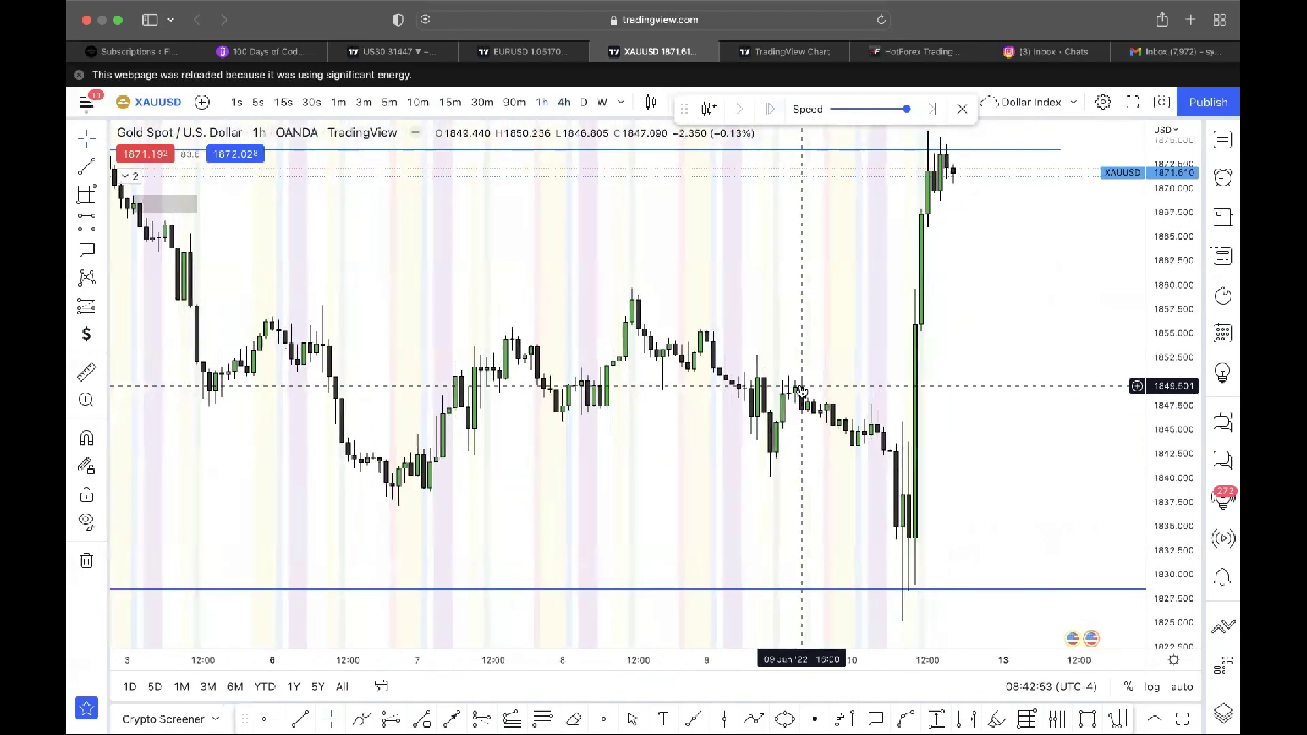
{"action": "left_click_drag", "start_coordinate": [512, 294], "coordinate": [549, 288]}
{"action": "left_click", "coordinate": [87, 164]}
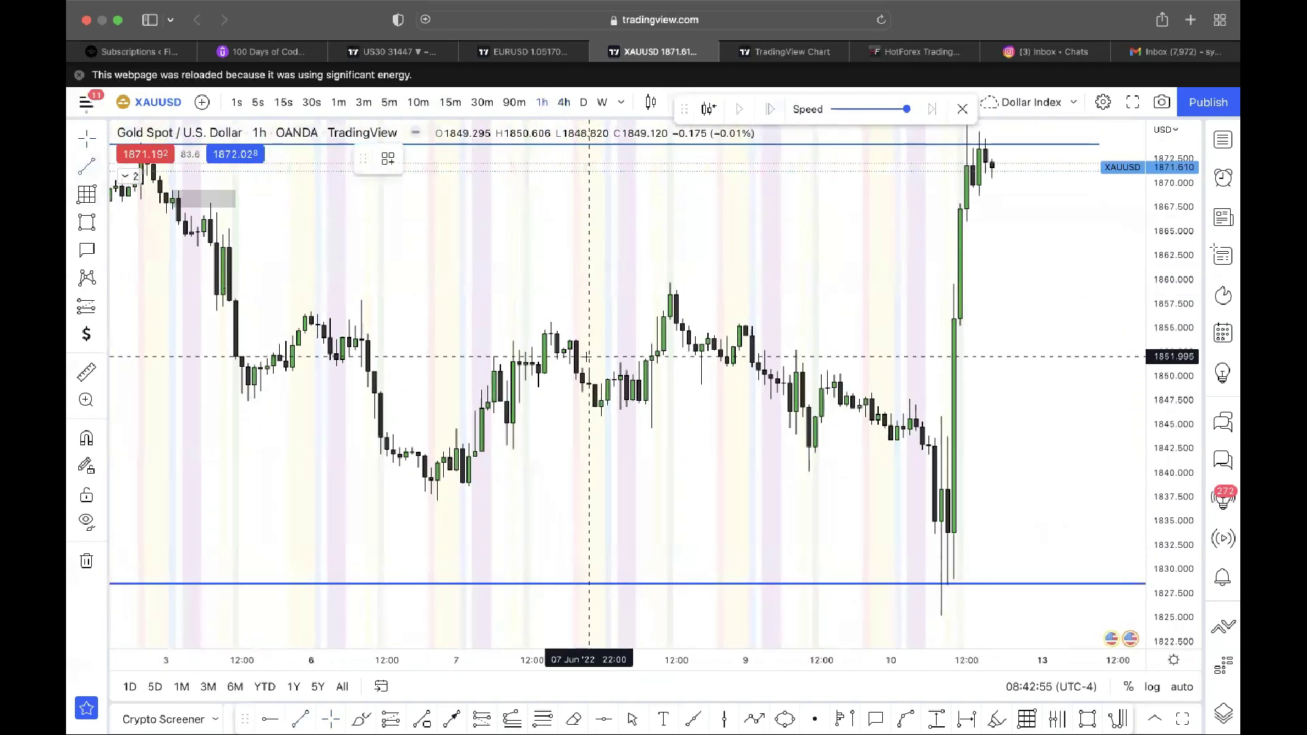
{"action": "scroll", "coordinate": [408, 326], "scroll_direction": "left", "scroll_amount": 3}
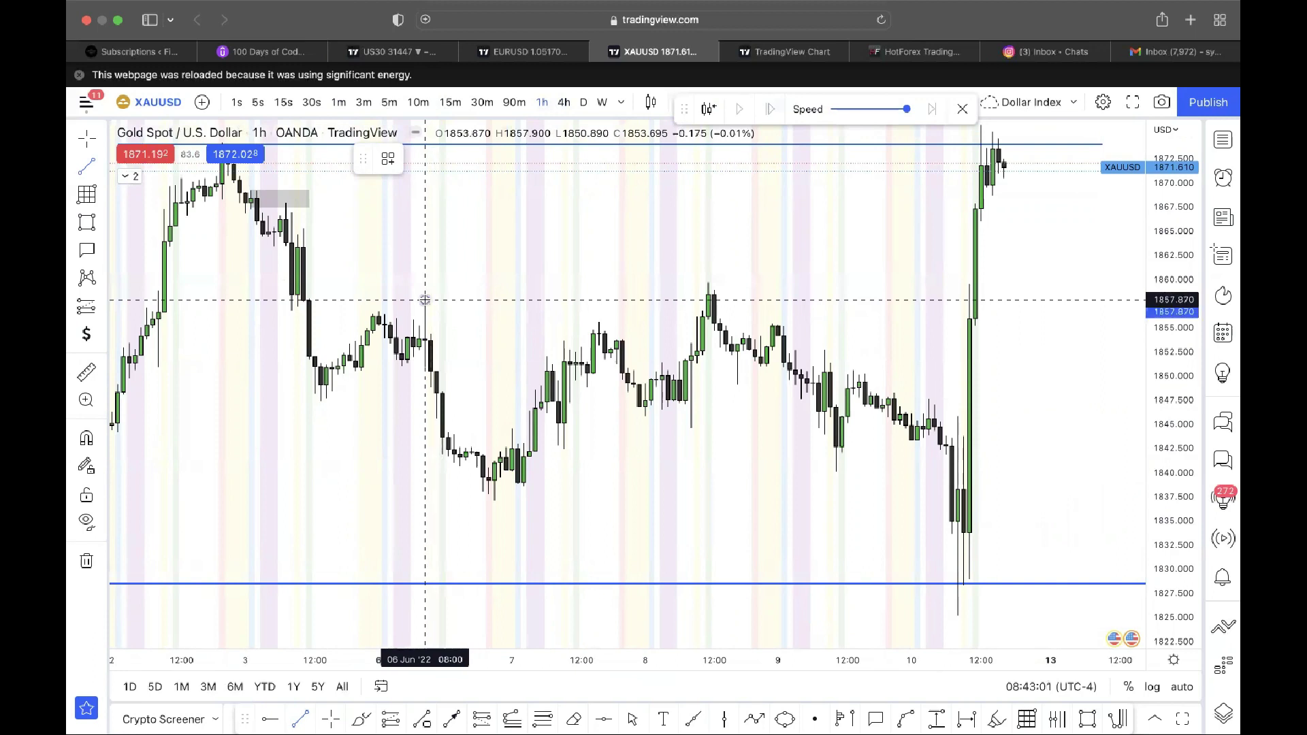
{"action": "left_click_drag", "start_coordinate": [425, 300], "coordinate": [679, 299]}
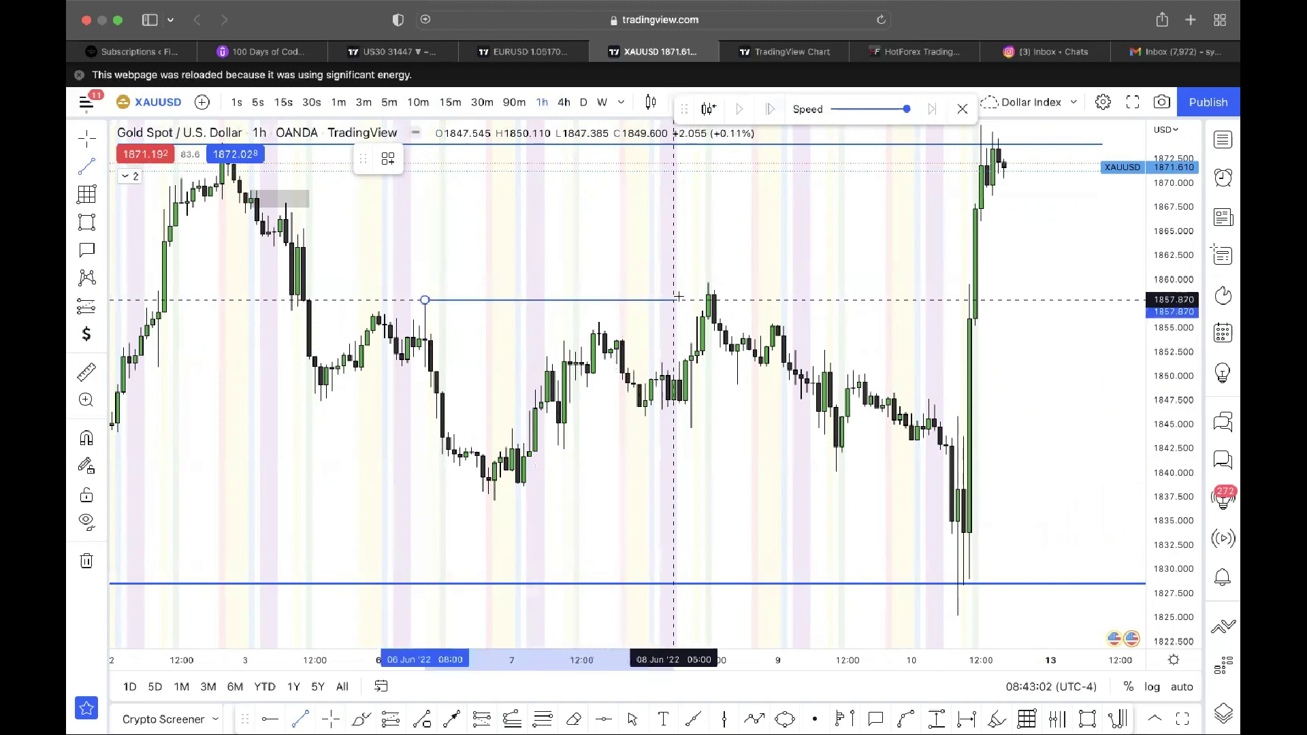
{"action": "left_click", "coordinate": [86, 166]}
{"action": "left_click_drag", "start_coordinate": [495, 499], "coordinate": [755, 499]}
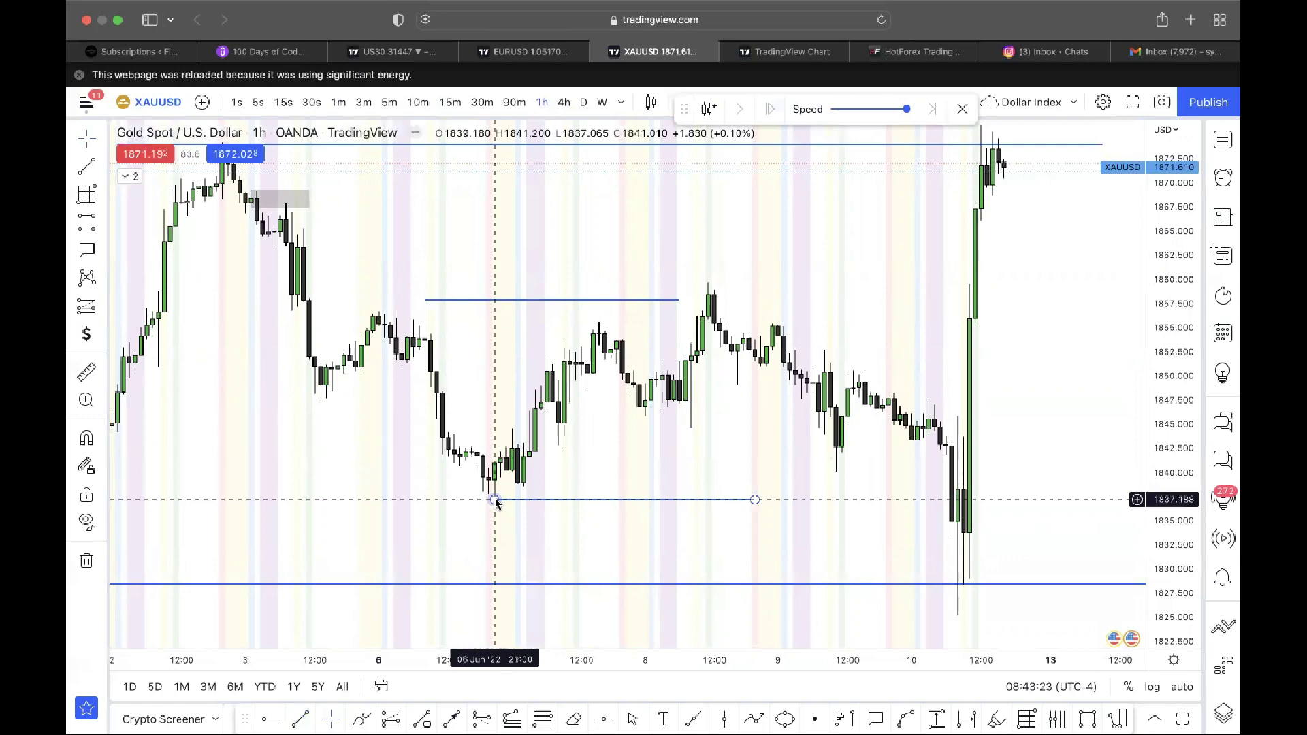
- Restart the bar replay on the 1-hour chart from about 14:00 on 8 June, just after the high above the 1857.87 line
{"action": "scroll", "coordinate": [495, 500], "scroll_direction": "left", "scroll_amount": 5}
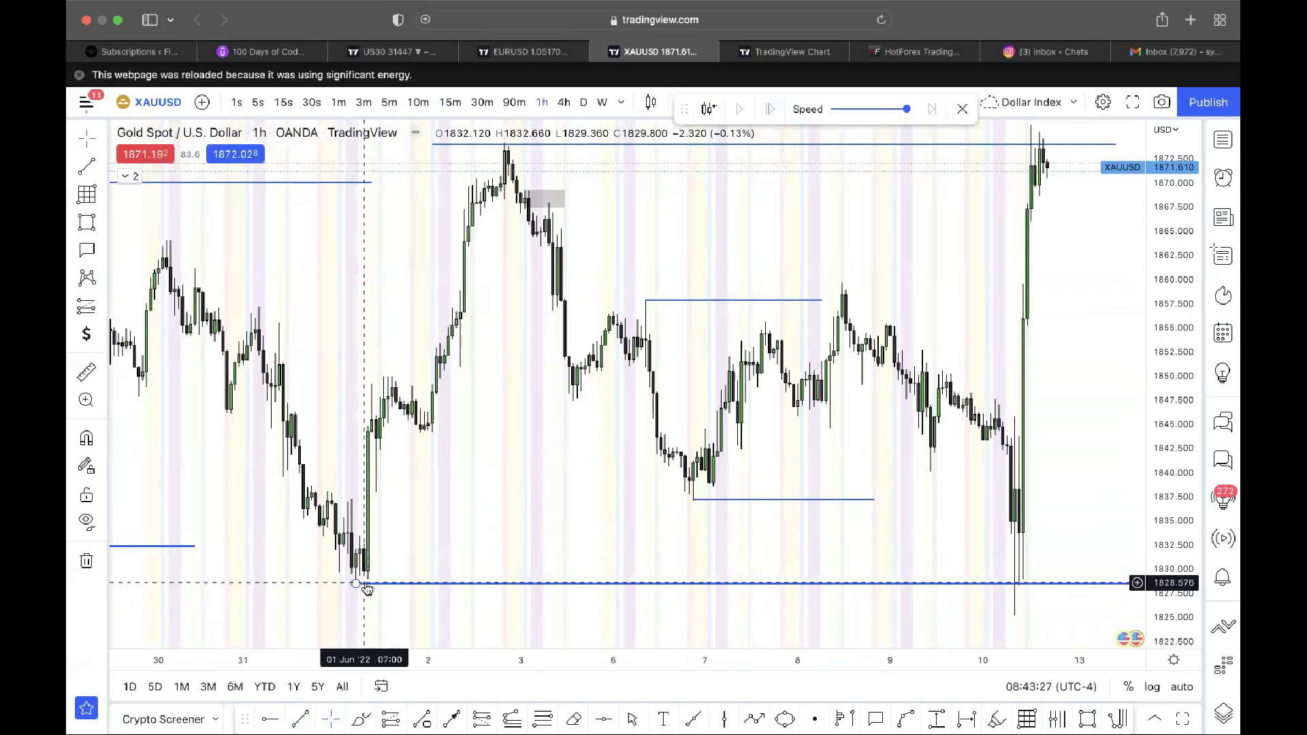
{"action": "left_click", "coordinate": [357, 584]}
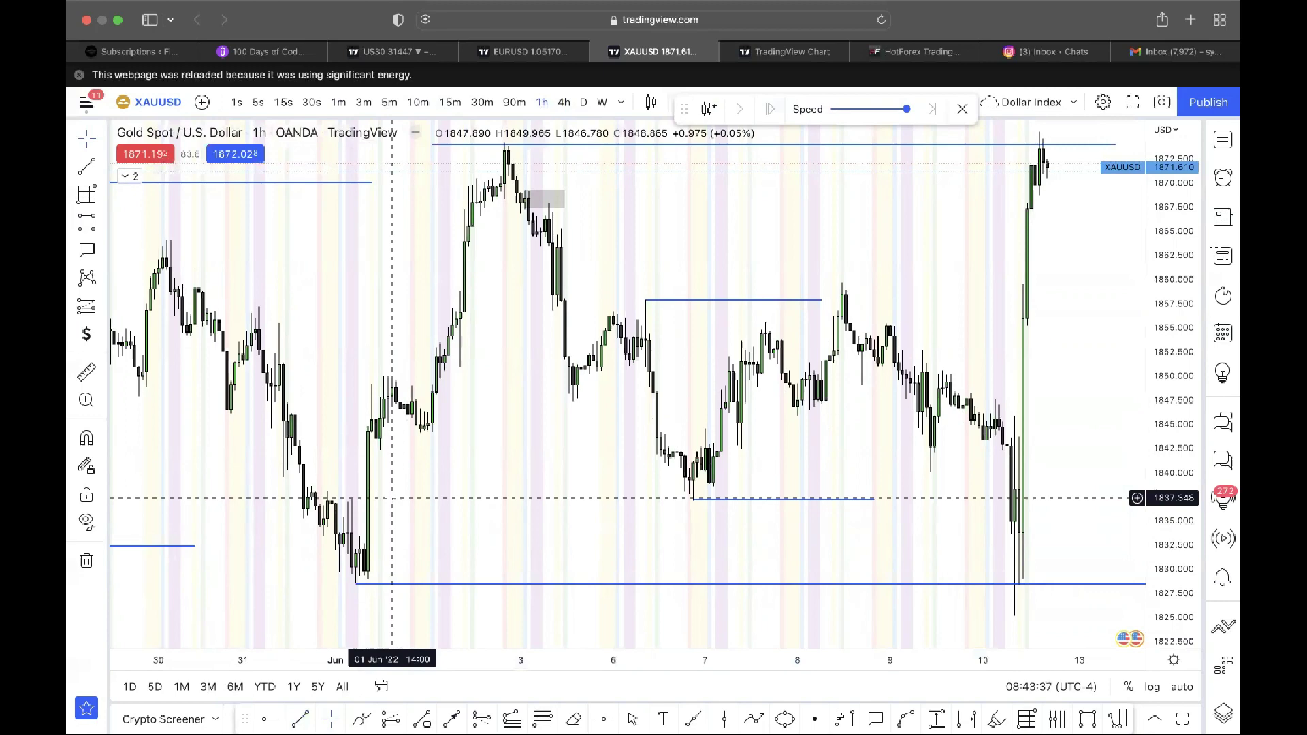
{"action": "scroll", "coordinate": [592, 498], "scroll_direction": "up", "scroll_amount": 5}
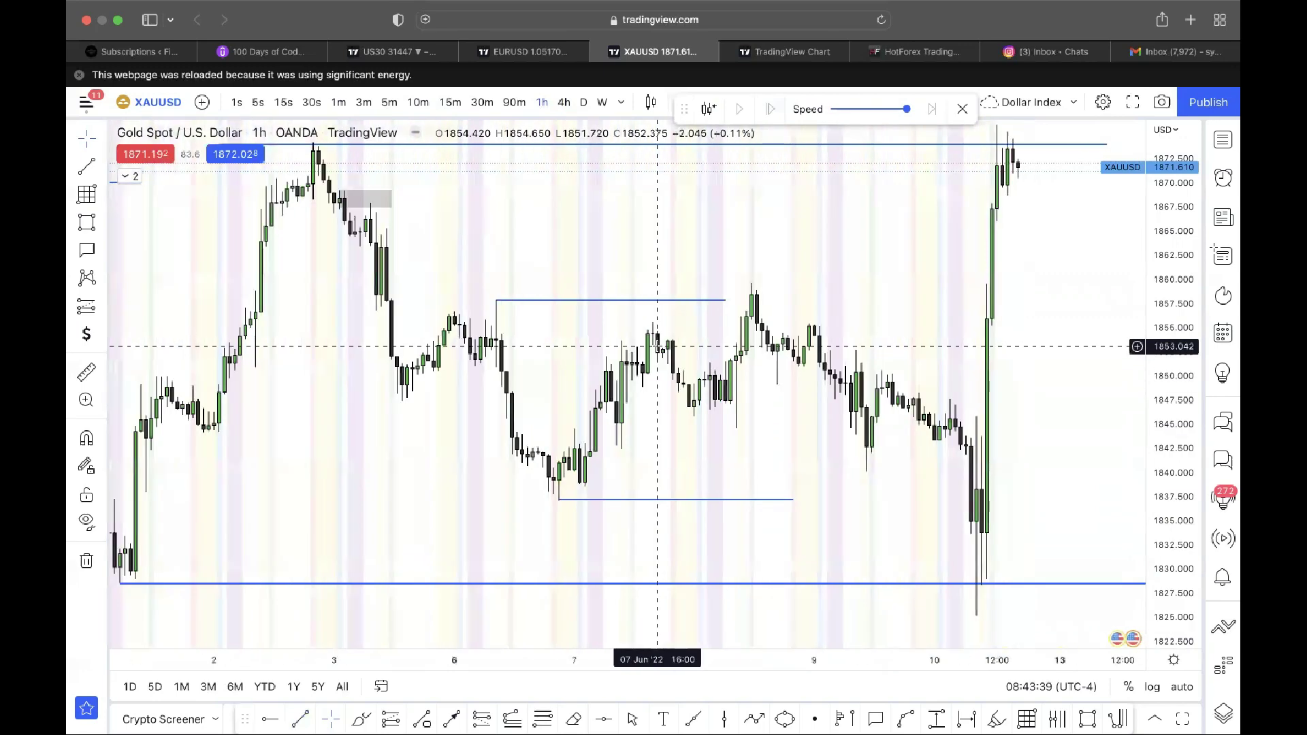
{"action": "mouse_move", "coordinate": [1173, 550]}
{"action": "left_mouse_down"}
{"action": "mouse_move", "coordinate": [1174, 517]}
{"action": "mouse_move", "coordinate": [1173, 549]}
{"action": "left_mouse_up"}
{"action": "left_click_drag", "start_coordinate": [1094, 474], "coordinate": [1074, 458]}
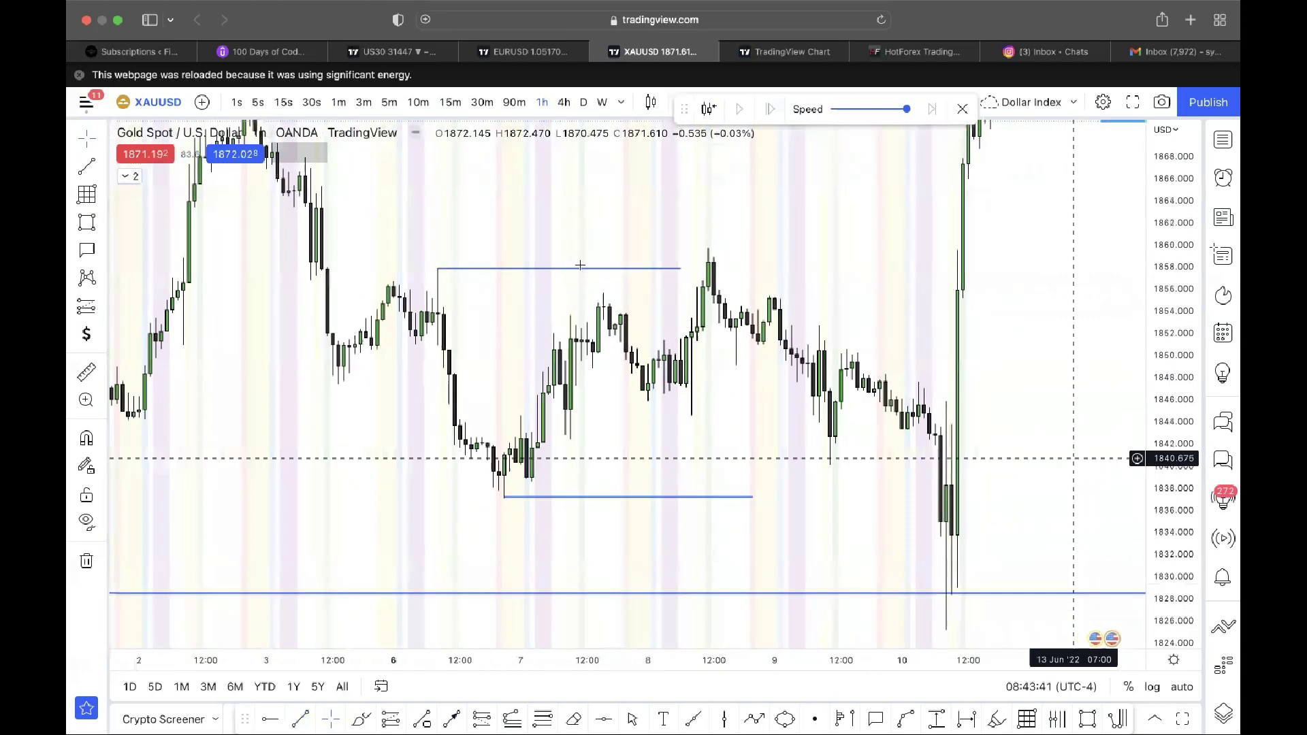
{"action": "left_click", "coordinate": [708, 107]}
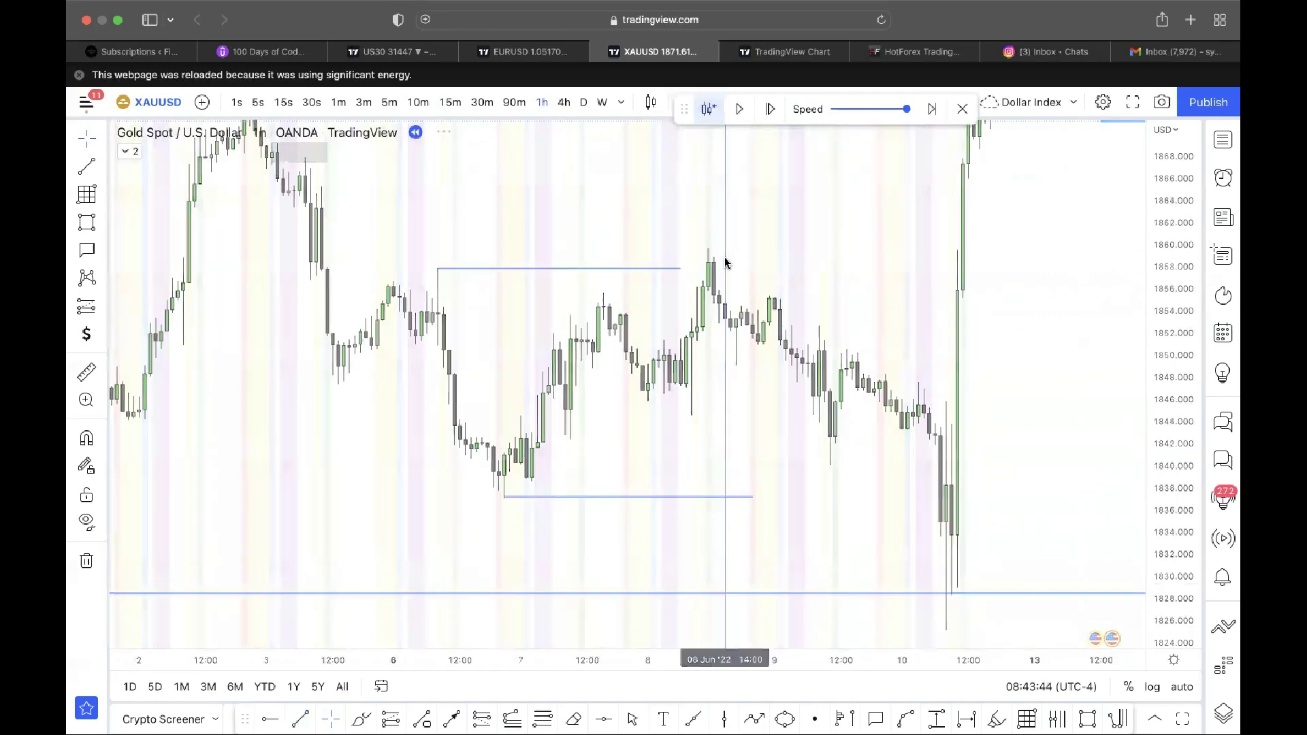
{"action": "left_click", "coordinate": [722, 262]}
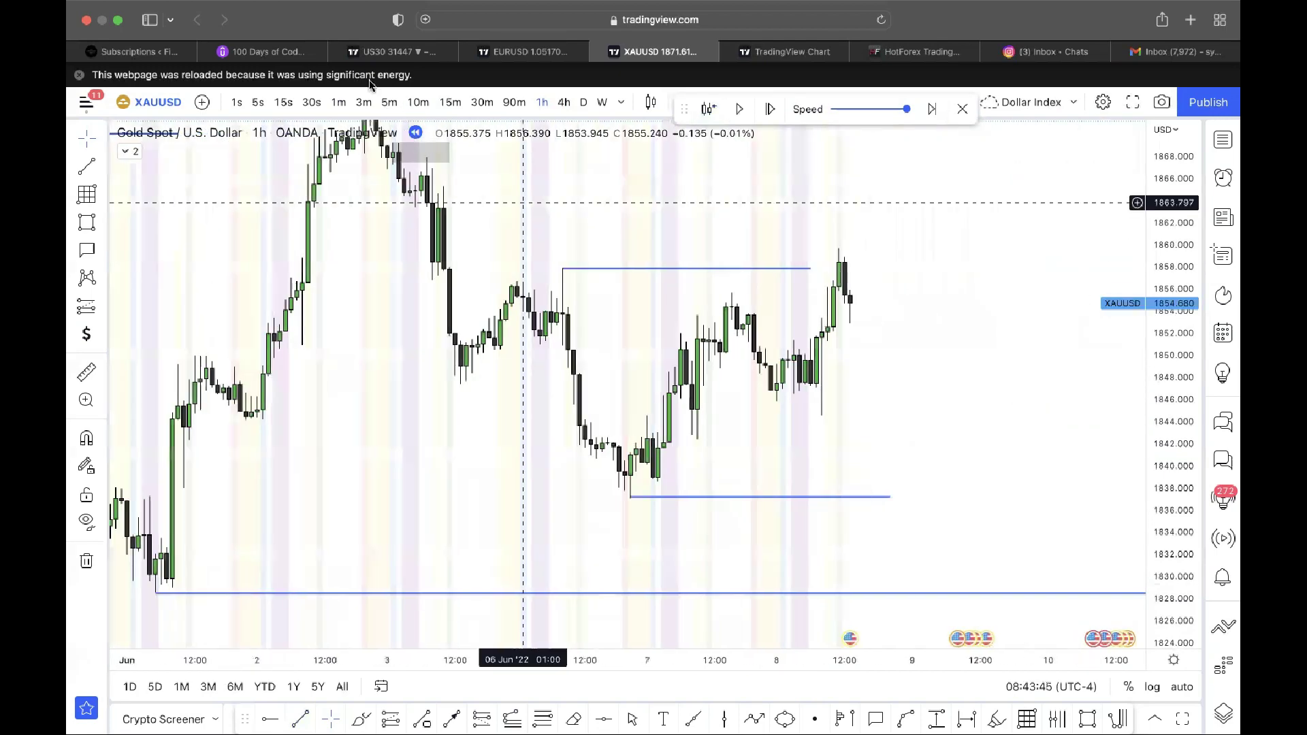
- Switch to the 1-minute timeframe and extend the 1857.87 line's right end to 11:35 on 8 June
{"action": "right_click", "coordinate": [709, 186]}
{"action": "left_click", "coordinate": [749, 210]}
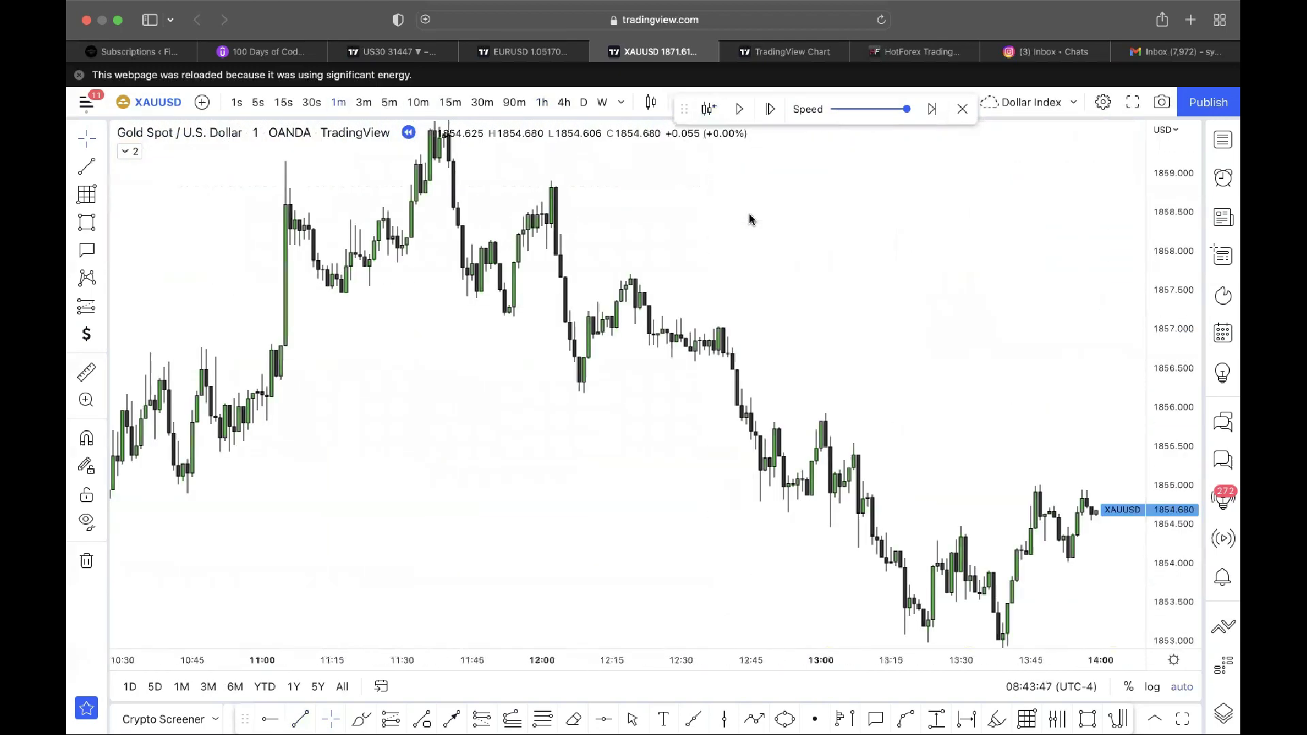
{"action": "scroll", "coordinate": [633, 236], "scroll_direction": "down", "scroll_amount": 10}
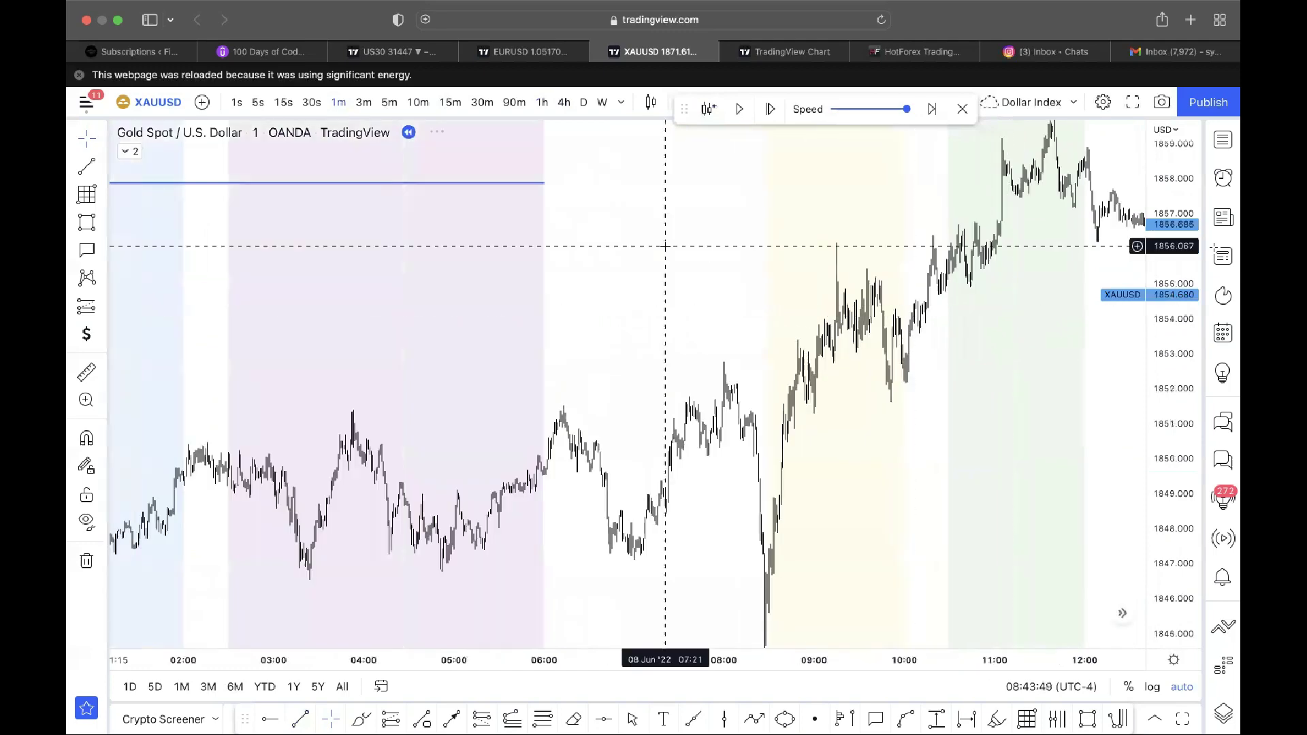
{"action": "left_click_drag", "start_coordinate": [544, 183], "coordinate": [1048, 190]}
{"action": "left_click", "coordinate": [1048, 295], "text": "shift"}
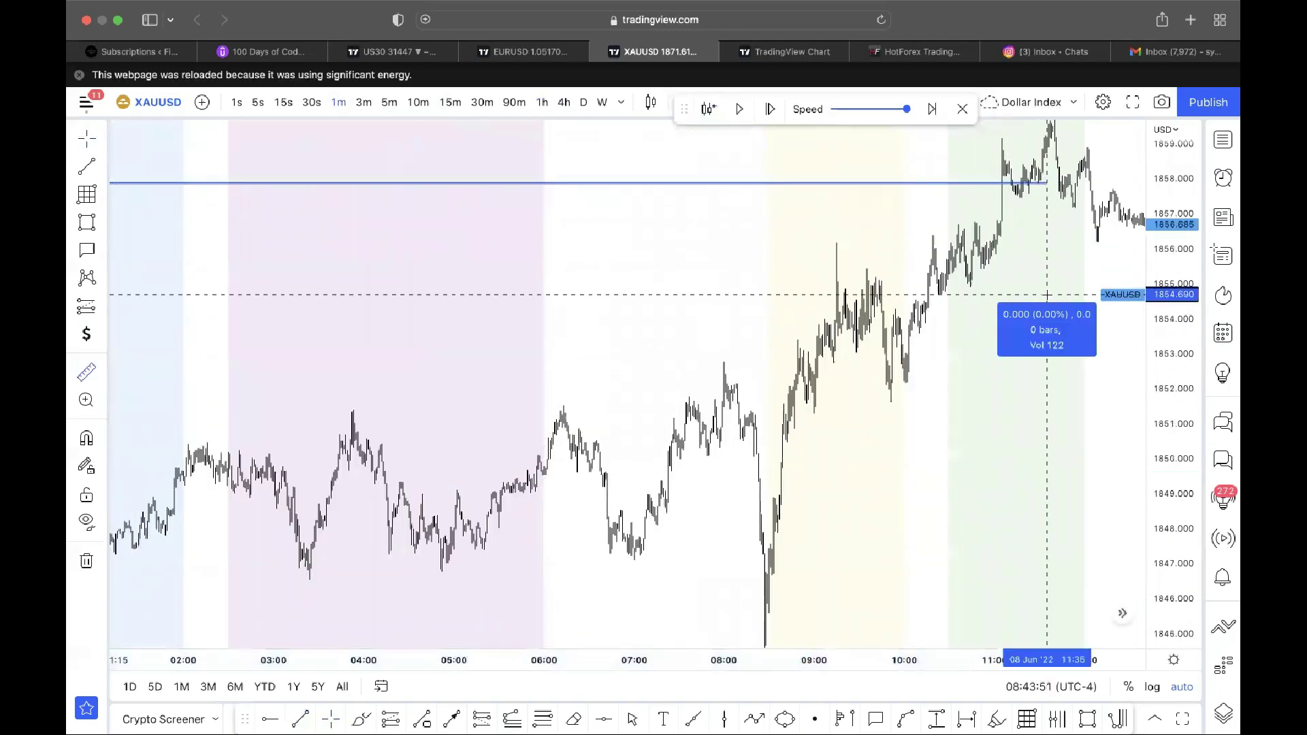
- Examine the 1-minute price action around the extended line's right end between 11:00 and 13:00 on 8 June
{"action": "scroll", "coordinate": [1046, 293], "scroll_direction": "up", "scroll_amount": 2}
{"action": "scroll", "coordinate": [998, 281], "scroll_direction": "up", "scroll_amount": 6}
{"action": "left_click", "coordinate": [952, 339]}
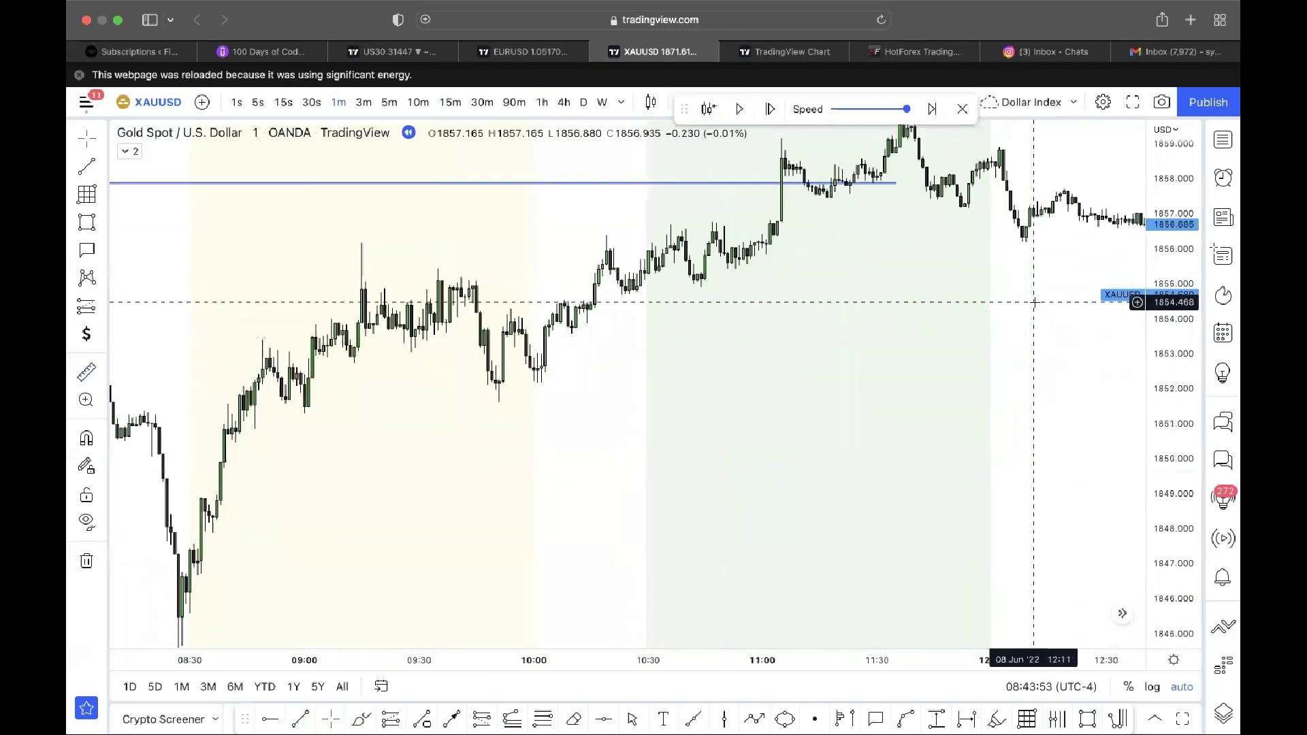
{"action": "scroll", "coordinate": [1041, 326], "scroll_direction": "right", "scroll_amount": 3}
{"action": "scroll", "coordinate": [987, 508], "scroll_direction": "up", "scroll_amount": 5}
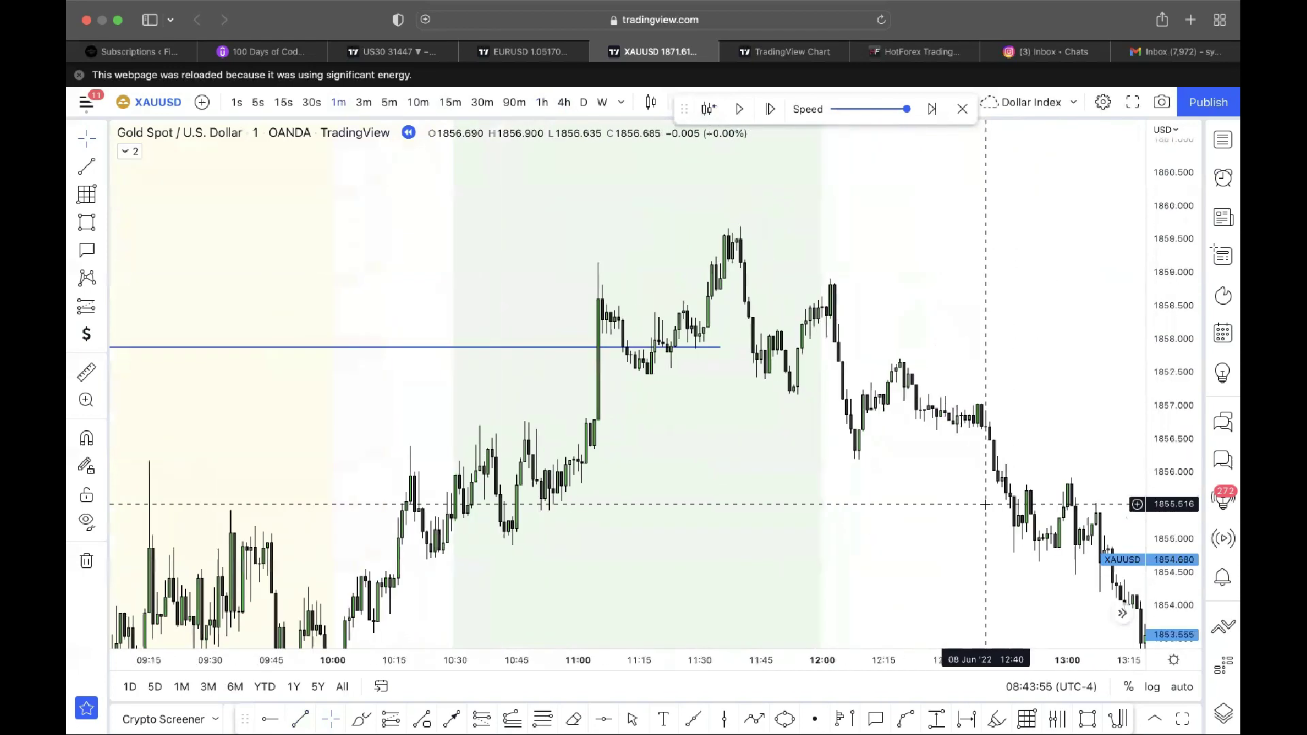
{"action": "scroll", "coordinate": [987, 510], "scroll_direction": "up", "scroll_amount": 1}
{"action": "left_click_drag", "start_coordinate": [1165, 500], "coordinate": [1165, 366]}
{"action": "left_click_drag", "start_coordinate": [1050, 320], "coordinate": [1024, 373]}
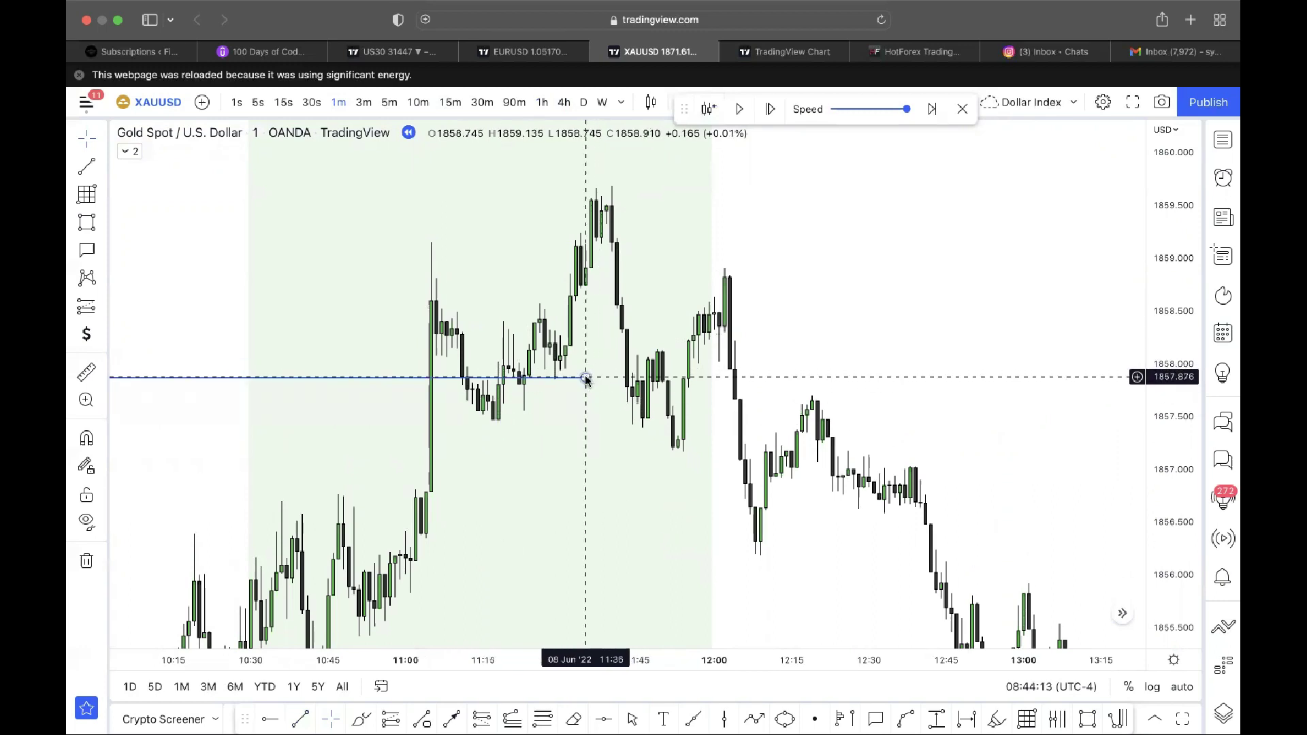
- Shorten the 1857.87 line's right end to about 10:56 and draw a short horizontal line from the 11:29 low to about 11:43
{"action": "left_click_drag", "start_coordinate": [586, 378], "coordinate": [385, 380]}
{"action": "left_click", "coordinate": [424, 418]}
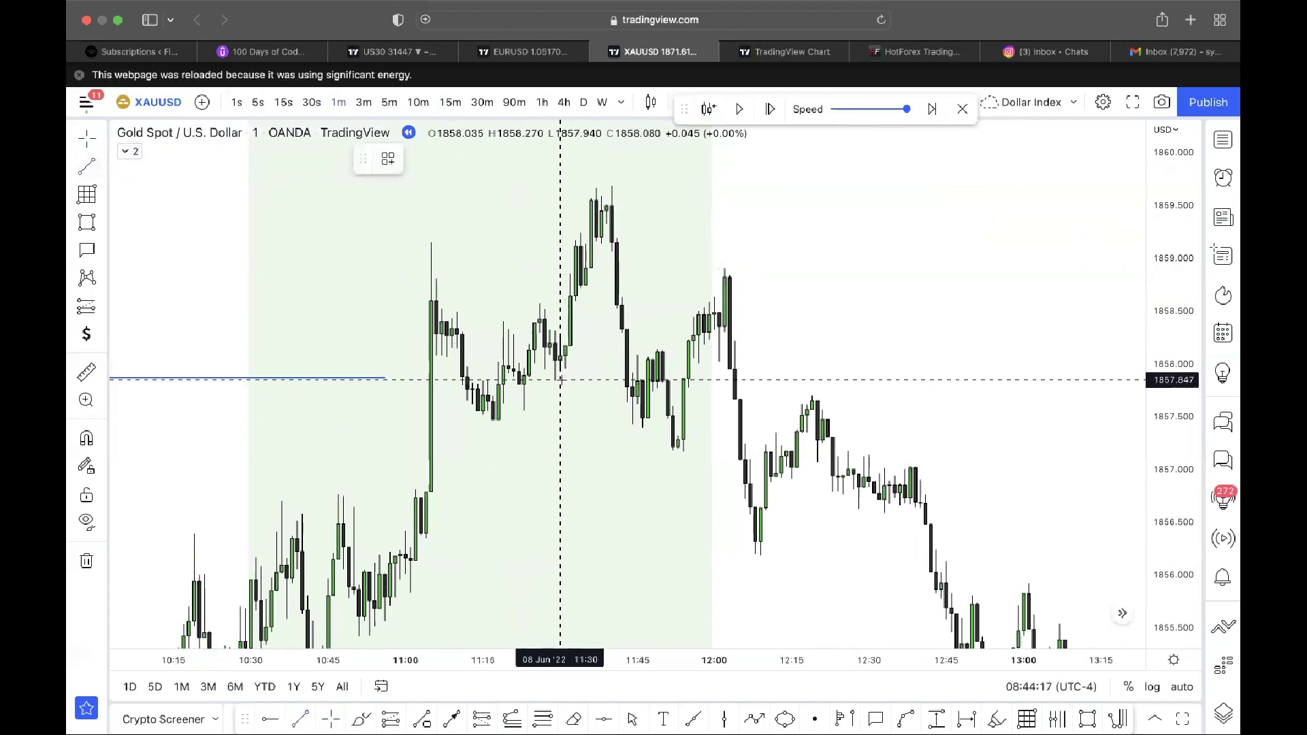
{"action": "left_click", "coordinate": [628, 378]}
{"action": "left_click", "coordinate": [596, 457]}
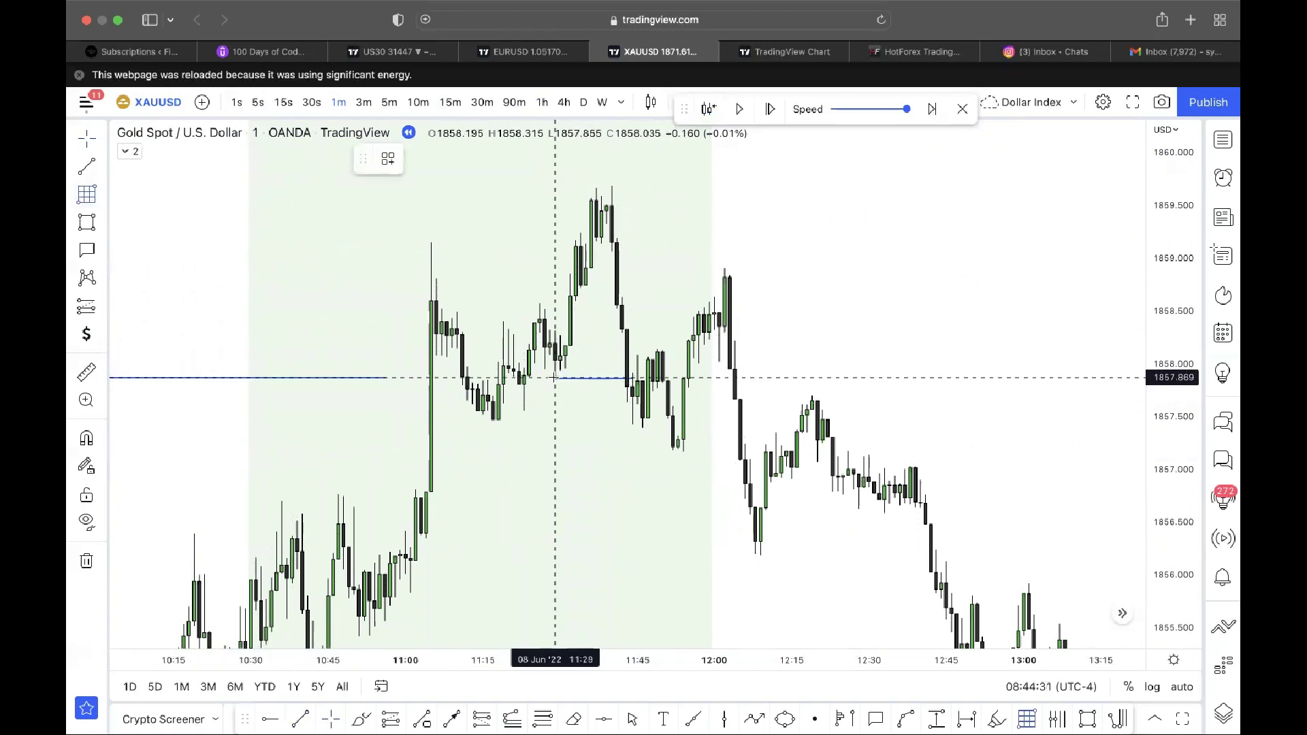
- Draw a two-zone retracement box from the 11:29 low at about 1857.87 to the swing high at about 1859.69, reaching 12:25
{"action": "left_click_drag", "start_coordinate": [554, 377], "coordinate": [843, 185]}
{"action": "left_click", "coordinate": [843, 184]}
{"action": "left_click", "coordinate": [910, 263]}
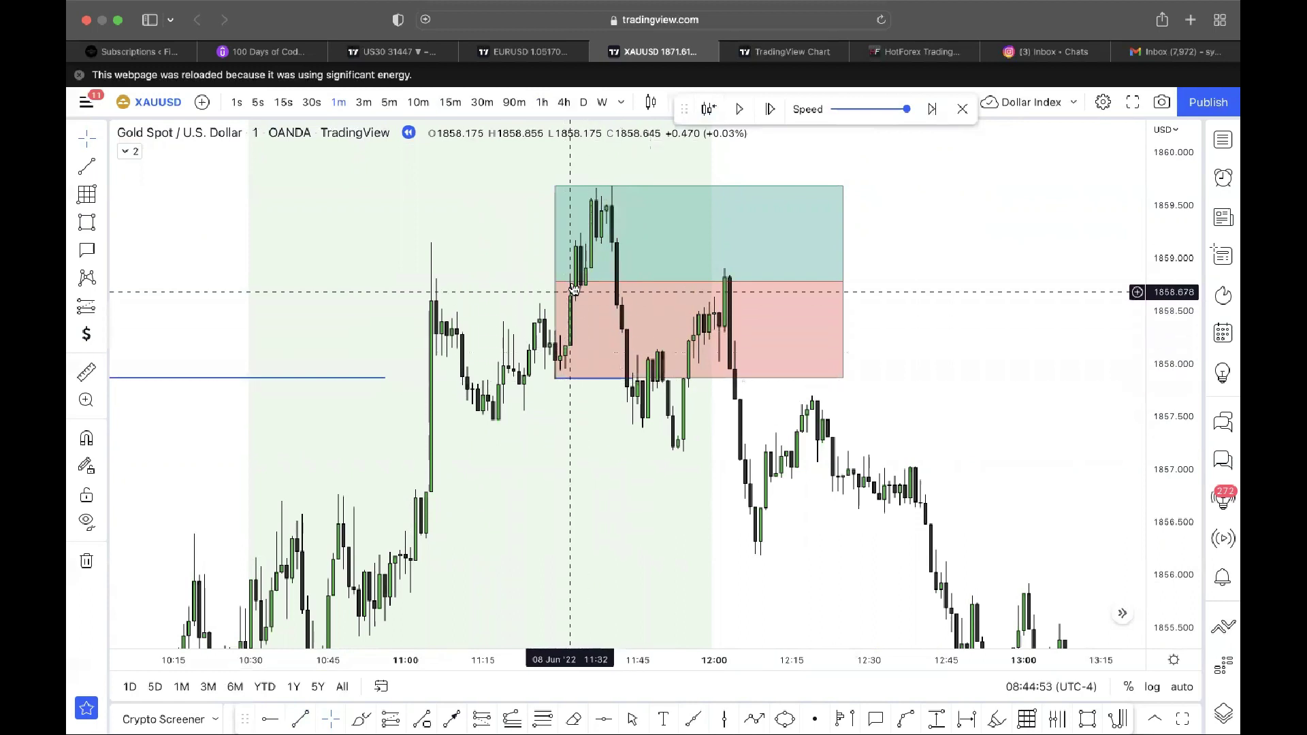
- Place a short position at 12:01 with entry 1858.744 and stop 1859.672, and delete the retracement box
{"action": "left_click", "coordinate": [86, 309]}
{"action": "left_click", "coordinate": [96, 307]}
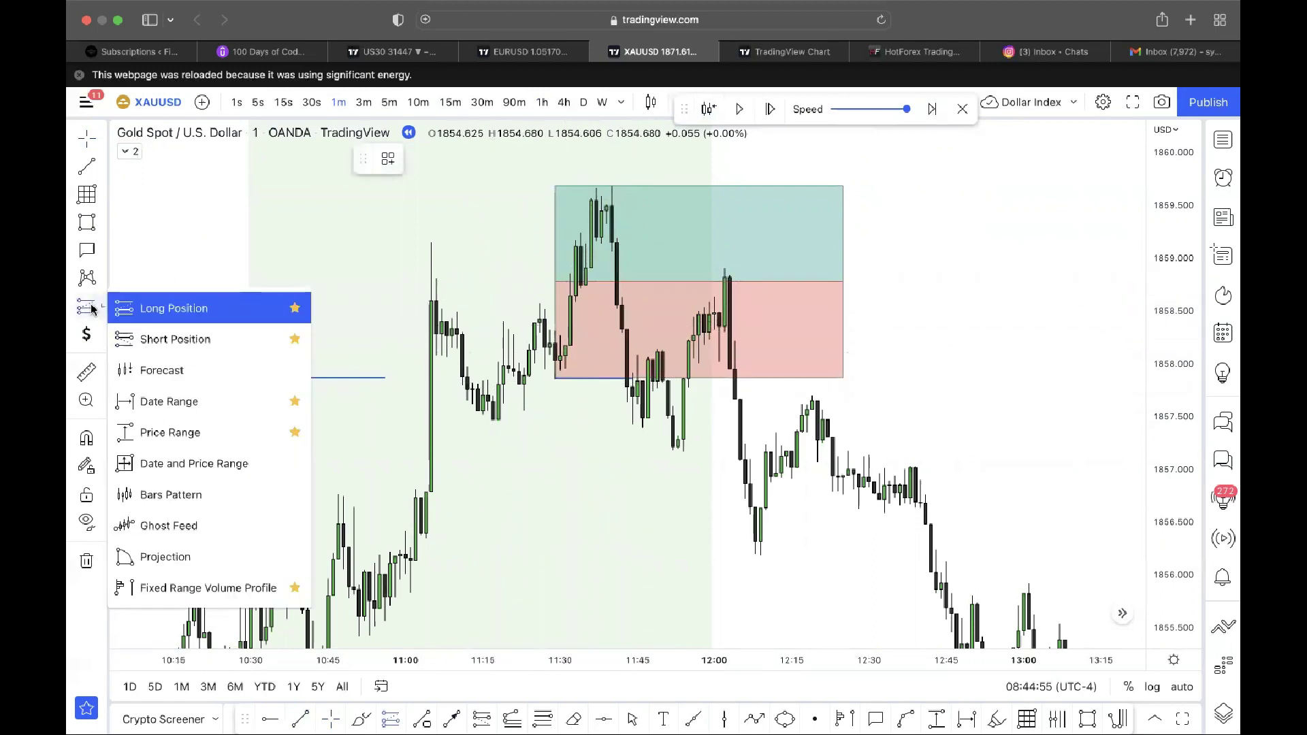
{"action": "left_click", "coordinate": [140, 340]}
{"action": "left_click", "coordinate": [719, 285]}
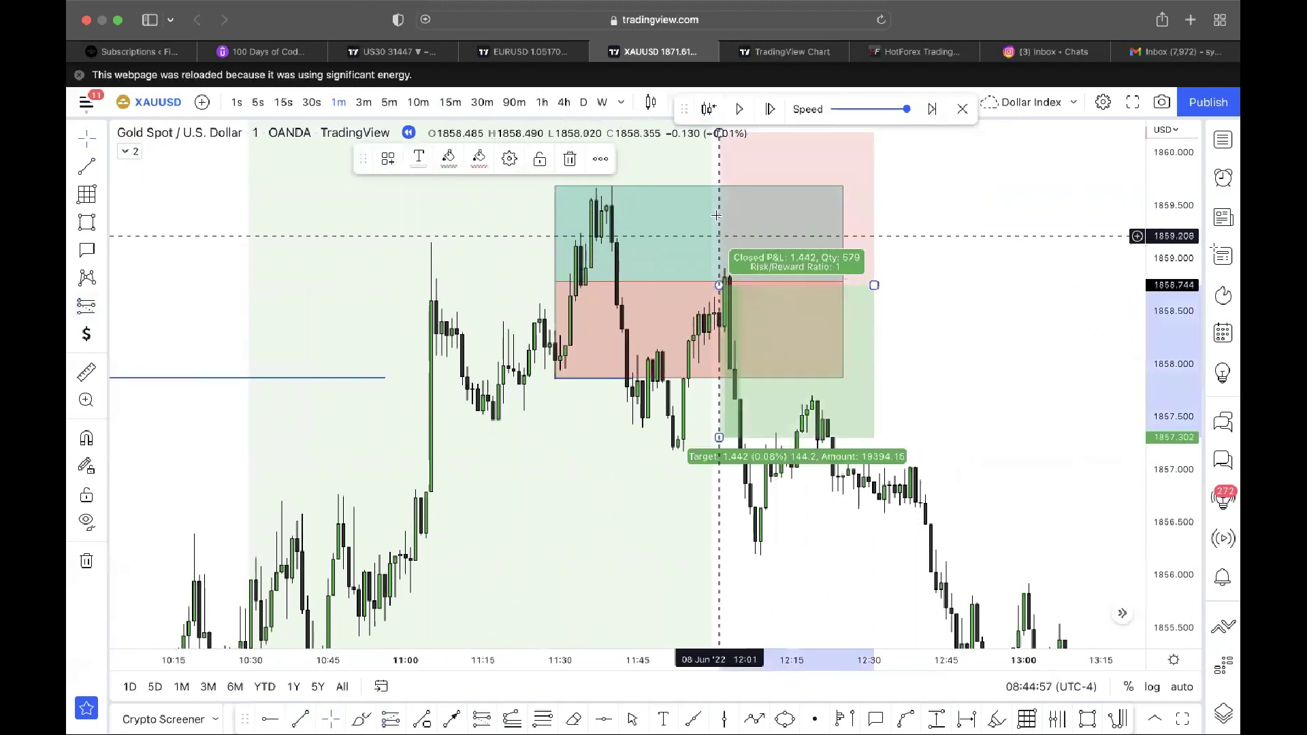
{"action": "left_click_drag", "start_coordinate": [727, 179], "coordinate": [728, 230]}
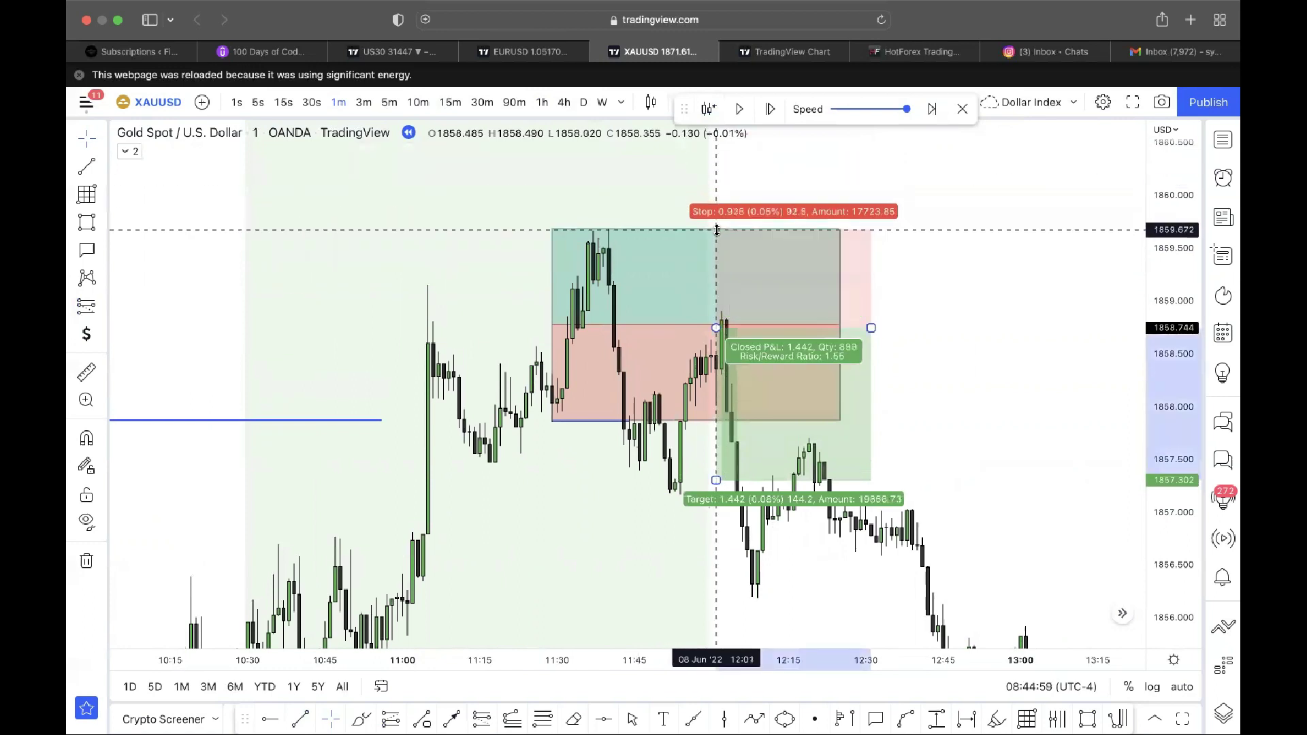
{"action": "left_click", "coordinate": [553, 372]}
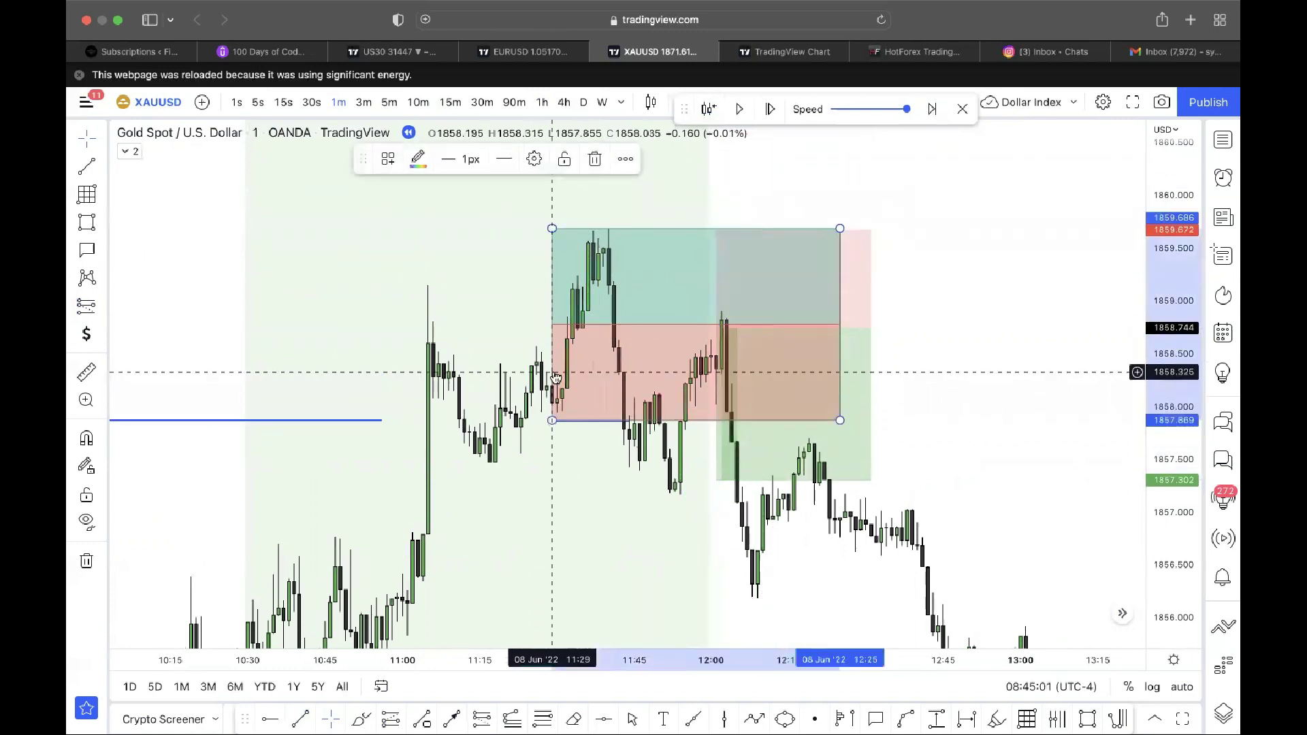
{"action": "key", "text": "Delete"}
- Extend the short position's target down to 1837.217 near the lower horizontal line
{"action": "scroll", "coordinate": [552, 372], "scroll_direction": "down", "scroll_amount": 5}
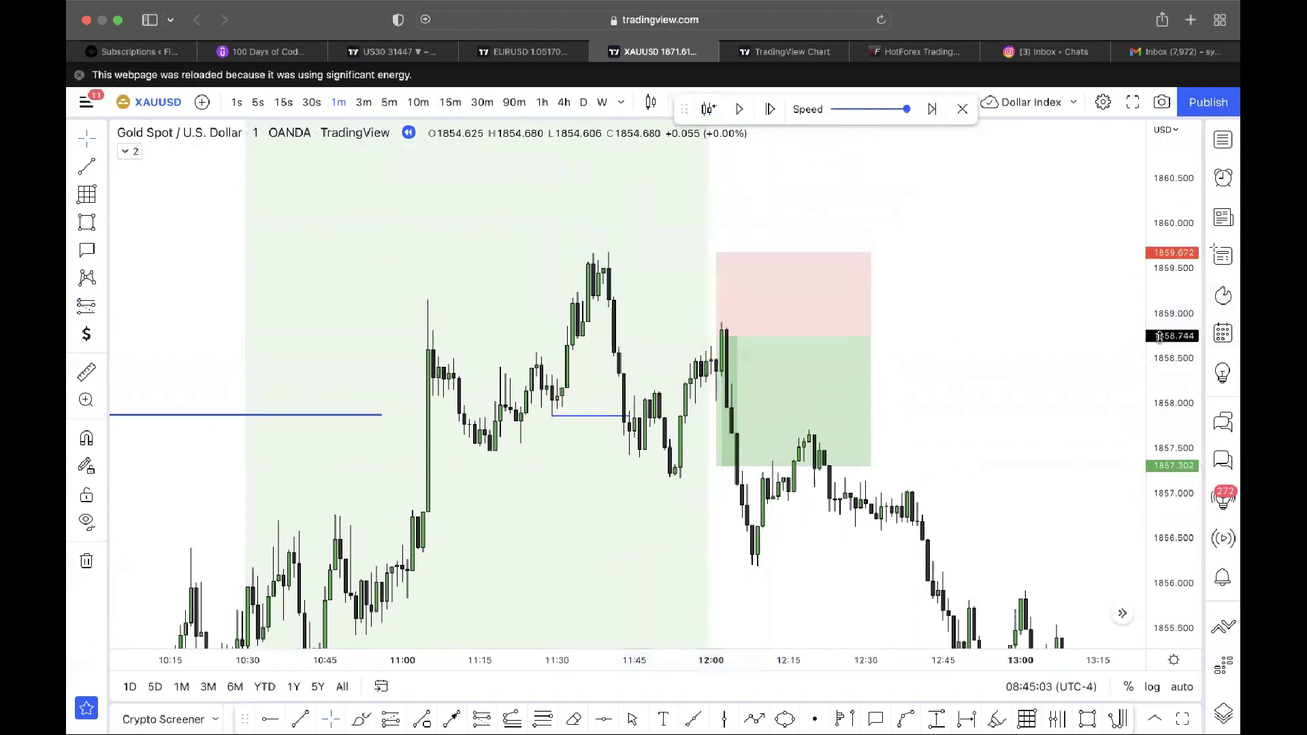
{"action": "left_click_drag", "start_coordinate": [1057, 514], "coordinate": [941, 360]}
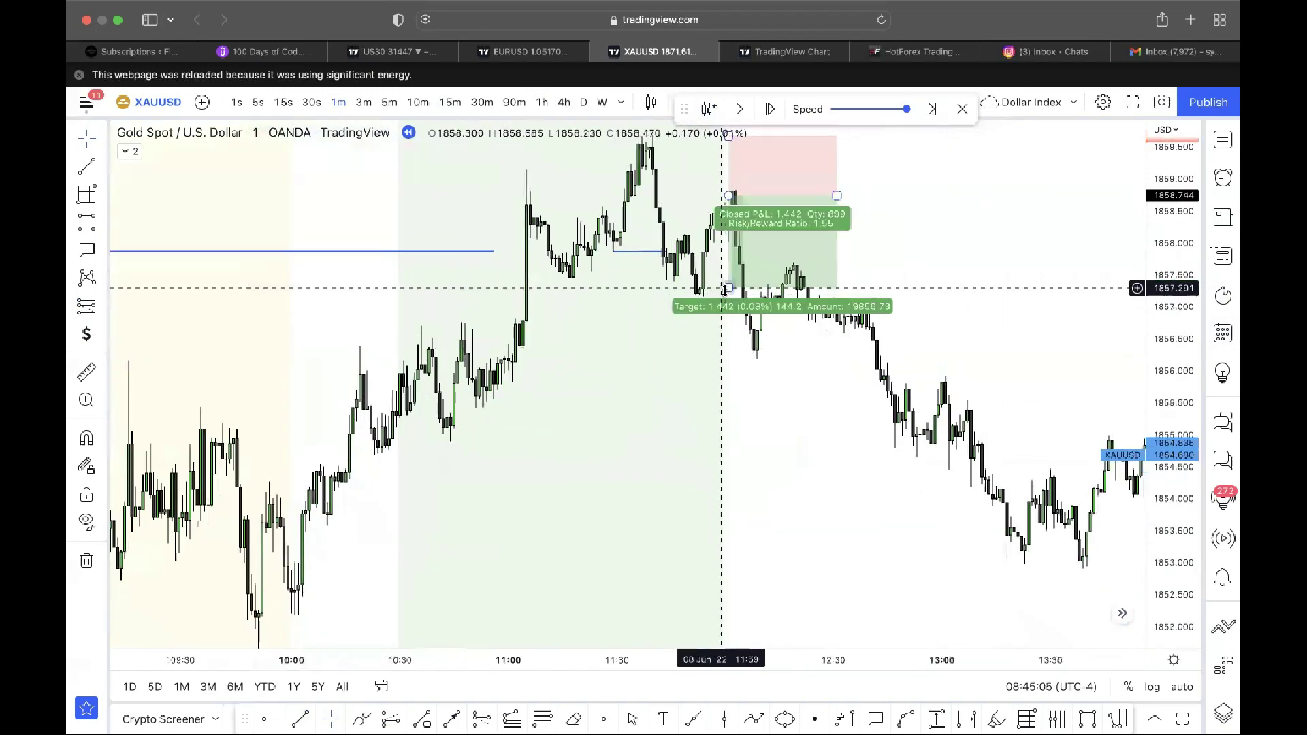
{"action": "mouse_move", "coordinate": [729, 288]}
{"action": "left_mouse_down"}
{"action": "mouse_move", "coordinate": [730, 549]}
{"action": "mouse_move", "coordinate": [749, 647]}
{"action": "left_mouse_up"}
{"action": "left_click", "coordinate": [627, 430]}
{"action": "left_click_drag", "start_coordinate": [628, 430], "coordinate": [685, 302]}
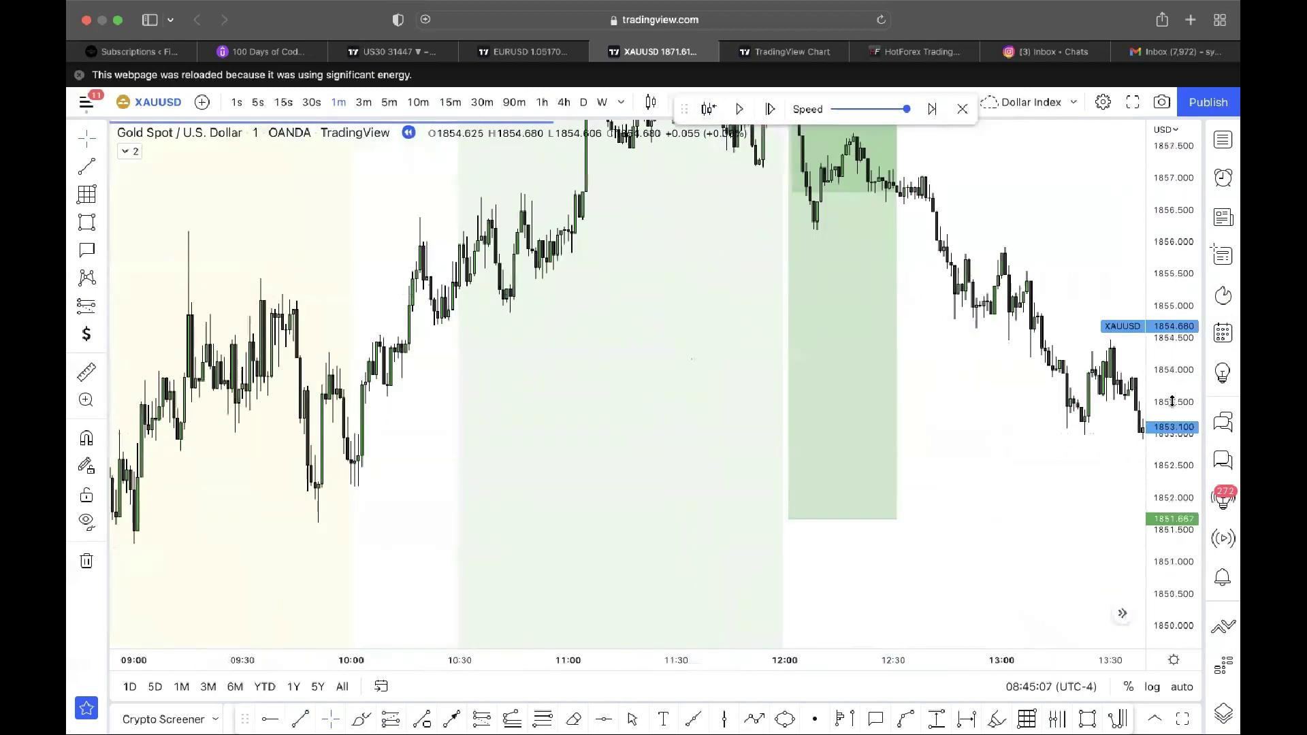
{"action": "left_click_drag", "start_coordinate": [1172, 401], "coordinate": [1169, 594]}
{"action": "left_click_drag", "start_coordinate": [1028, 417], "coordinate": [972, 199]}
{"action": "left_click_drag", "start_coordinate": [733, 225], "coordinate": [734, 619]}
{"action": "left_click_drag", "start_coordinate": [1086, 531], "coordinate": [1115, 681]}
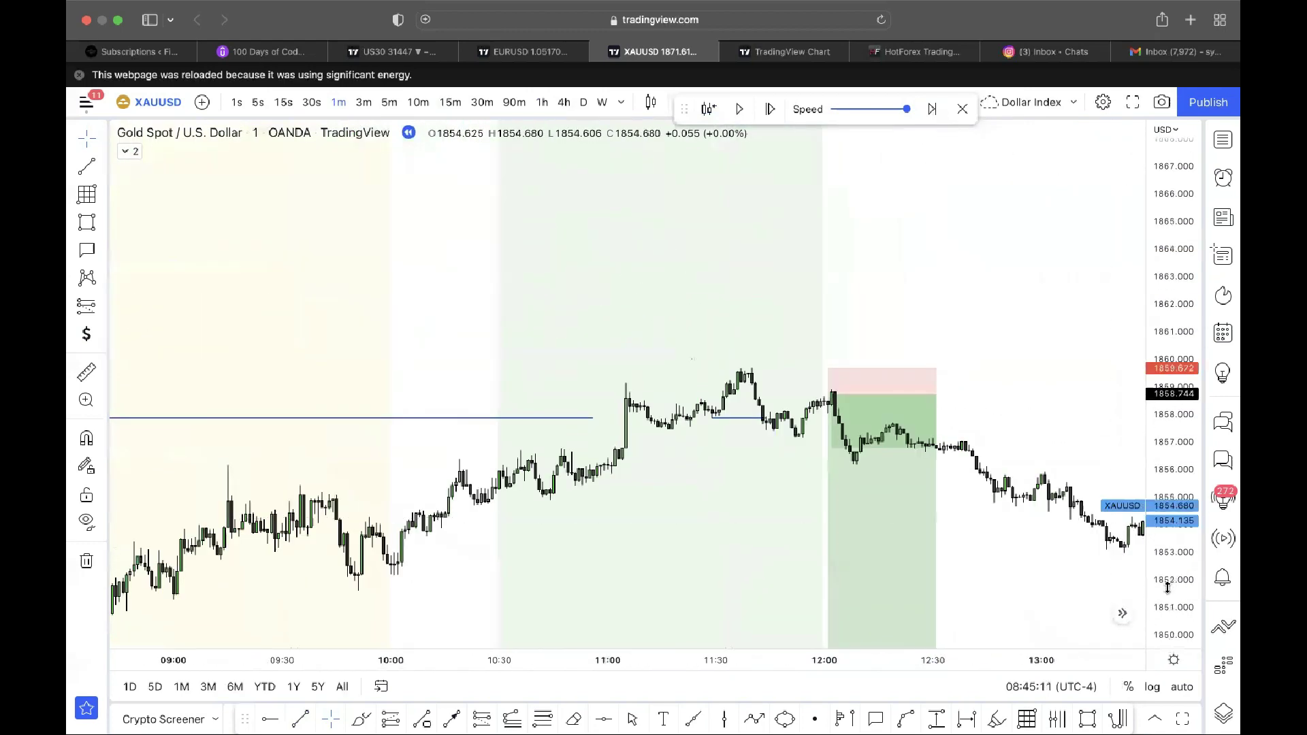
- Draw horizontal lines from the 11:05 high at about 1859.14 to 11:32 and from the 11:17 low at about 1857.47 to 11:43
{"action": "left_click_drag", "start_coordinate": [1167, 590], "coordinate": [1167, 308]}
{"action": "scroll", "coordinate": [978, 301], "scroll_direction": "up", "scroll_amount": 4}
{"action": "scroll", "coordinate": [978, 301], "scroll_direction": "up", "scroll_amount": 2}
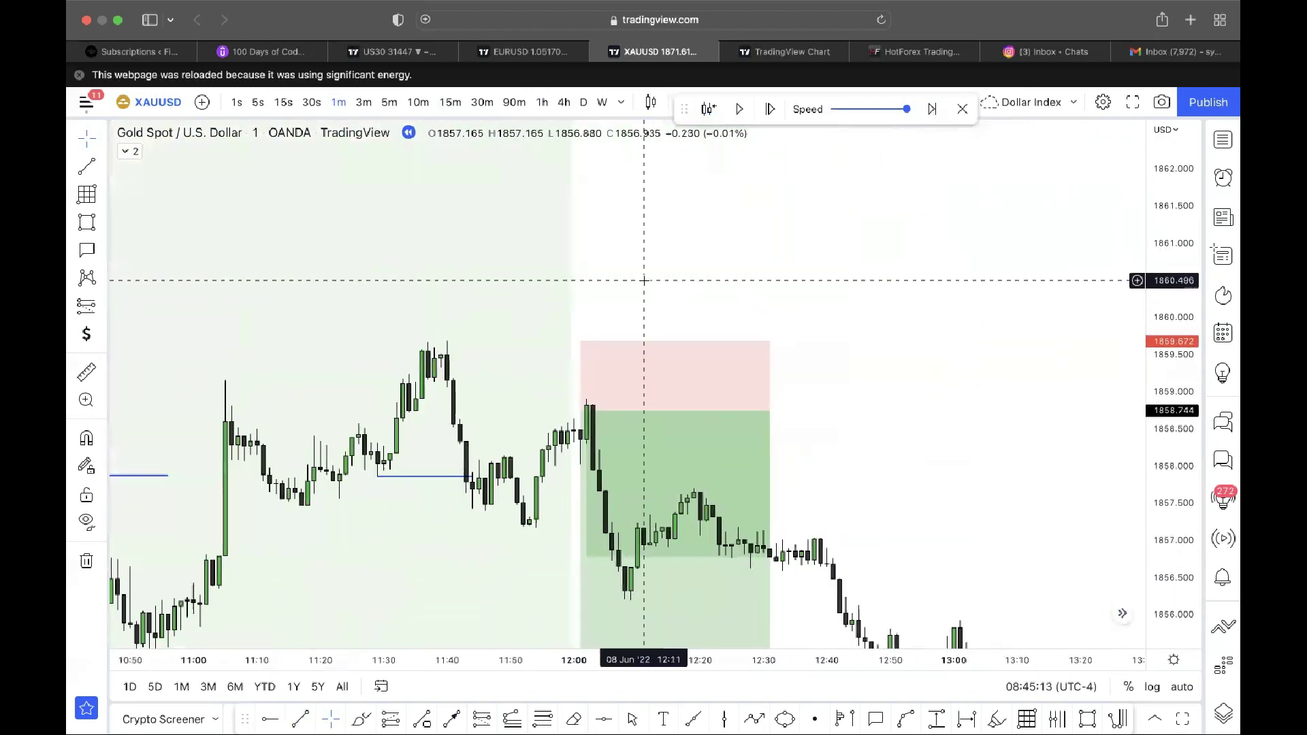
{"action": "left_click_drag", "start_coordinate": [642, 280], "coordinate": [844, 158]}
{"action": "left_click_drag", "start_coordinate": [1158, 449], "coordinate": [1159, 219]}
{"action": "left_click_drag", "start_coordinate": [1093, 305], "coordinate": [1011, 505]}
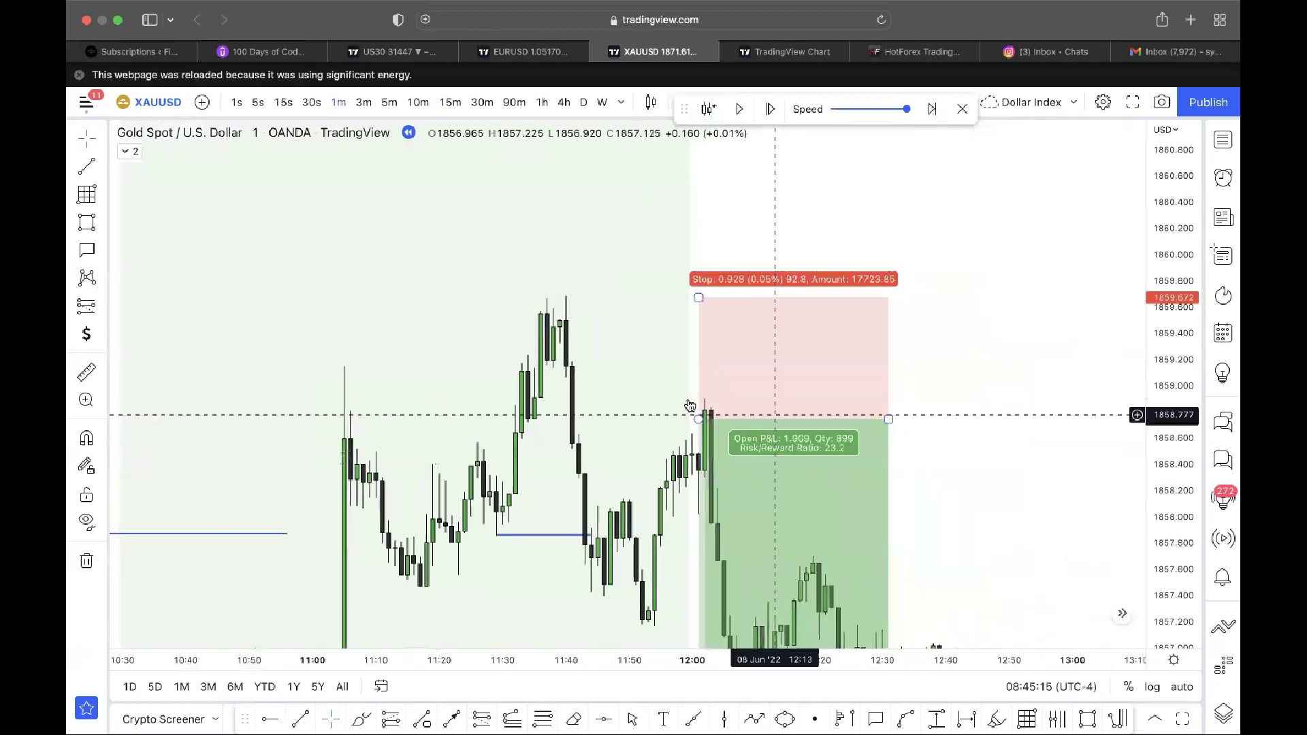
{"action": "left_click_drag", "start_coordinate": [504, 341], "coordinate": [503, 239]}
{"action": "left_click", "coordinate": [87, 169]}
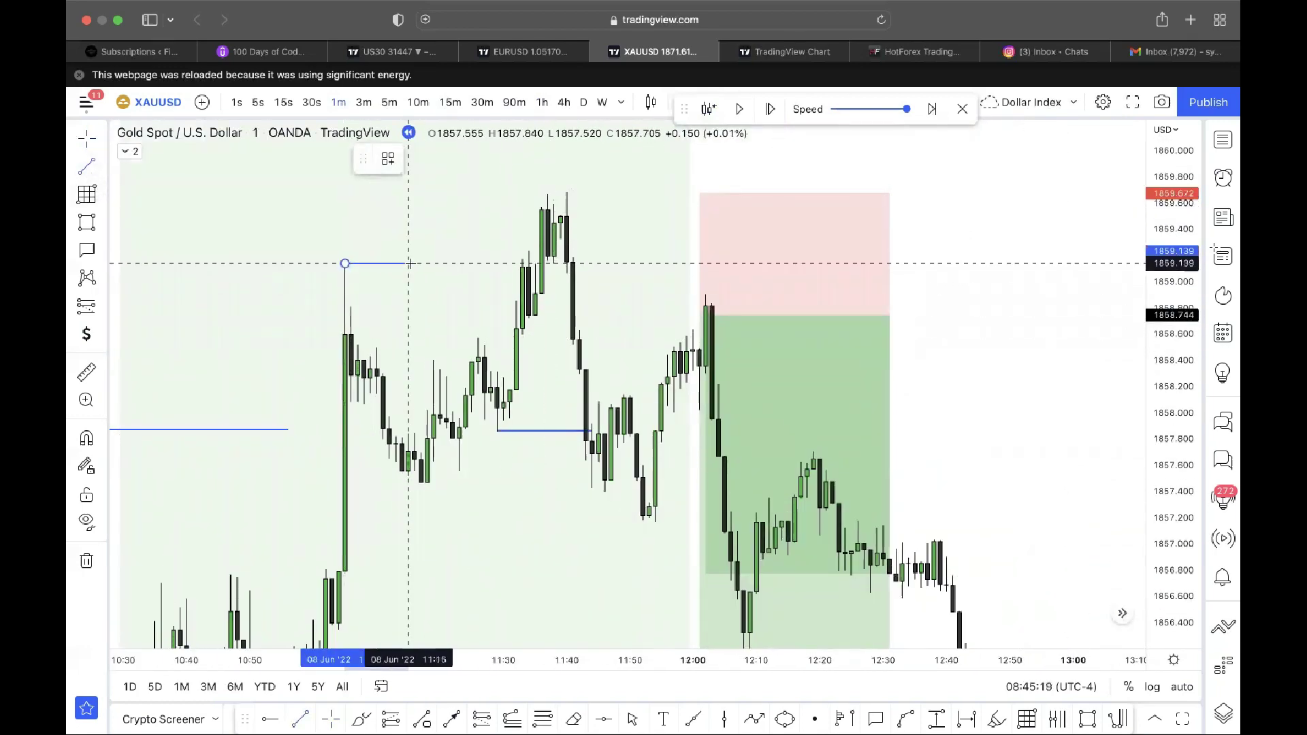
{"action": "left_click", "coordinate": [516, 262]}
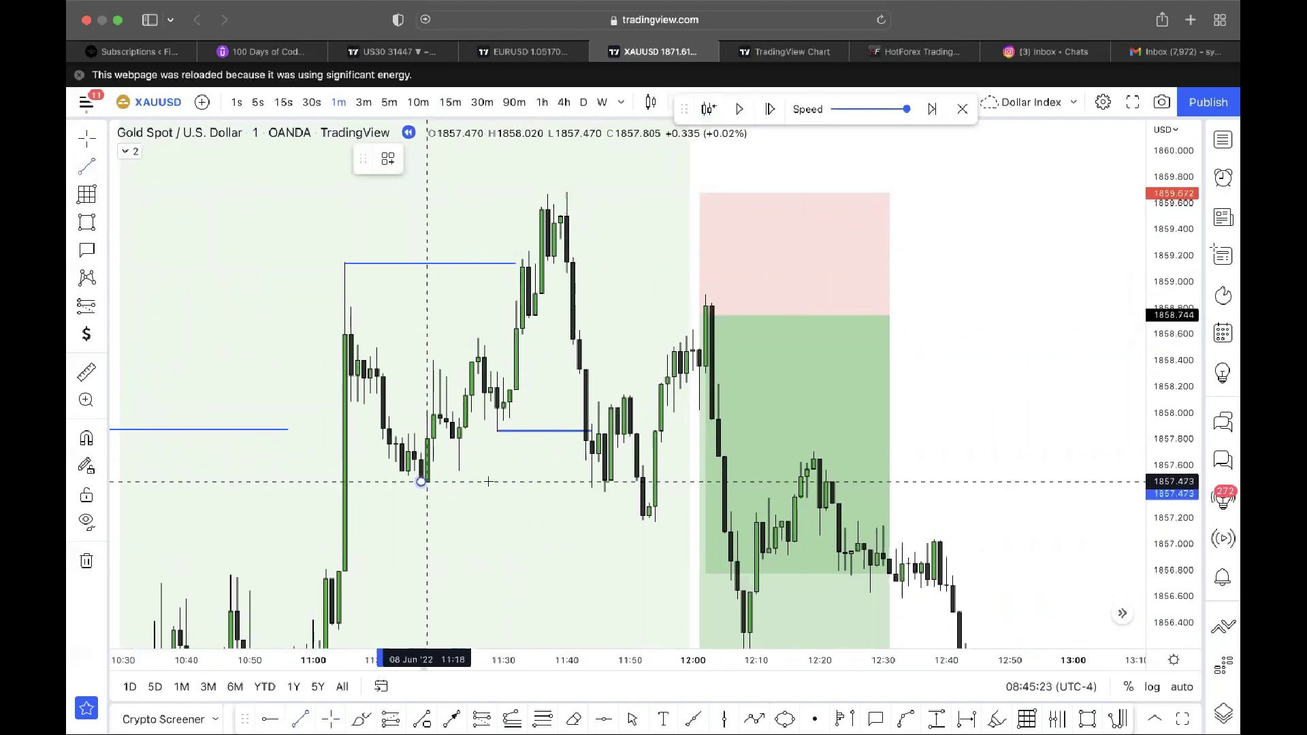
{"action": "left_click_drag", "start_coordinate": [423, 481], "coordinate": [585, 481]}
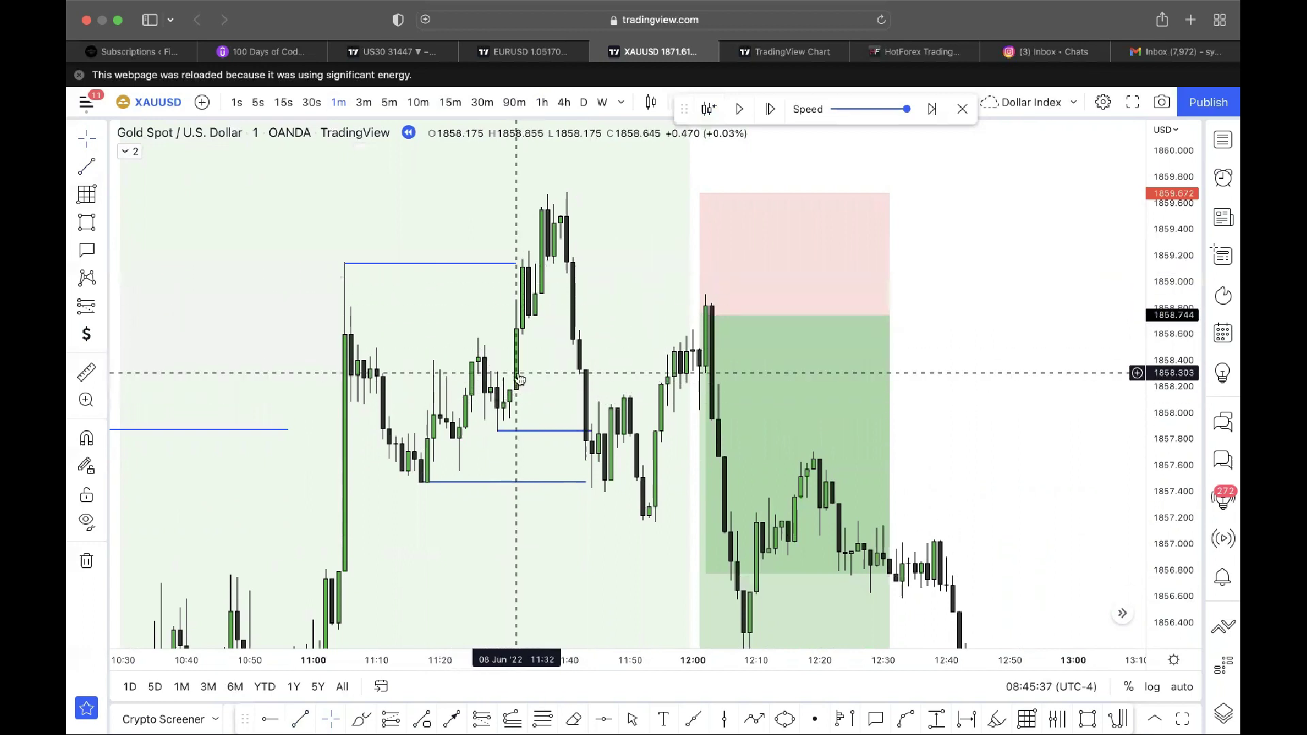
{"action": "left_click", "coordinate": [536, 202]}
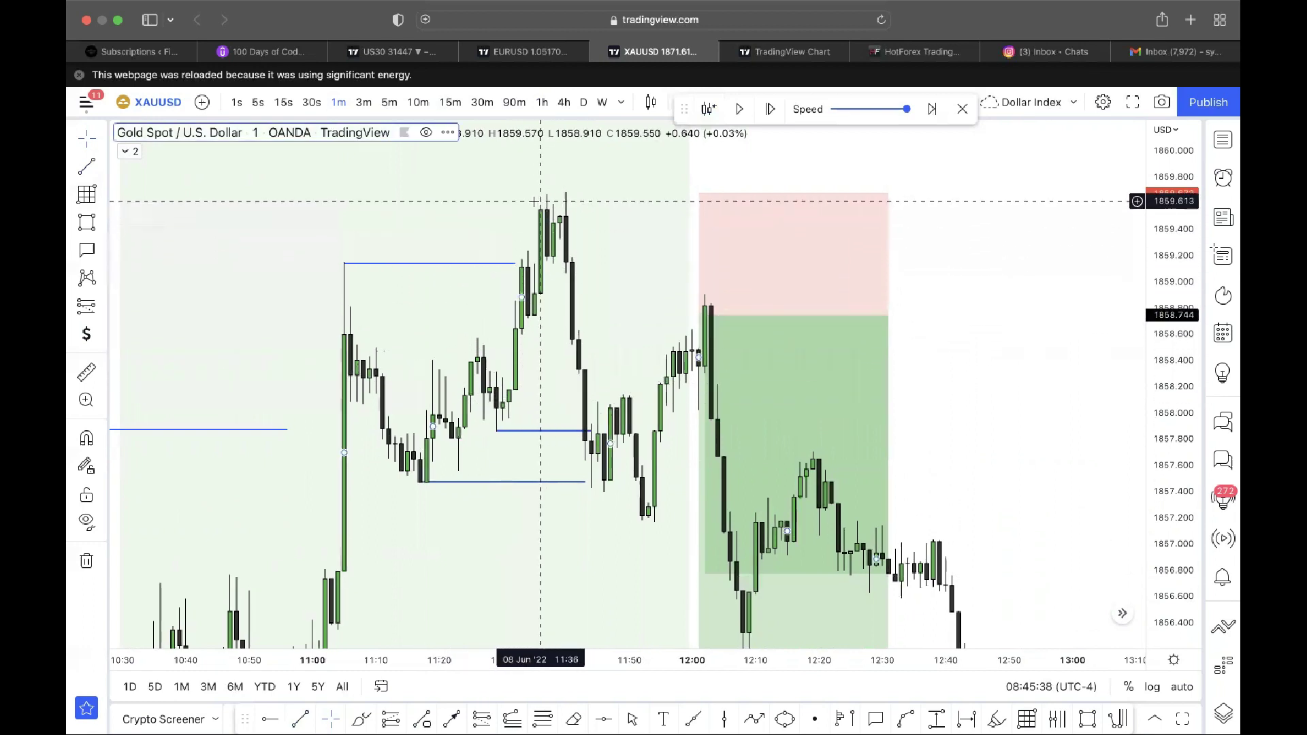
{"action": "left_click", "coordinate": [459, 282]}
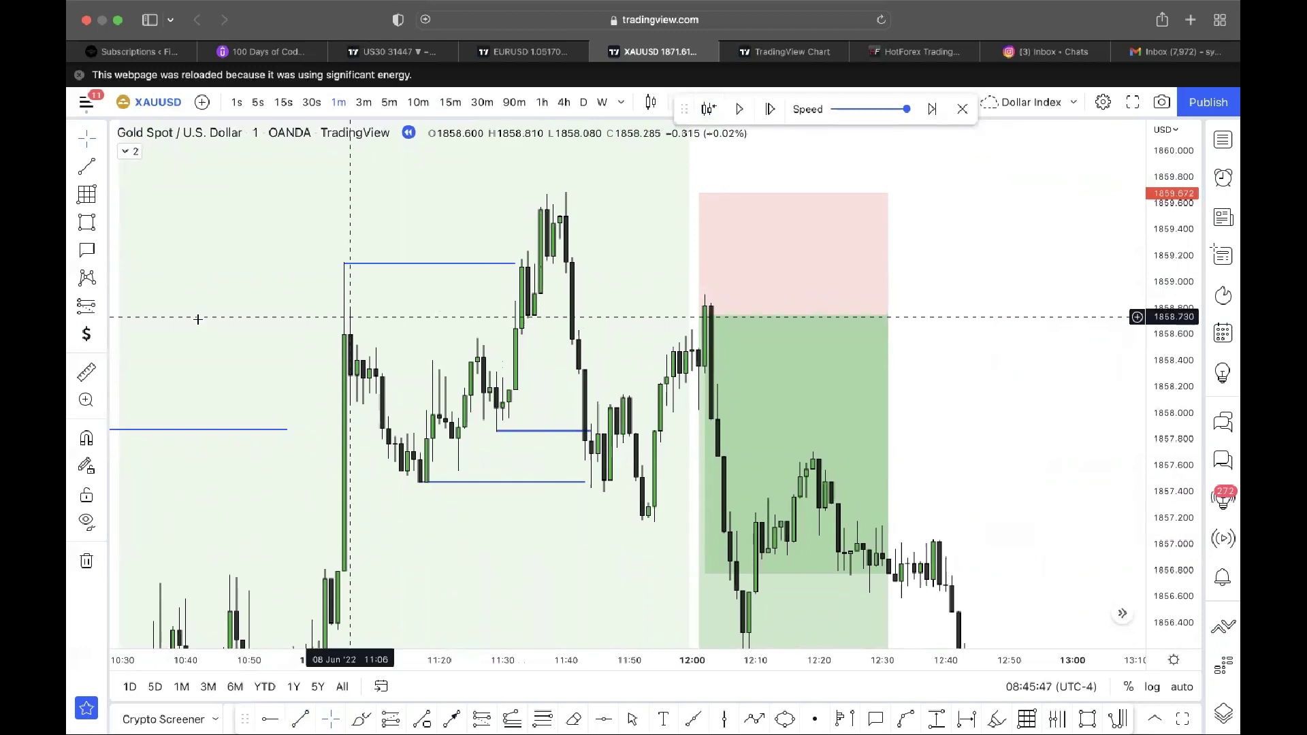
- Place a second short position from 11:41 to 12:00 with entry 1859.168 and stop 1859.731
{"action": "left_click", "coordinate": [94, 310]}
{"action": "left_click", "coordinate": [174, 340]}
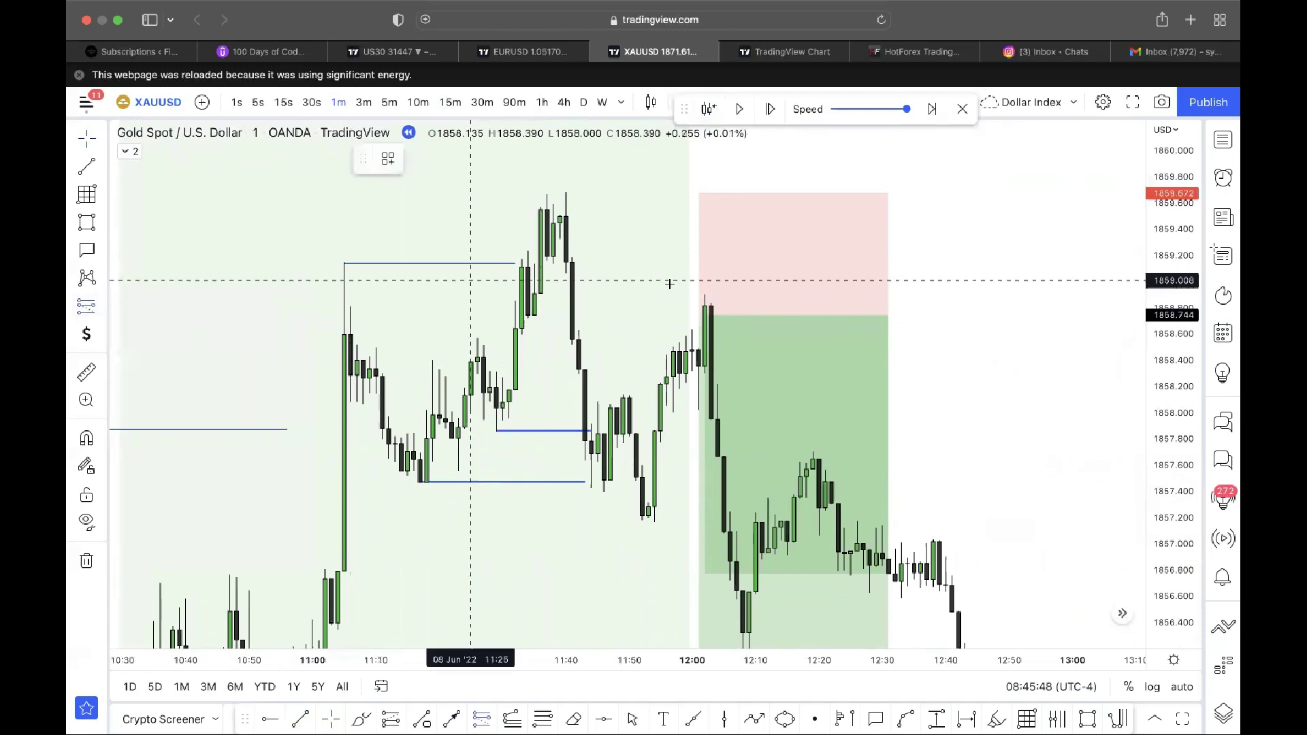
{"action": "left_click", "coordinate": [569, 259]}
{"action": "left_click_drag", "start_coordinate": [572, 181], "coordinate": [572, 249]}
{"action": "left_click_drag", "start_coordinate": [547, 411], "coordinate": [508, 384]}
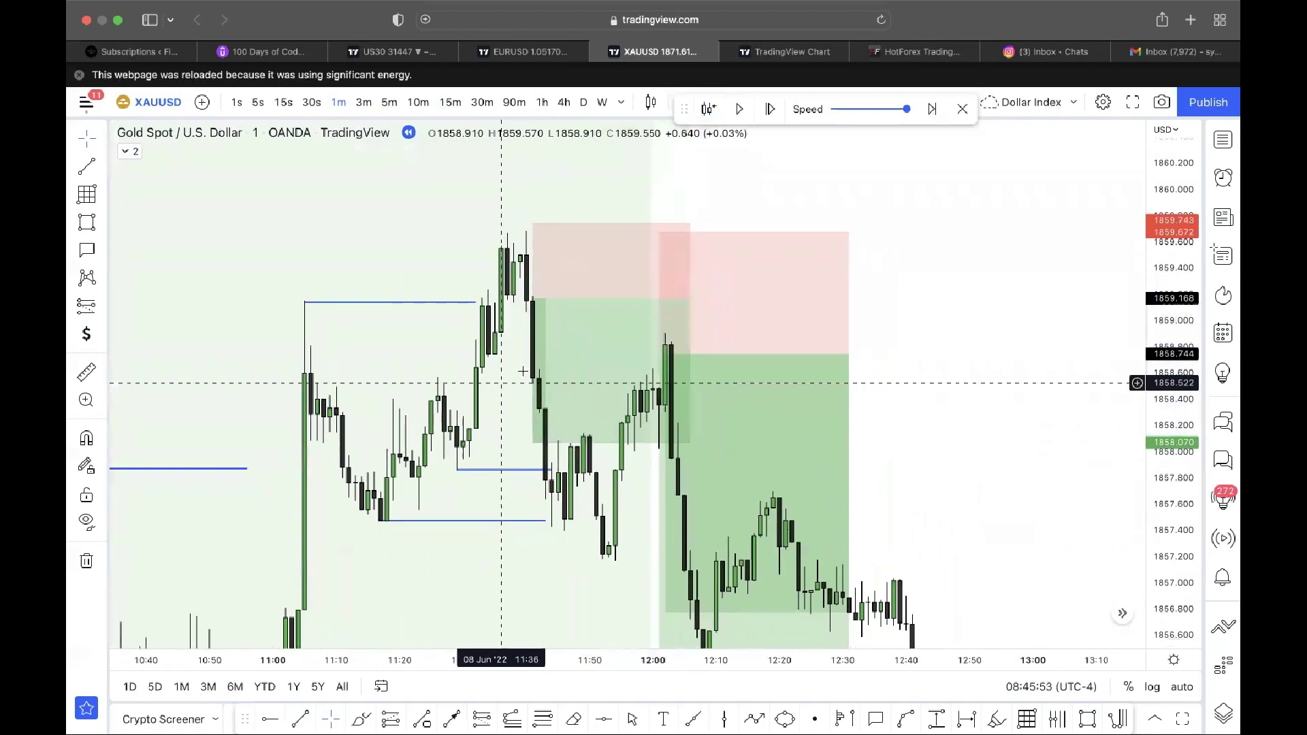
{"action": "left_click_drag", "start_coordinate": [687, 308], "coordinate": [652, 308]}
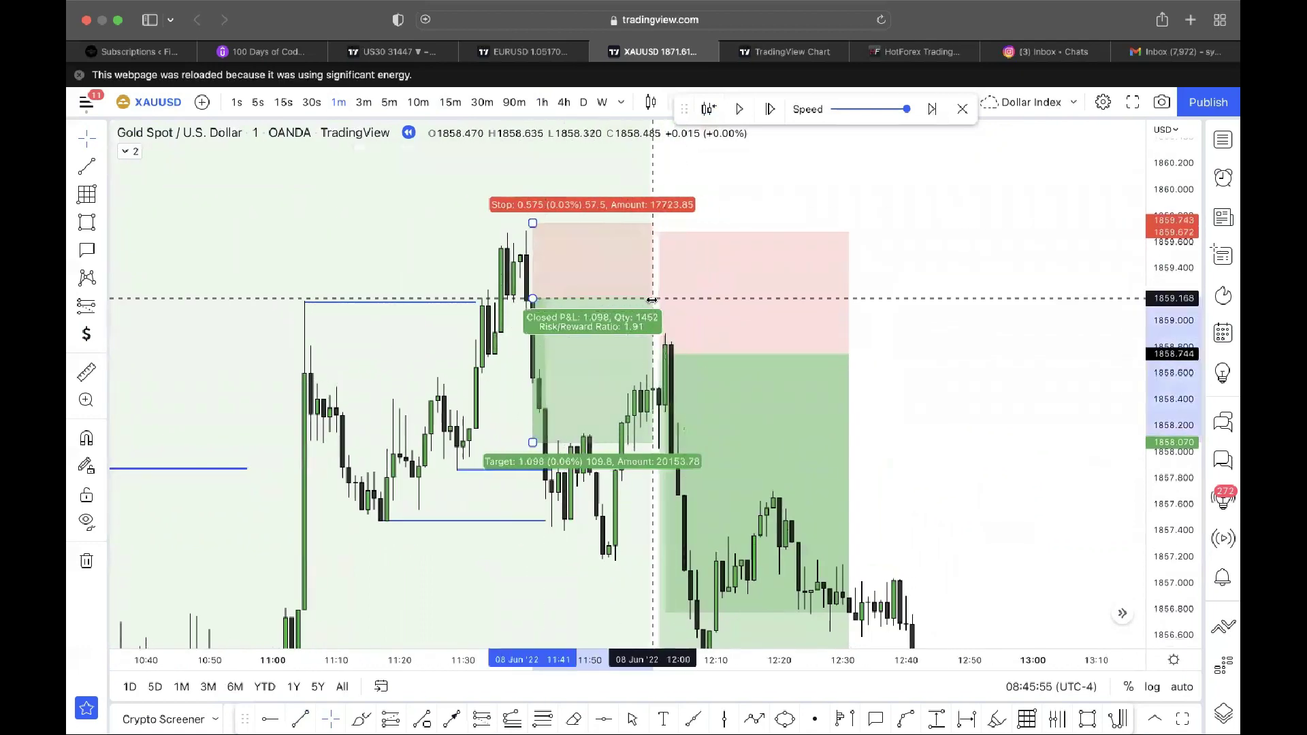
{"action": "left_click_drag", "start_coordinate": [1178, 333], "coordinate": [1178, 442]}
{"action": "left_click", "coordinate": [1041, 418]}
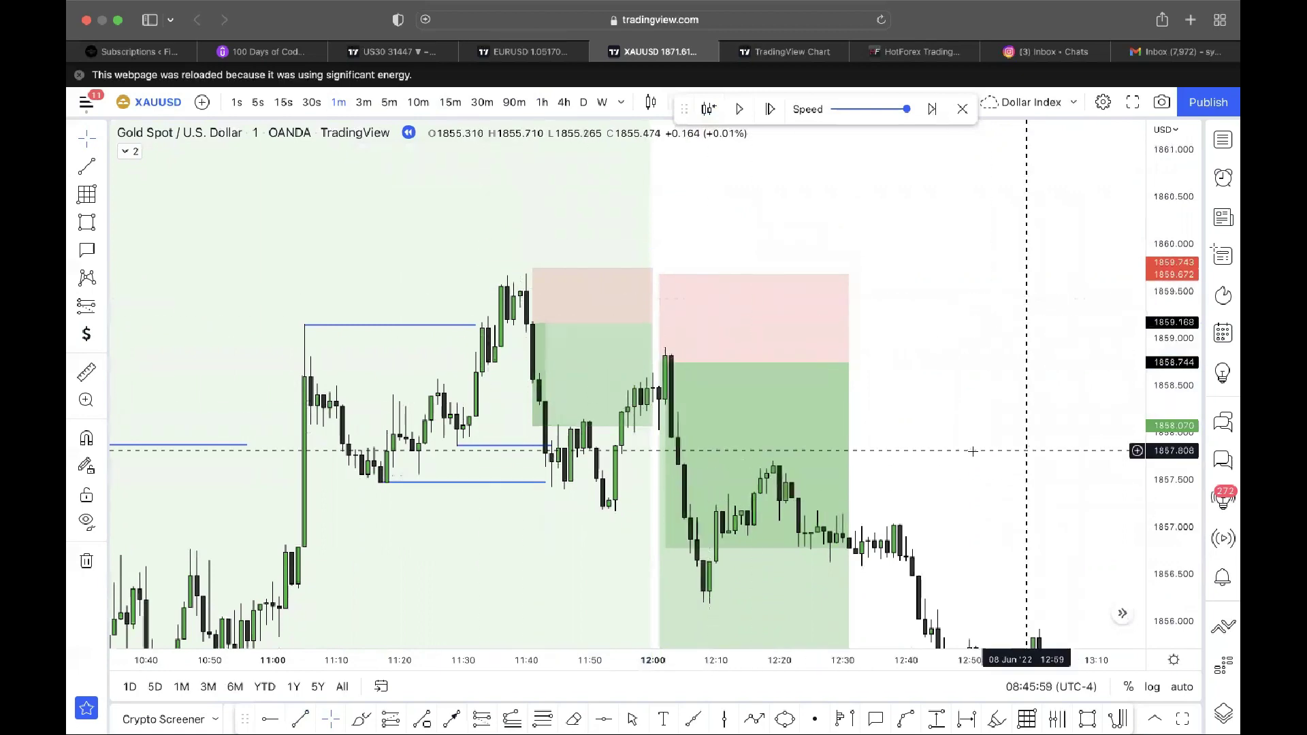
{"action": "scroll", "coordinate": [1036, 452], "scroll_direction": "left", "scroll_amount": 5}
{"action": "scroll", "coordinate": [709, 450], "scroll_direction": "down", "scroll_amount": 3}
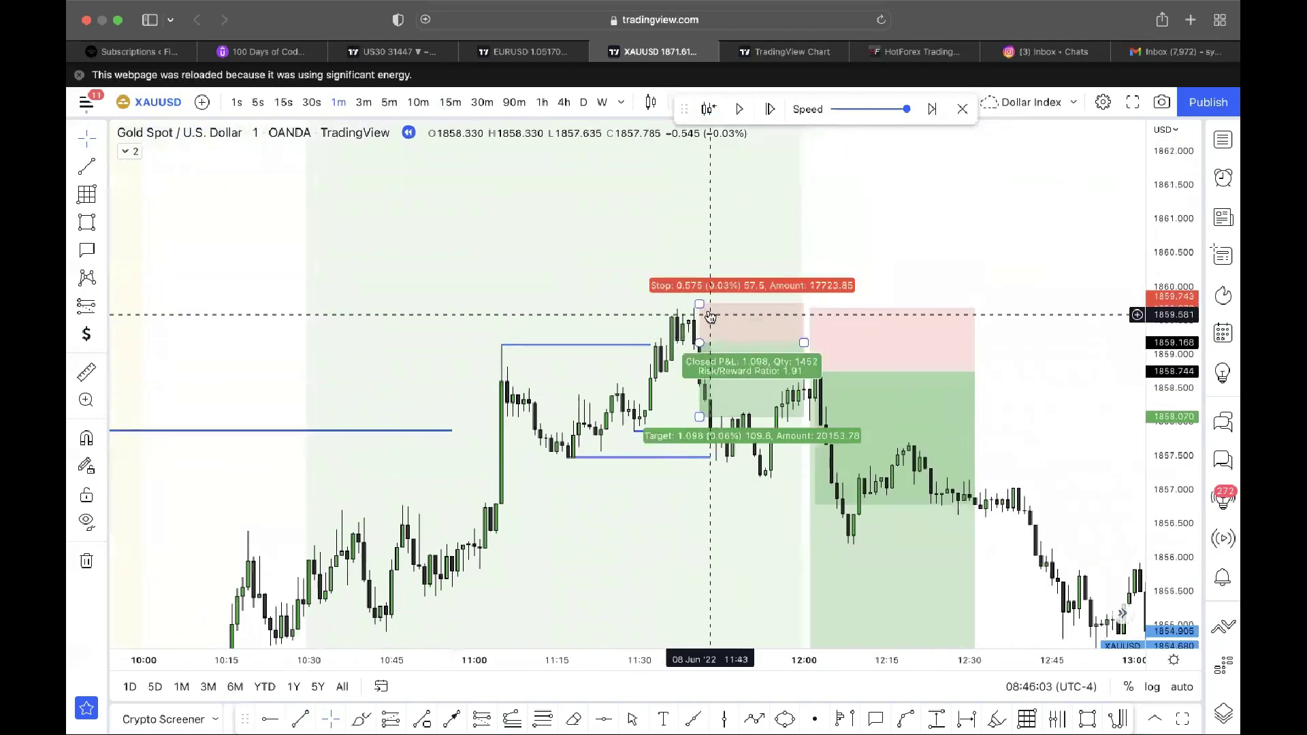
{"action": "left_click_drag", "start_coordinate": [699, 304], "coordinate": [698, 289]}
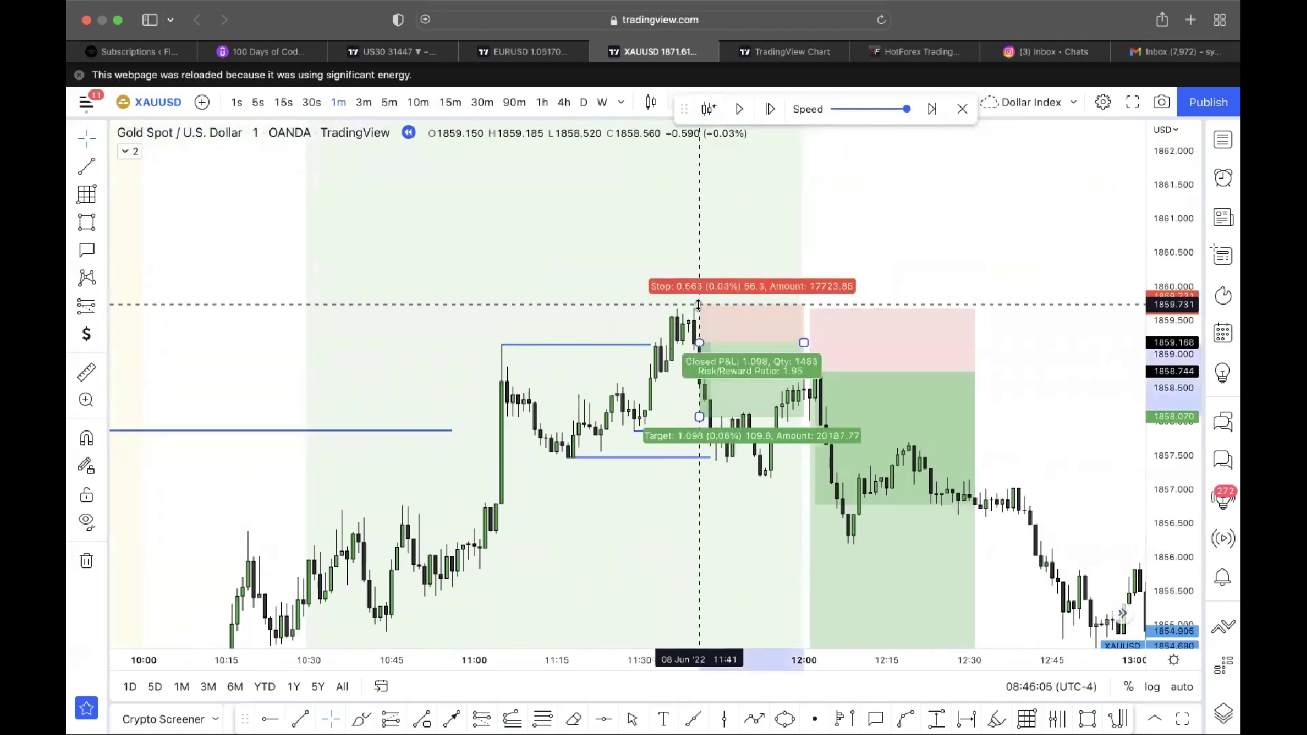
- Extend the second short position's target down to 1837.303, just above the lower horizontal line
{"action": "left_click_drag", "start_coordinate": [708, 519], "coordinate": [708, 348]}
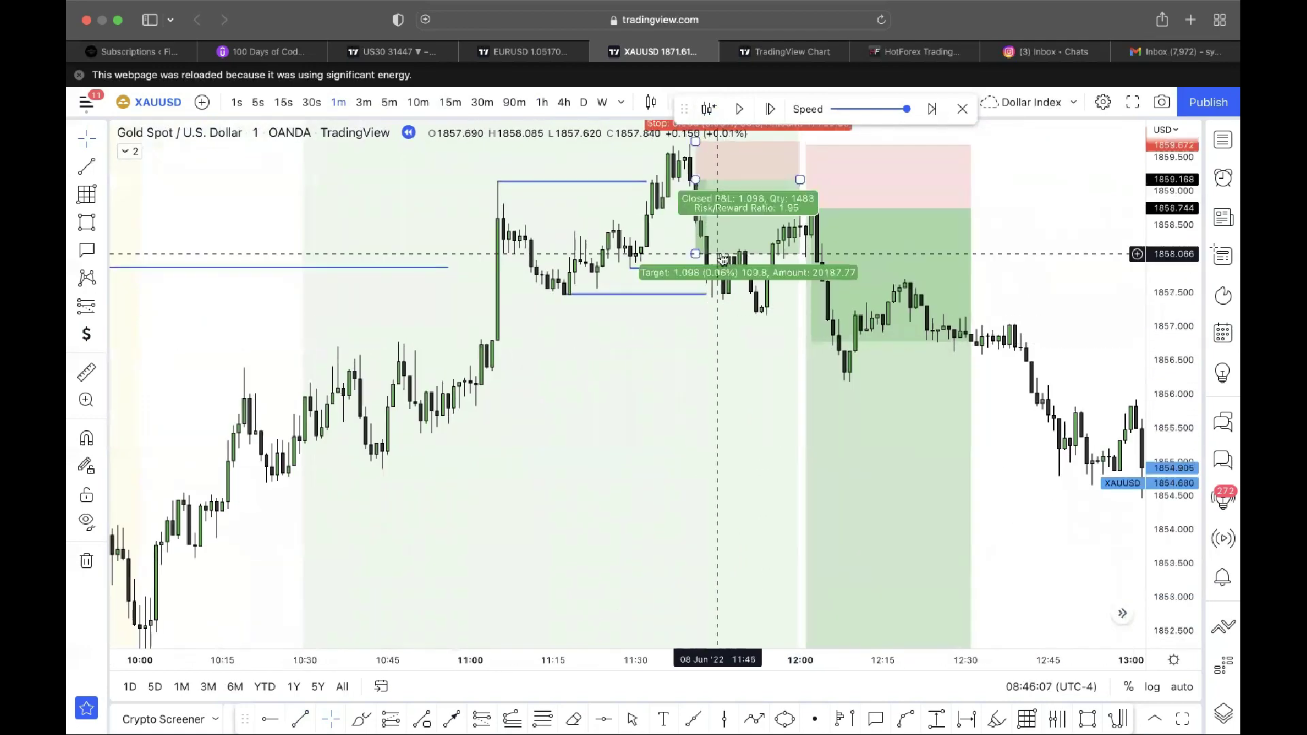
{"action": "left_click_drag", "start_coordinate": [695, 254], "coordinate": [696, 648]}
{"action": "left_click_drag", "start_coordinate": [634, 597], "coordinate": [591, 179]}
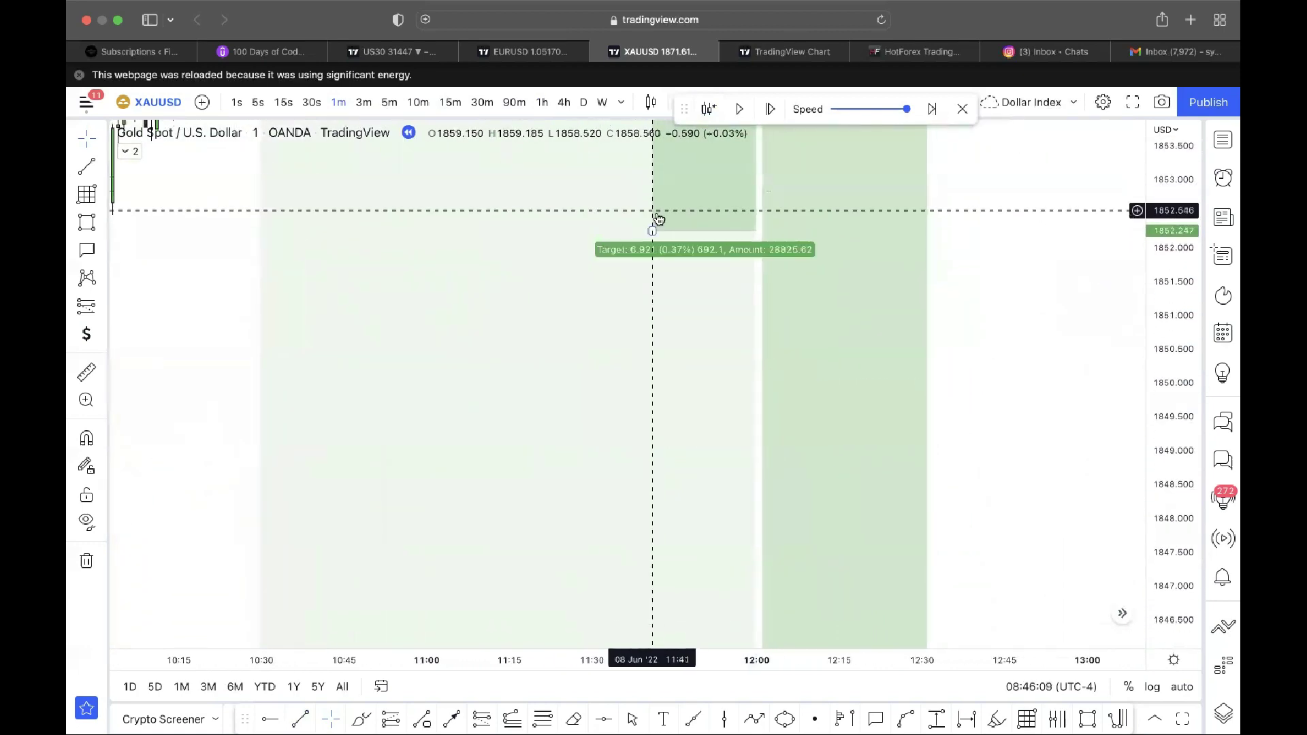
{"action": "left_click_drag", "start_coordinate": [653, 231], "coordinate": [585, 604]}
{"action": "left_click_drag", "start_coordinate": [511, 539], "coordinate": [512, 336]}
{"action": "left_click_drag", "start_coordinate": [590, 382], "coordinate": [589, 582]}
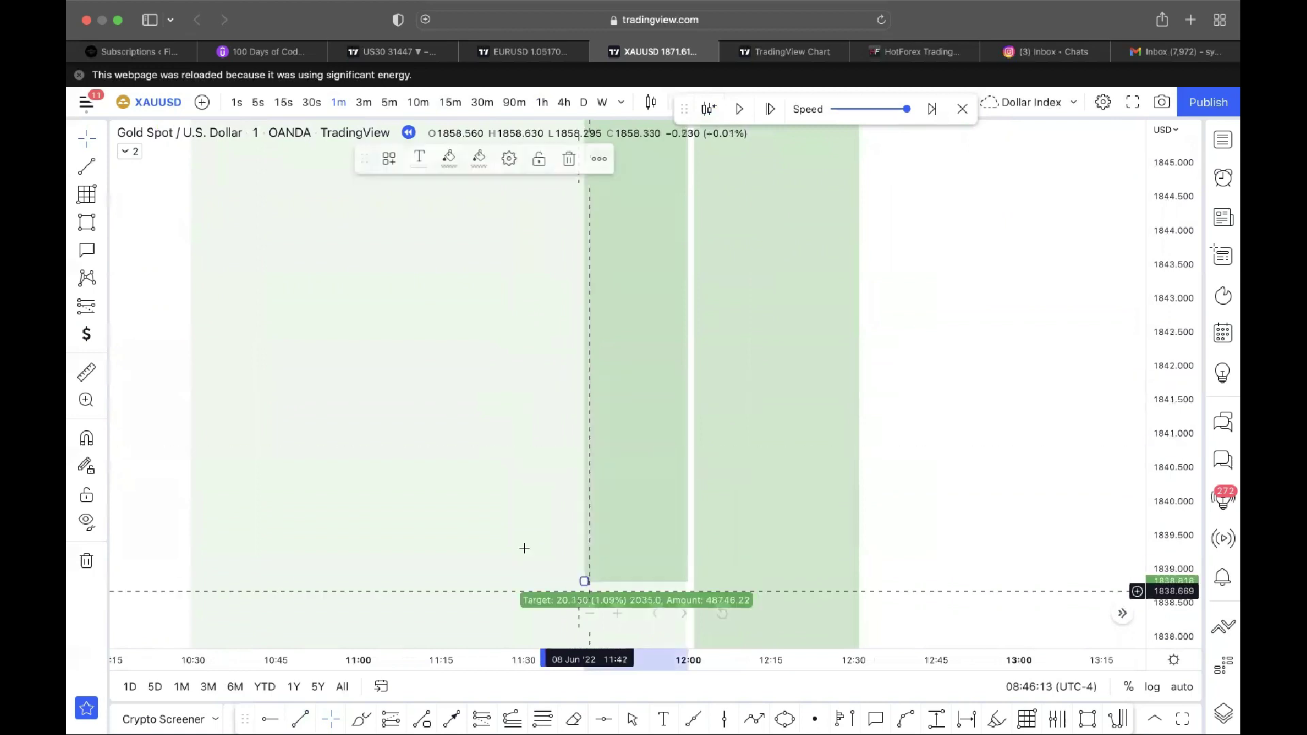
{"action": "left_click_drag", "start_coordinate": [491, 525], "coordinate": [484, 270]}
{"action": "left_click_drag", "start_coordinate": [577, 325], "coordinate": [582, 427]}
{"action": "left_click_drag", "start_coordinate": [534, 287], "coordinate": [501, 349]}
- Switch to the 5-minute timeframe and extend both short targets to the lowest horizontal line, at 1828.555 and 1828.391
{"action": "left_click", "coordinate": [391, 103]}
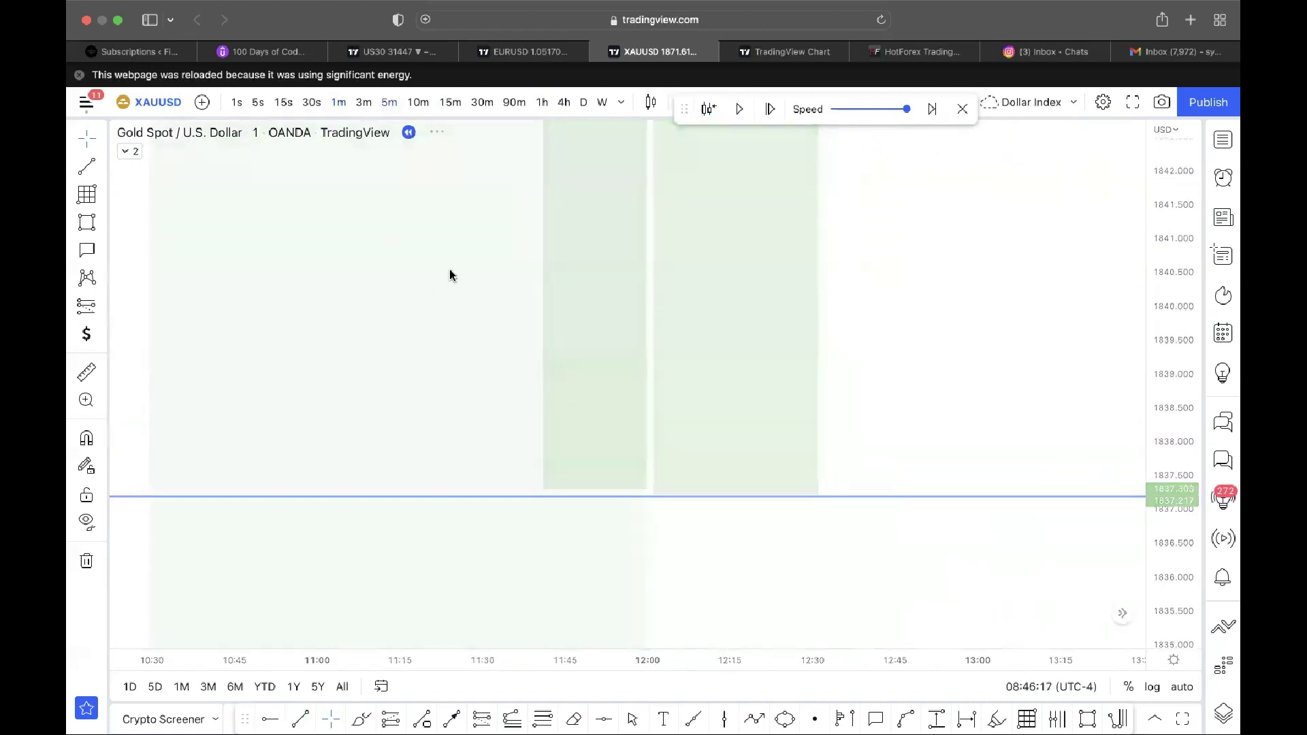
{"action": "left_click_drag", "start_coordinate": [800, 372], "coordinate": [520, 384]}
{"action": "left_click", "coordinate": [735, 185]}
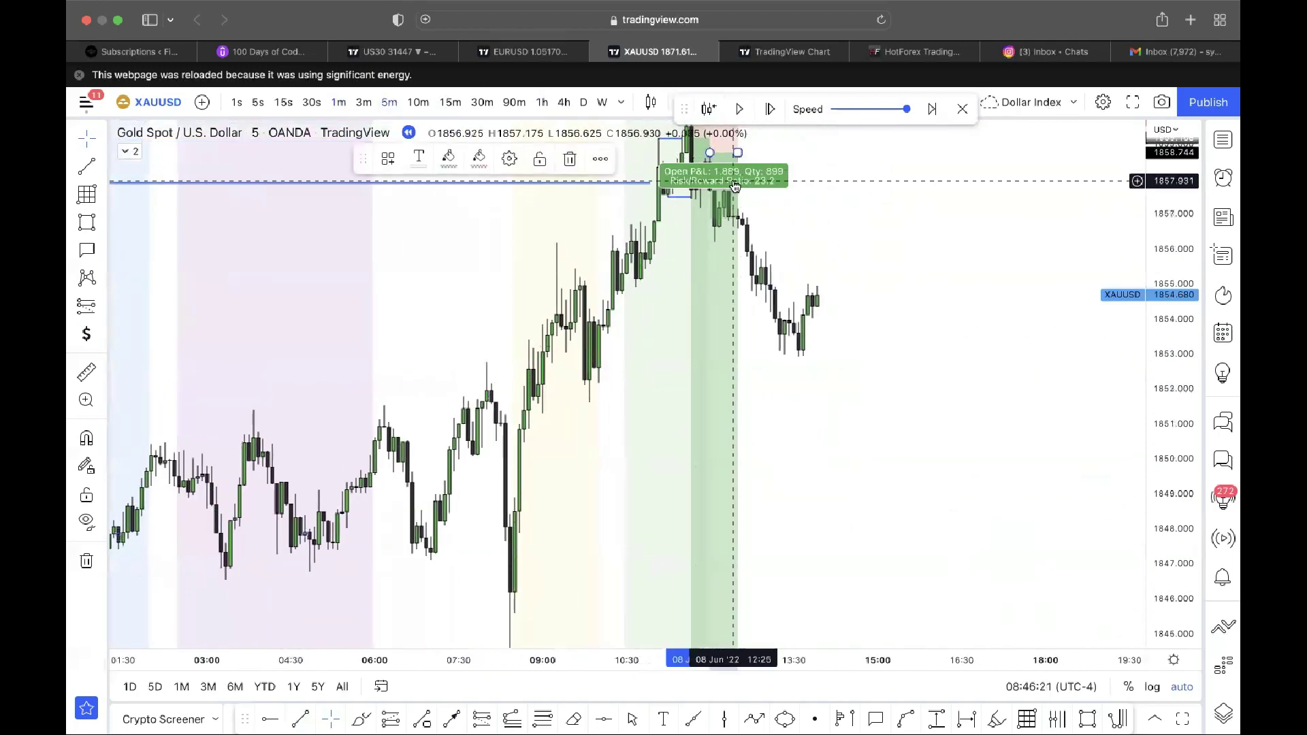
{"action": "left_click", "coordinate": [829, 210]}
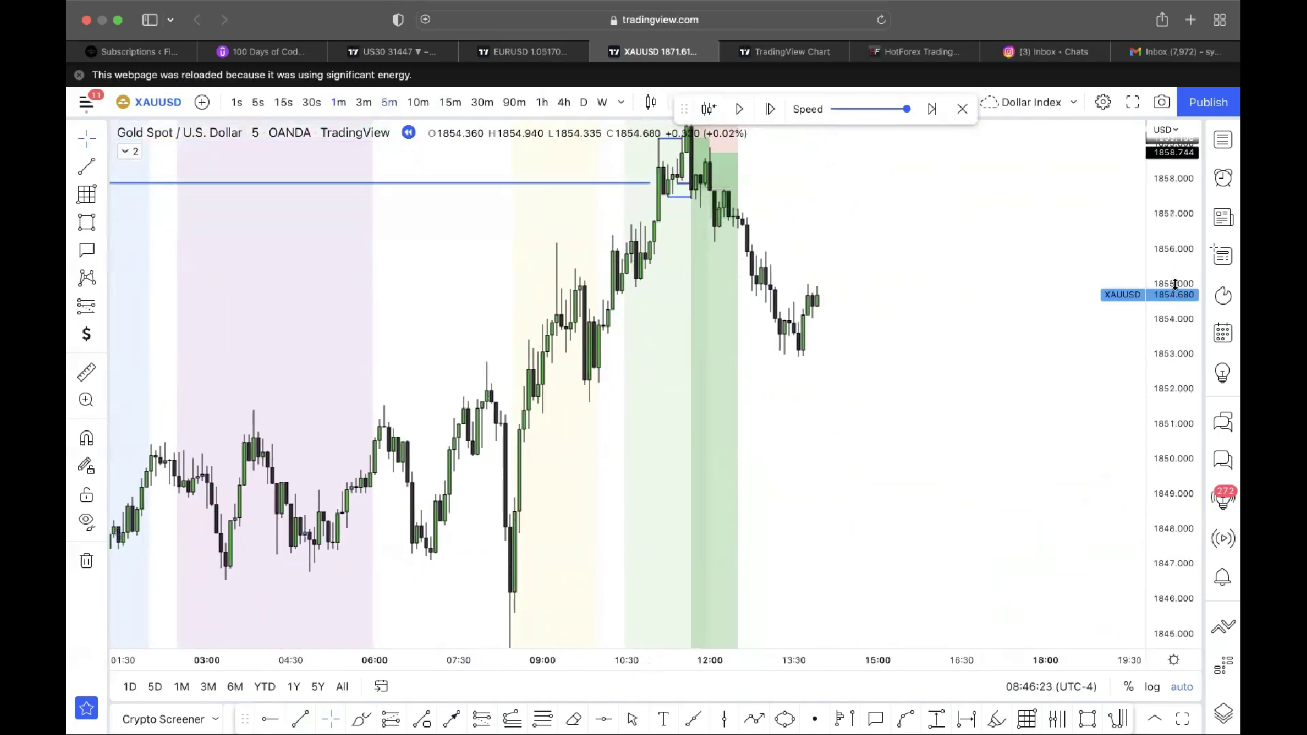
{"action": "left_click_drag", "start_coordinate": [1175, 283], "coordinate": [1174, 494]}
{"action": "mouse_move", "coordinate": [1116, 459]}
{"action": "left_mouse_down"}
{"action": "mouse_move", "coordinate": [1056, 353]}
{"action": "mouse_move", "coordinate": [1019, 334]}
{"action": "left_mouse_up"}
{"action": "left_click_drag", "start_coordinate": [1173, 228], "coordinate": [1157, 493]}
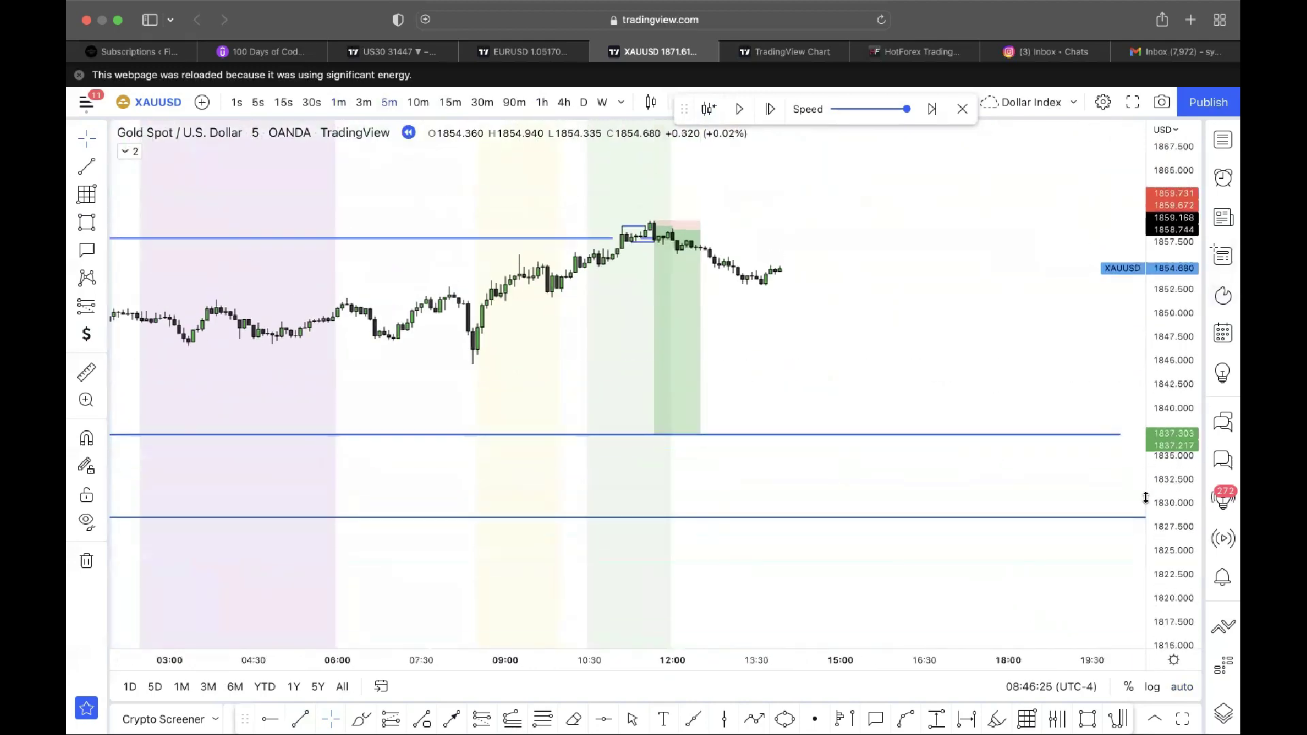
{"action": "mouse_move", "coordinate": [654, 433]}
{"action": "left_mouse_down"}
{"action": "mouse_move", "coordinate": [657, 518]}
{"action": "mouse_move", "coordinate": [677, 436]}
{"action": "mouse_move", "coordinate": [675, 517]}
{"action": "left_mouse_up"}
{"action": "left_click", "coordinate": [760, 332]}
- Play the bar replay to about 21:15 on 8 June, then continue on the 15-minute timeframe to about 10:00 on 10 June
{"action": "left_click", "coordinate": [740, 120]}
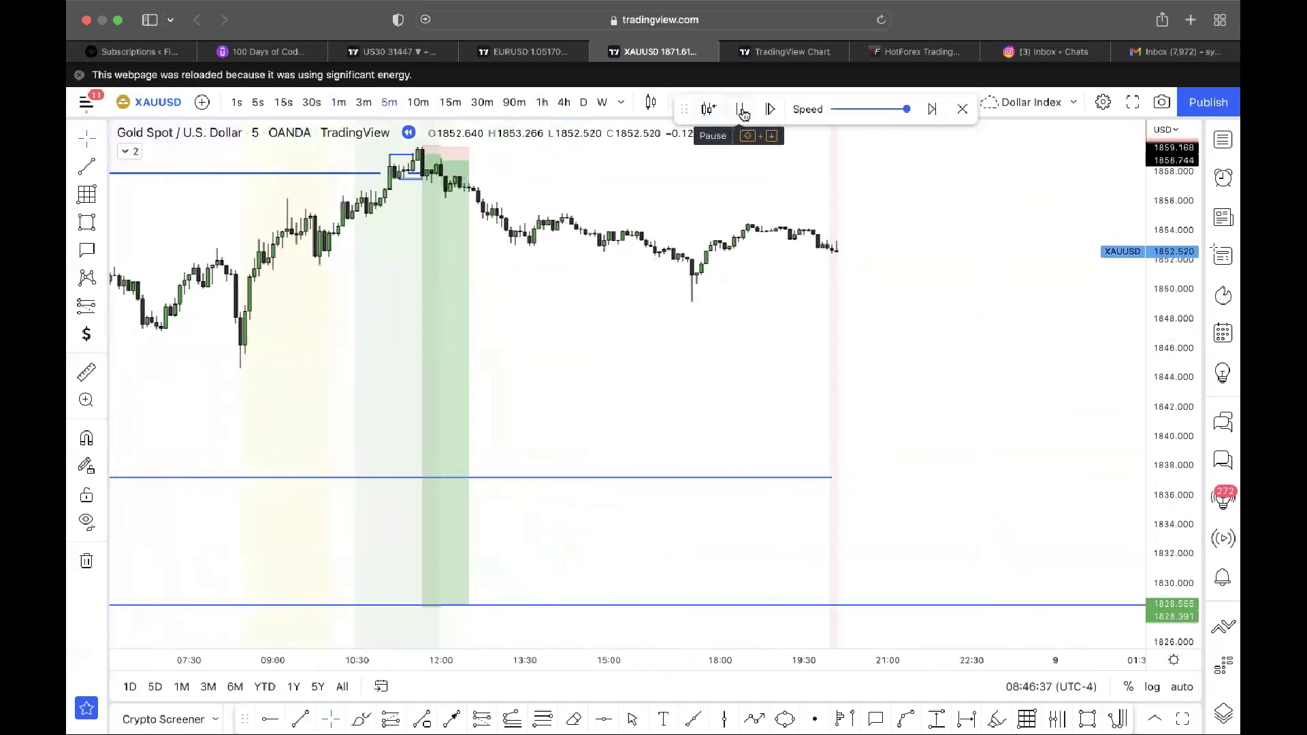
{"action": "left_click", "coordinate": [743, 113]}
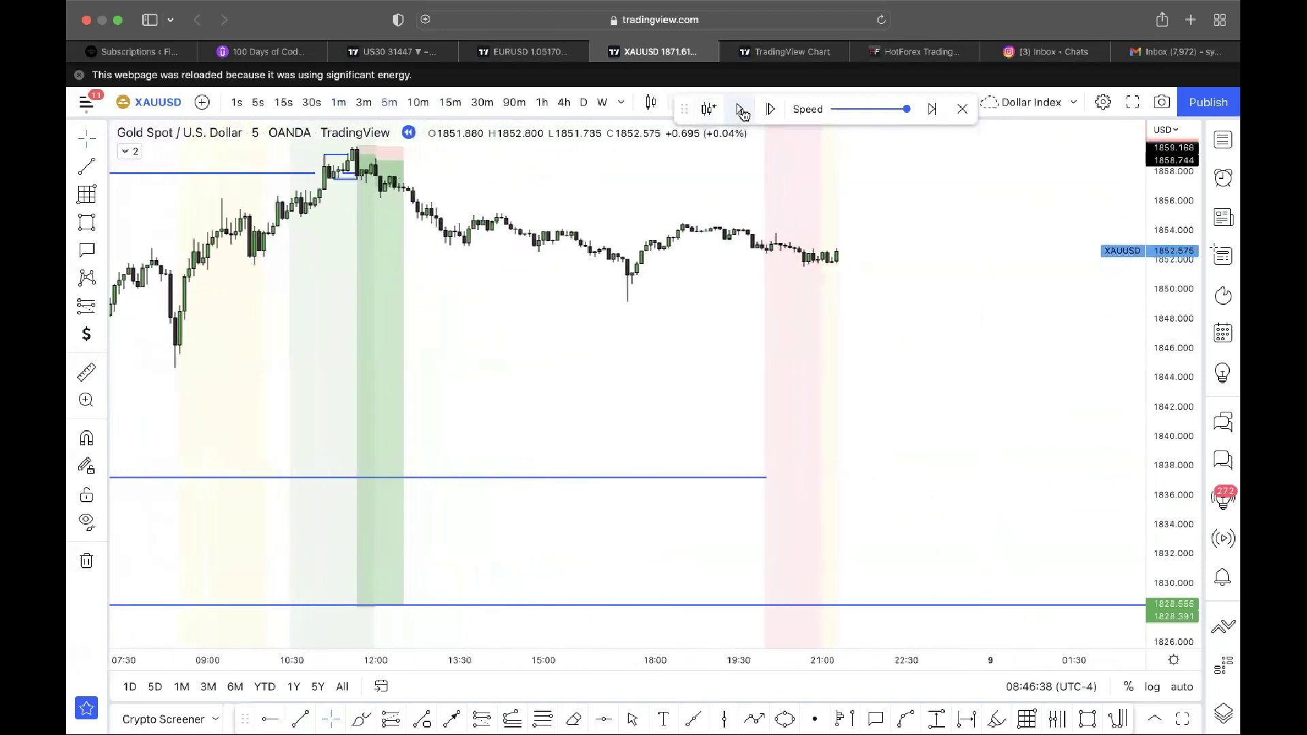
{"action": "left_click", "coordinate": [450, 102]}
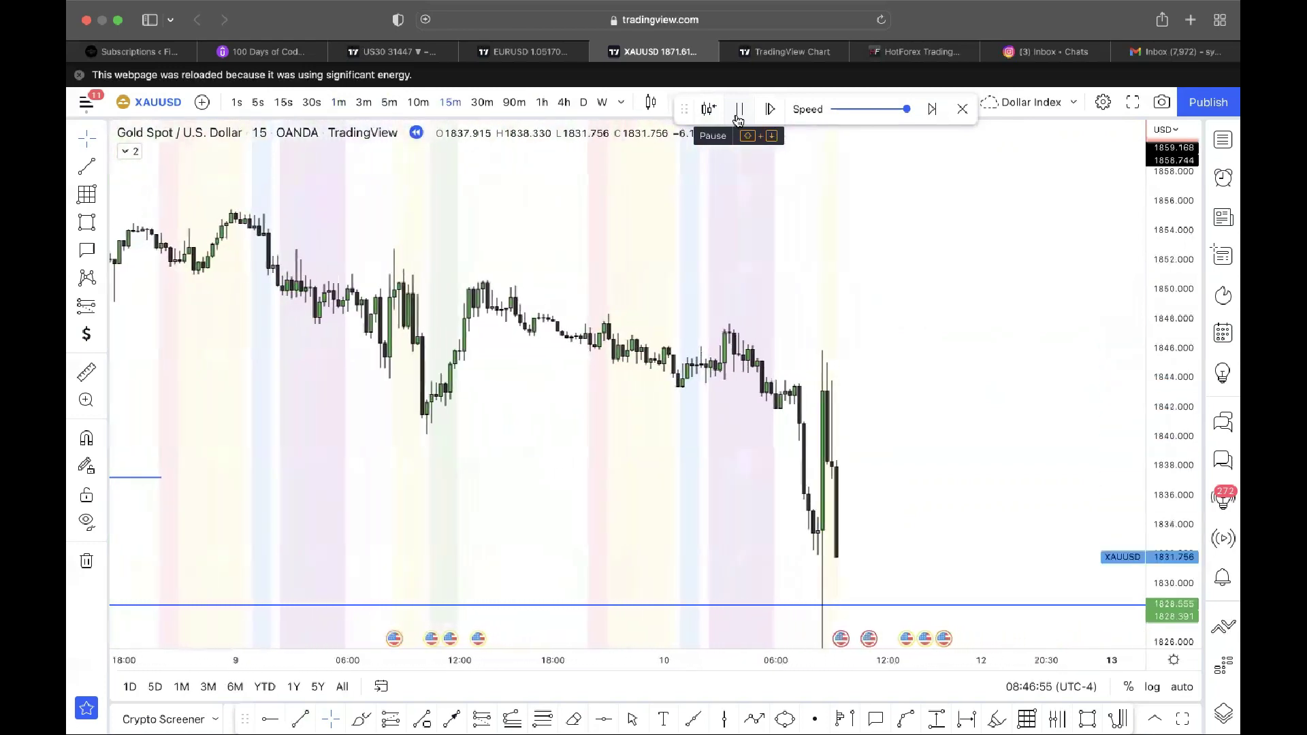
{"action": "left_click", "coordinate": [738, 117]}
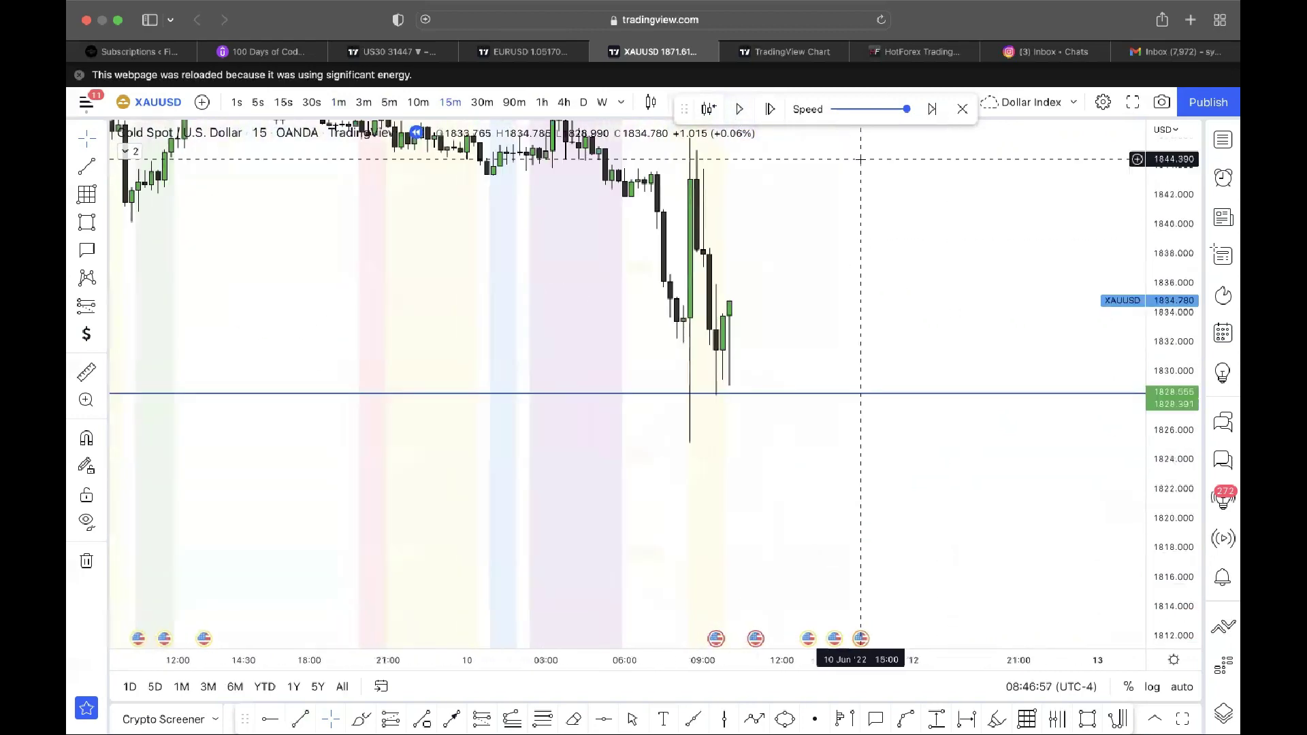
- Switch the chart to the 5-minute timeframe around the 10 June price action near the lower horizontal line
{"action": "left_click_drag", "start_coordinate": [865, 278], "coordinate": [859, 449]}
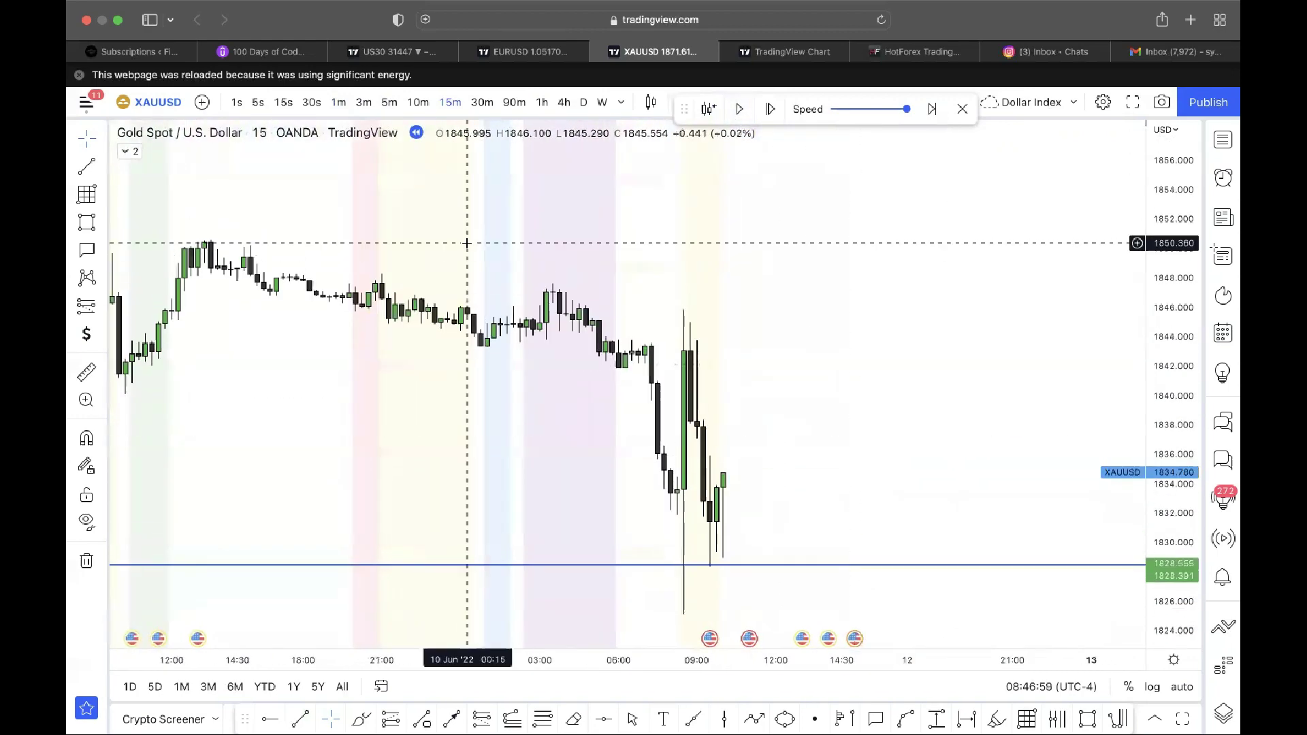
{"action": "left_click", "coordinate": [389, 102]}
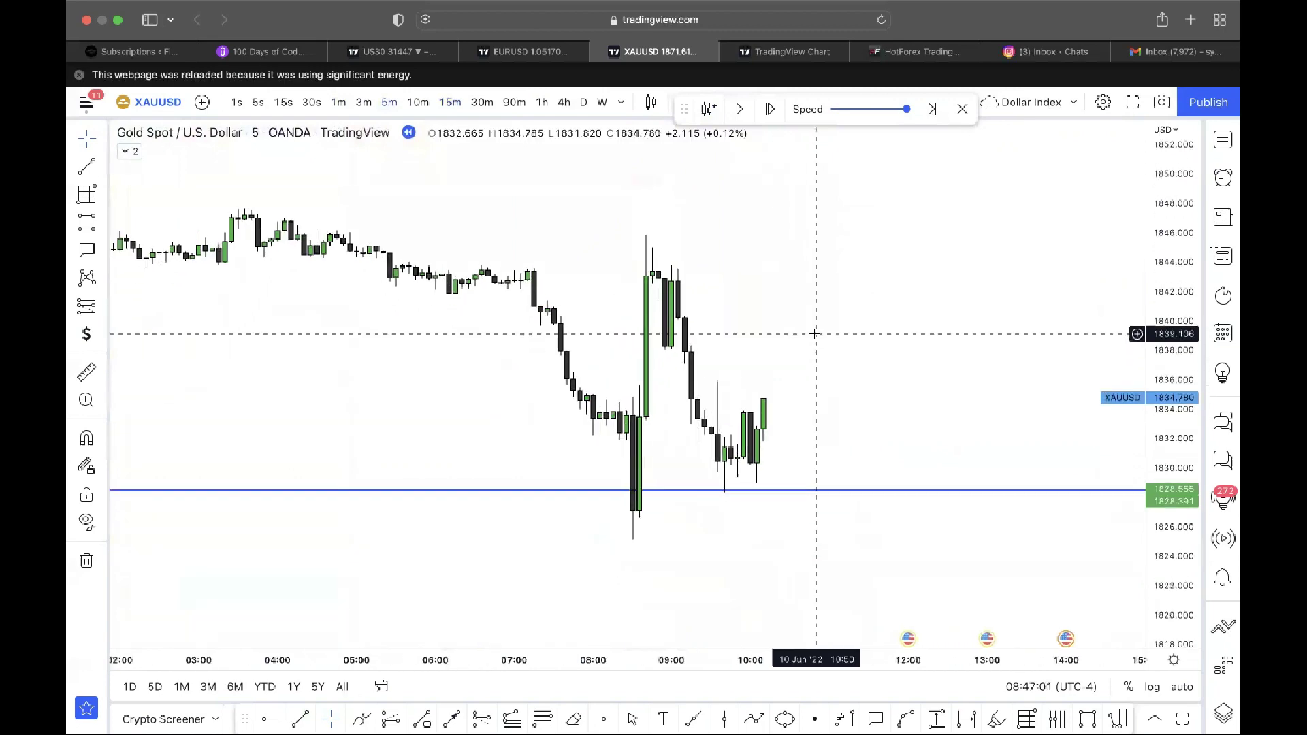
{"action": "scroll", "coordinate": [815, 333], "scroll_direction": "up", "scroll_amount": 1}
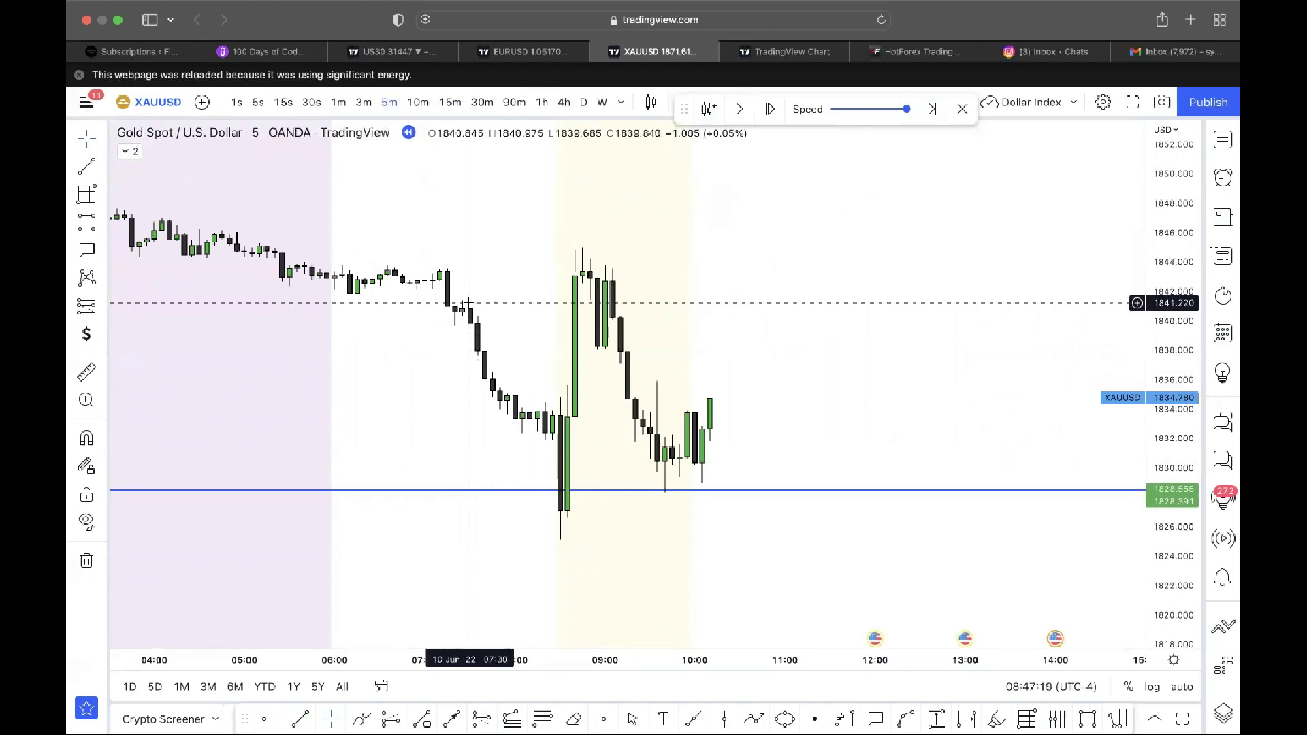
- Draw a two-zone Gann box over the 08:30 down candle on 10 June, from 08:25 at 1833.611 to 12:55 at 1826.954
{"action": "left_click", "coordinate": [87, 196]}
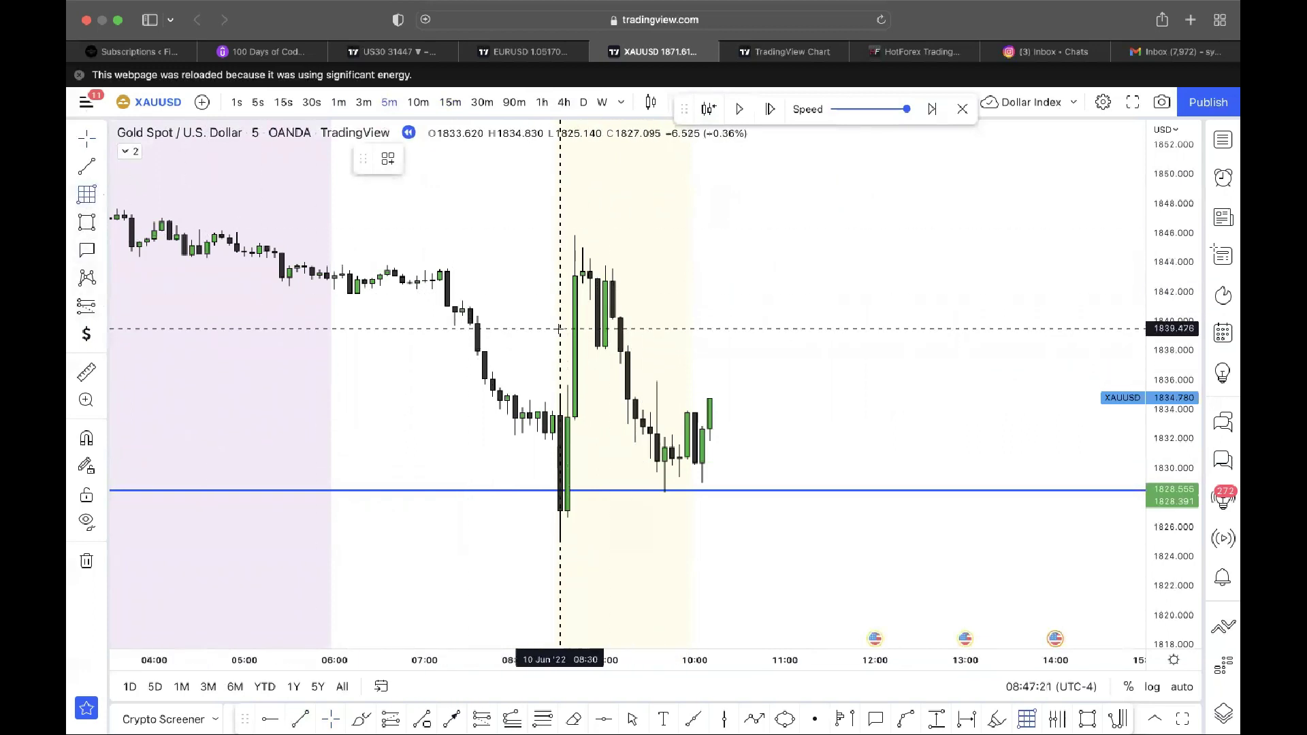
{"action": "mouse_move", "coordinate": [462, 300]}
{"action": "left_mouse_down"}
{"action": "mouse_move", "coordinate": [890, 490]}
{"action": "mouse_move", "coordinate": [958, 538]}
{"action": "left_mouse_up"}
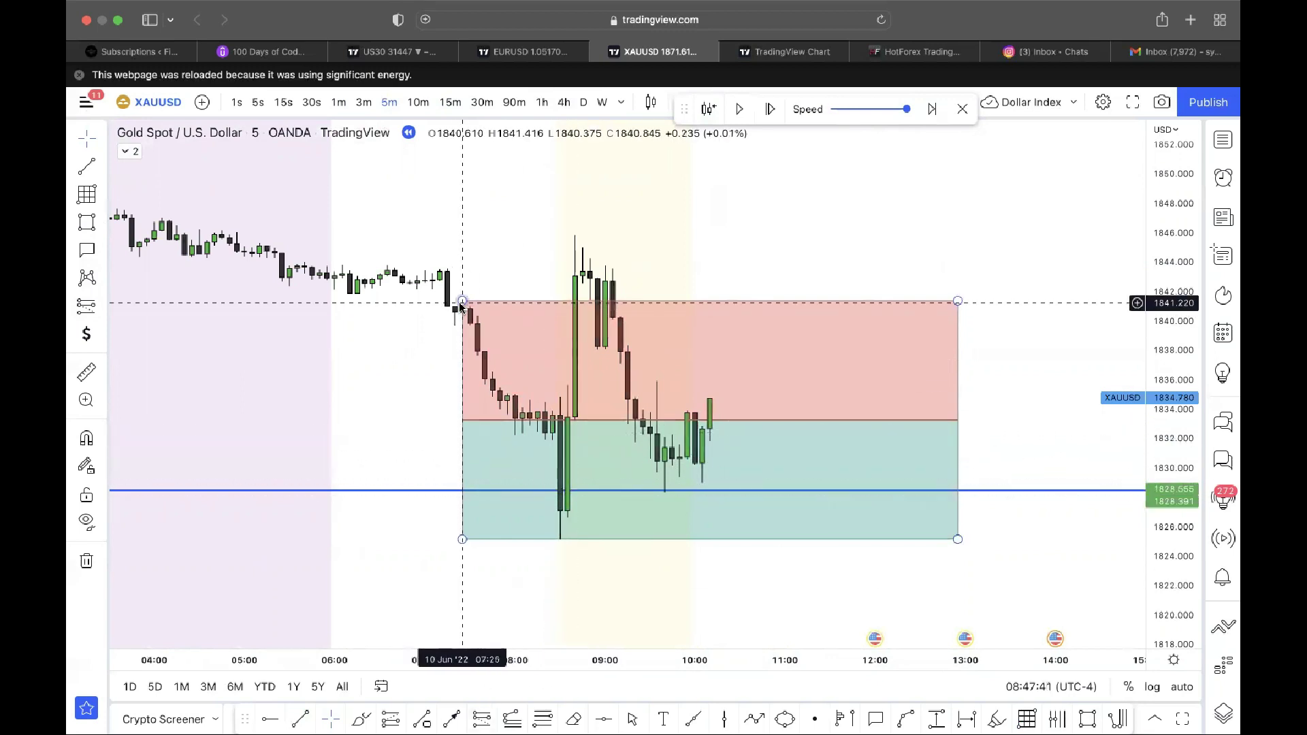
{"action": "left_click_drag", "start_coordinate": [462, 300], "coordinate": [556, 417]}
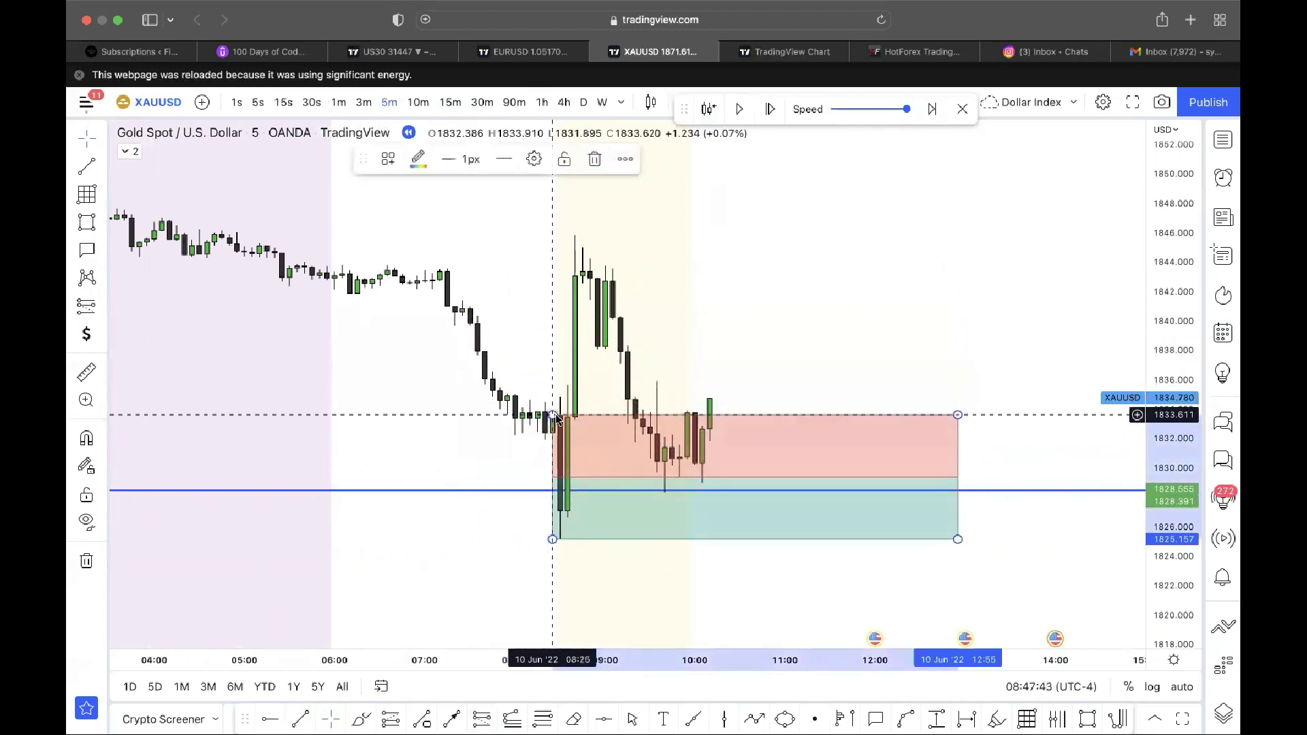
{"action": "left_click_drag", "start_coordinate": [552, 539], "coordinate": [552, 518]}
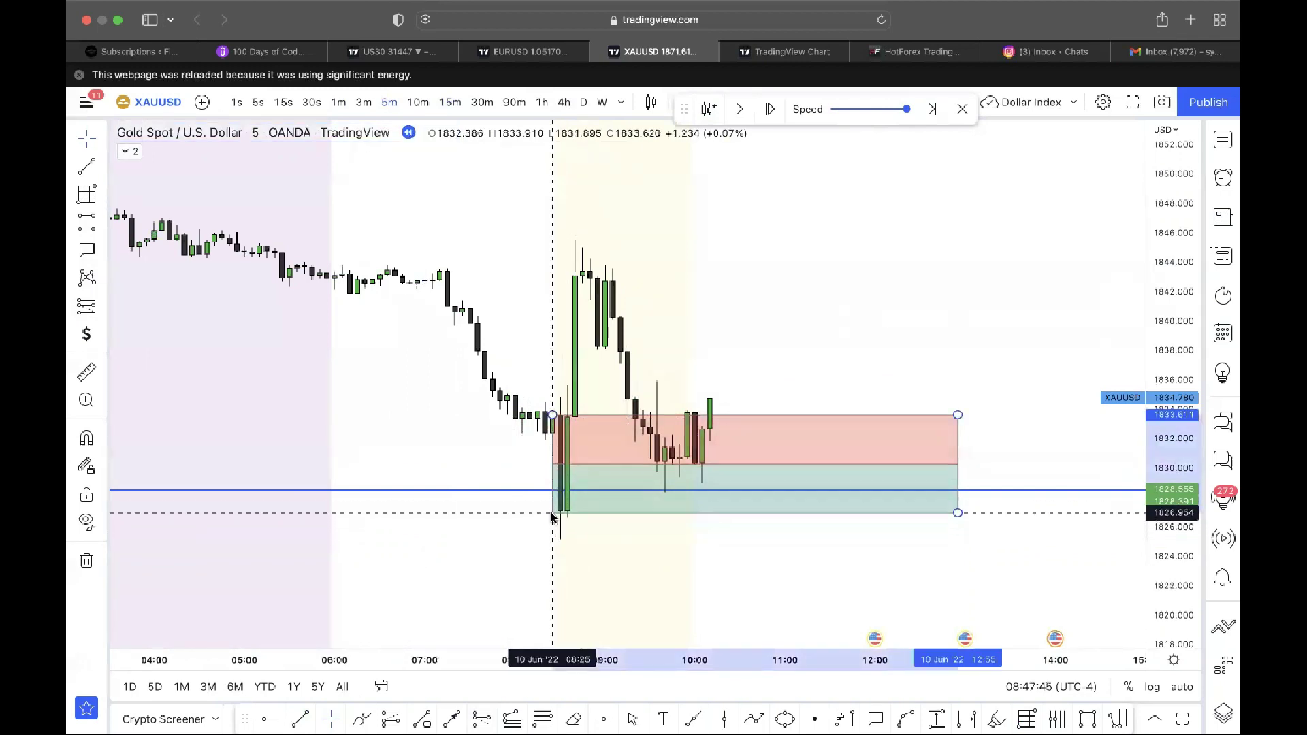
{"action": "left_click", "coordinate": [530, 538]}
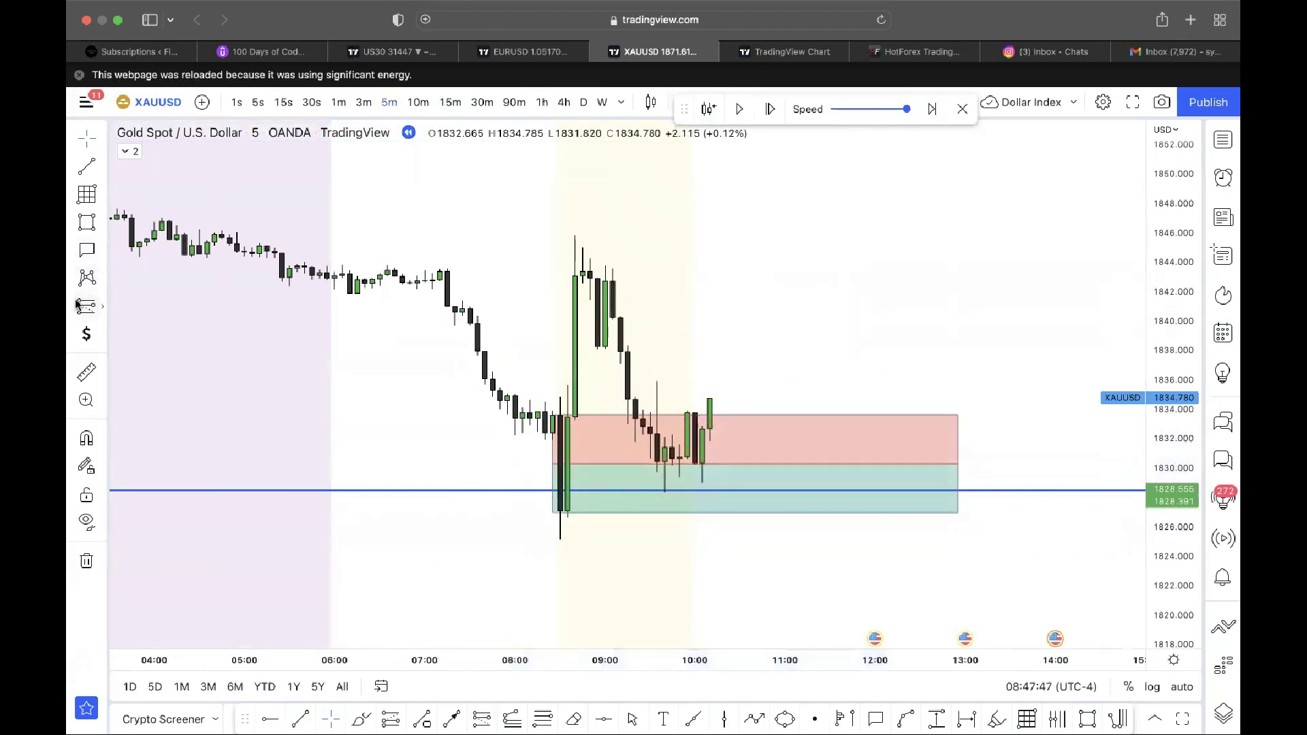
- Place a long position from 09:25 with entry 1830.283 on the box's midline and stop 1825.263, and delete the box
{"action": "left_click", "coordinate": [103, 307]}
{"action": "left_click", "coordinate": [158, 304]}
{"action": "left_click", "coordinate": [644, 467]}
{"action": "left_click_drag", "start_coordinate": [623, 548], "coordinate": [622, 528]}
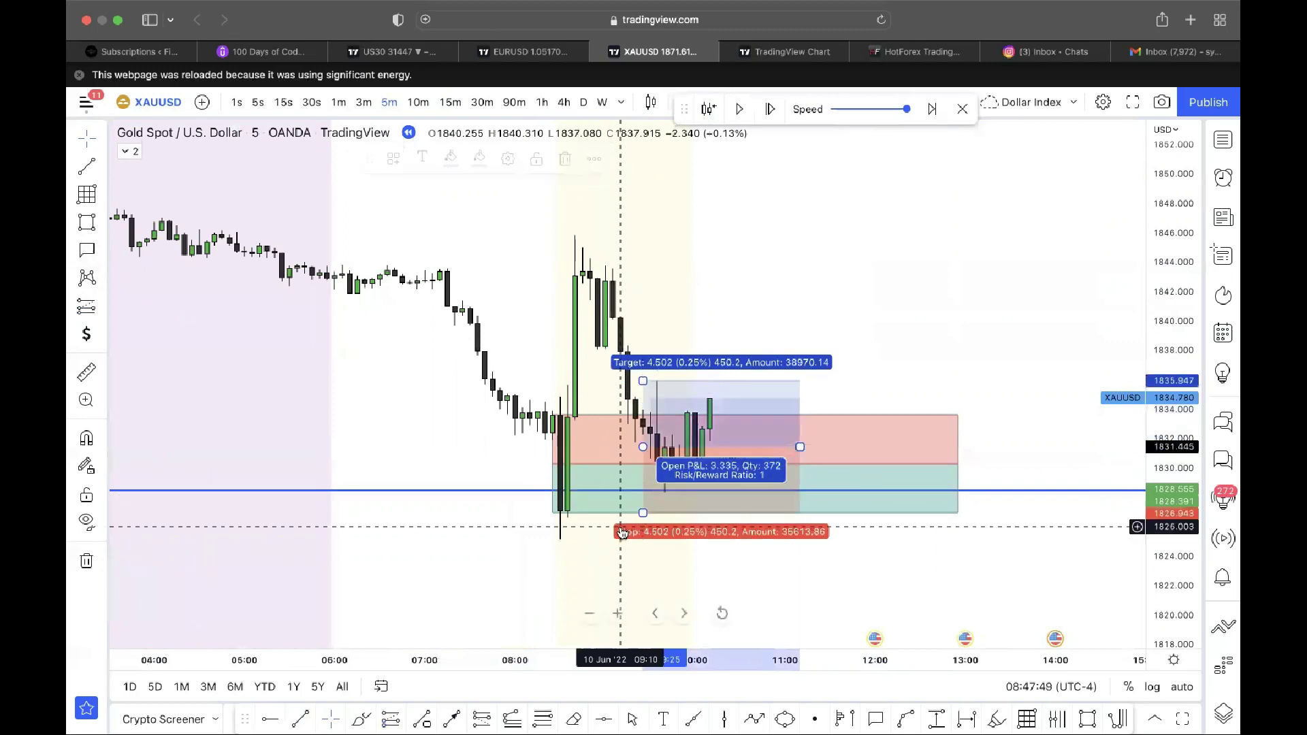
{"action": "left_click_drag", "start_coordinate": [683, 494], "coordinate": [644, 538]}
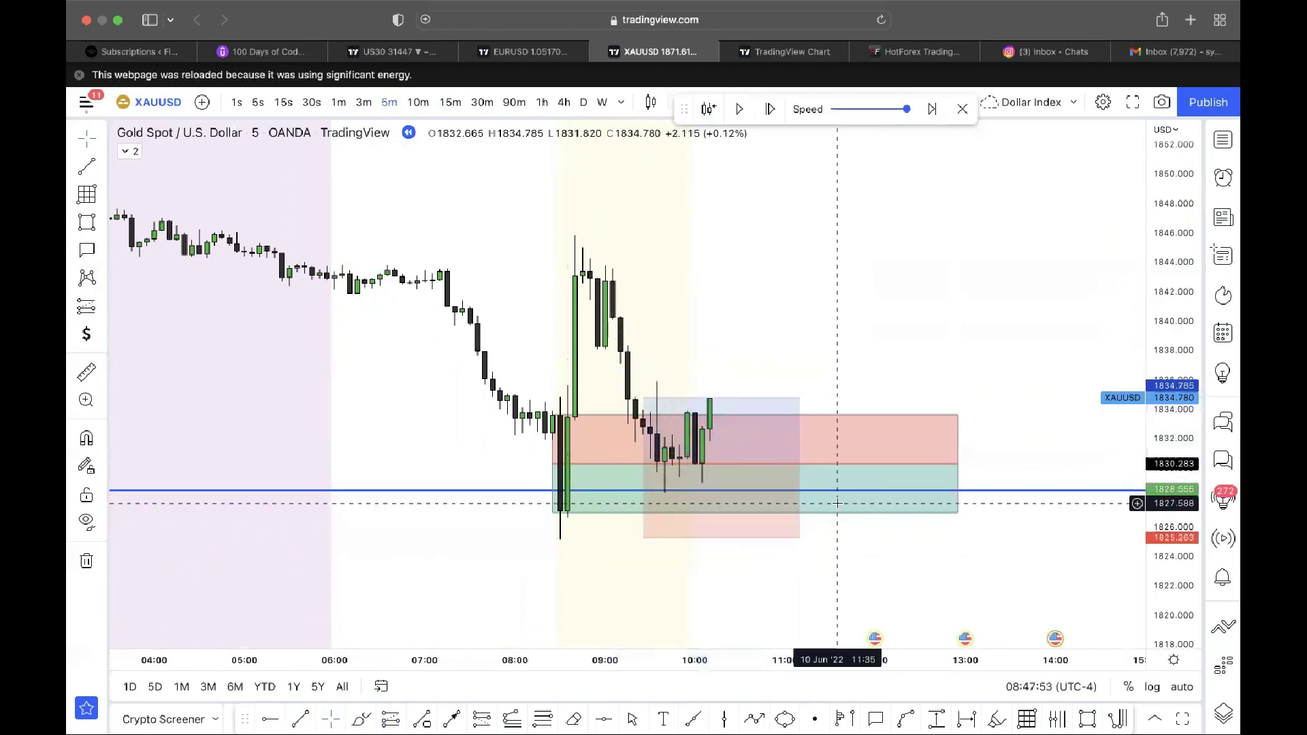
{"action": "left_click", "coordinate": [943, 465]}
{"action": "key", "text": "Delete"}
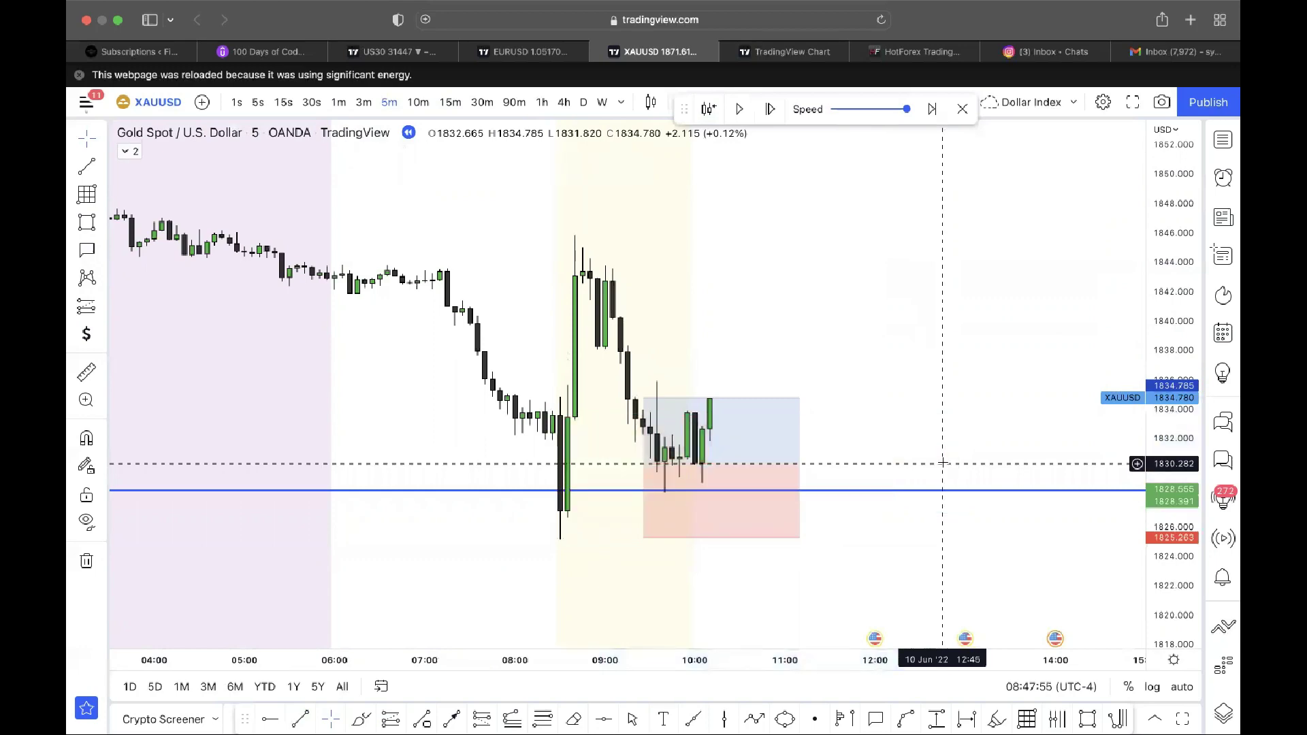
- Raise the long position's target to the upper horizontal line at 1874.006
{"action": "scroll", "coordinate": [943, 463], "scroll_direction": "down", "scroll_amount": 5}
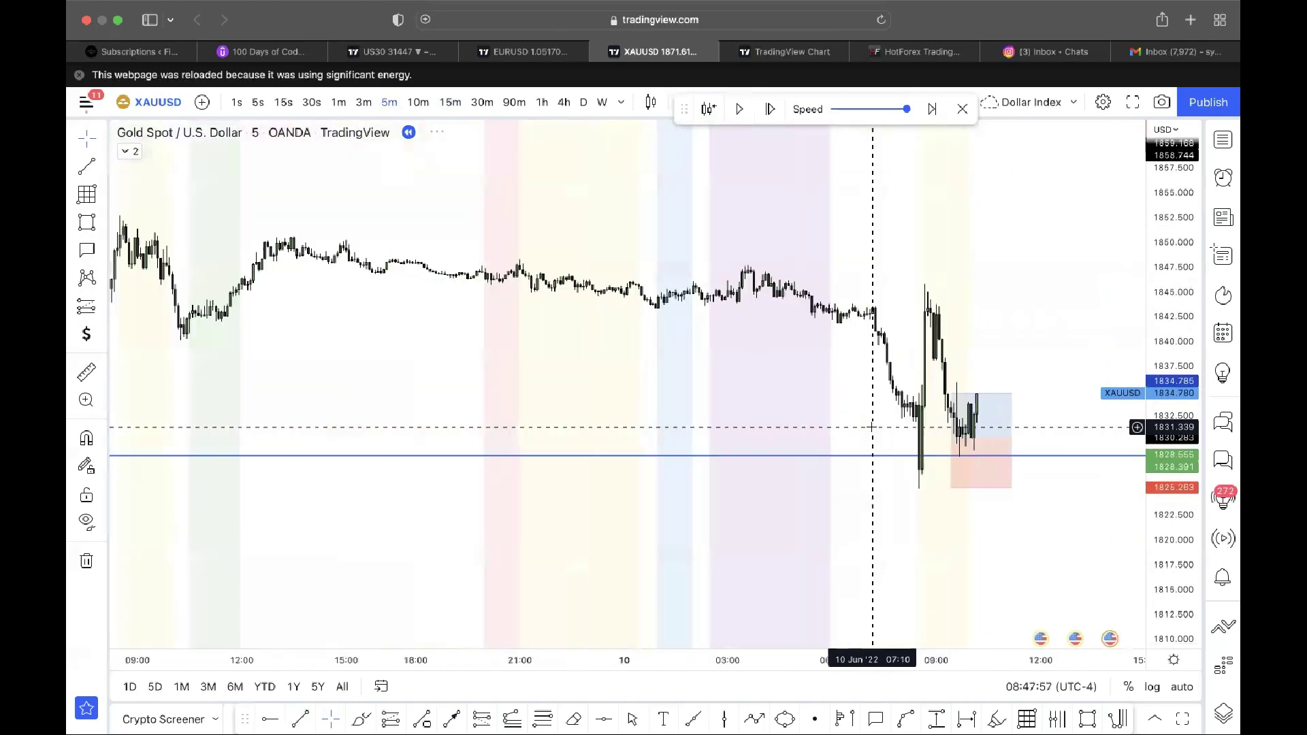
{"action": "scroll", "coordinate": [872, 427], "scroll_direction": "down", "scroll_amount": 4}
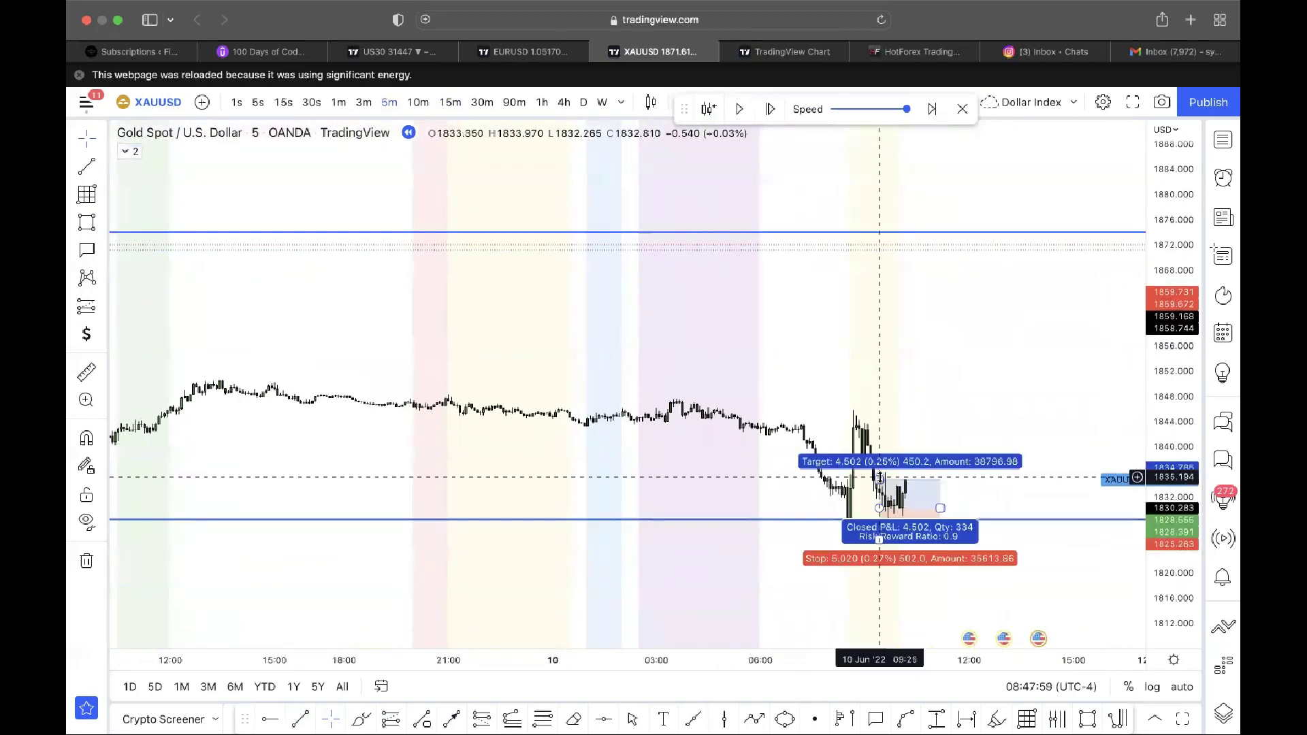
{"action": "left_click_drag", "start_coordinate": [959, 477], "coordinate": [962, 233]}
{"action": "scroll", "coordinate": [881, 314], "scroll_direction": "down", "scroll_amount": 5}
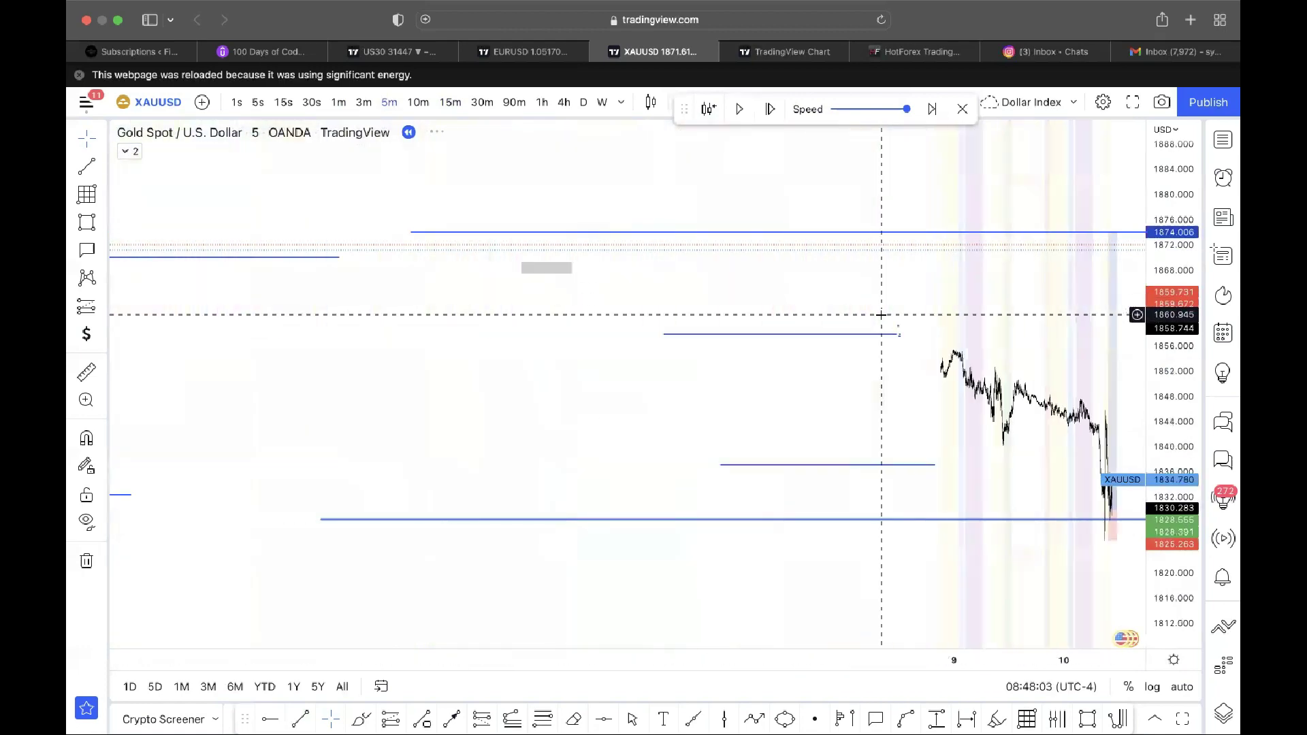
- Widen the long position so that it ends at about 14:45 on 10 June
{"action": "scroll", "coordinate": [881, 314], "scroll_direction": "up", "scroll_amount": 8}
{"action": "left_click_drag", "start_coordinate": [784, 498], "coordinate": [724, 491]}
{"action": "left_click_drag", "start_coordinate": [1001, 444], "coordinate": [935, 404]}
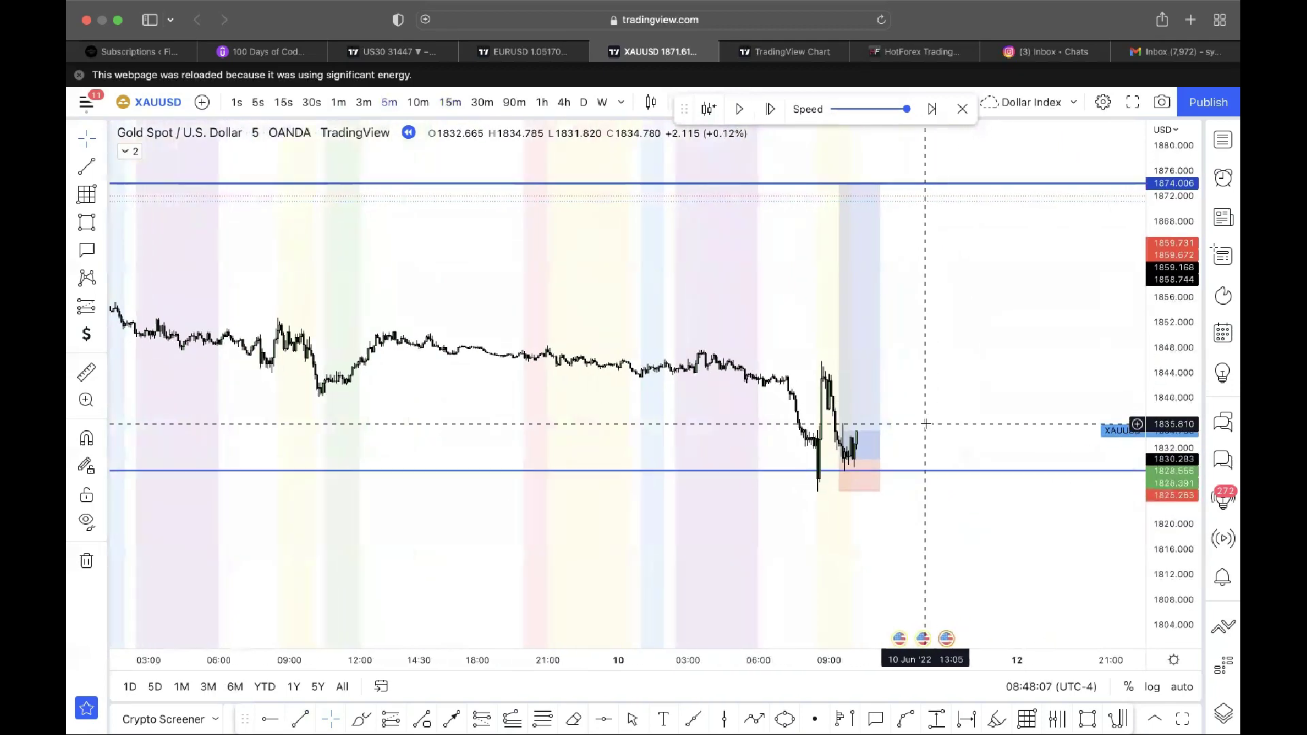
{"action": "scroll", "coordinate": [925, 424], "scroll_direction": "up", "scroll_amount": 1}
{"action": "scroll", "coordinate": [925, 424], "scroll_direction": "up", "scroll_amount": 3}
{"action": "left_click_drag", "start_coordinate": [772, 458], "coordinate": [891, 457]}
{"action": "left_click", "coordinate": [915, 423]}
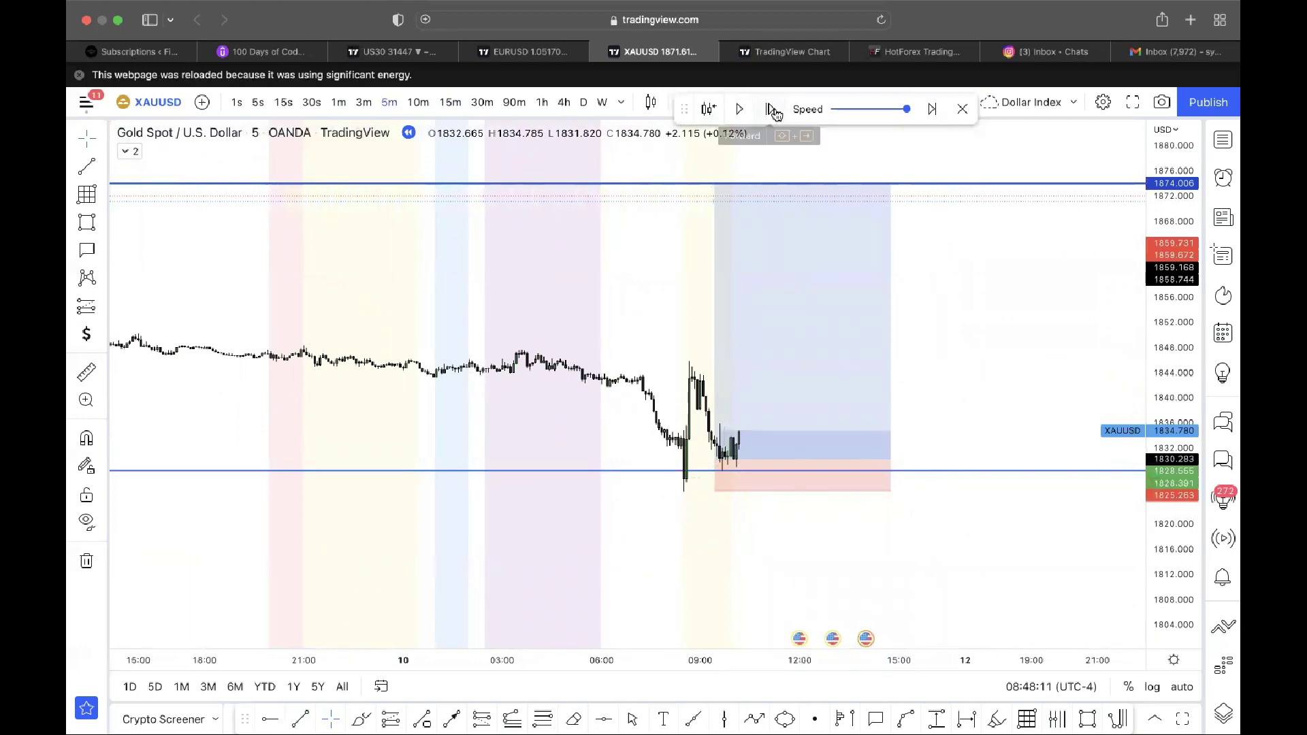
- Advance the bar replay candle by candle to about 12:30 on 10 June, past the long position's 1874.006 target
{"action": "left_click", "coordinate": [772, 110]}
{"action": "left_click", "coordinate": [773, 110]}
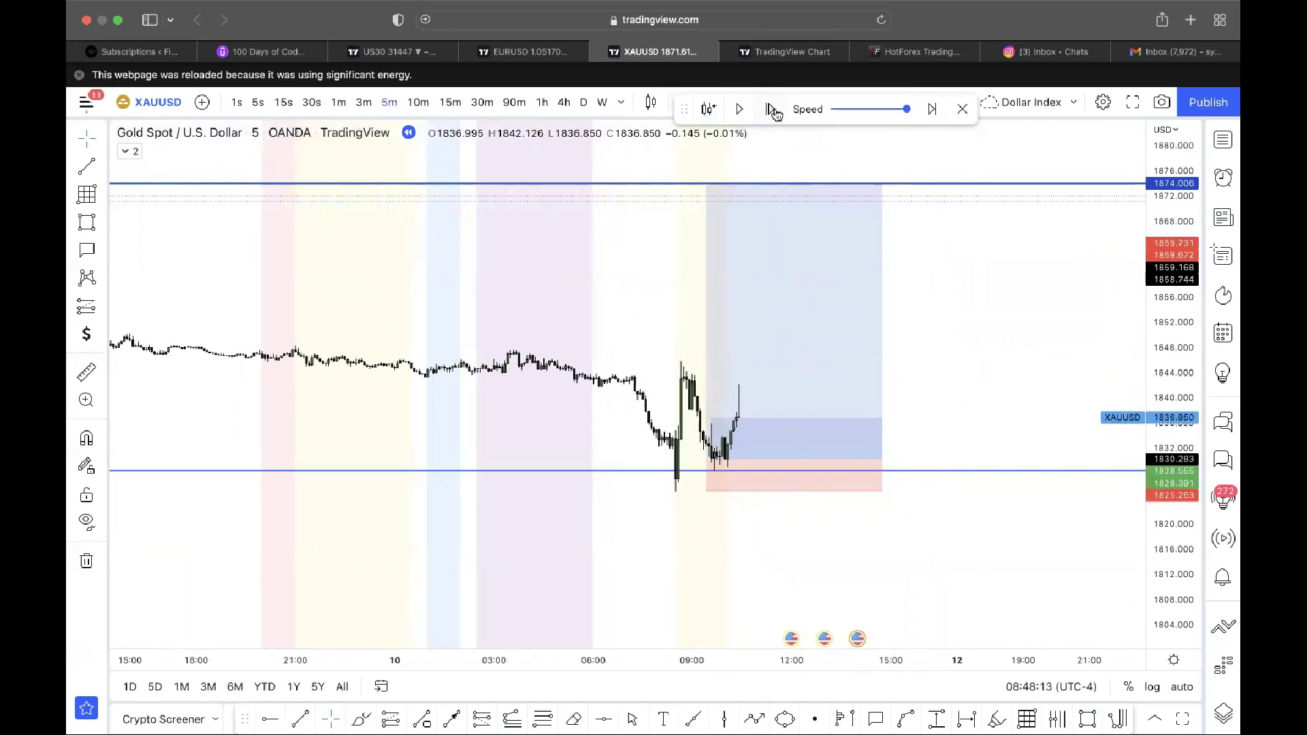
{"action": "left_click", "coordinate": [773, 110]}
{"action": "left_click", "coordinate": [773, 110]}
{"action": "left_click", "coordinate": [773, 110]}
{"action": "left_click", "coordinate": [773, 109]}
{"action": "left_click", "coordinate": [774, 110]}
{"action": "left_click", "coordinate": [774, 110]}
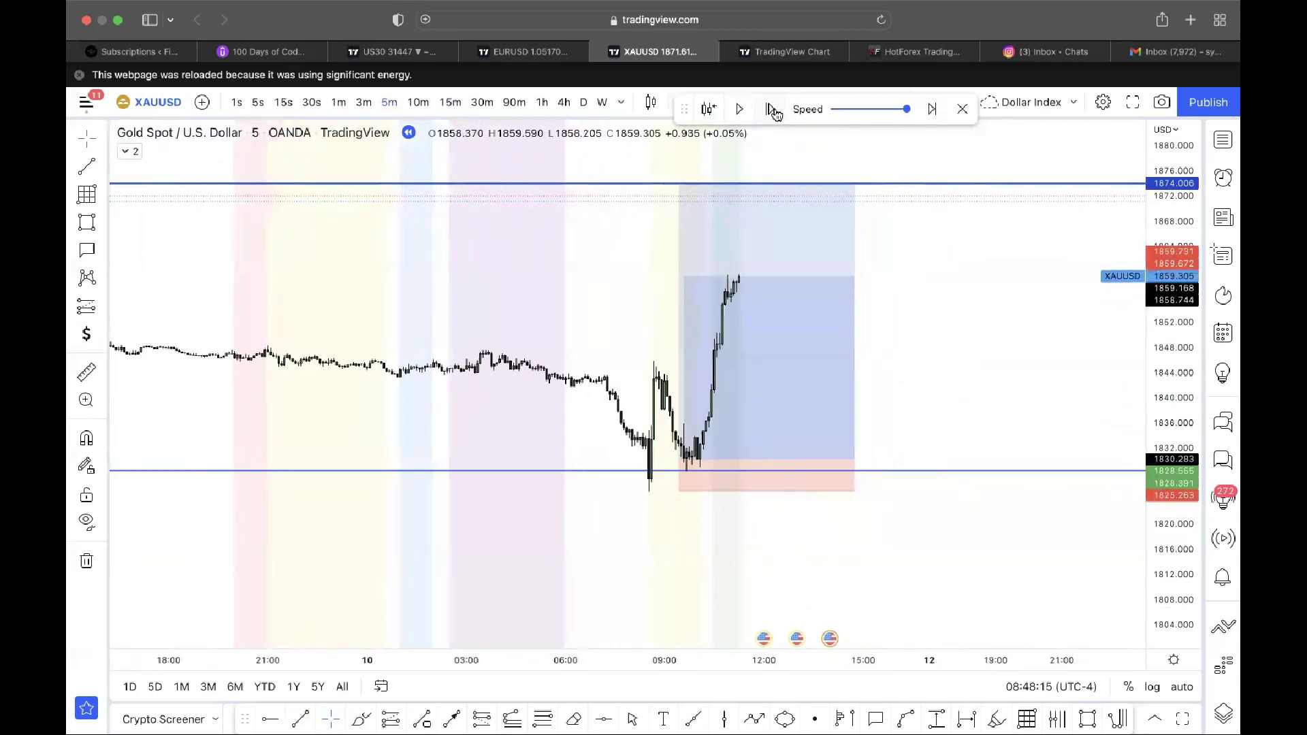
{"action": "left_click", "coordinate": [773, 110]}
{"action": "left_click", "coordinate": [773, 110]}
{"action": "left_click", "coordinate": [773, 110]}
{"action": "left_click", "coordinate": [773, 109]}
{"action": "left_click", "coordinate": [773, 110]}
{"action": "left_click", "coordinate": [773, 109]}
{"action": "left_click", "coordinate": [774, 110]}
{"action": "left_click", "coordinate": [773, 109]}
{"action": "left_click", "coordinate": [774, 109]}
{"action": "left_click", "coordinate": [773, 110]}
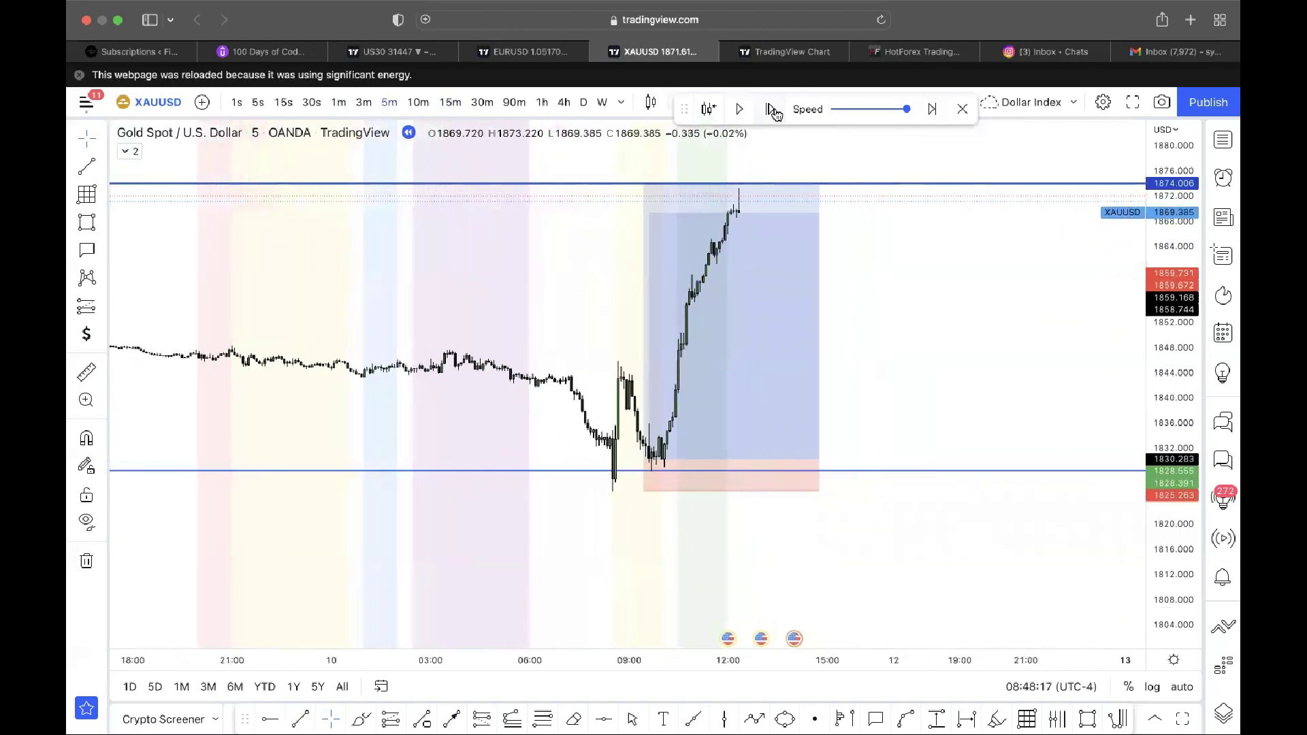
{"action": "left_click", "coordinate": [773, 109]}
{"action": "left_click", "coordinate": [774, 110]}
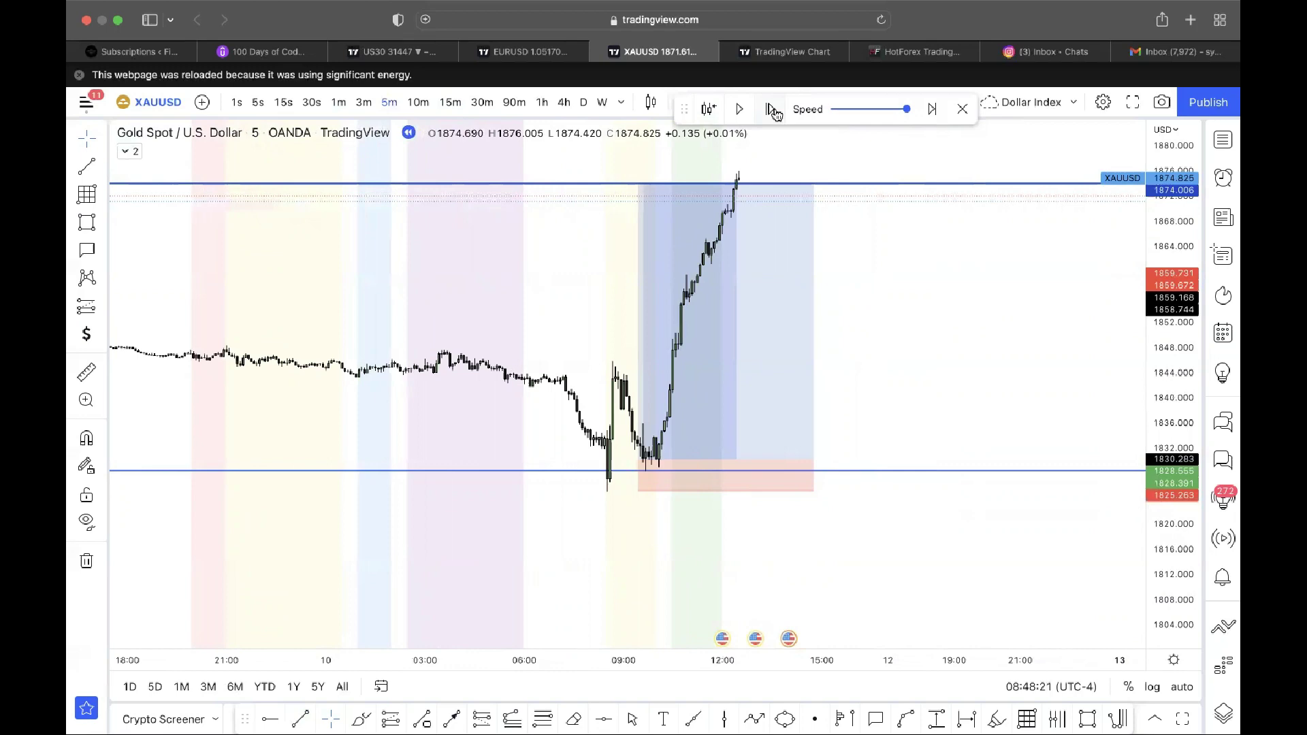
- Exit the bar replay and show the full June price history on the 15-minute timeframe
{"action": "left_click", "coordinate": [963, 111]}
{"action": "left_click", "coordinate": [781, 457]}
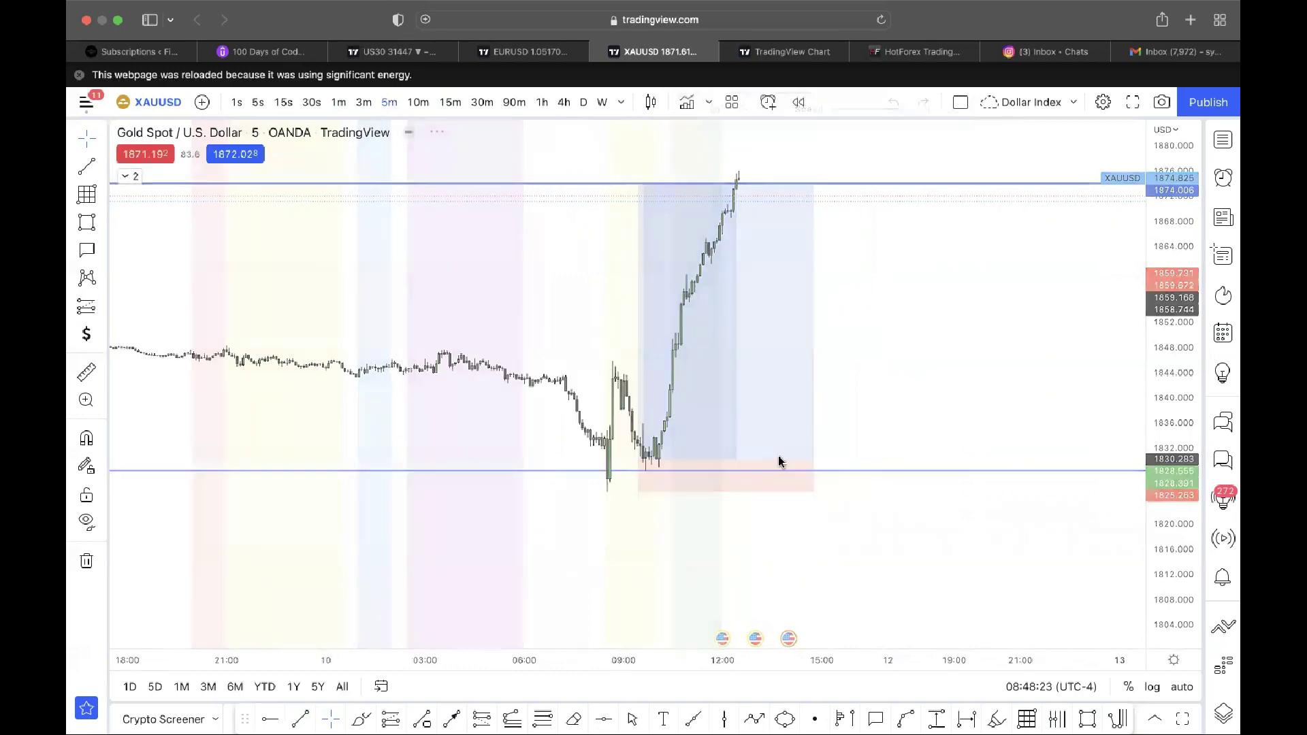
{"action": "left_click", "coordinate": [450, 102]}
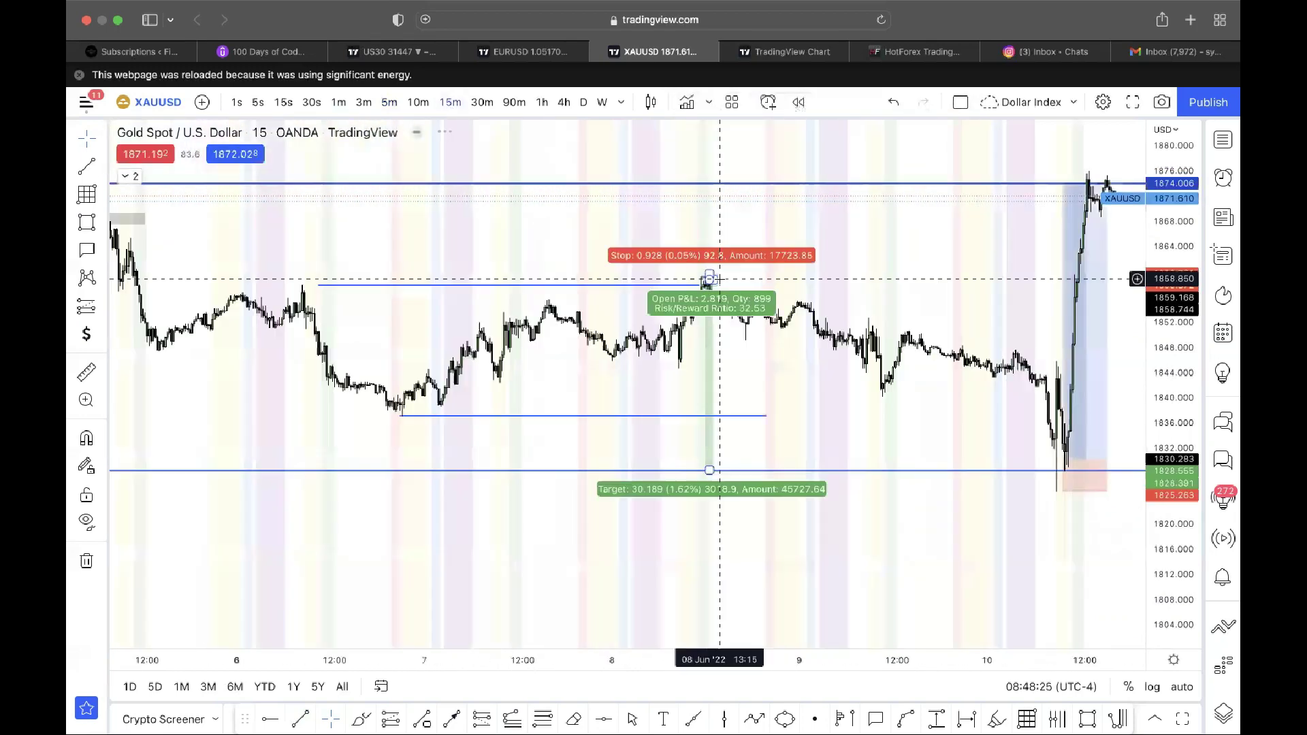
{"action": "scroll", "coordinate": [895, 313], "scroll_direction": "down", "scroll_amount": 3}
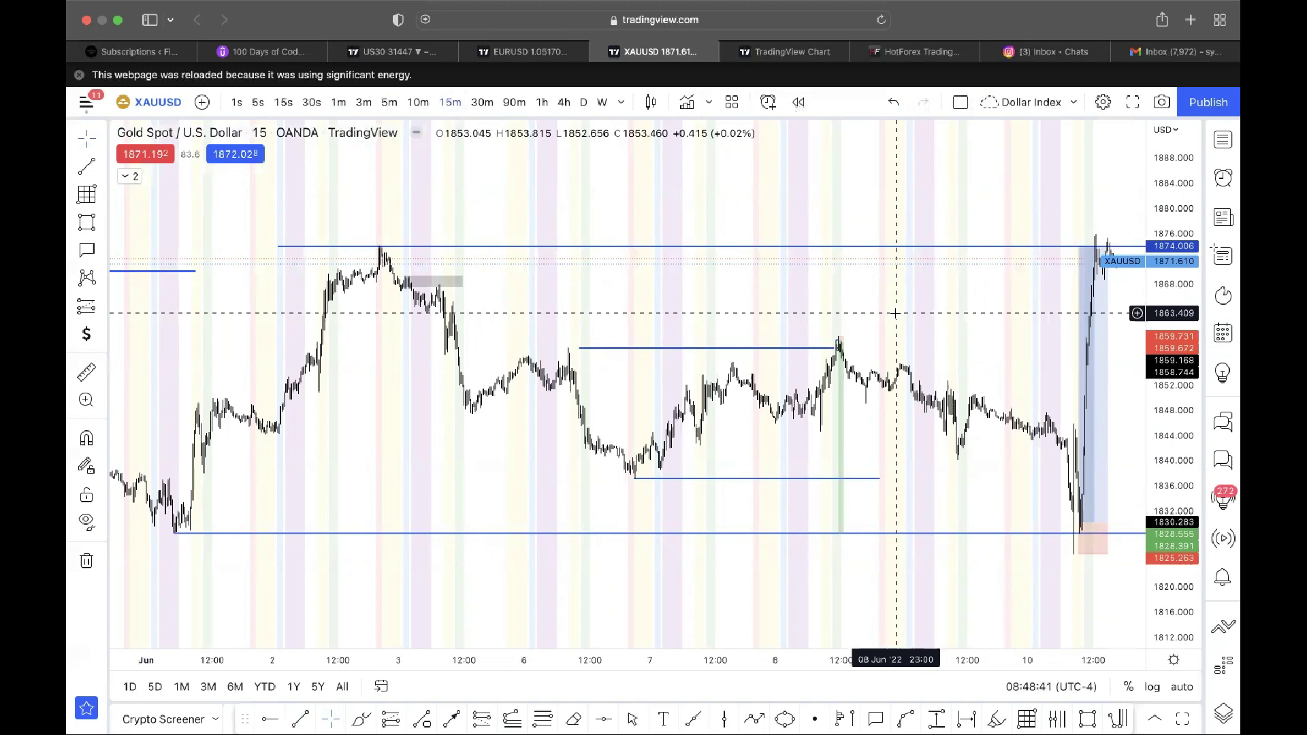
- Switch to the 4-hour timeframe and shift the horizontal line near 1832 so it starts at the swing low just before 23 May
{"action": "left_click", "coordinate": [563, 102]}
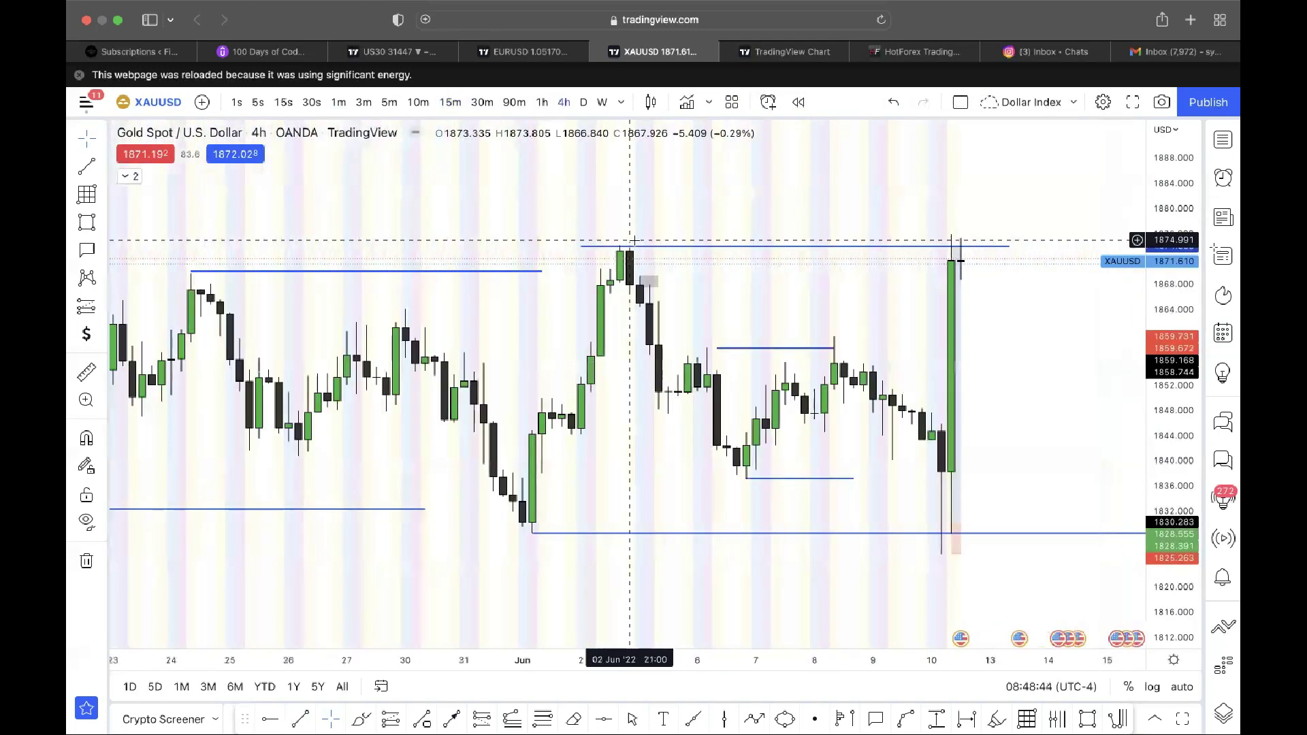
{"action": "scroll", "coordinate": [634, 240], "scroll_direction": "down", "scroll_amount": 3}
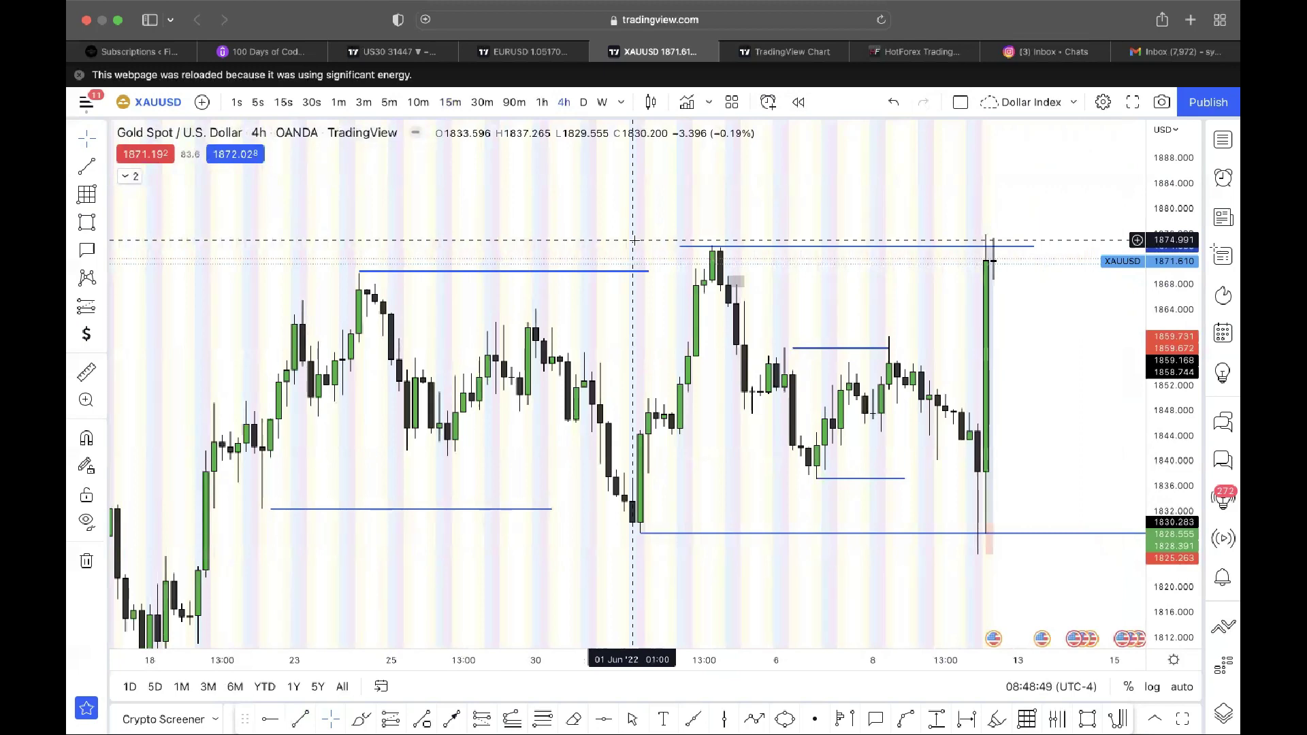
{"action": "scroll", "coordinate": [634, 240], "scroll_direction": "up", "scroll_amount": 3}
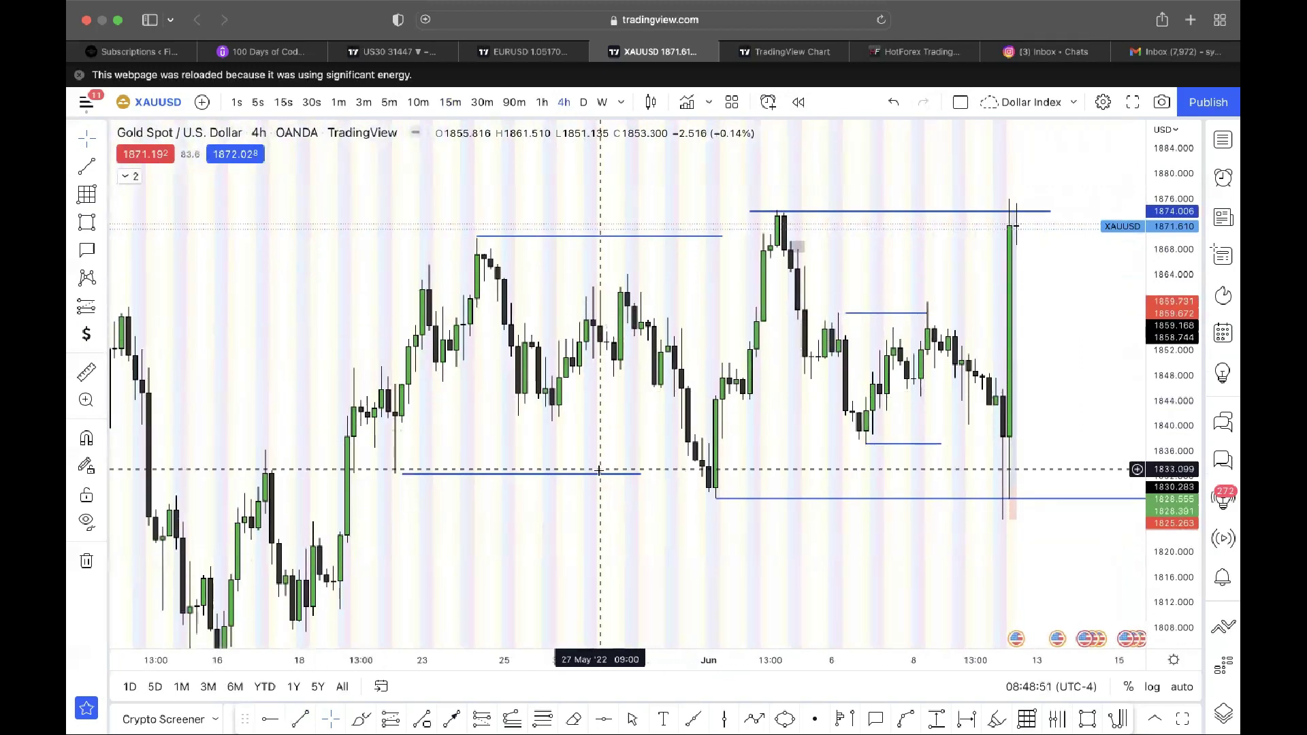
{"action": "left_click", "coordinate": [599, 476]}
{"action": "left_click", "coordinate": [643, 279]}
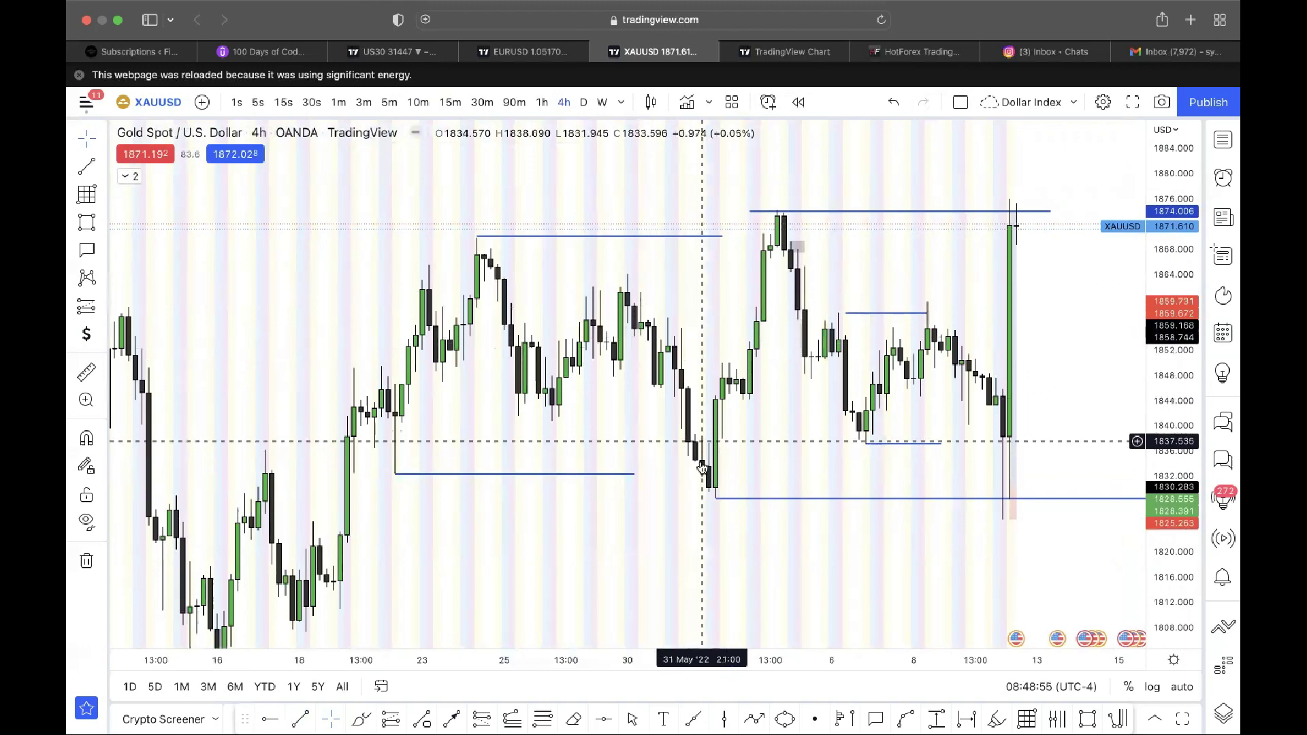
- Examine the 4-hour swings from mid-May to 10 June against the marked highs and lows
{"action": "left_click_drag", "start_coordinate": [787, 443], "coordinate": [789, 358]}
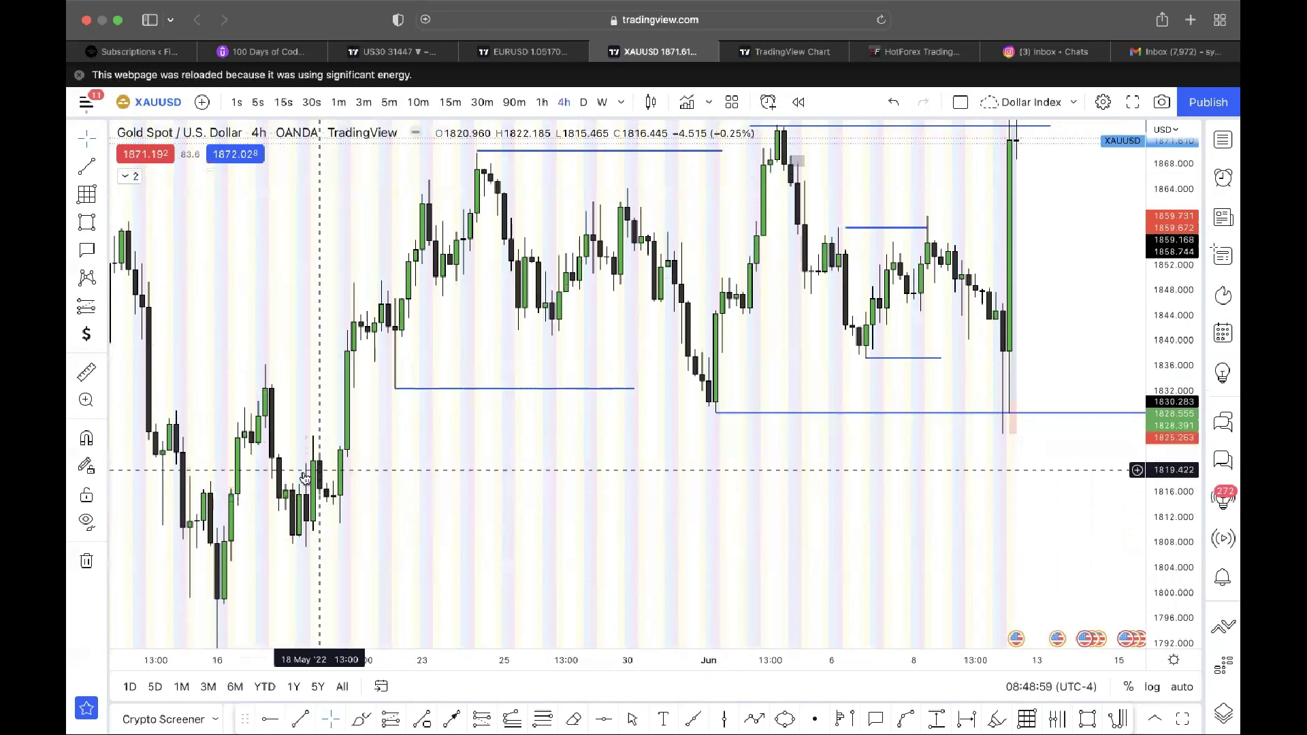
{"action": "scroll", "coordinate": [628, 302], "scroll_direction": "up", "scroll_amount": 3}
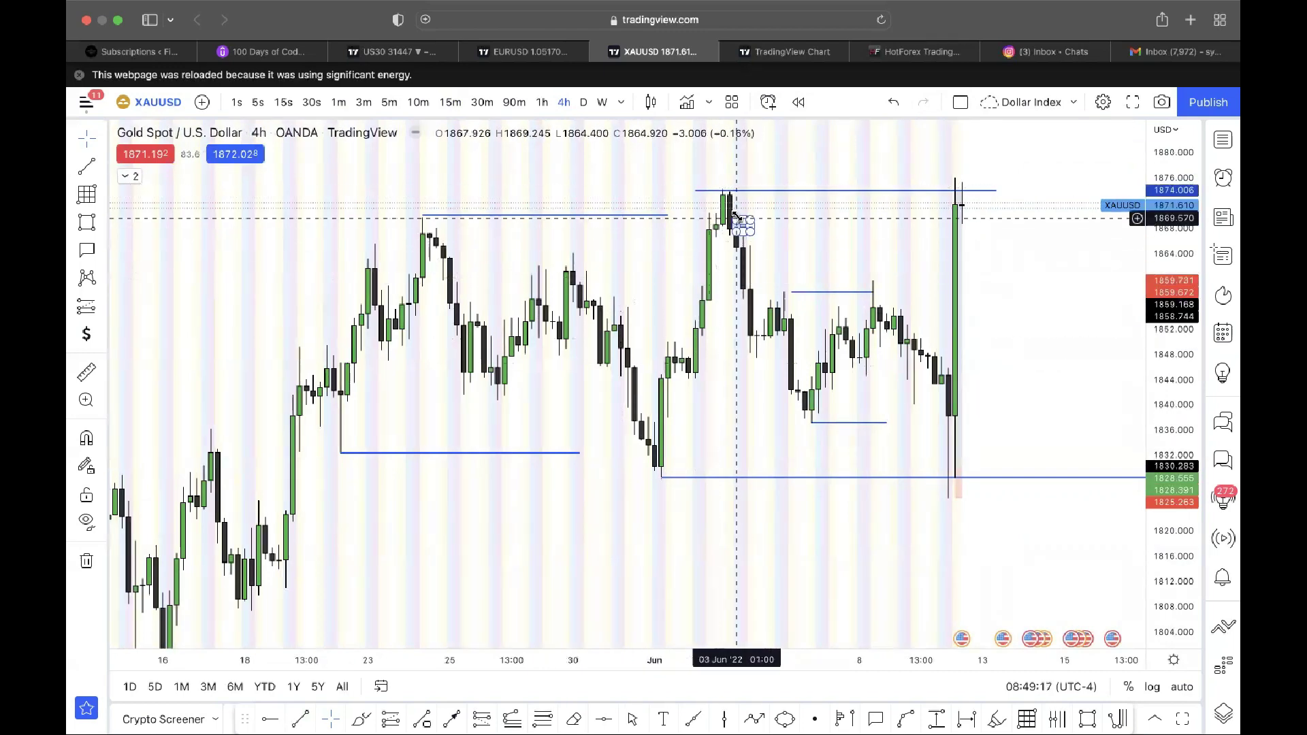
{"action": "scroll", "coordinate": [733, 316], "scroll_direction": "right", "scroll_amount": 3}
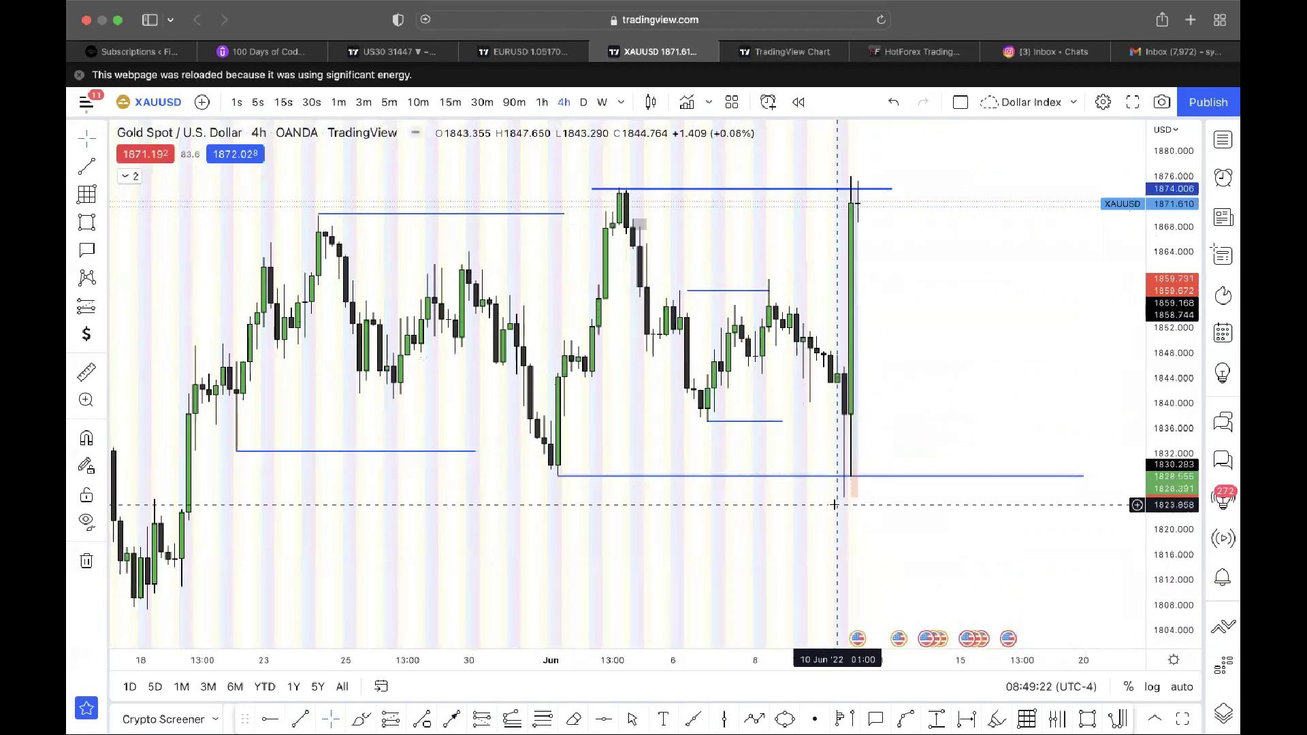
{"action": "scroll", "coordinate": [835, 505], "scroll_direction": "right", "scroll_amount": 4}
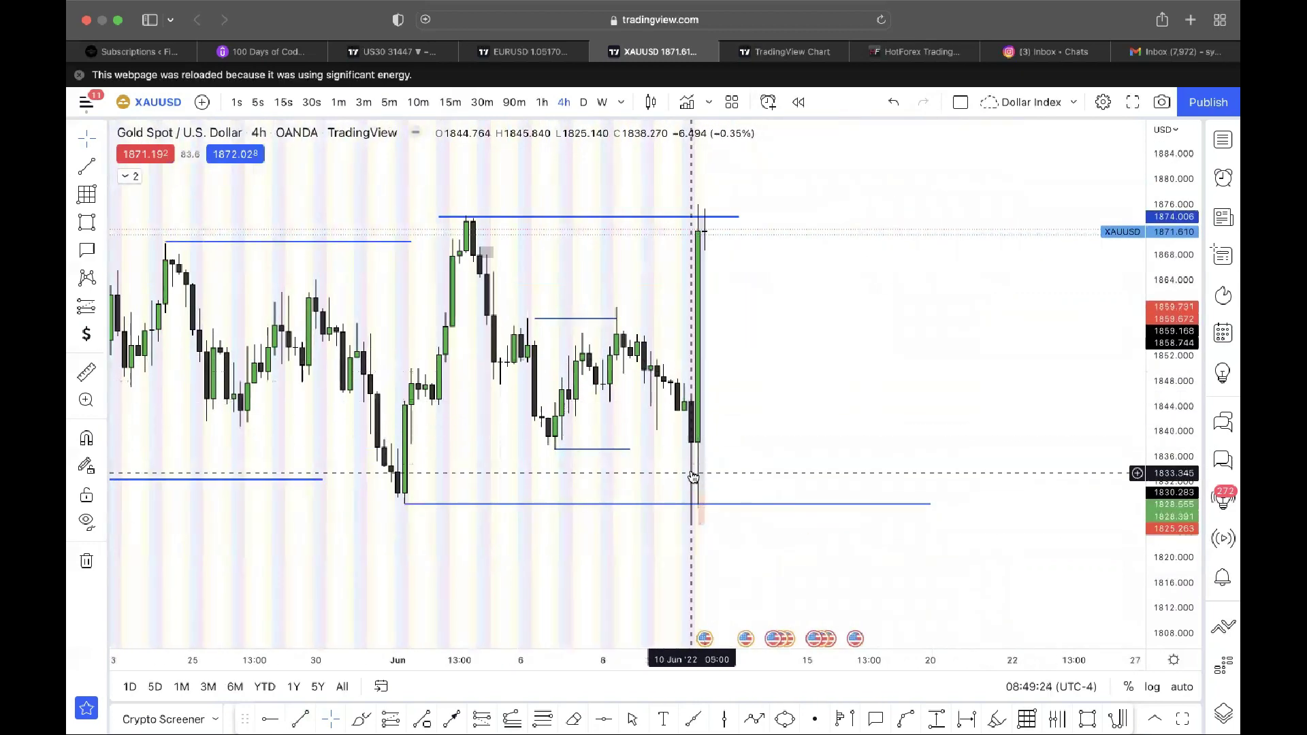